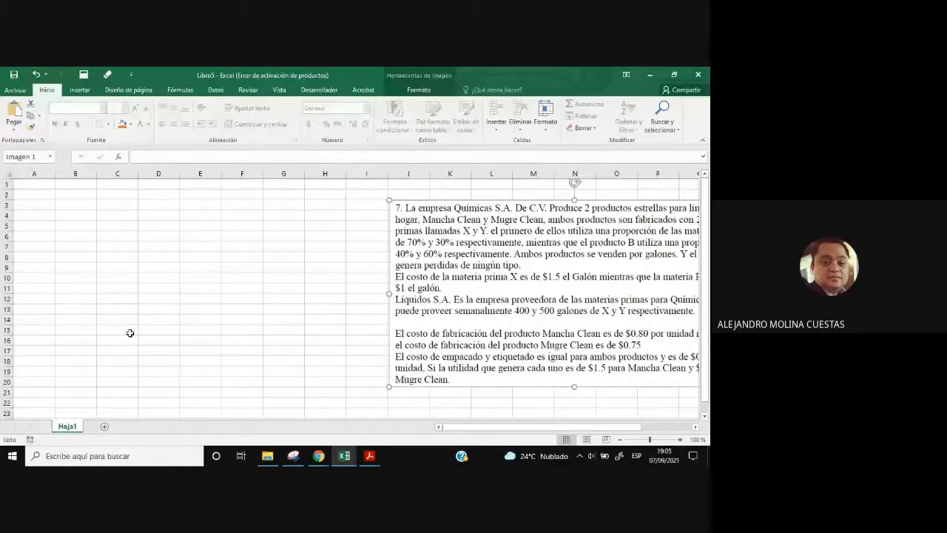
left_click_drag(131, 322, 152, 339)
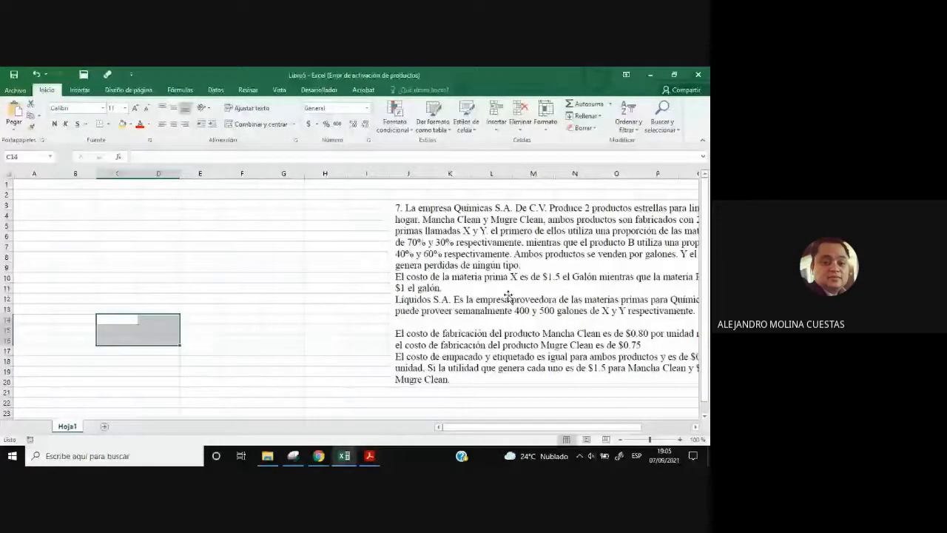
left_click(508, 297)
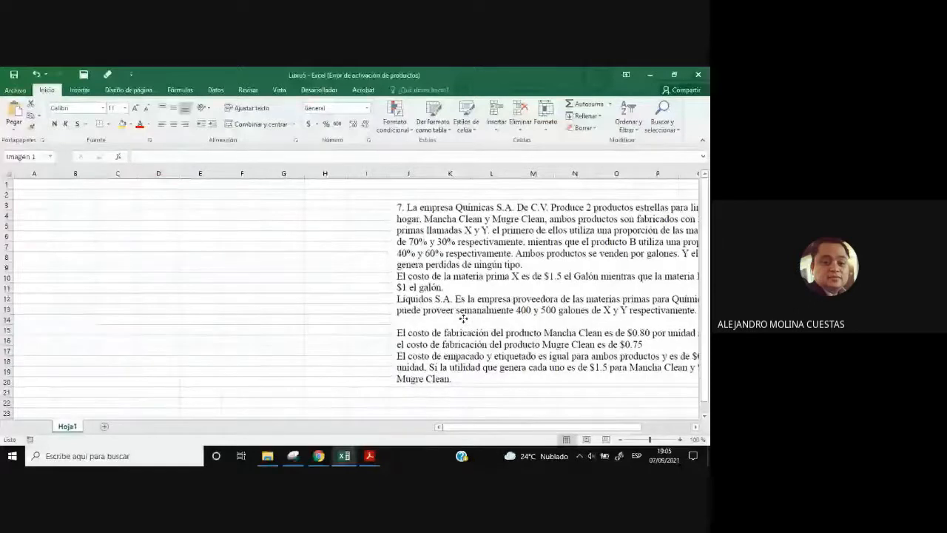
left_click_drag(463, 319, 464, 320)
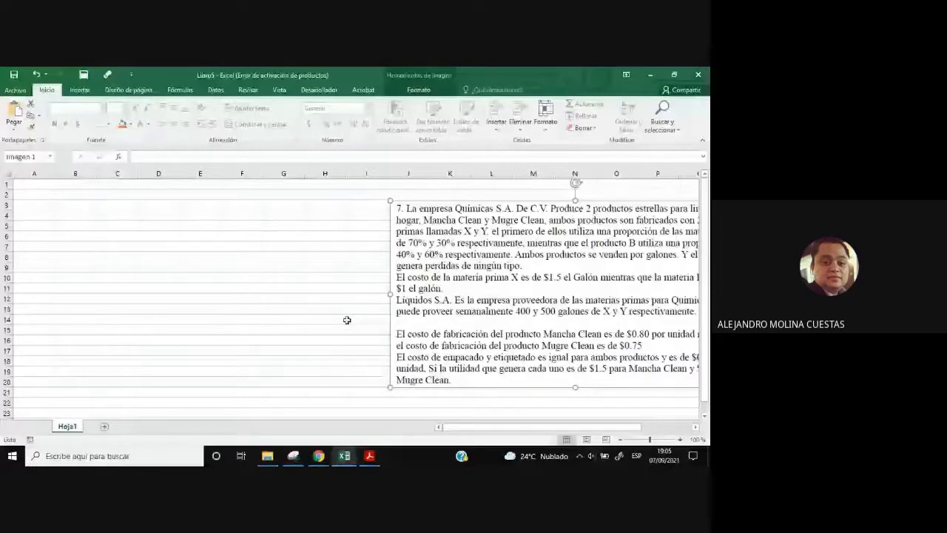
left_click_drag(430, 289, 440, 296)
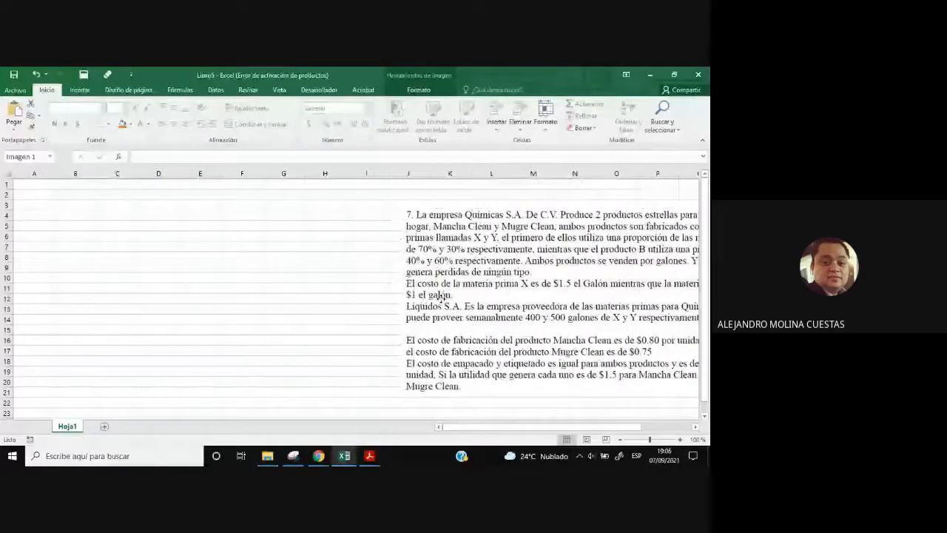
key("ctrl+z")
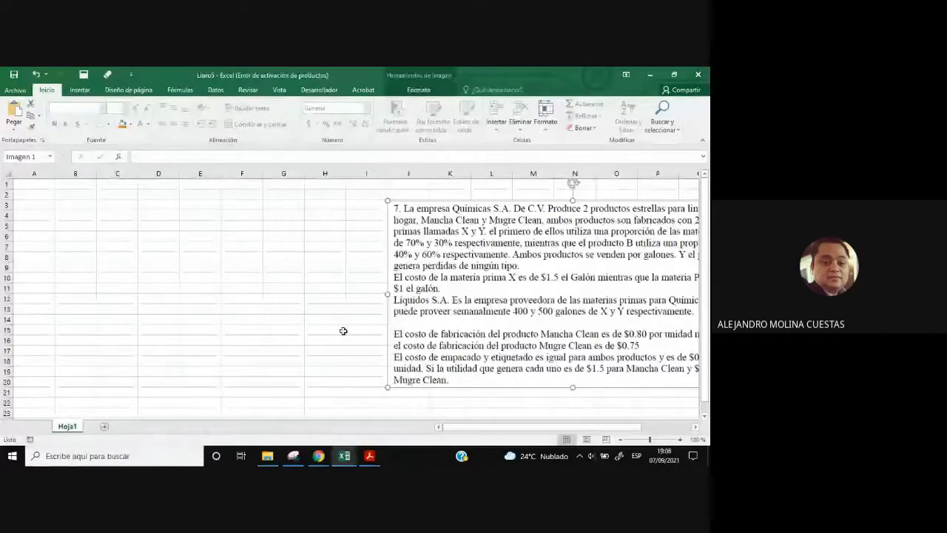
- Switch to the Google Meet call in Chrome and hide the screen-sharing notice
left_click(319, 456)
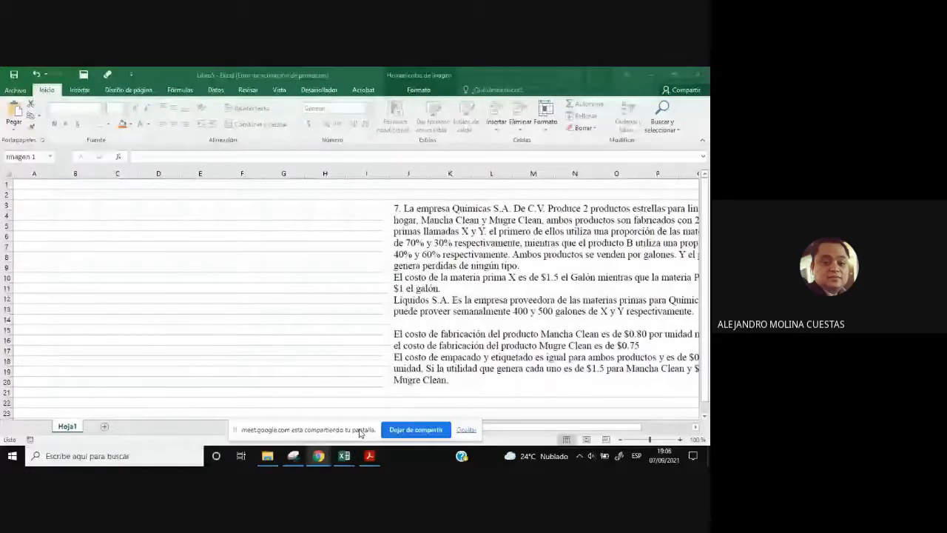
left_click(361, 434)
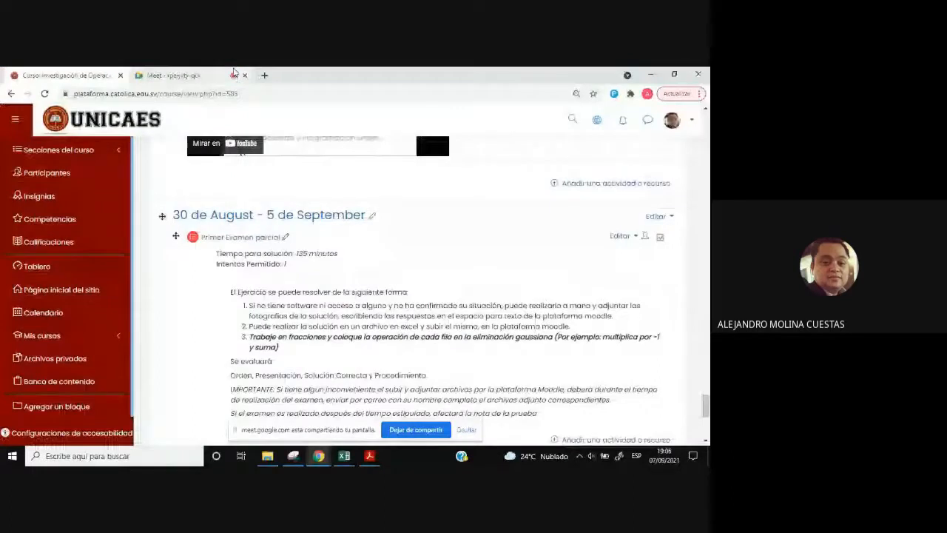
left_click(234, 74)
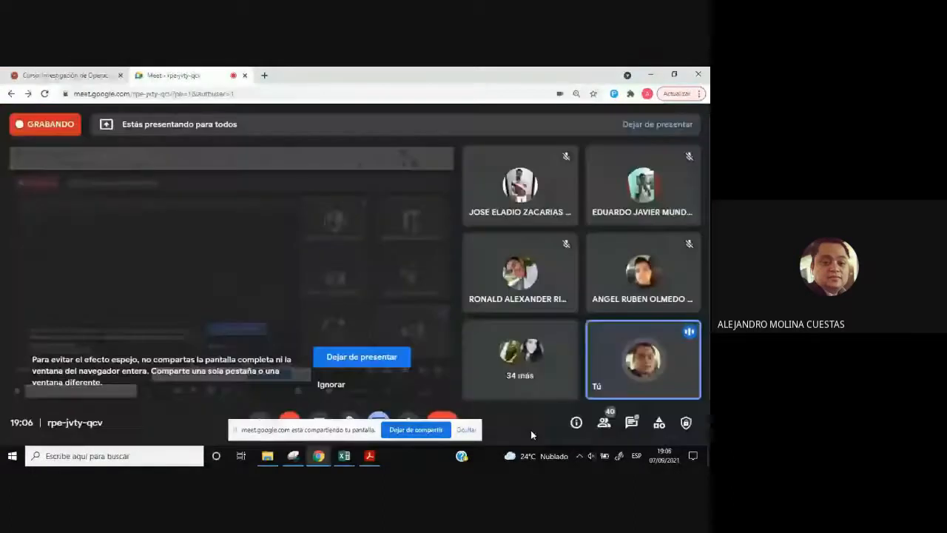
left_click(465, 429)
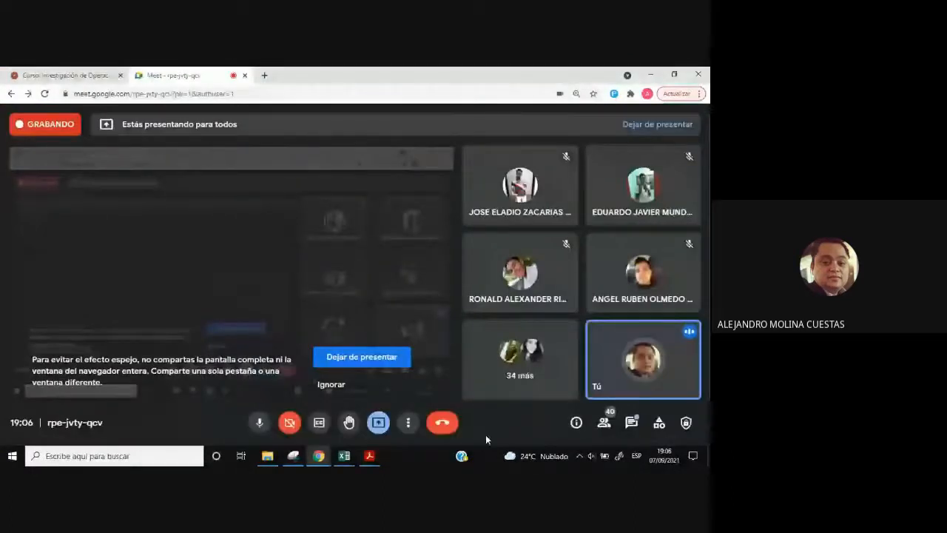
- View the Moodle course page briefly and return to the Excel workbook, selecting cell G10
left_click(46, 75)
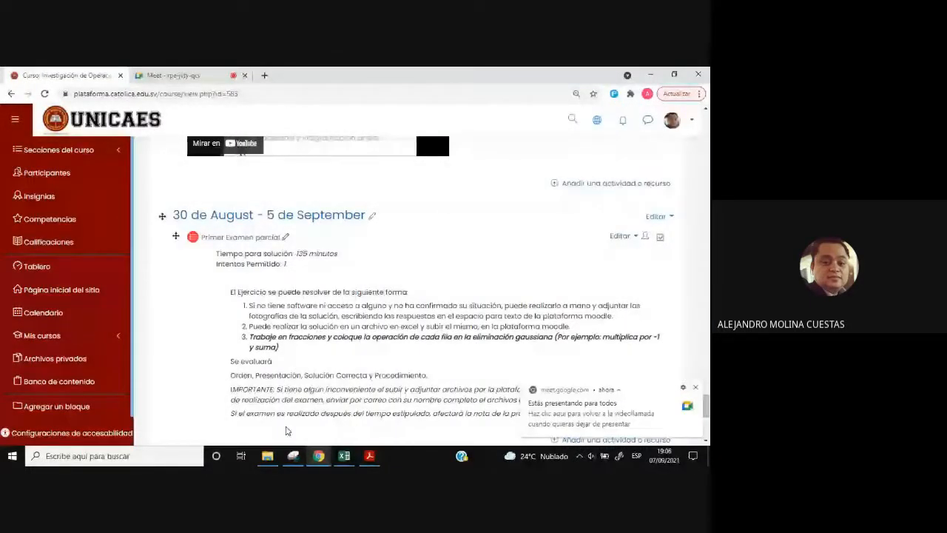
mouse_move(345, 454)
left_click(371, 423)
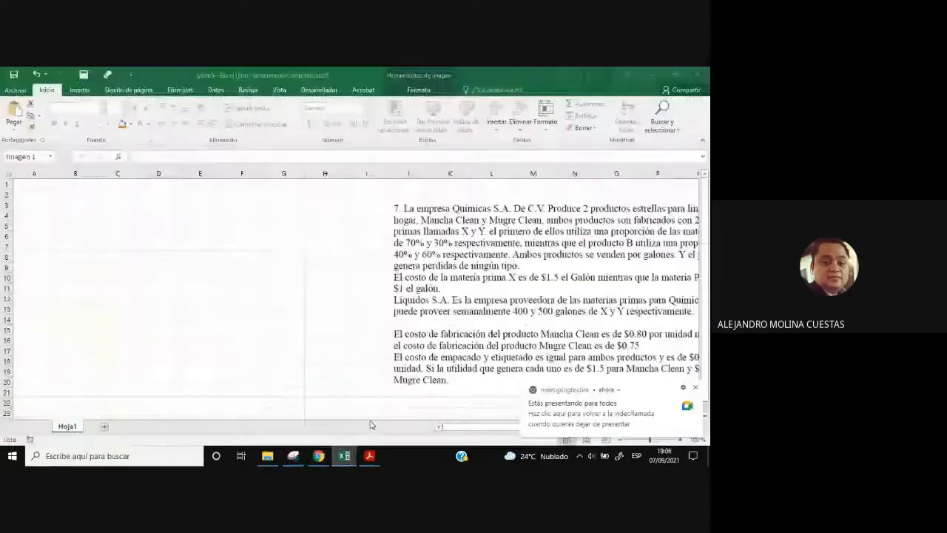
left_click(281, 279)
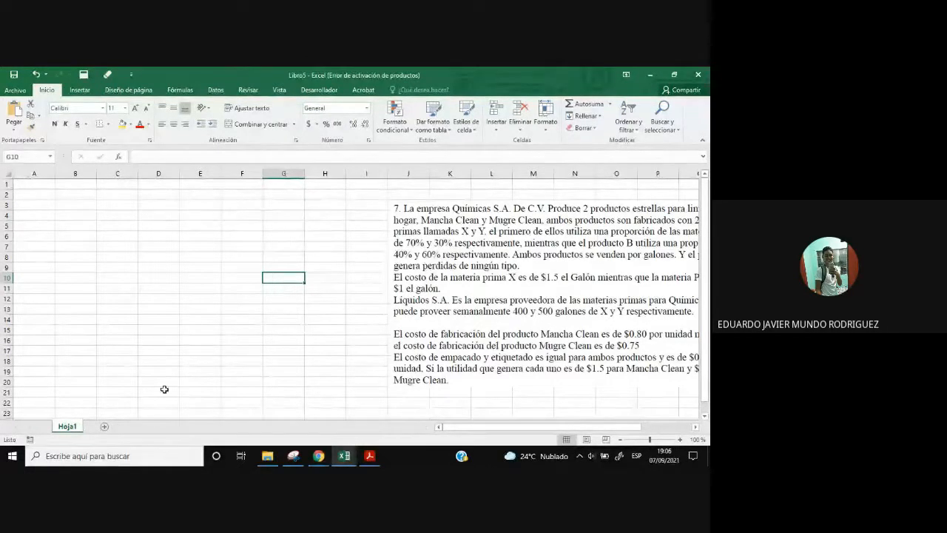
- Switch back to the Google Meet call in Chrome and hide the screen-sharing notice again
left_click(318, 456)
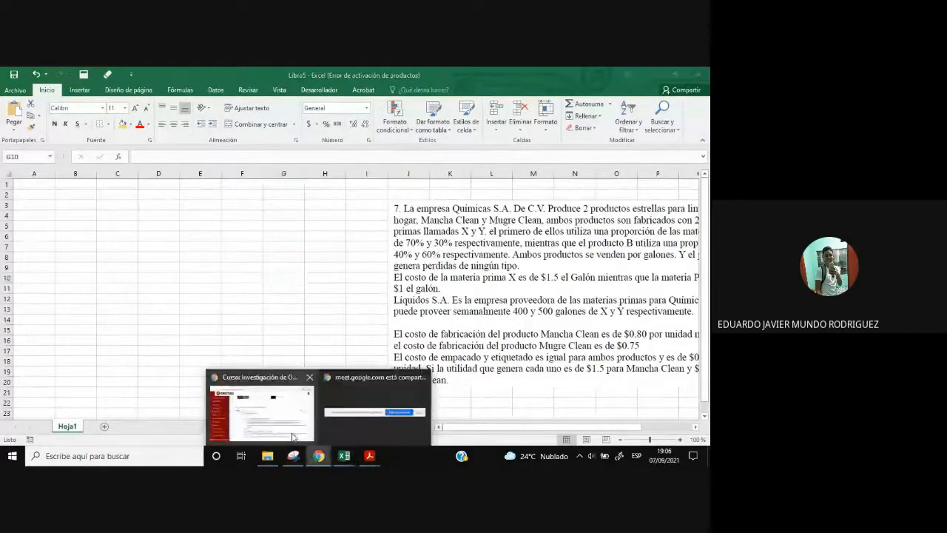
left_click(359, 426)
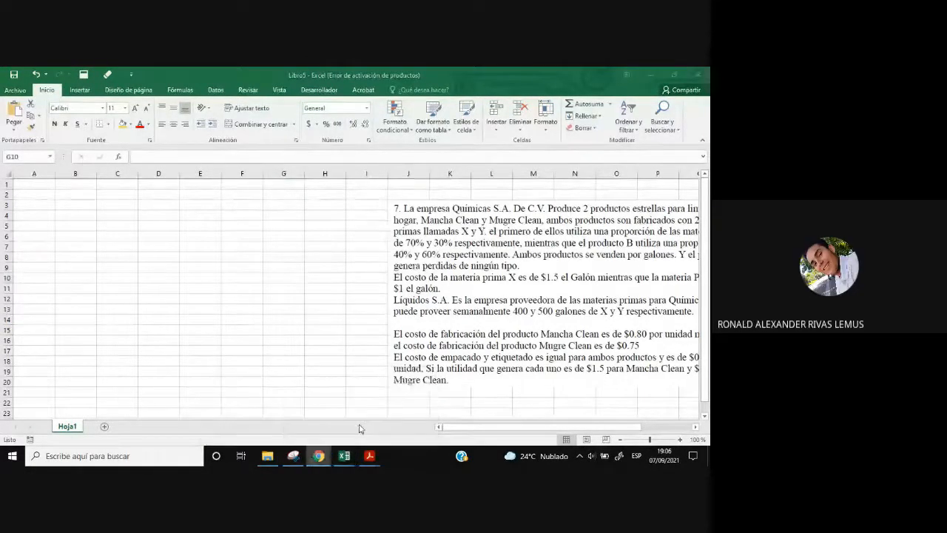
left_click(320, 456)
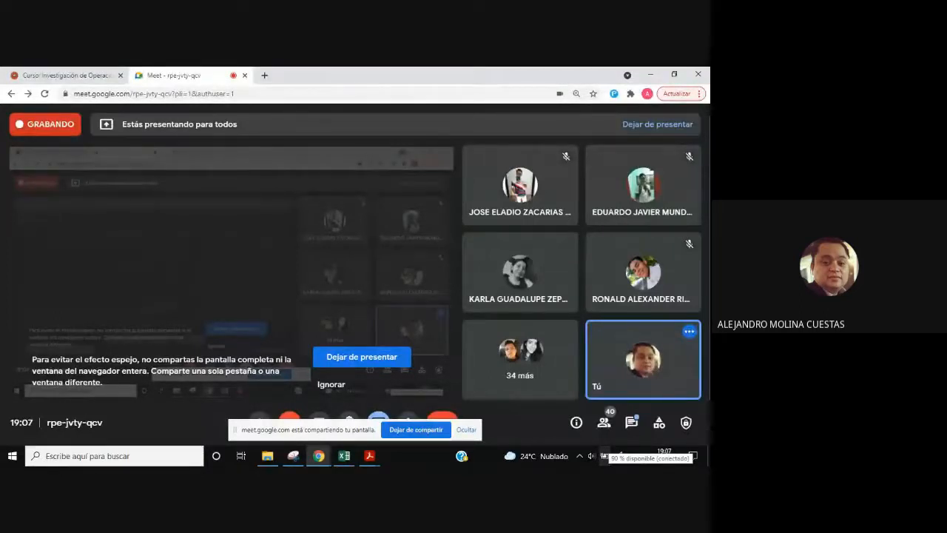
left_click(472, 433)
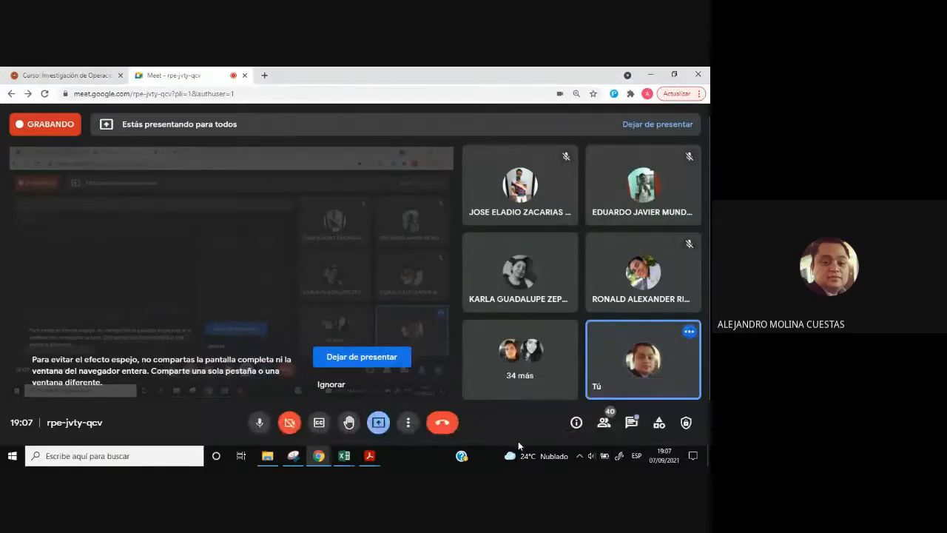
- Read the participants' messages in the call chat and close the chat
left_click(633, 423)
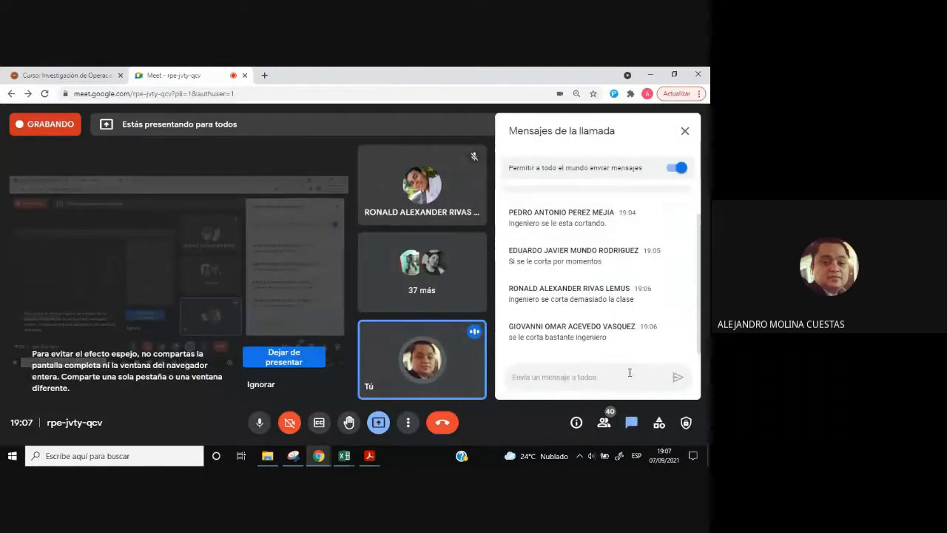
left_click(685, 132)
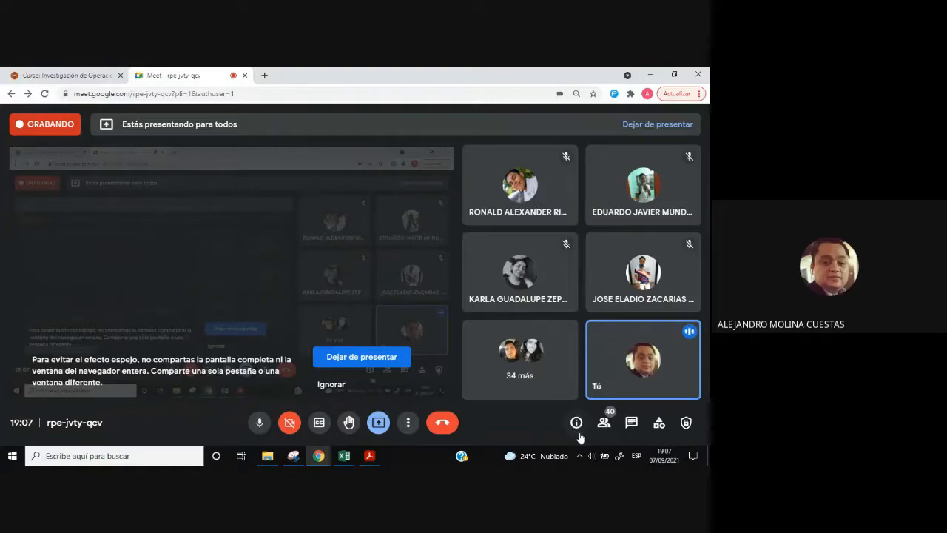
left_click(55, 75)
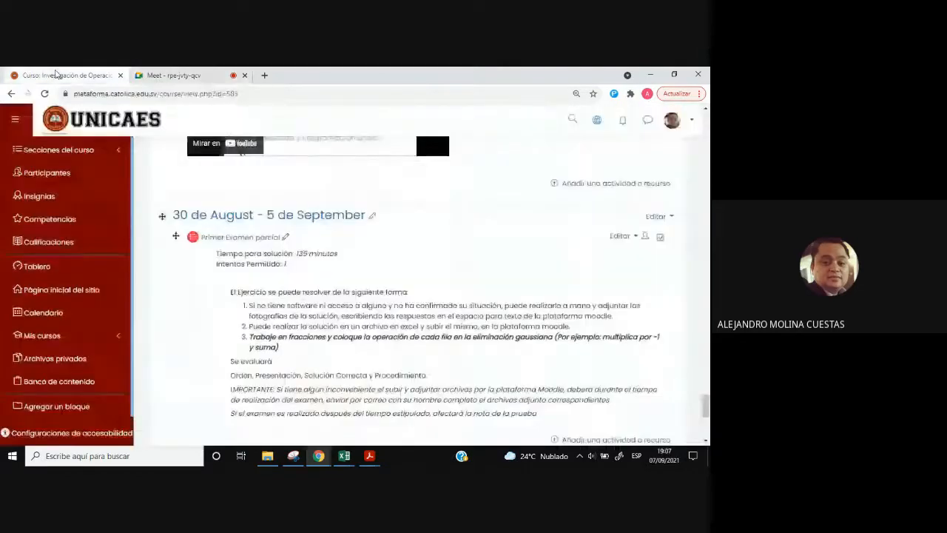
left_click(170, 75)
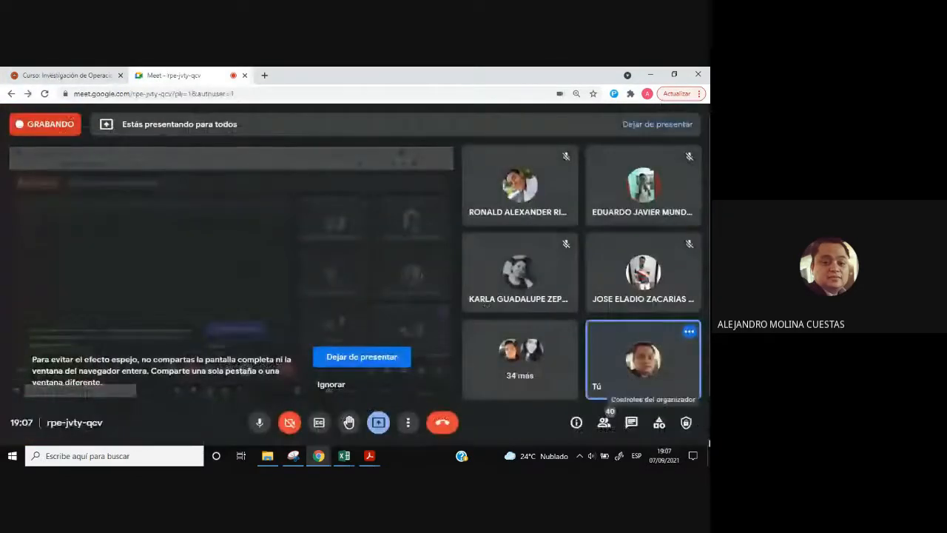
- Dismiss the presentation notifications and check the computer's Wi-Fi connection among the available networks
left_click(580, 455)
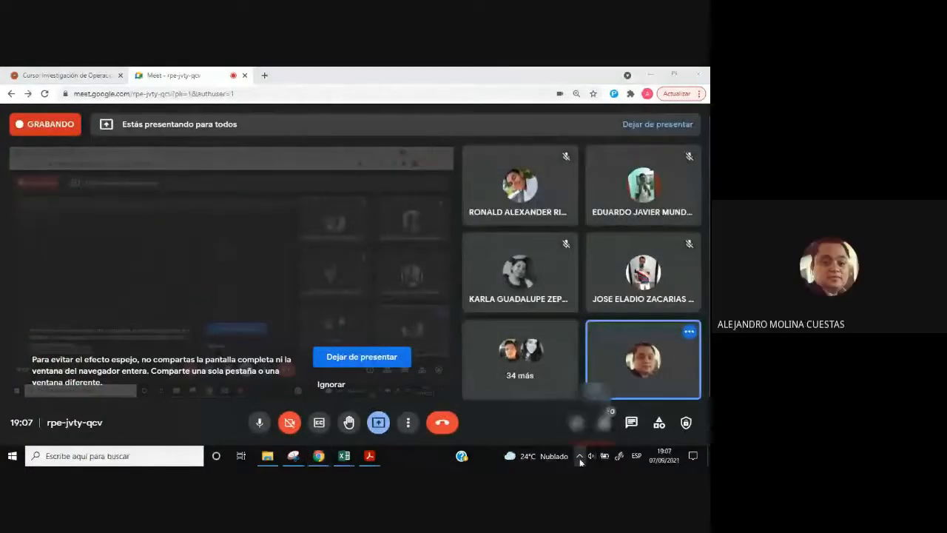
left_click(695, 387)
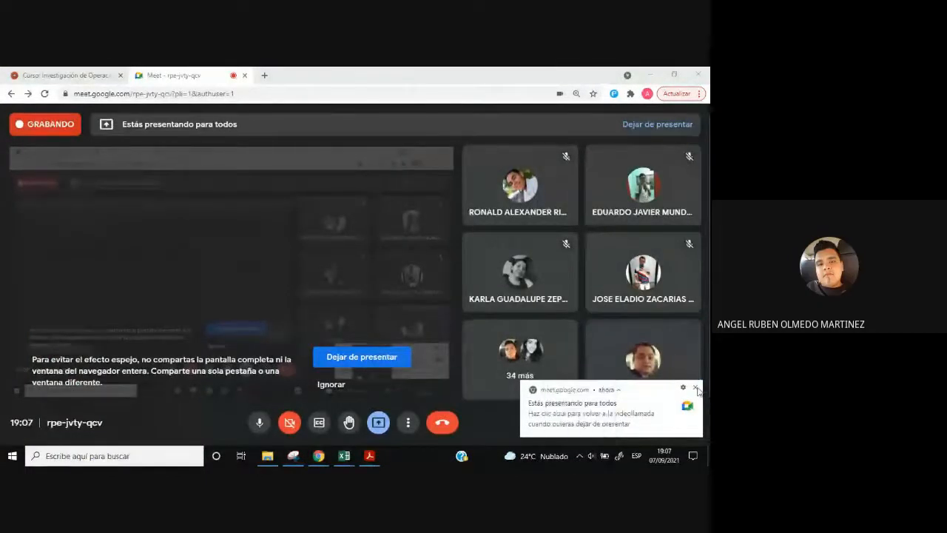
left_click(579, 456)
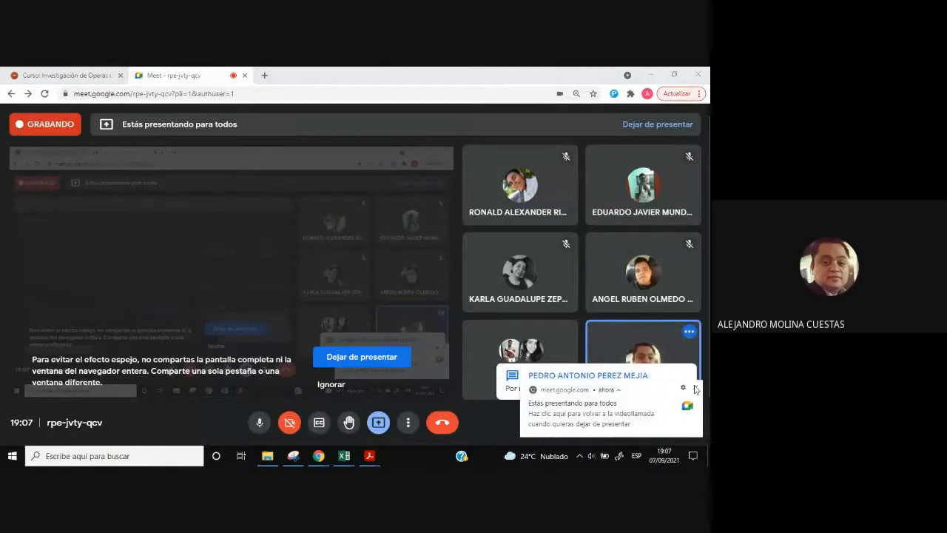
left_click(679, 429)
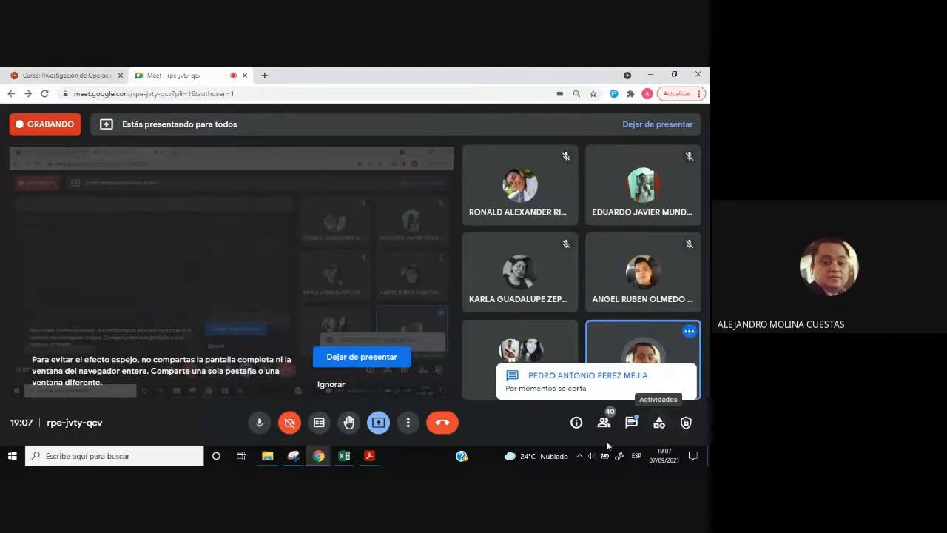
left_click(580, 456)
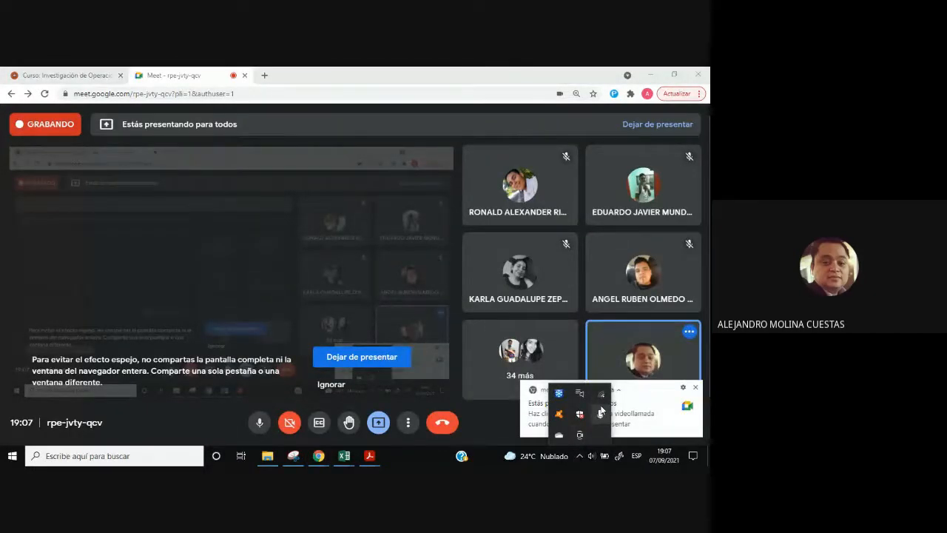
left_click(603, 396)
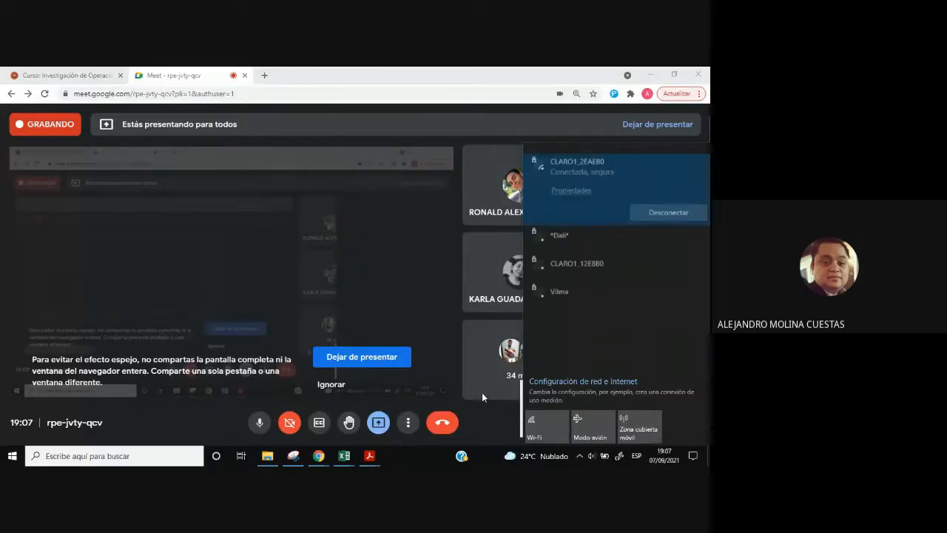
left_click(580, 456)
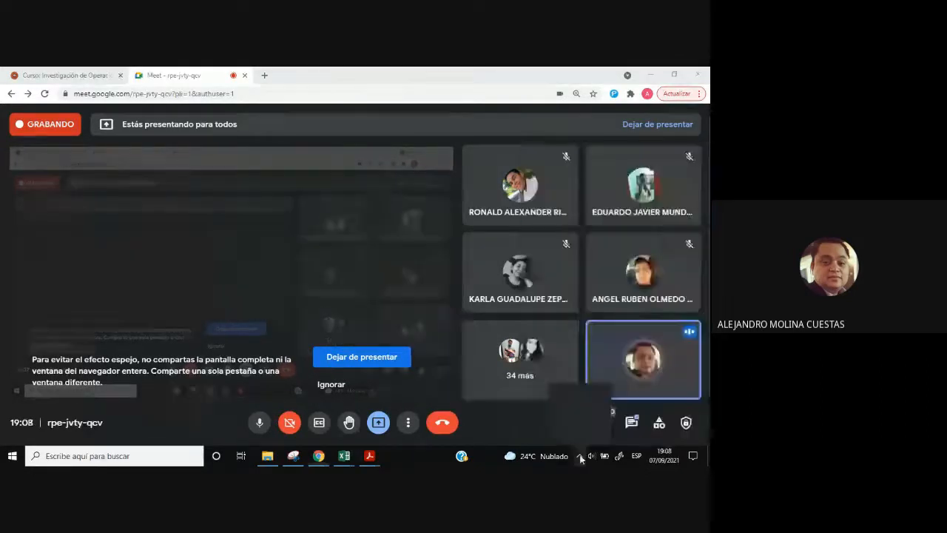
left_click(695, 387)
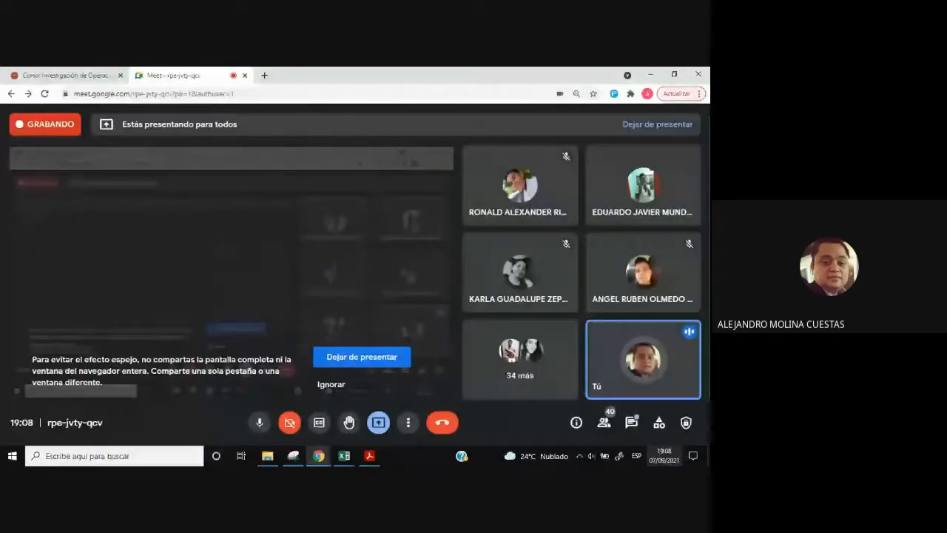
left_click(46, 74)
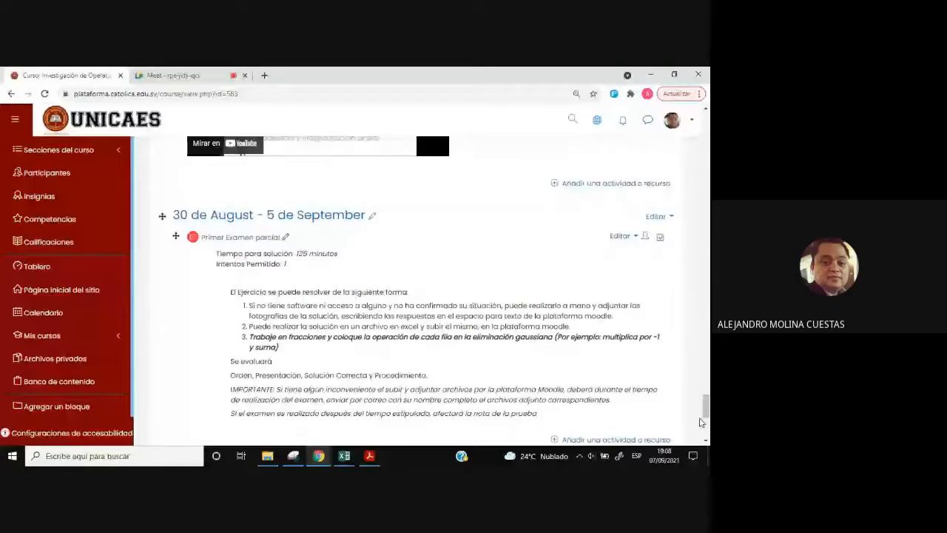
left_click(170, 75)
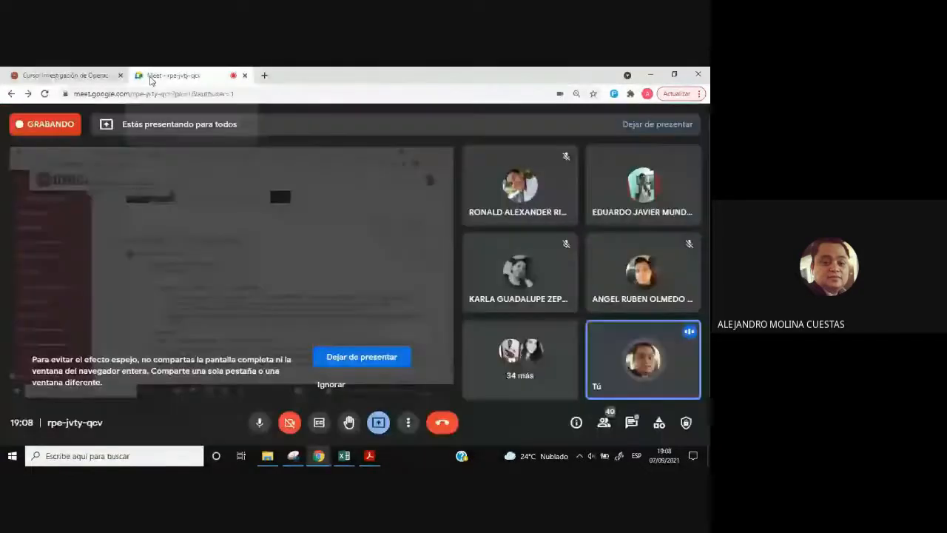
left_click(81, 75)
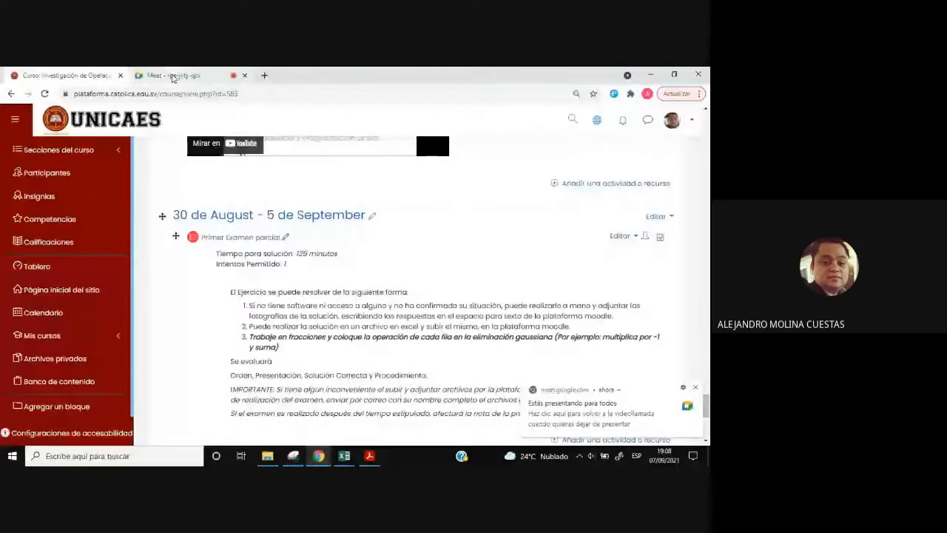
left_click(172, 76)
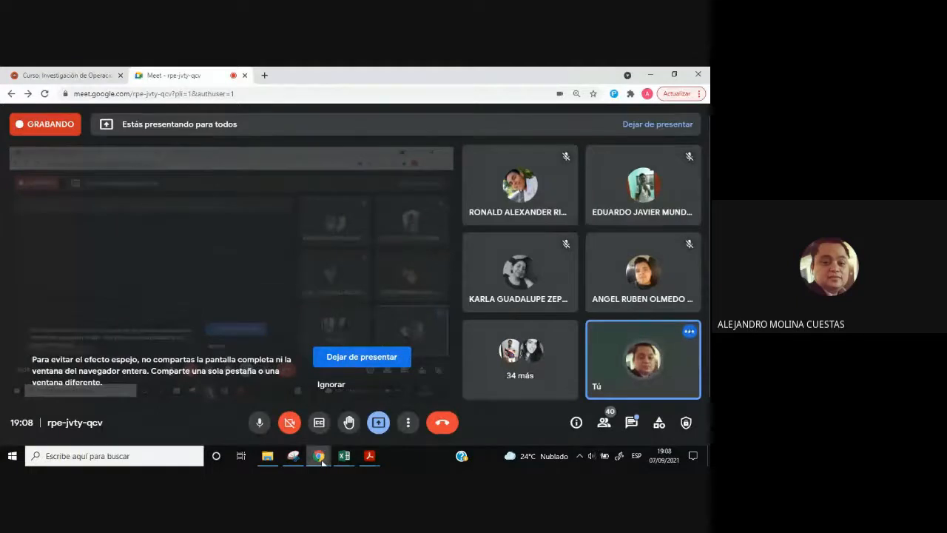
- Switch to the guia2.pdf exercise guide in Adobe Acrobat
mouse_move(321, 462)
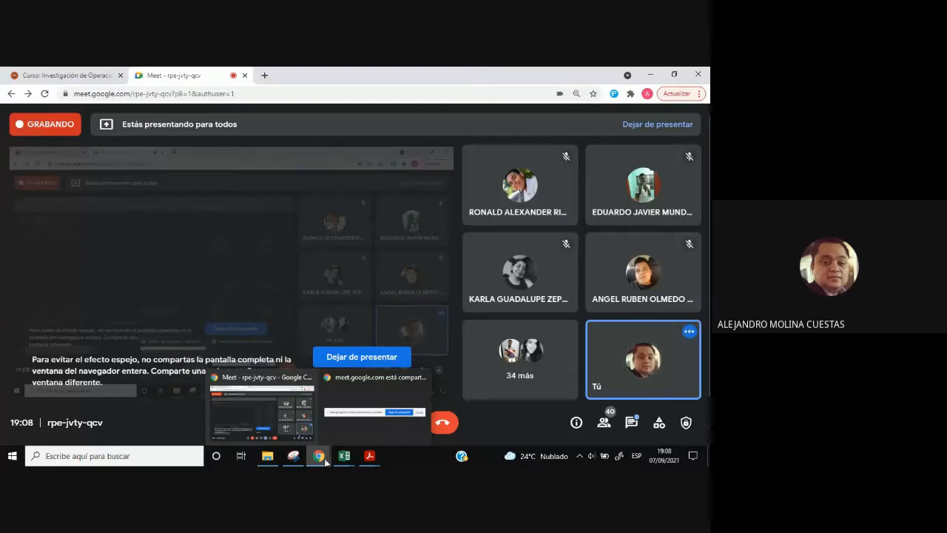
left_click(369, 456)
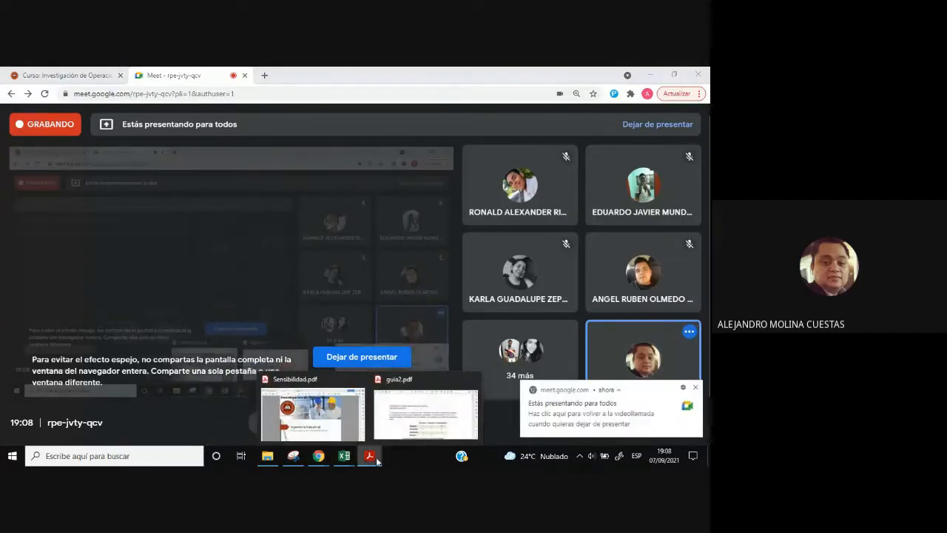
left_click(419, 432)
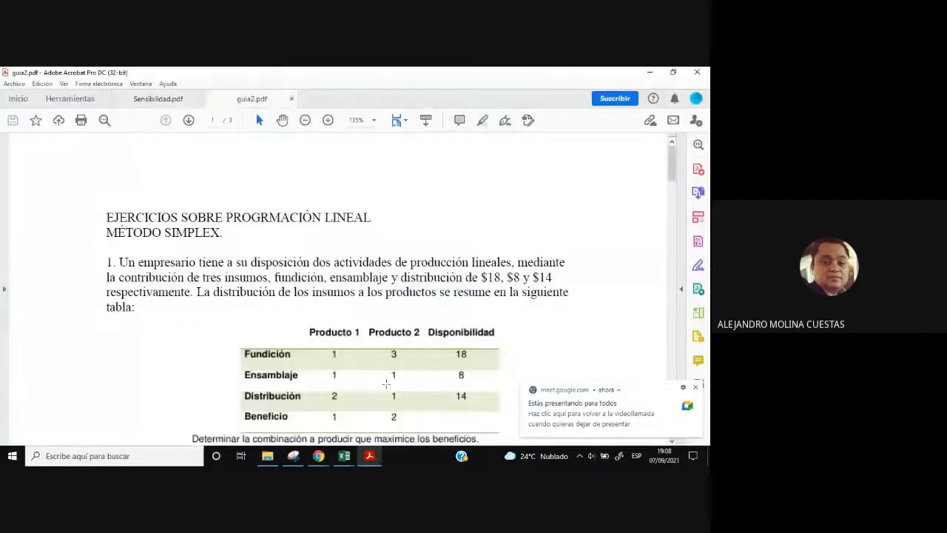
- View the Sensibilidad.pdf presentation and switch to the Libro5 workbook in Excel
left_click(148, 99)
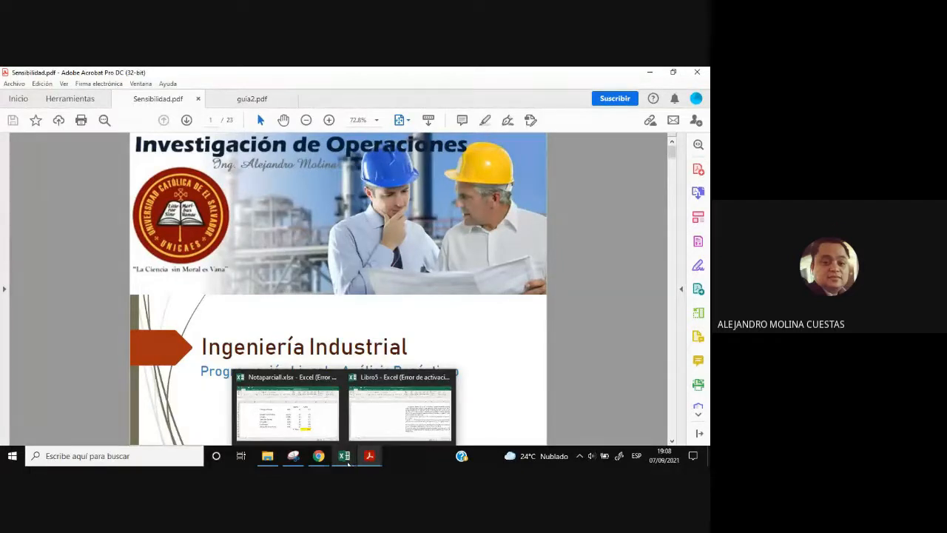
left_click(375, 426)
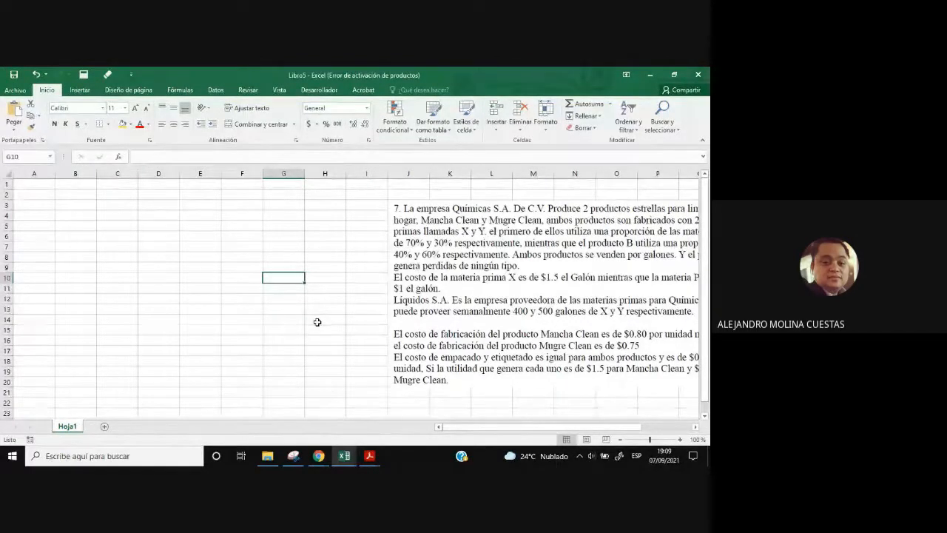
left_click(320, 348)
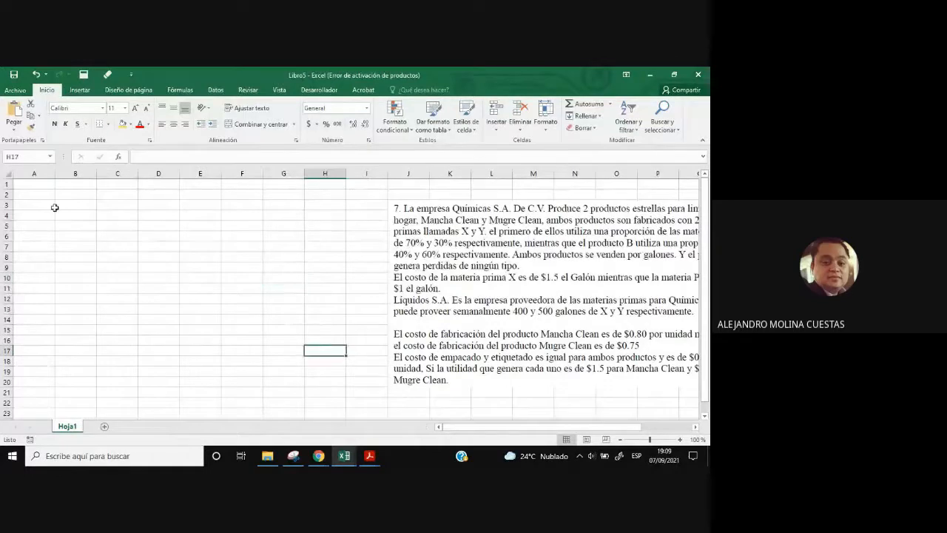
left_click_drag(62, 218, 316, 353)
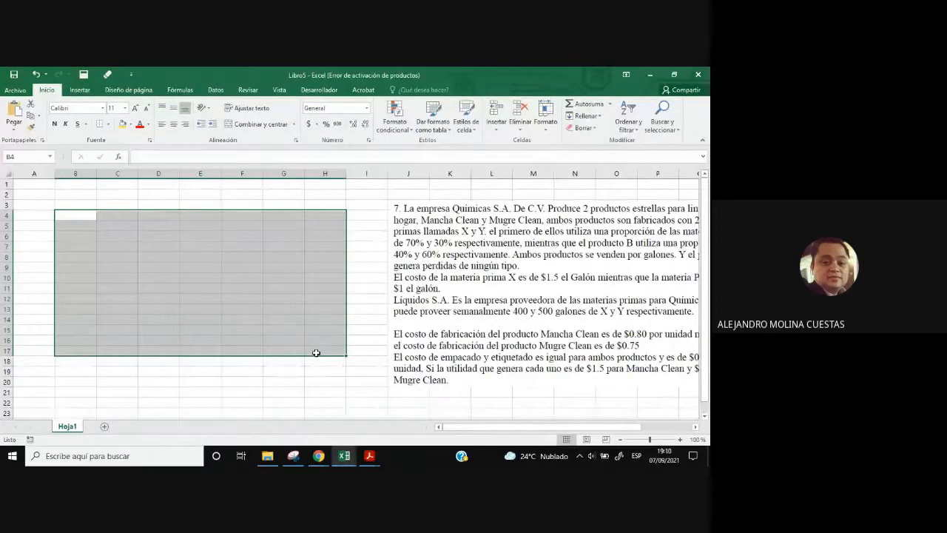
left_click(362, 306)
- Move the picture of exercise 7 closer to the empty work area, with its left edge near the start of column I
left_click(453, 305)
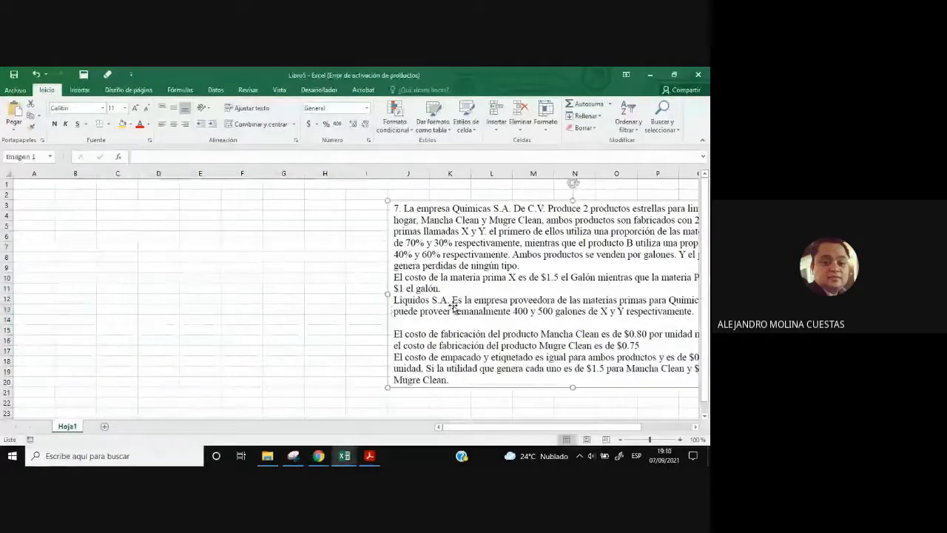
mouse_move(424, 271)
left_mouse_down()
mouse_move(452, 278)
mouse_move(432, 271)
left_mouse_up()
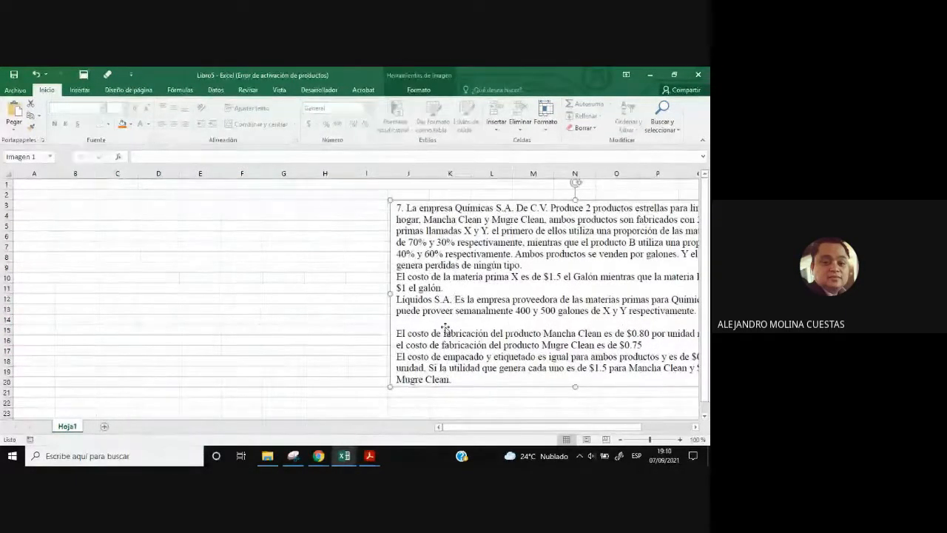
left_click(81, 205)
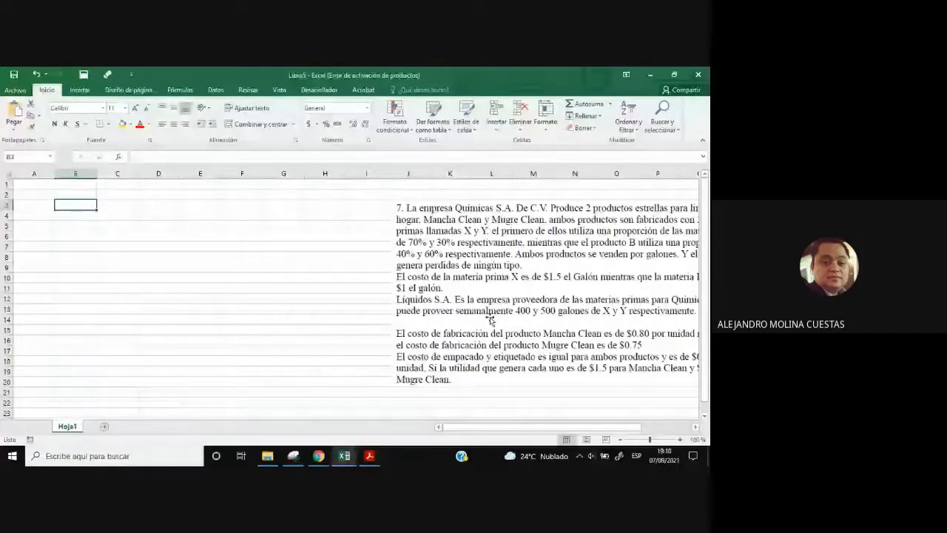
left_click_drag(490, 319, 451, 321)
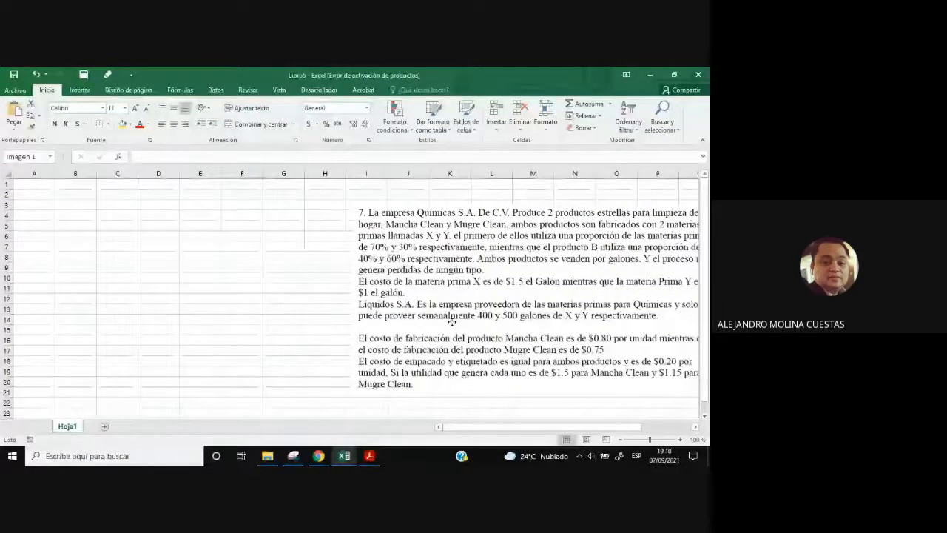
left_click_drag(451, 322, 446, 318)
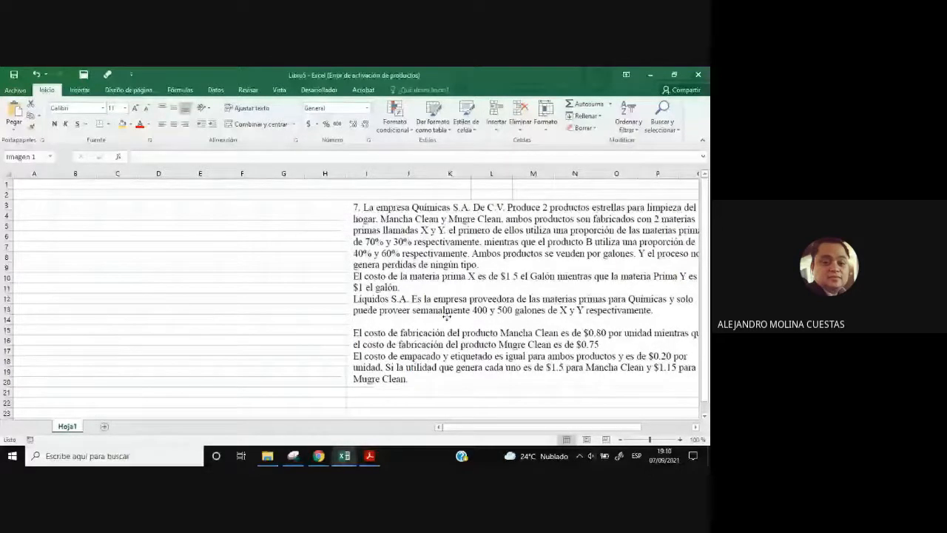
left_click_drag(446, 318, 449, 319)
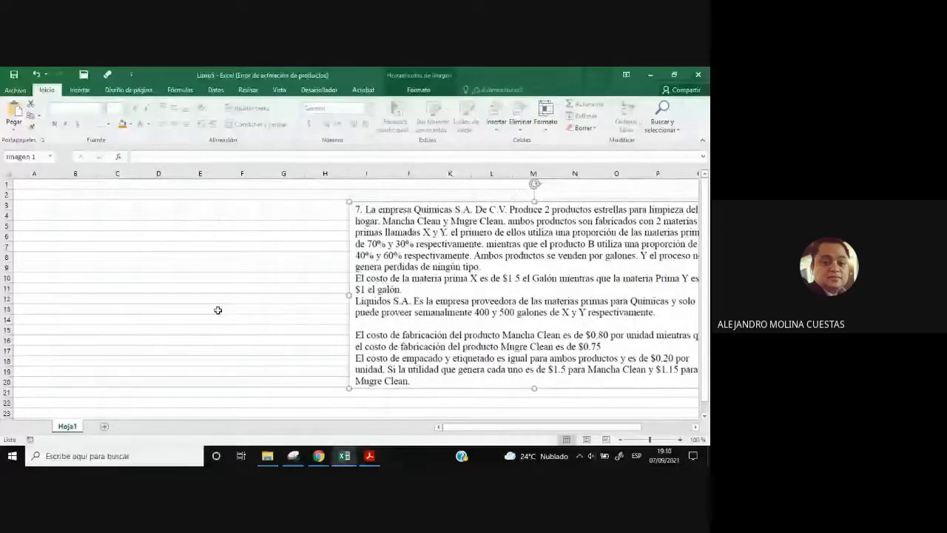
key("Escape")
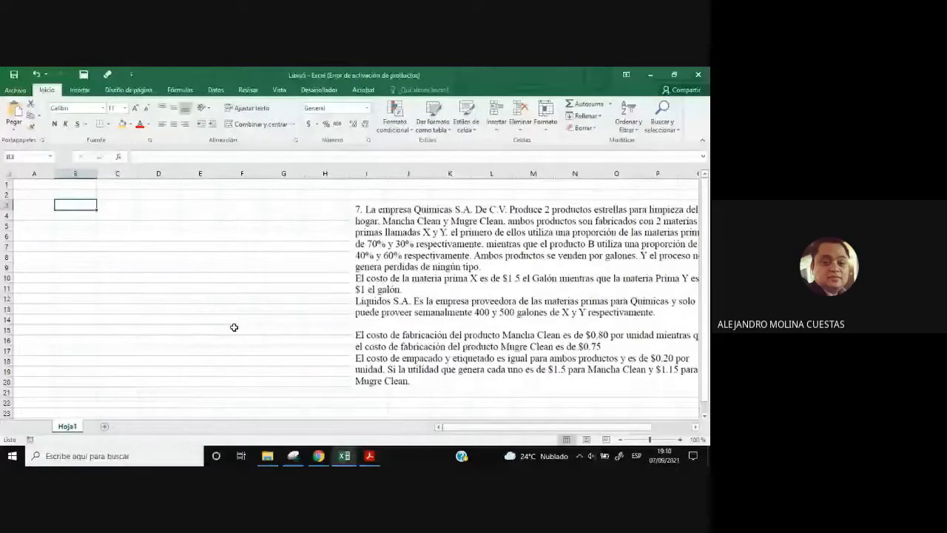
left_click_drag(475, 313, 453, 320)
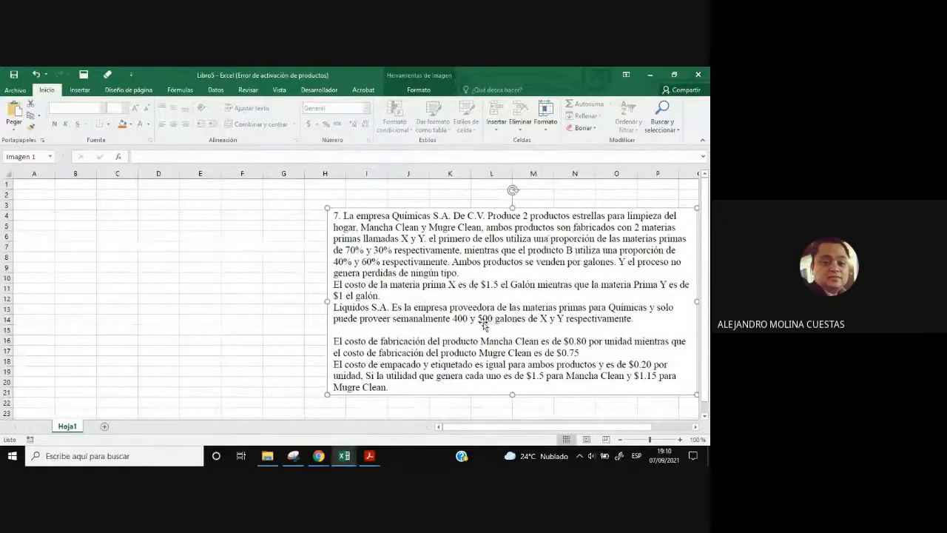
left_click_drag(477, 321, 493, 315)
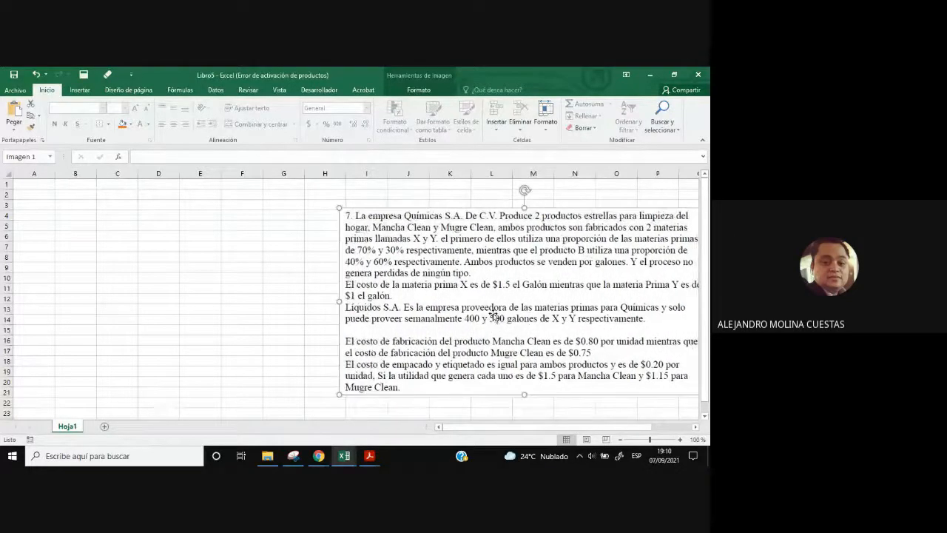
- Enter the heading "Cantidad de materia prima en % por unidad" in cell C1
left_click(67, 205)
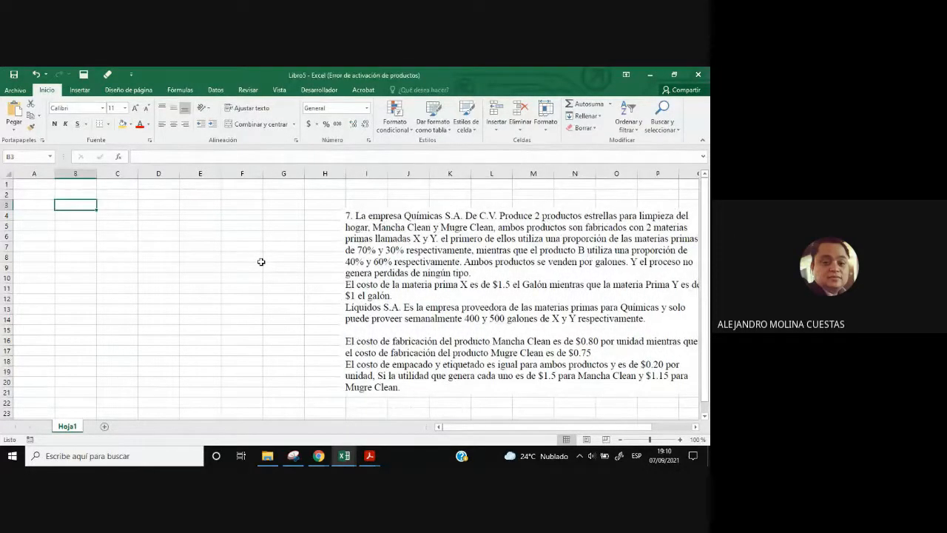
key("Up")
key("Right")
key("Up")
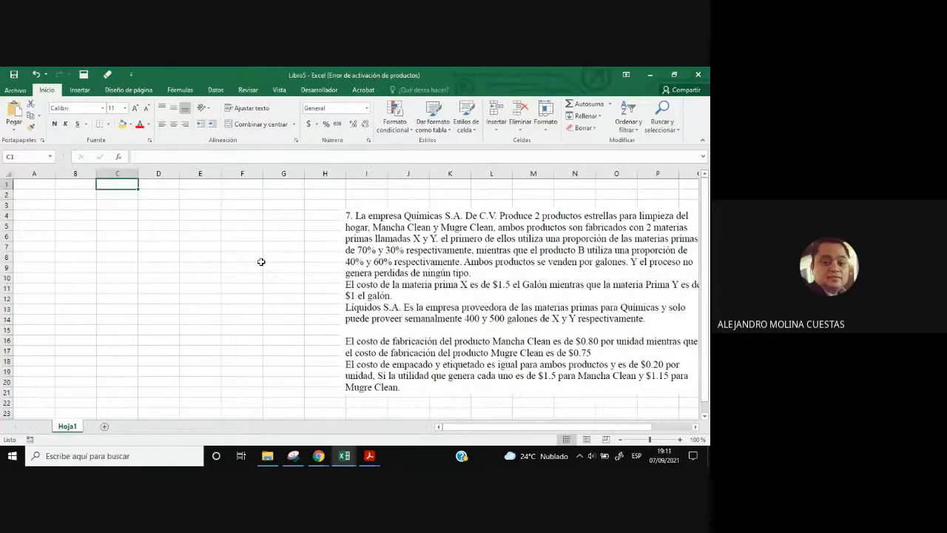
type("Cantidad de mat")
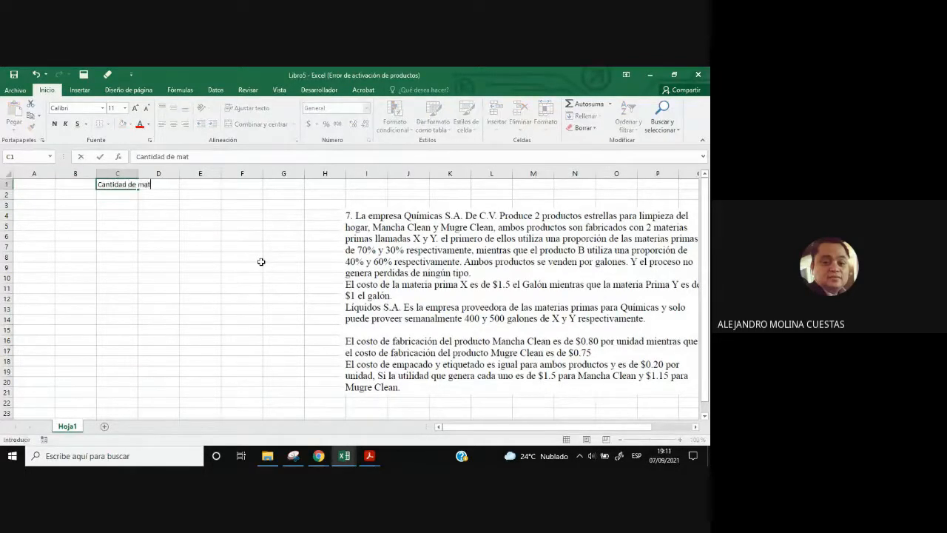
type("eria prima en ")
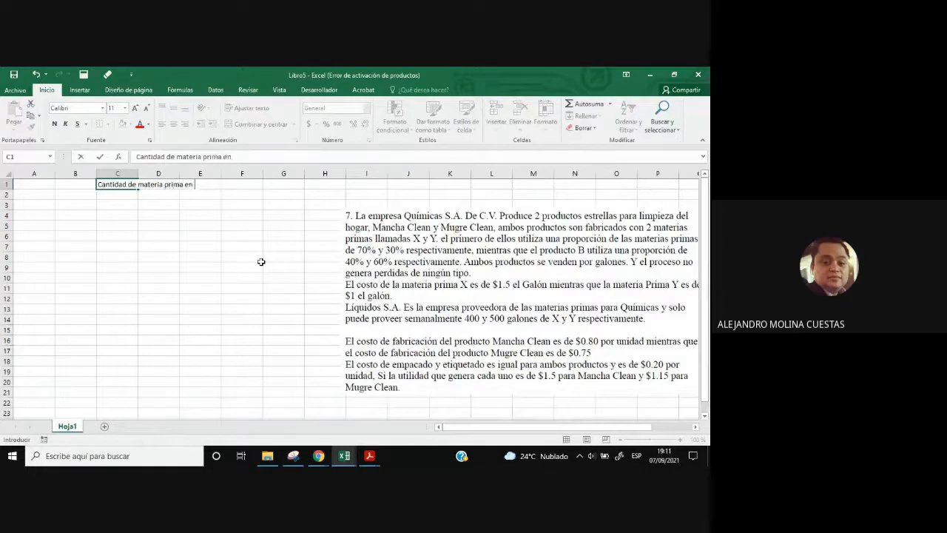
type("% por unidad")
key("Return")
- Enter the product names Mancha Clean in B2 and Mugre Clean in B3
key("Left")
key("Left")
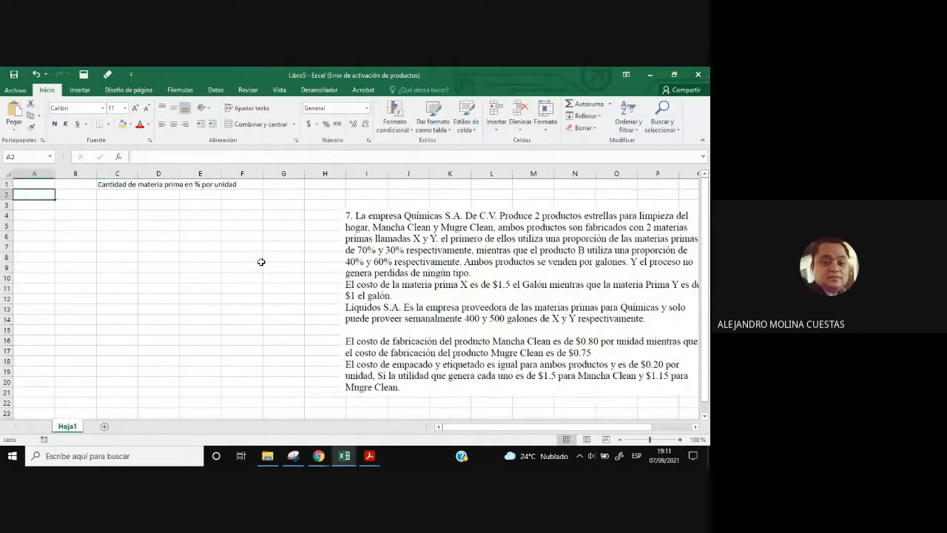
key("Right")
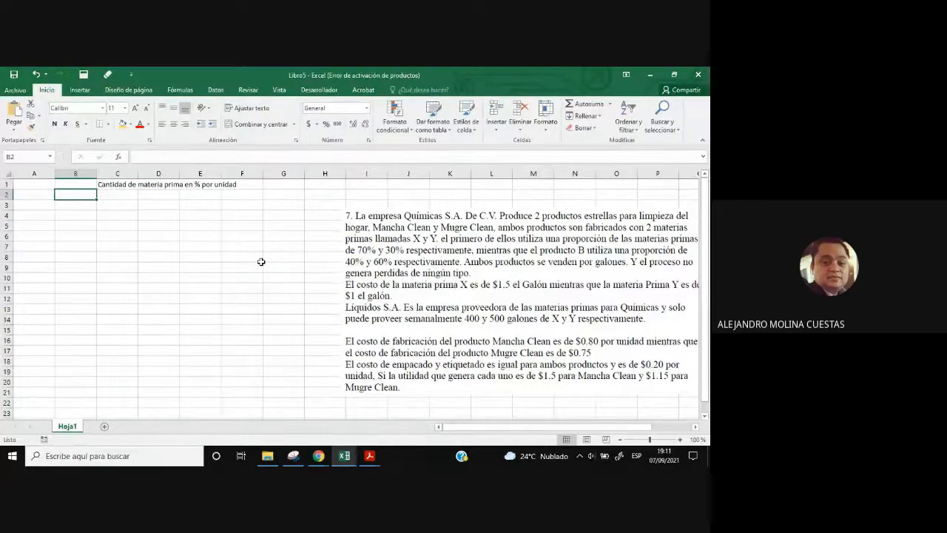
type("Mancha")
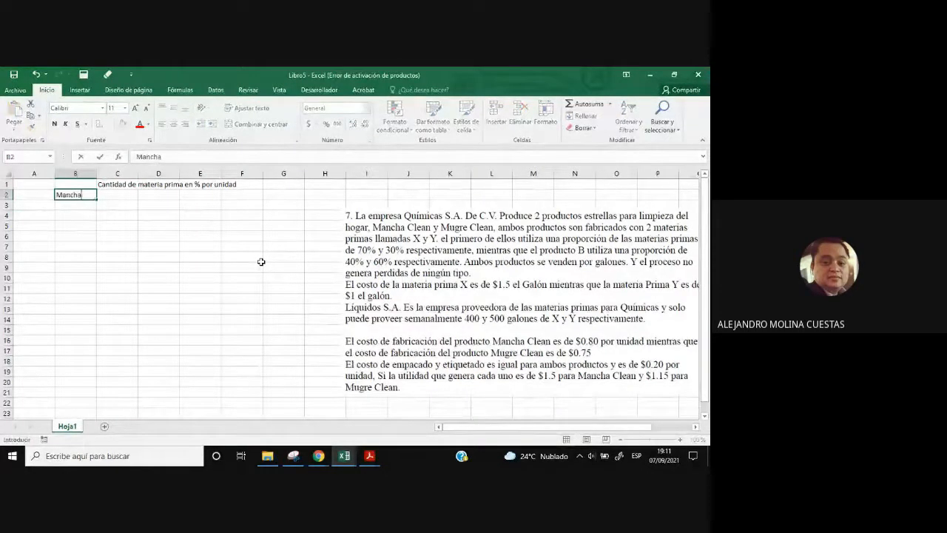
type(" Clean")
key("Return")
type("Mugre Clena")
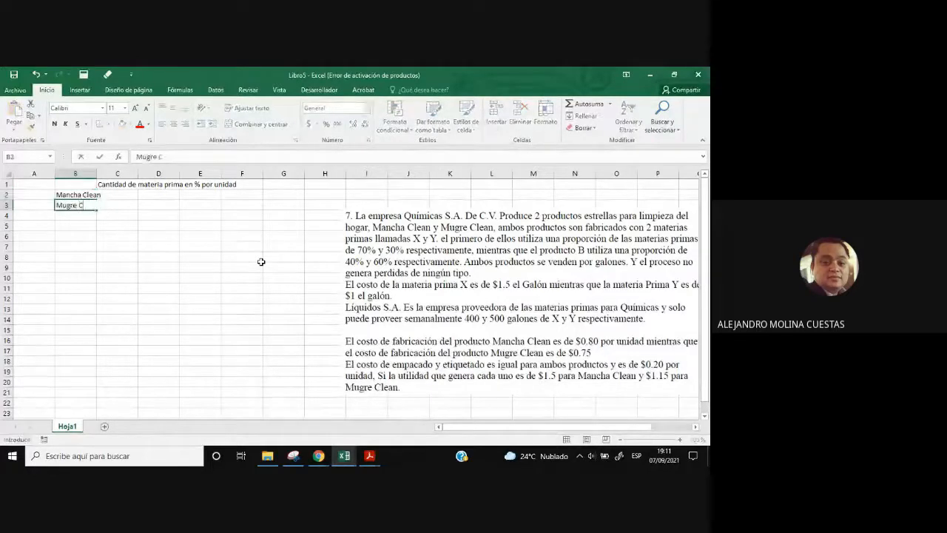
key("BackSpace")
key("BackSpace")
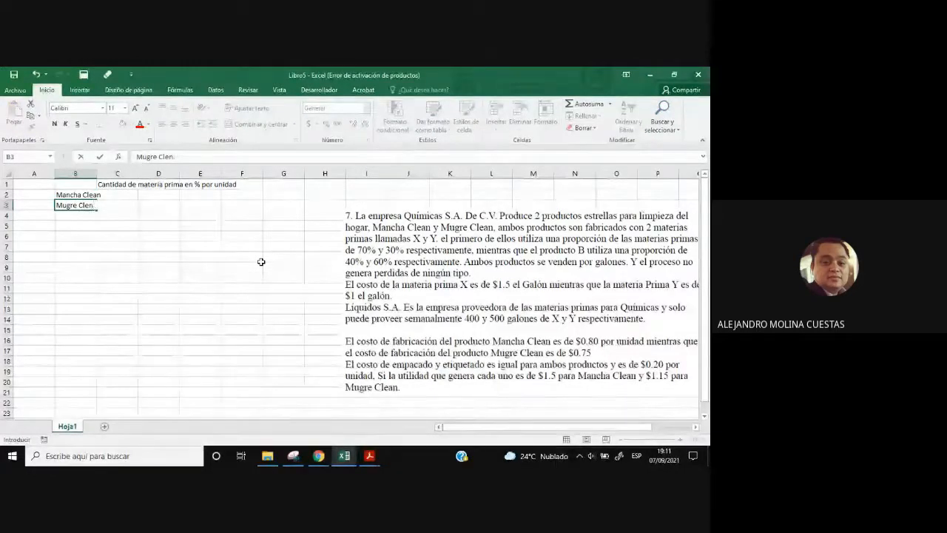
type("an")
key("Tab")
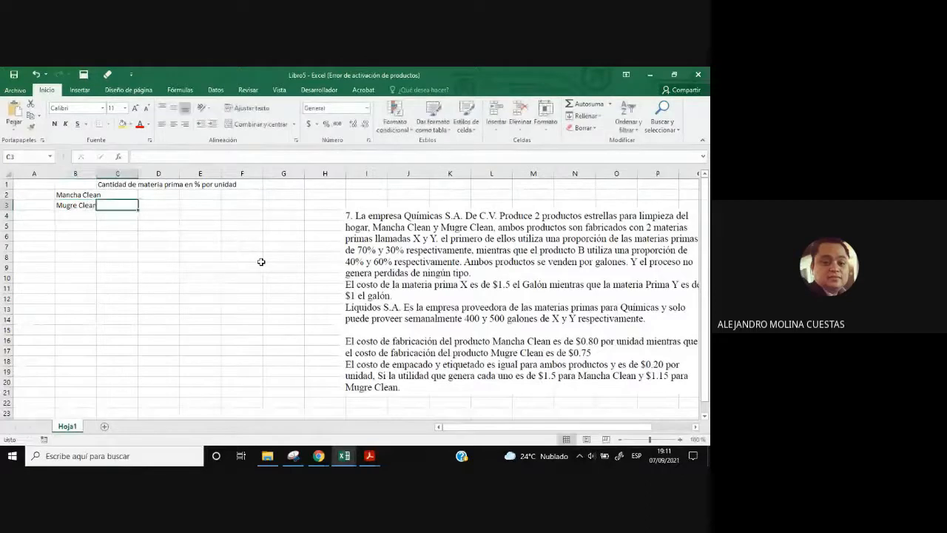
- Move the two product names down one row to B3:B4
left_click(70, 196)
left_click_drag(70, 196, 71, 206)
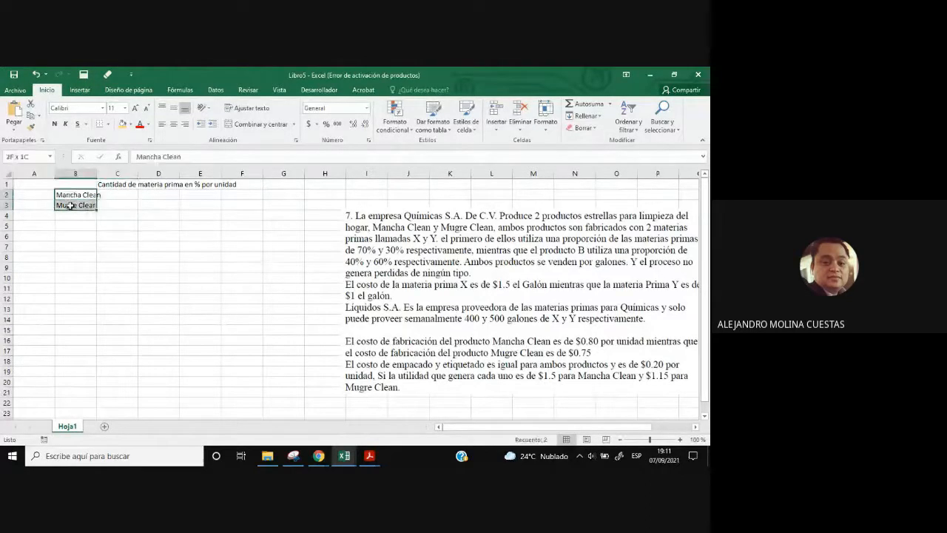
key("ctrl+c")
left_click(72, 205)
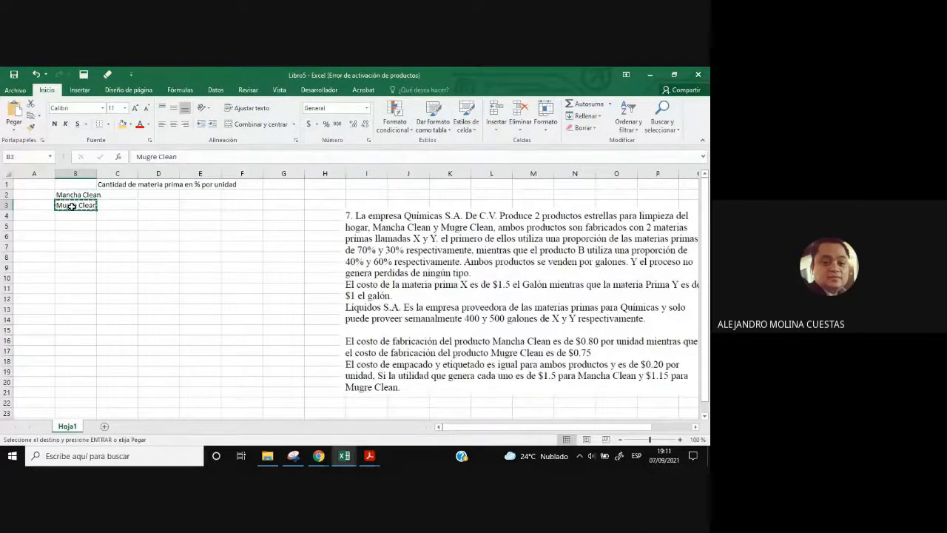
left_click(77, 198)
left_click_drag(78, 198, 80, 207)
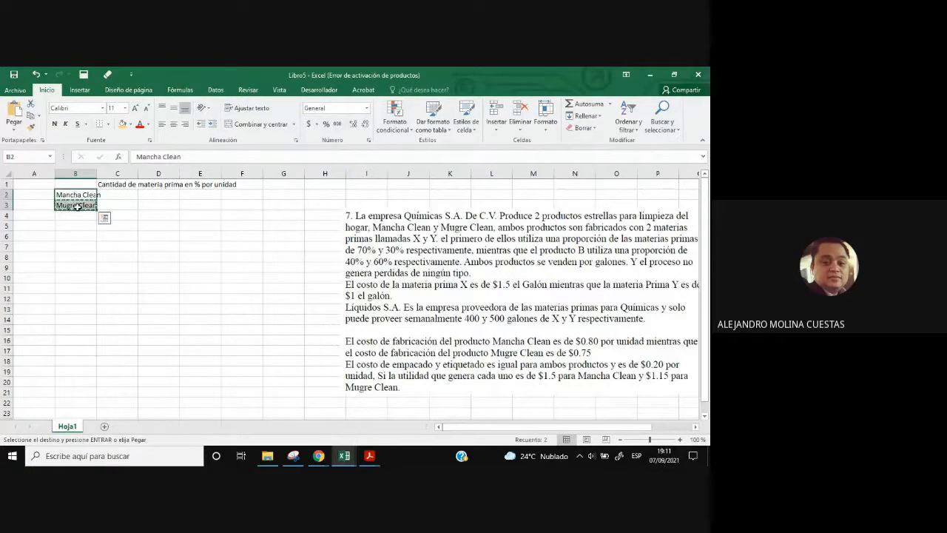
key("ctrl+x")
left_click(79, 205)
key("ctrl+v")
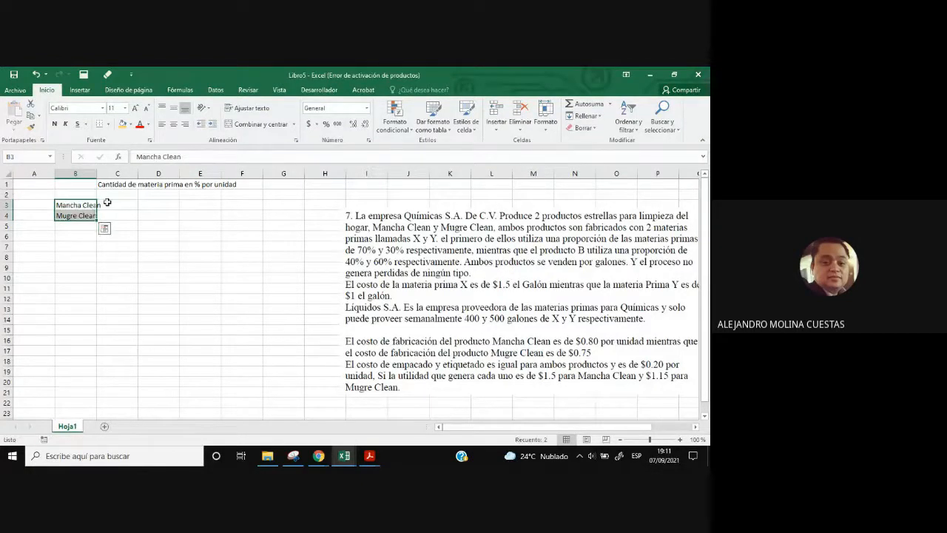
- Enter the centred raw material headings X in C2 and Y in D2, and widen column B to fit the product names
left_click(112, 195)
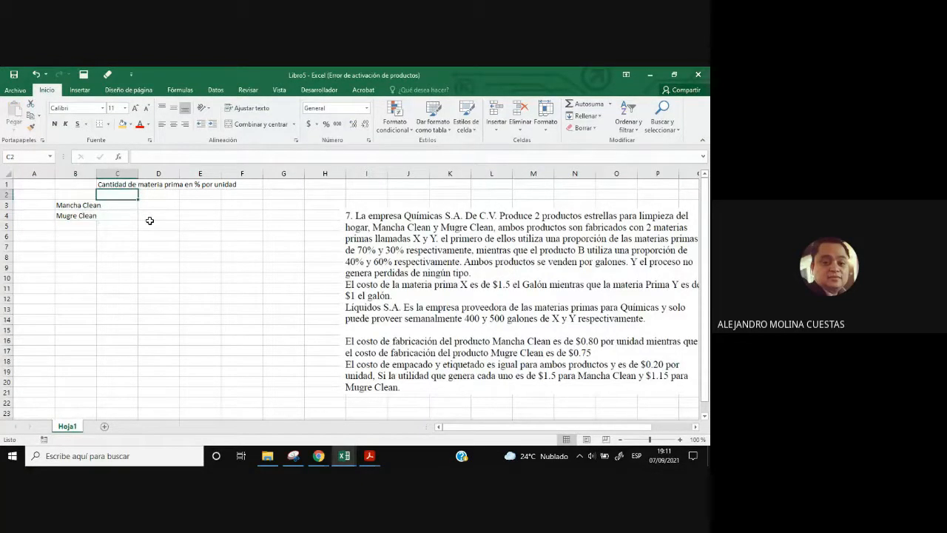
type("x")
left_click(164, 195)
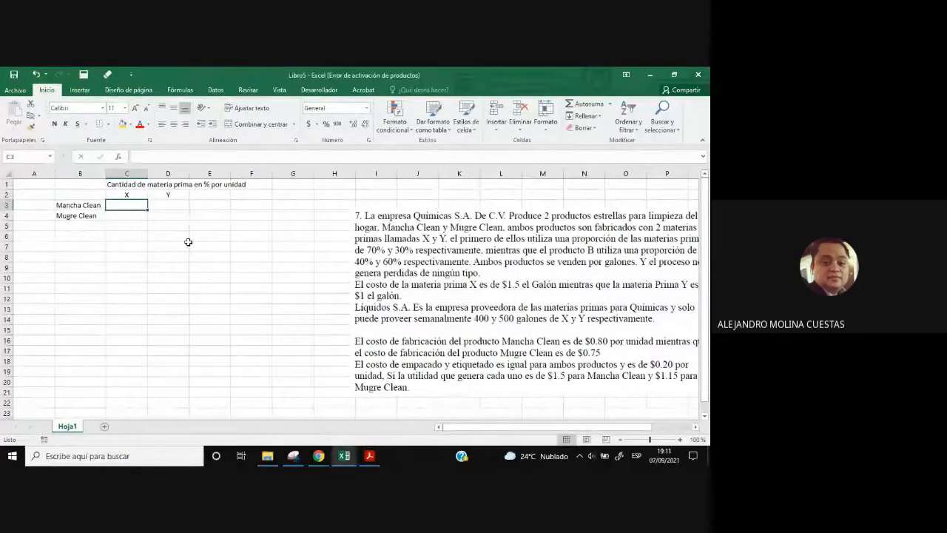
- Enter X and Y proportions 0.7 and 0.3 for Mancha Clean and 0.4 and 0.6 for Mugre Clean, and format them as percentages
type("0.7")
key("Tab")
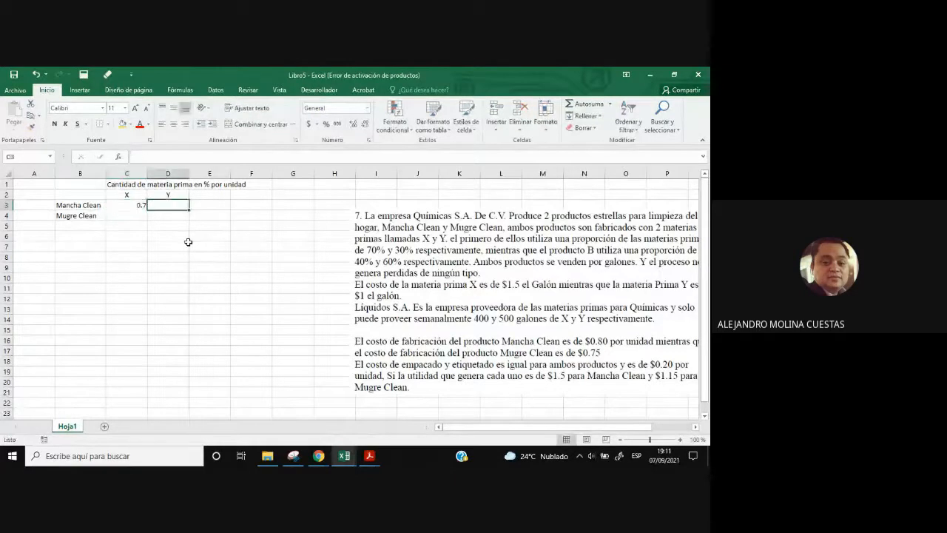
type("0.3")
key("Return")
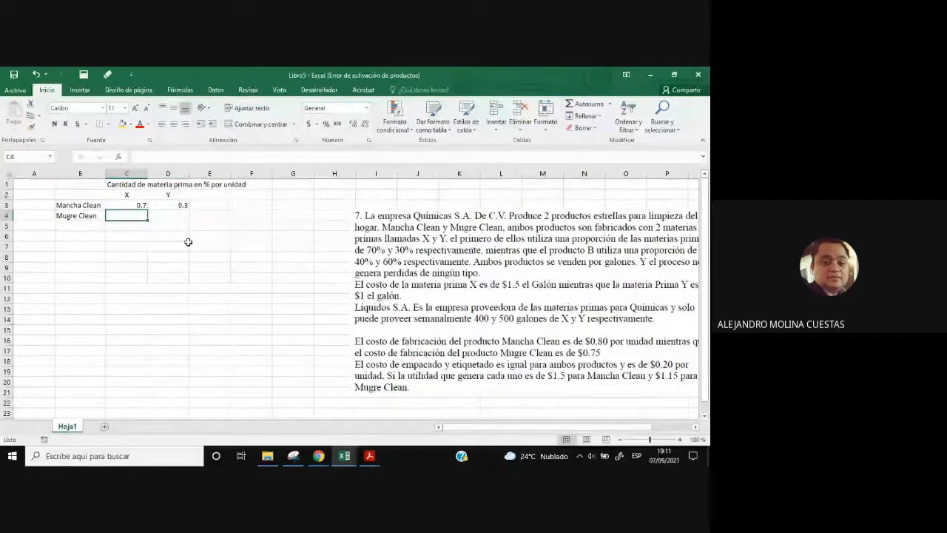
type("0.4")
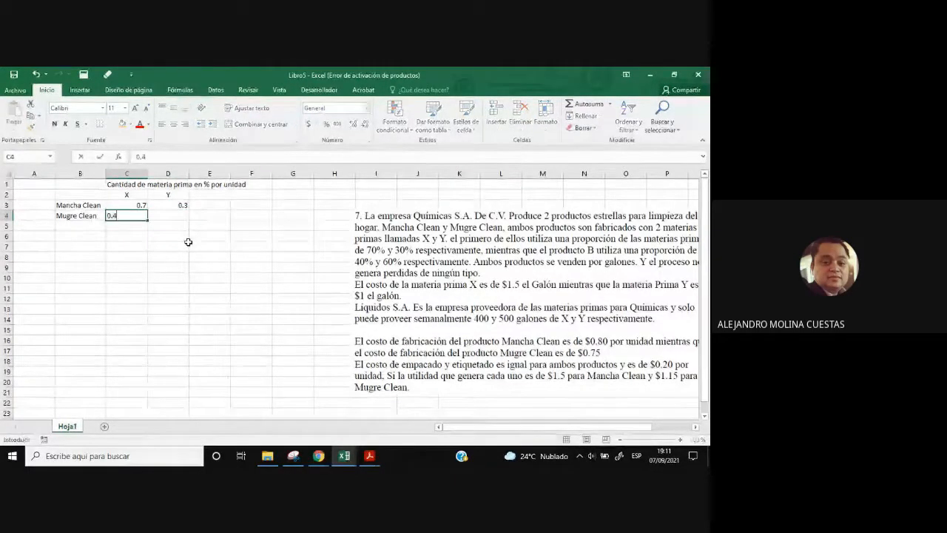
key("Tab")
type("0.6")
key("Return")
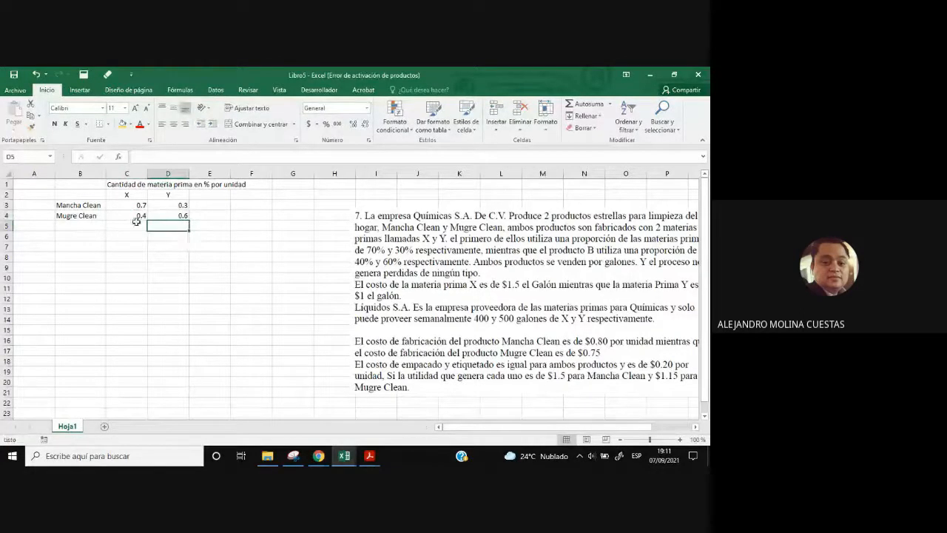
left_click_drag(120, 205, 170, 216)
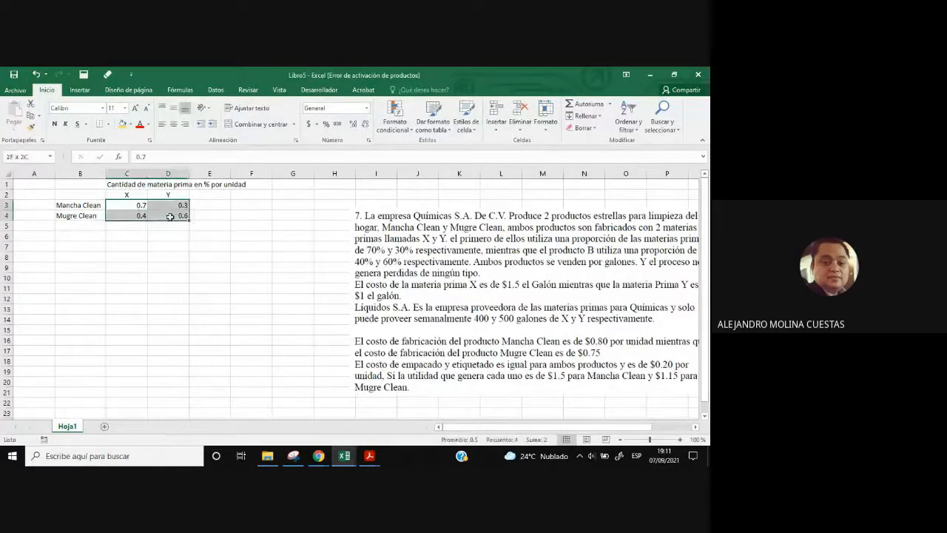
left_click(325, 124)
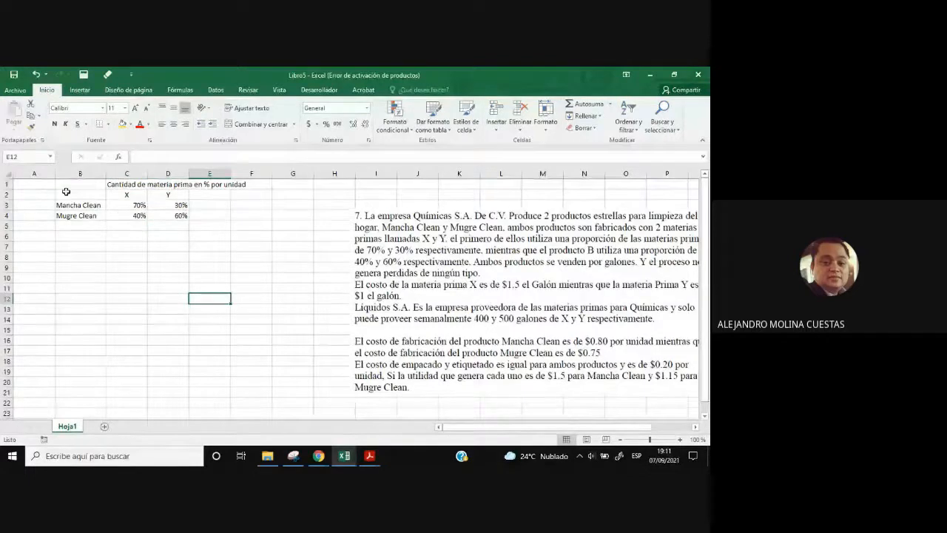
- Fill the heading cells C1:F2 of the raw material table with the gold background colour
left_click_drag(65, 185, 271, 225)
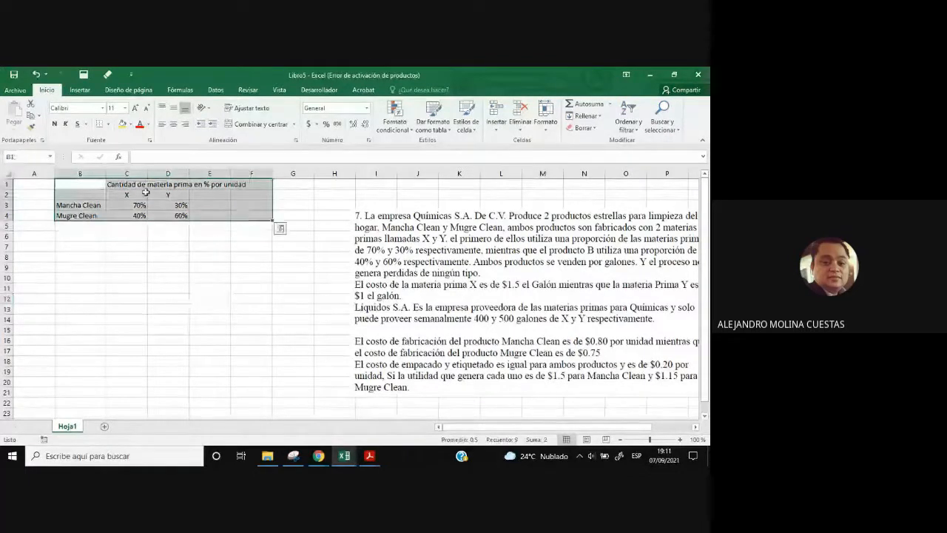
key("Right")
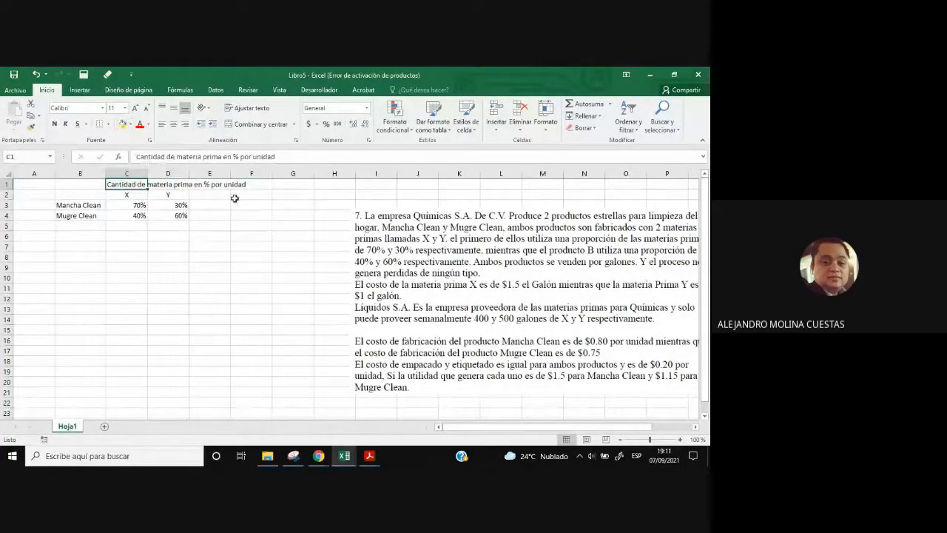
left_click_drag(247, 186, 130, 194)
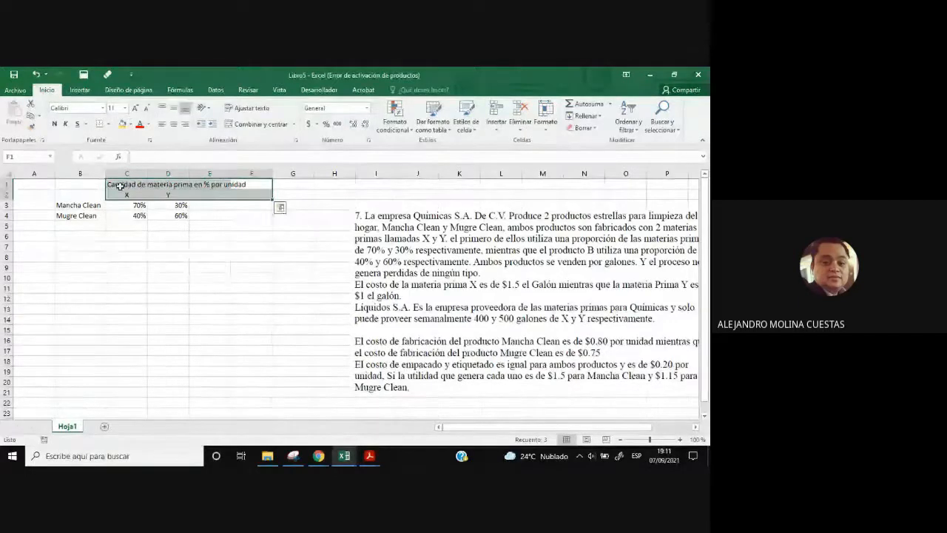
left_click(127, 124)
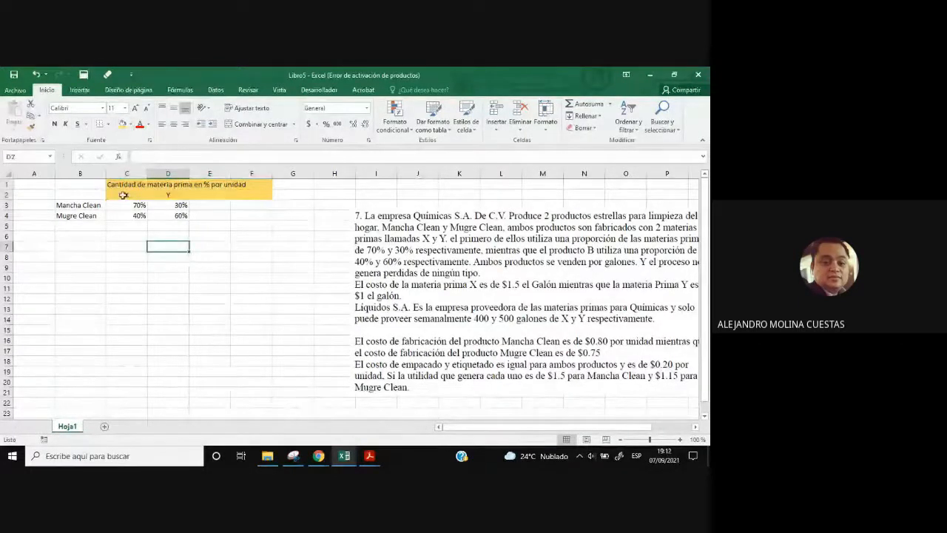
- Copy the raw material percentage table B1:F4 and paste it below, starting at B6
left_click_drag(83, 183, 258, 213)
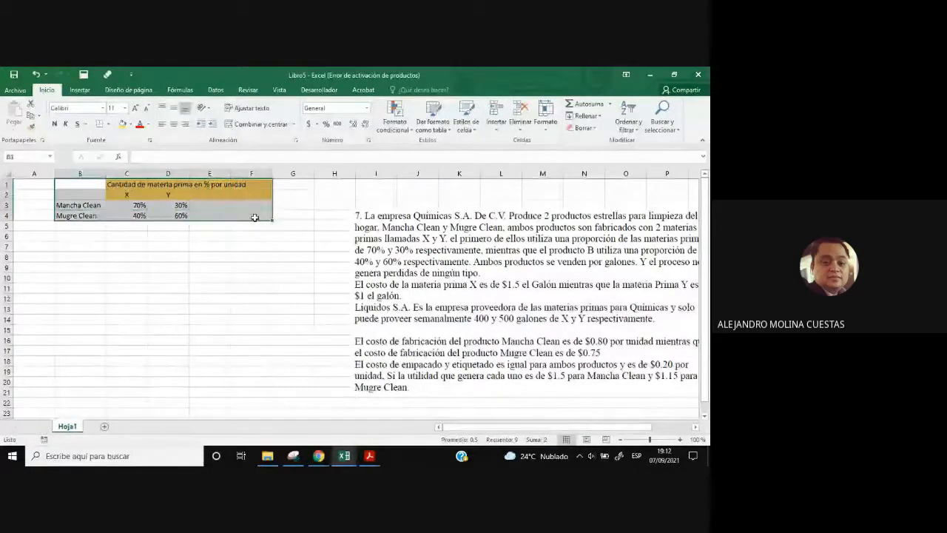
key("ctrl+c")
left_click(83, 237)
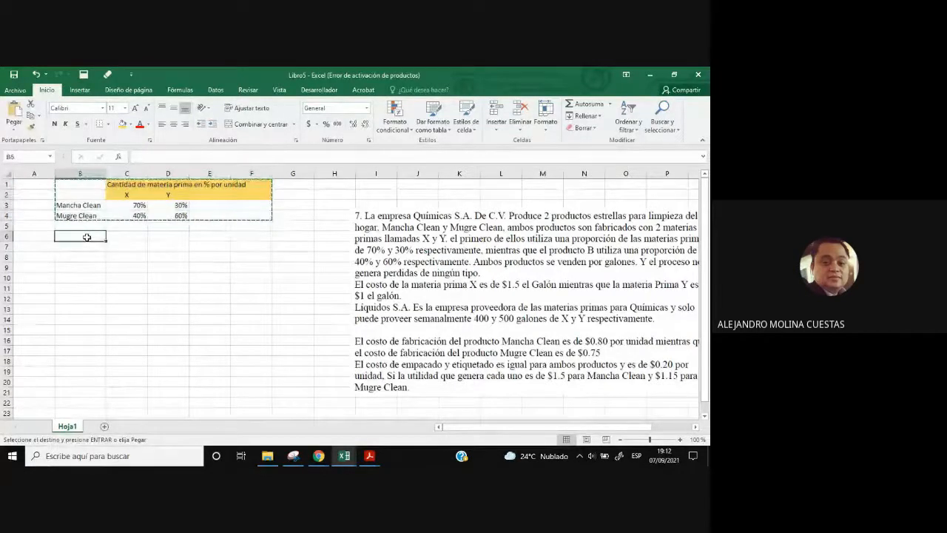
key("ctrl+v")
key("Escape")
- Replace the % in the copied table's heading in C6 with GALONES
left_click(124, 236)
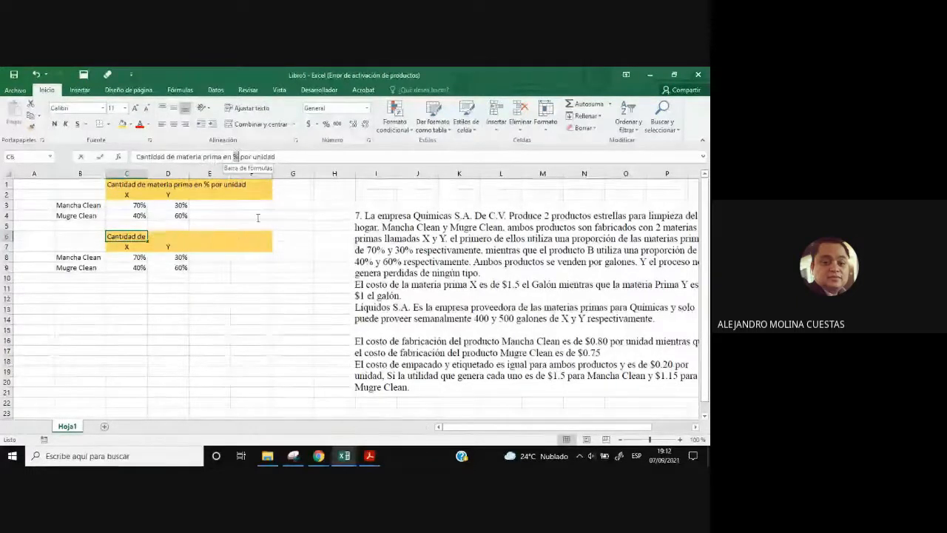
double_click(235, 156)
type("GALONES")
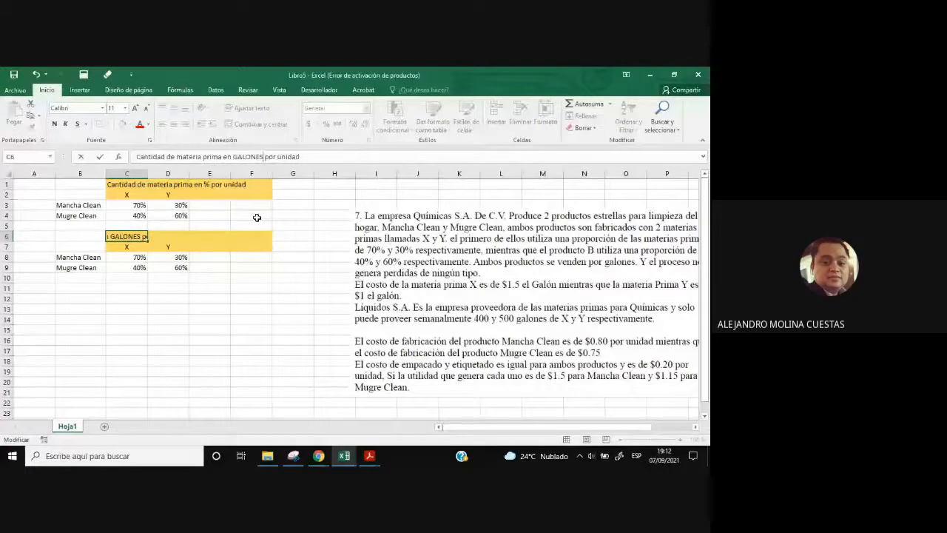
- Remove the percentage format from C8:D9 by painting an empty cell's General format onto the values
left_click_drag(133, 257, 179, 270)
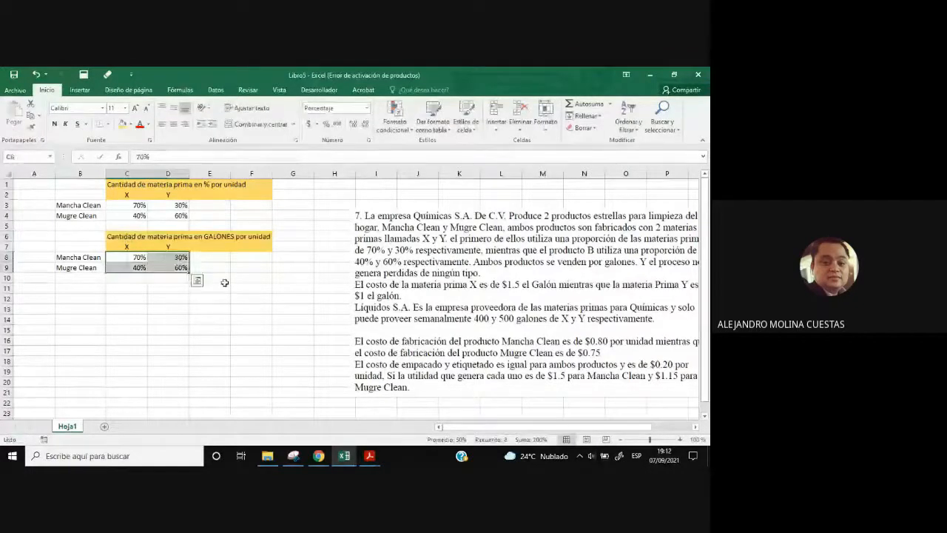
left_click(210, 287)
left_click(31, 127)
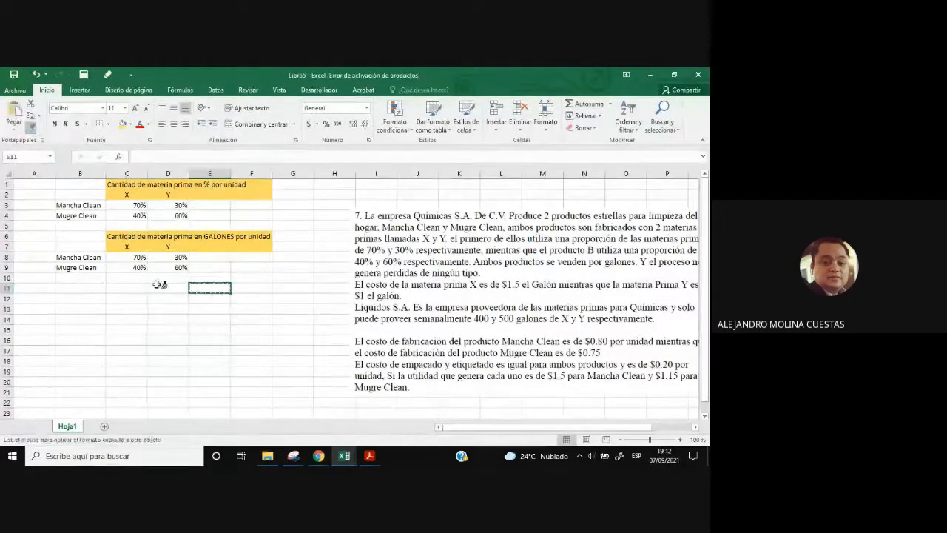
left_click_drag(137, 258, 170, 266)
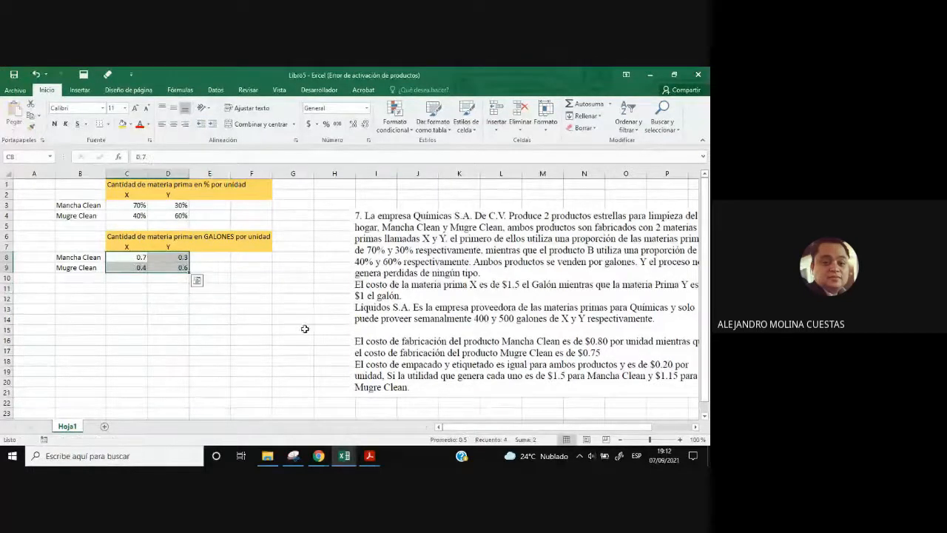
left_click(279, 347)
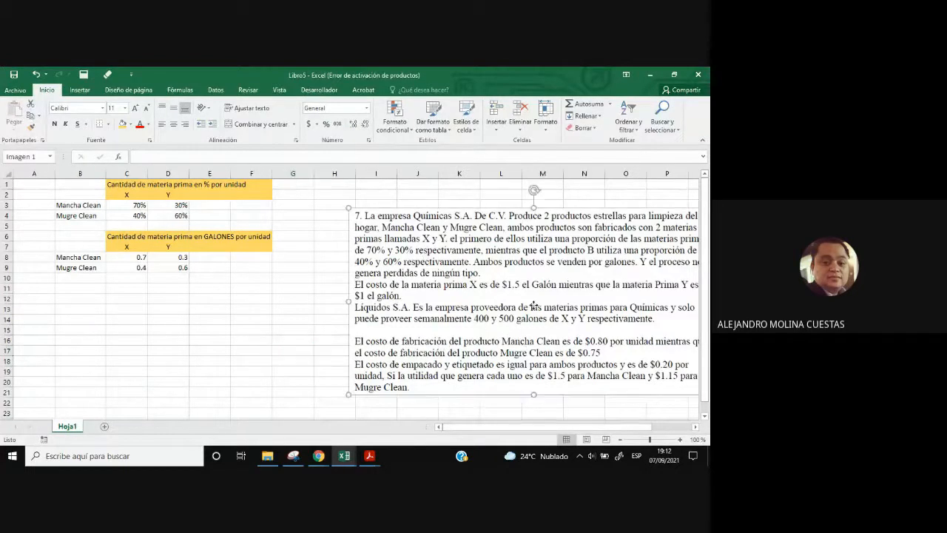
- Review the X and Y quantities of Mancha Clean and Mugre Clean in the gallons table against the percentage table
left_click_drag(503, 328, 548, 304)
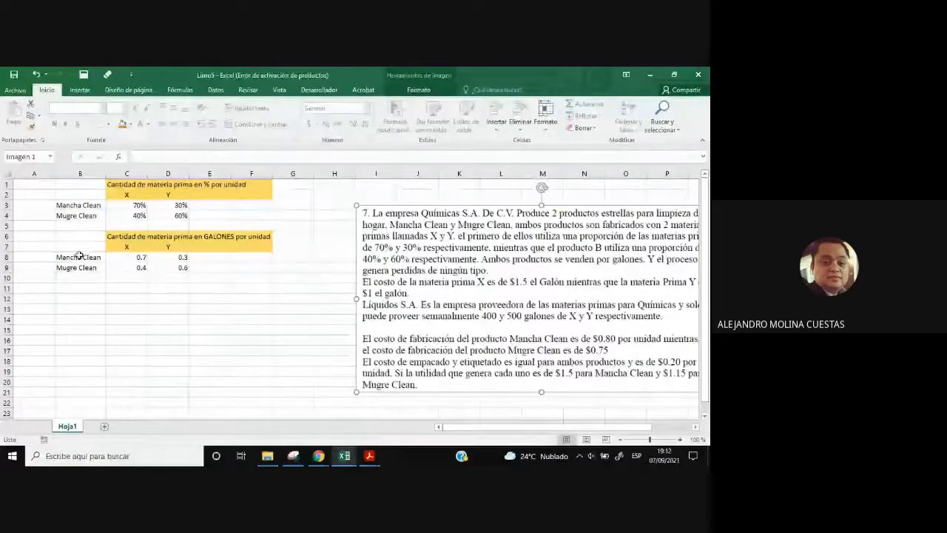
left_click(139, 257)
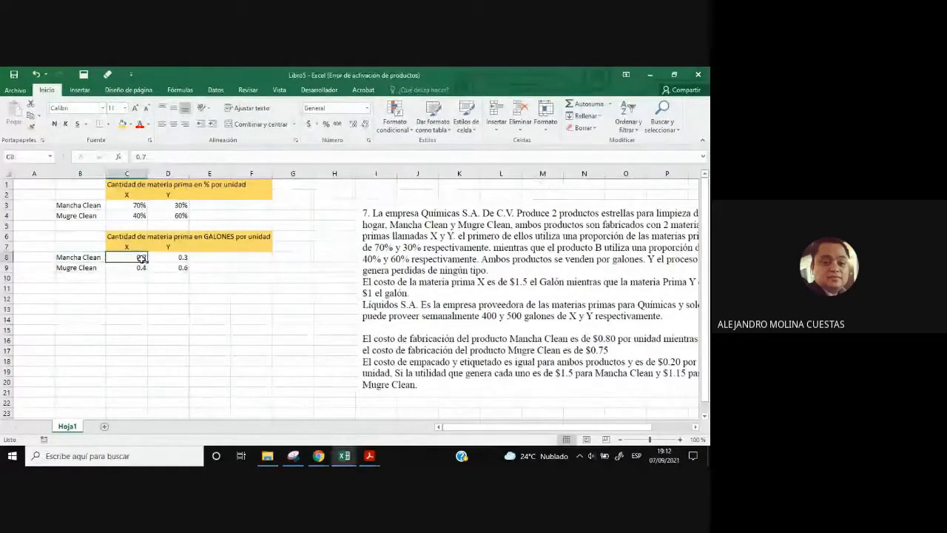
left_click(135, 249)
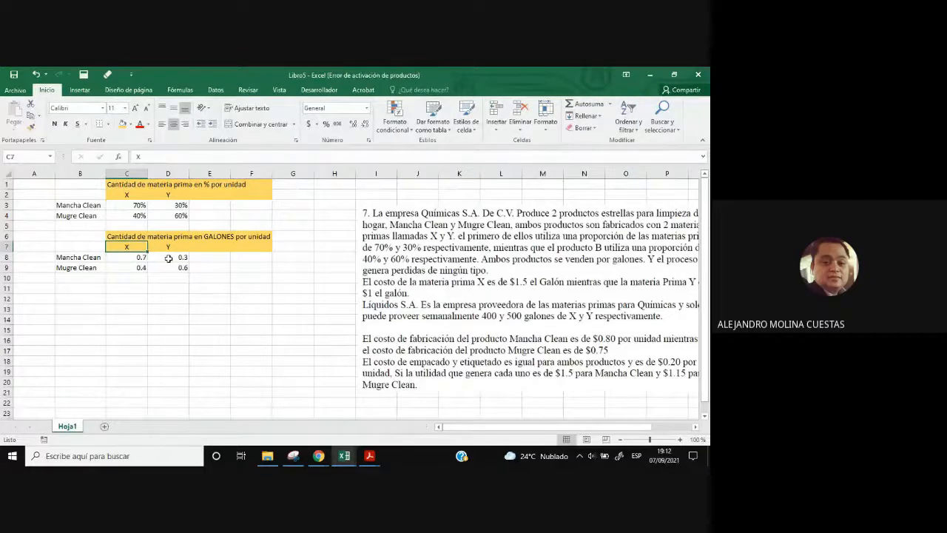
left_click(169, 247)
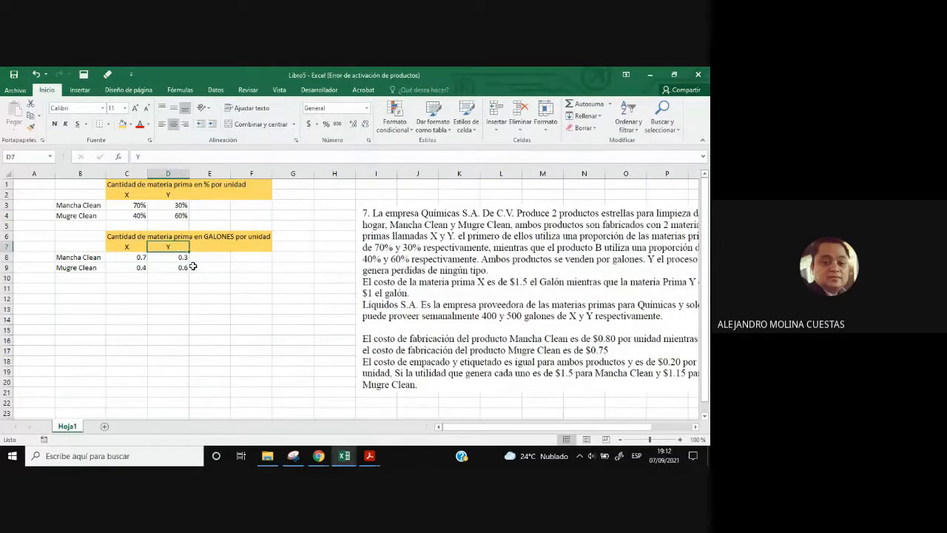
left_click(74, 257)
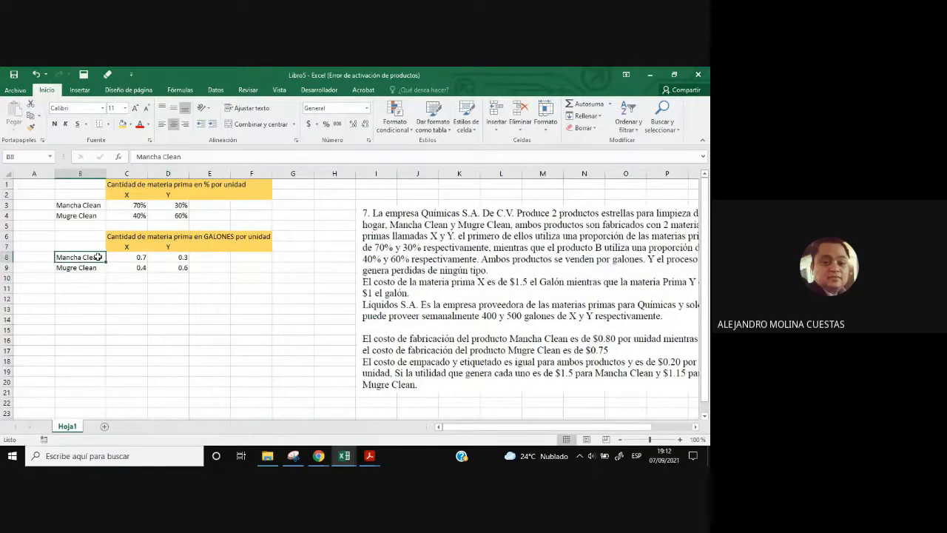
left_click_drag(140, 270, 183, 268)
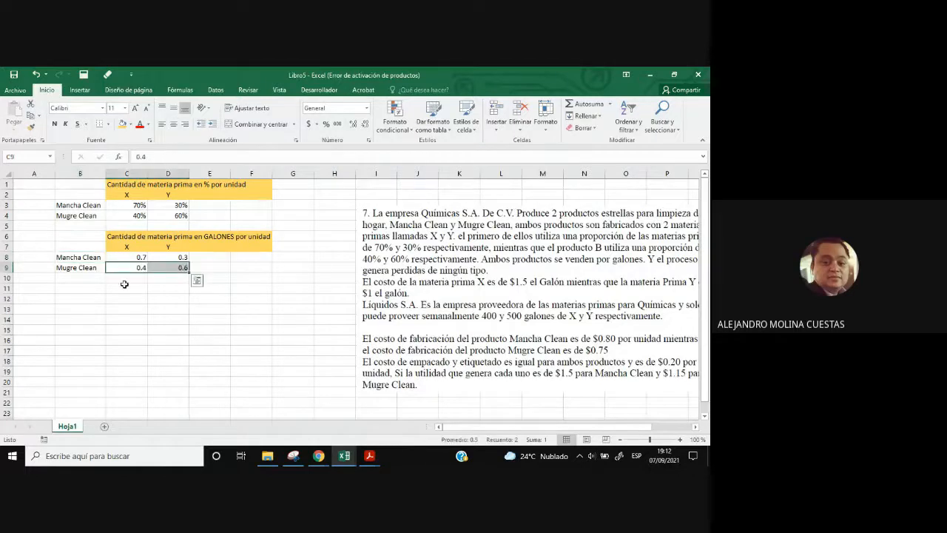
left_click(88, 269)
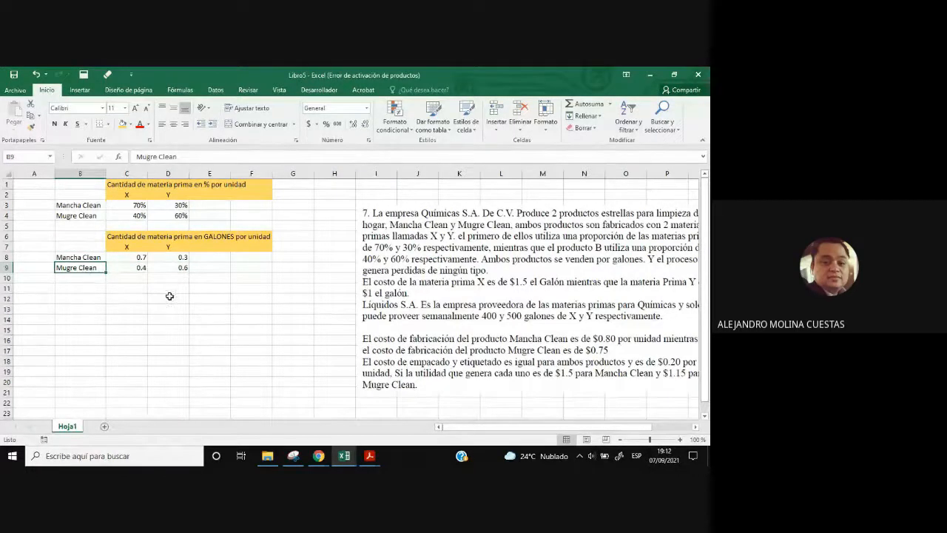
left_click(74, 205)
left_click(75, 216)
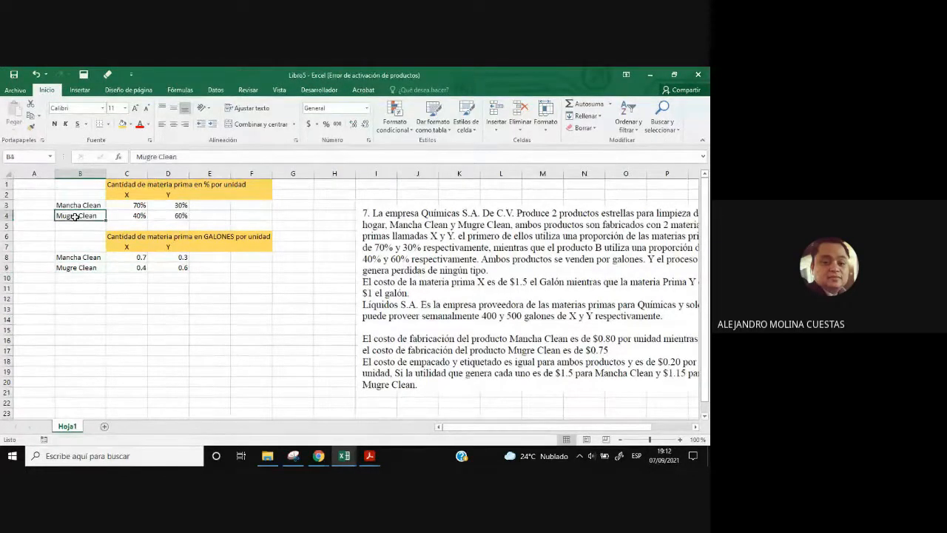
left_click(80, 257)
left_click(81, 267)
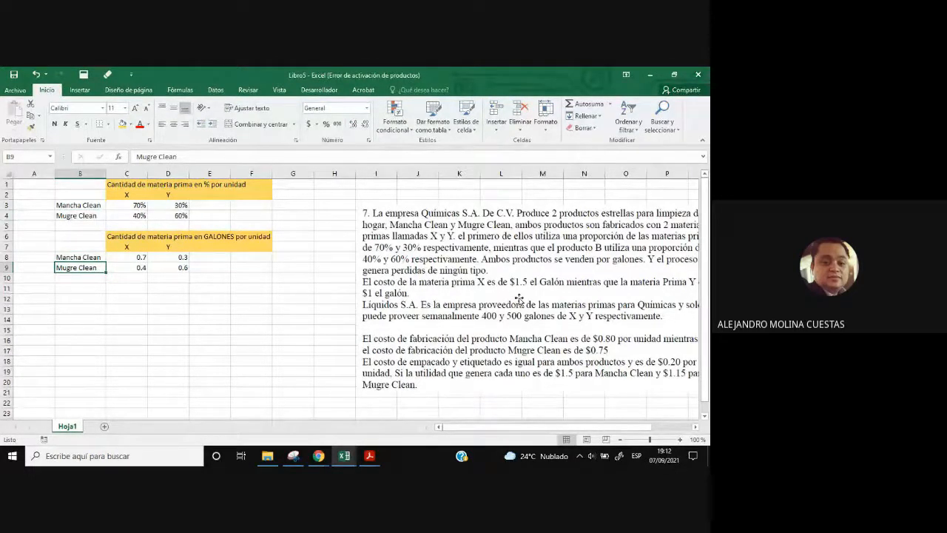
- Reposition the exercise picture so its full text shows, and enter the label Costo in B10
left_click_drag(519, 298, 488, 312)
left_click(81, 278)
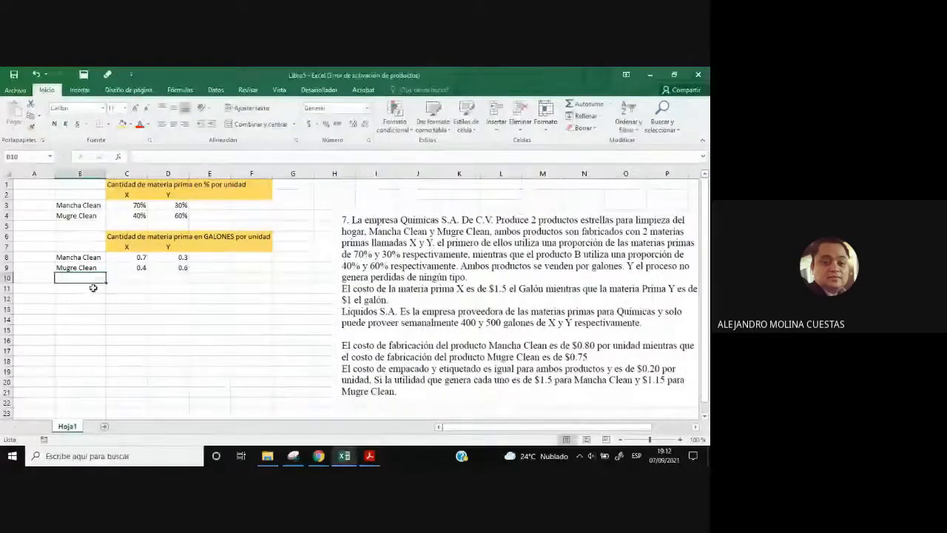
type("cPST")
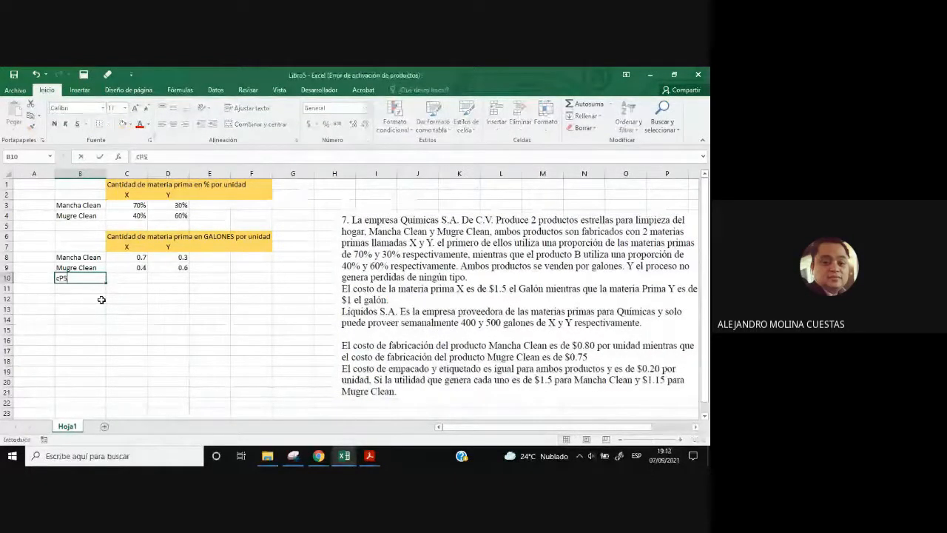
key("BackSpace")
key("BackSpace")
key("BackSpace")
key("BackSpace")
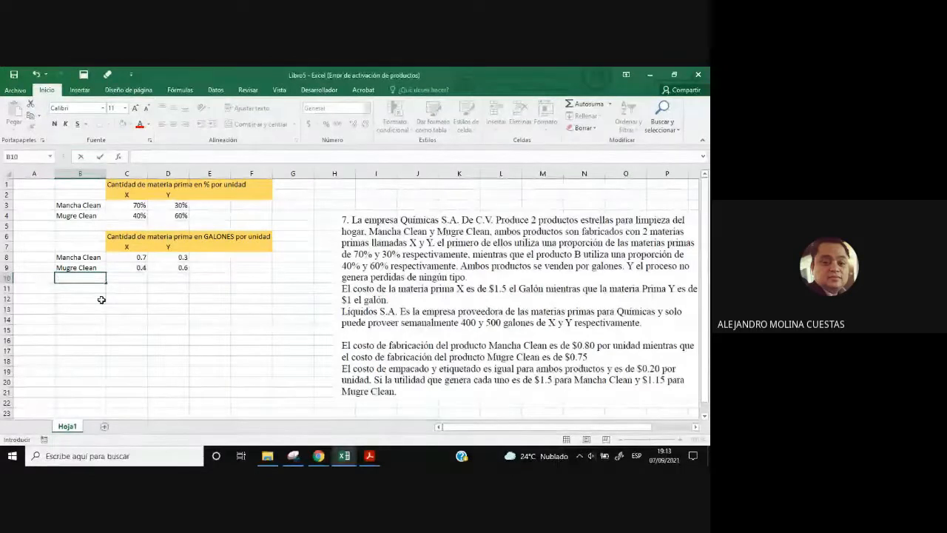
type("Costo")
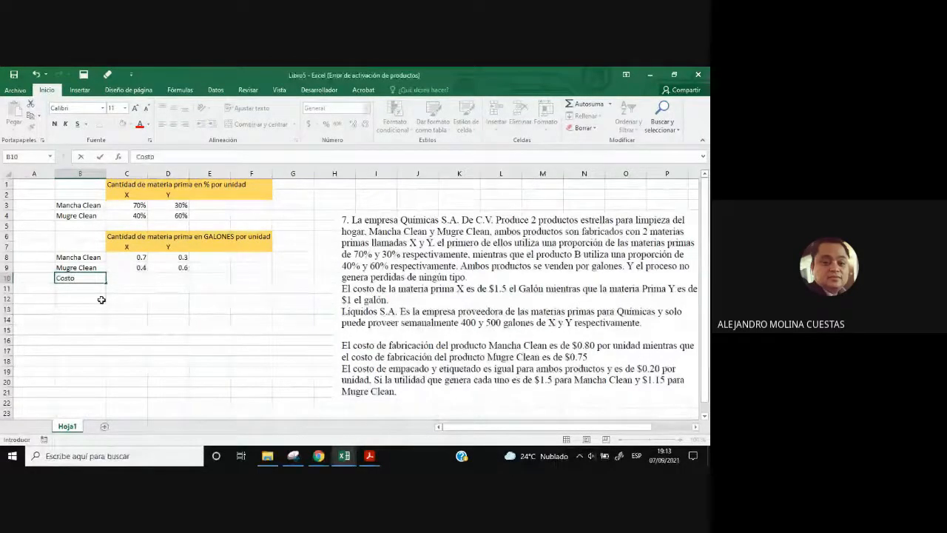
key("Tab")
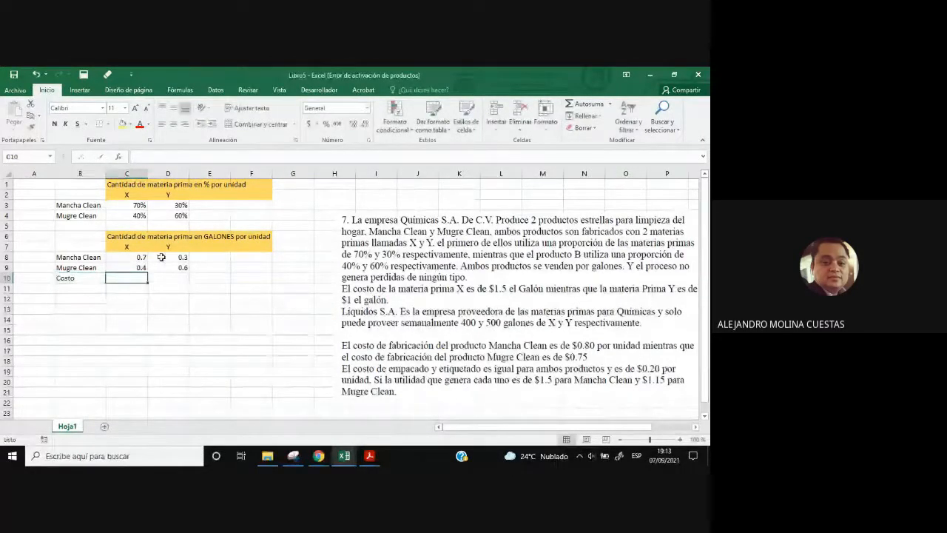
- Enter the raw material costs 1.5 for X in C10 and 1 for Y in D10, and format both as dollar amounts
type("1.5")
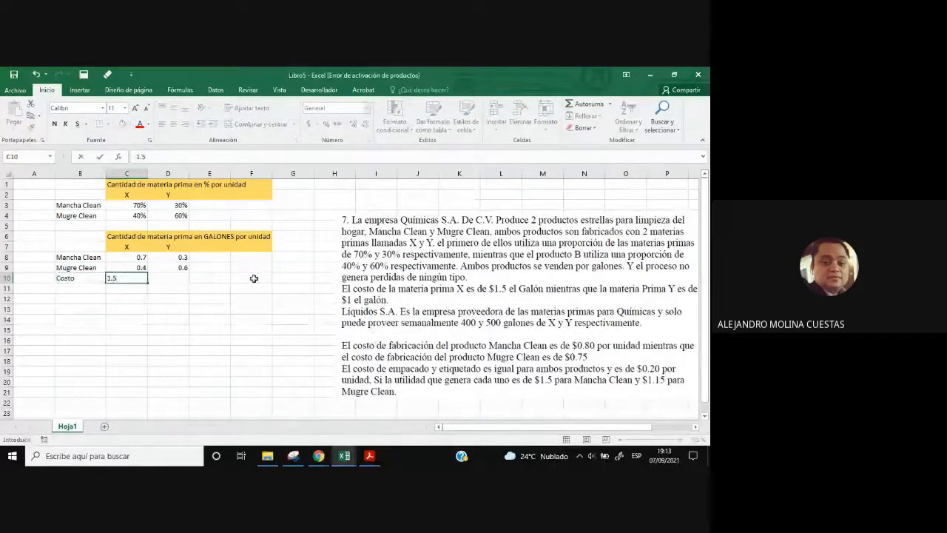
key("Tab")
type("1")
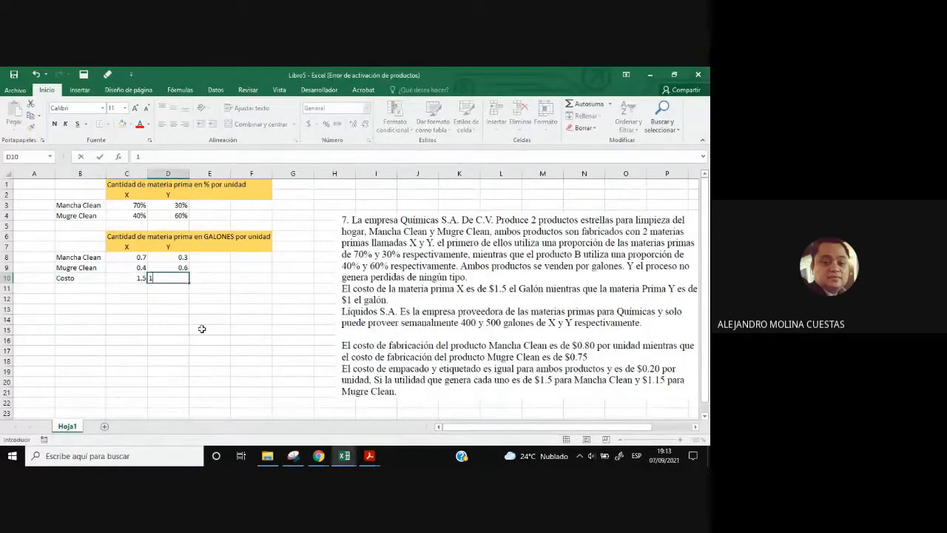
left_click(202, 329)
left_click_drag(140, 280, 196, 290)
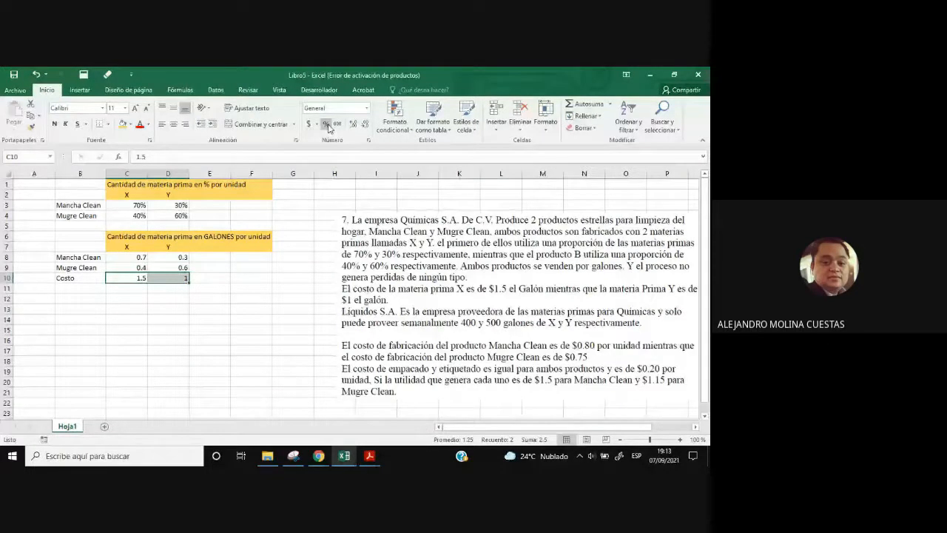
left_click(308, 124)
- Extend the cost label in B10 to read Costo/galon
double_click(83, 277)
type("/galón")
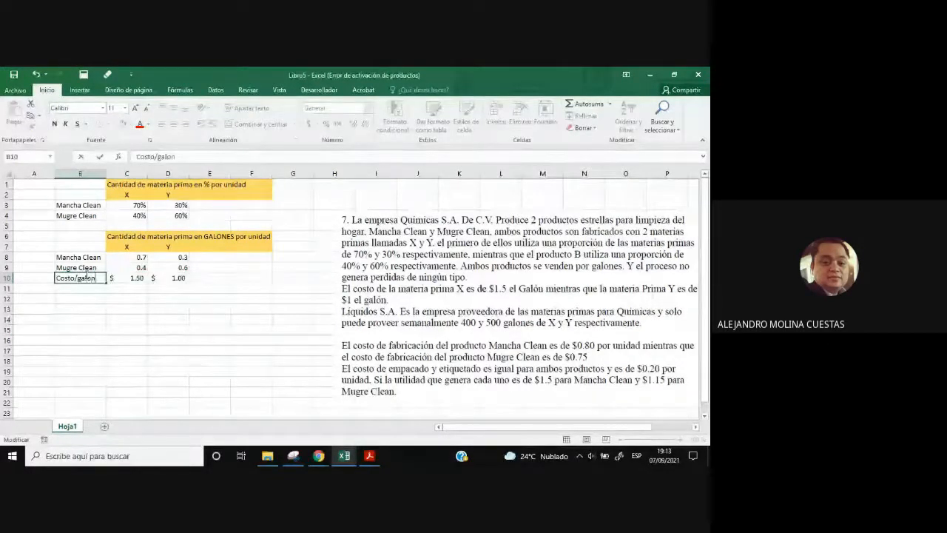
key("Return")
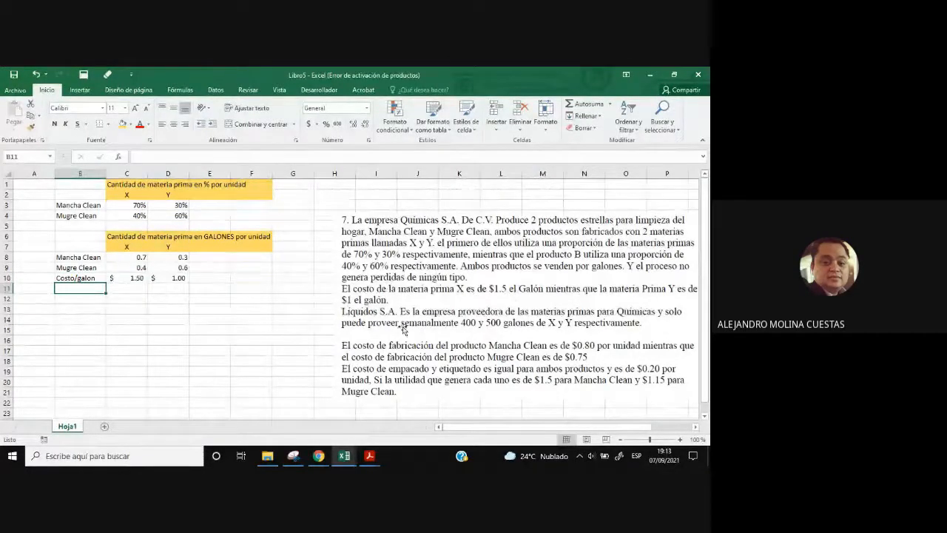
- Enter the label Disponibilidad in B12, leaving a blank row below the cost per gallon
left_click(87, 298)
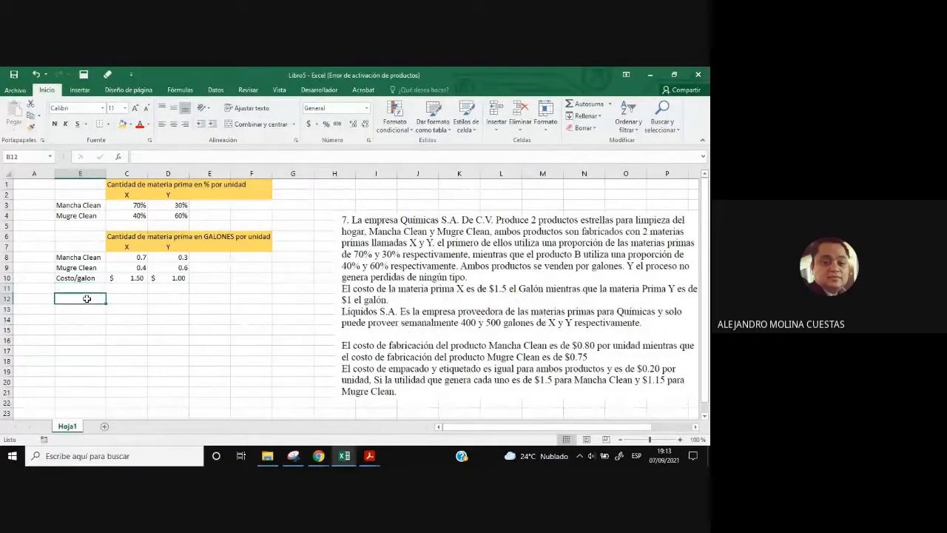
type("Disponi")
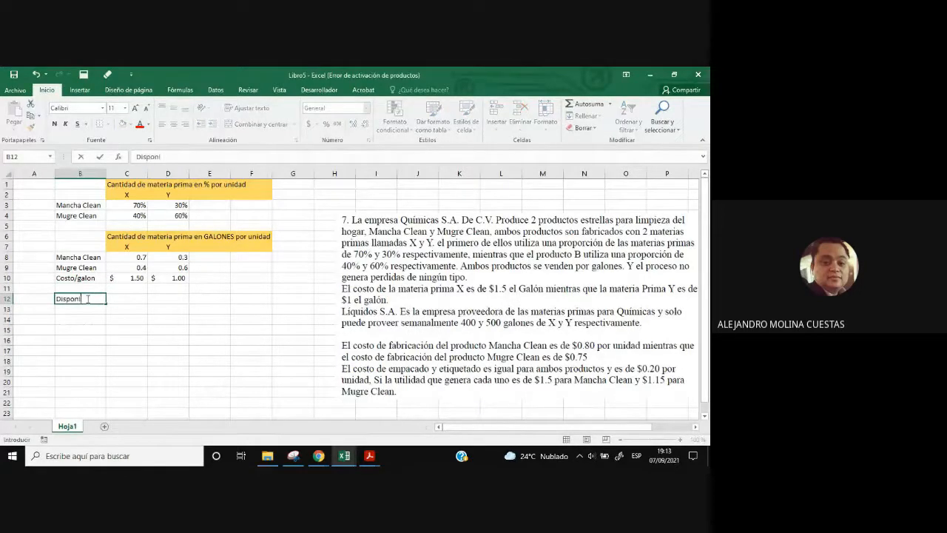
type("bil")
type("id")
type("idad")
left_click(127, 359)
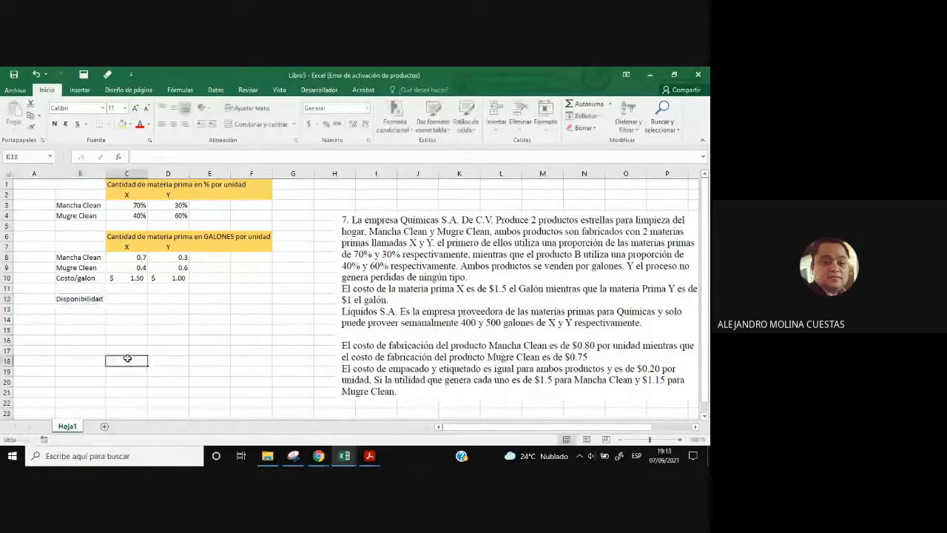
- Enter the weekly availability of the raw materials, 400 for X in C12 and 500 for Y in D12
left_click(133, 302)
type("4")
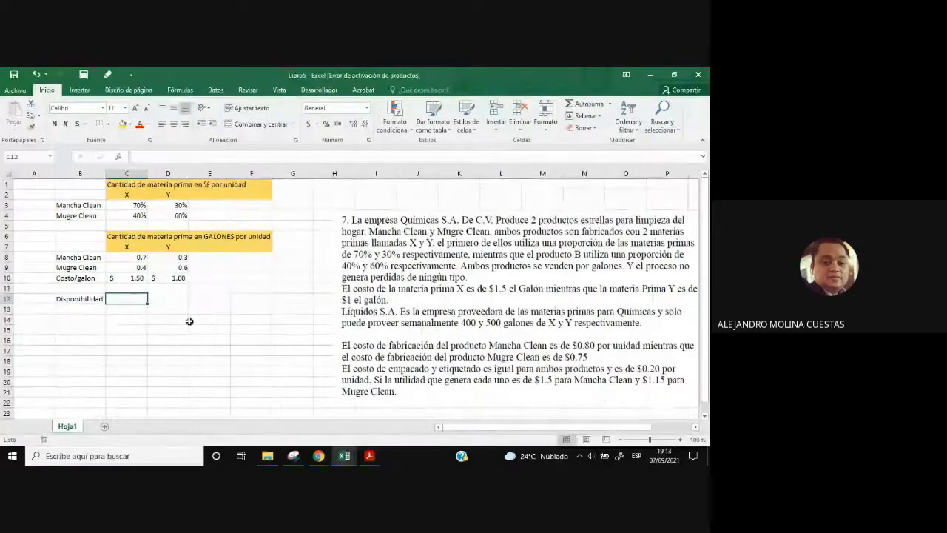
type("00")
key("Tab")
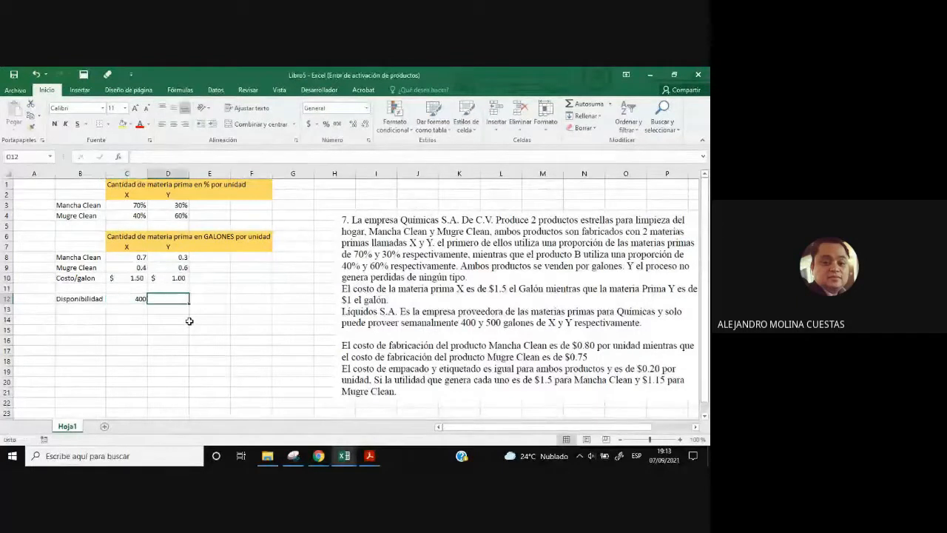
type("500")
left_click(214, 362)
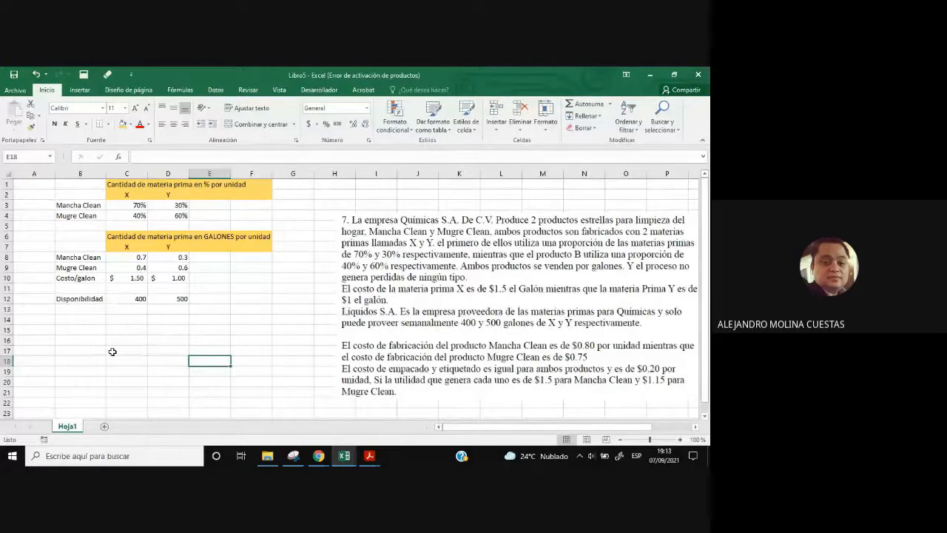
- Copy the product names Mancha Clean and Mugre Clean from B8:B9 to B15:B16
left_click_drag(81, 257, 79, 268)
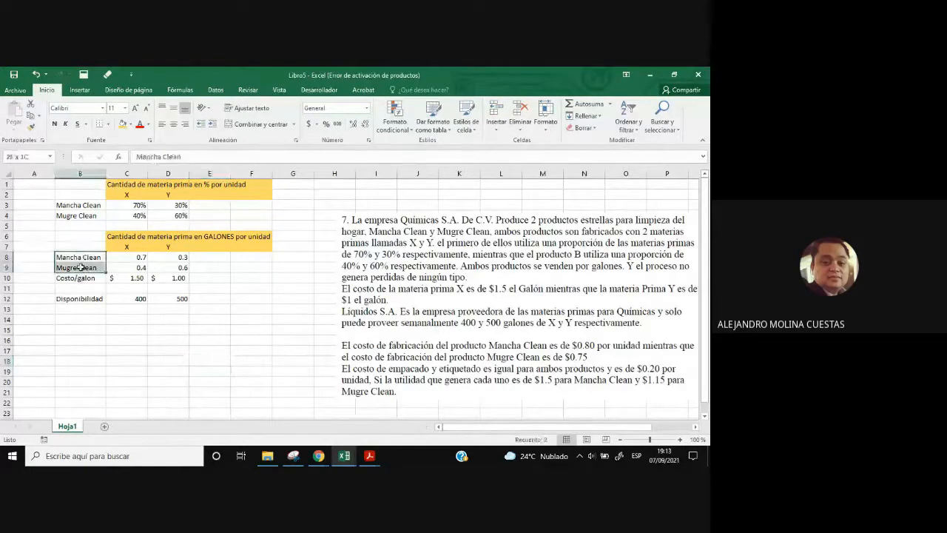
key("ctrl+c")
left_click(76, 318)
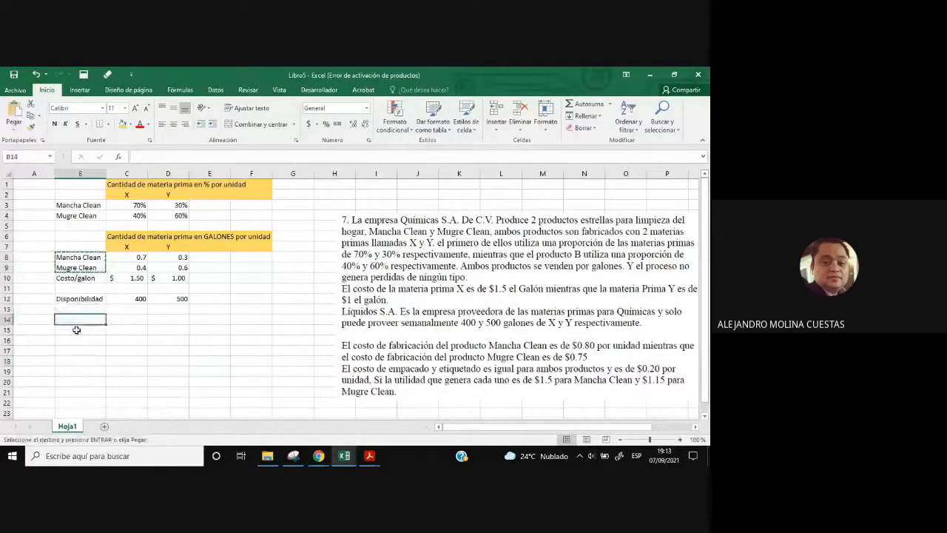
left_click(77, 330)
key("ctrl+v")
- Enter the manufacturing cost heading $C Fabric. in C14, above the new product rows
left_click(125, 322)
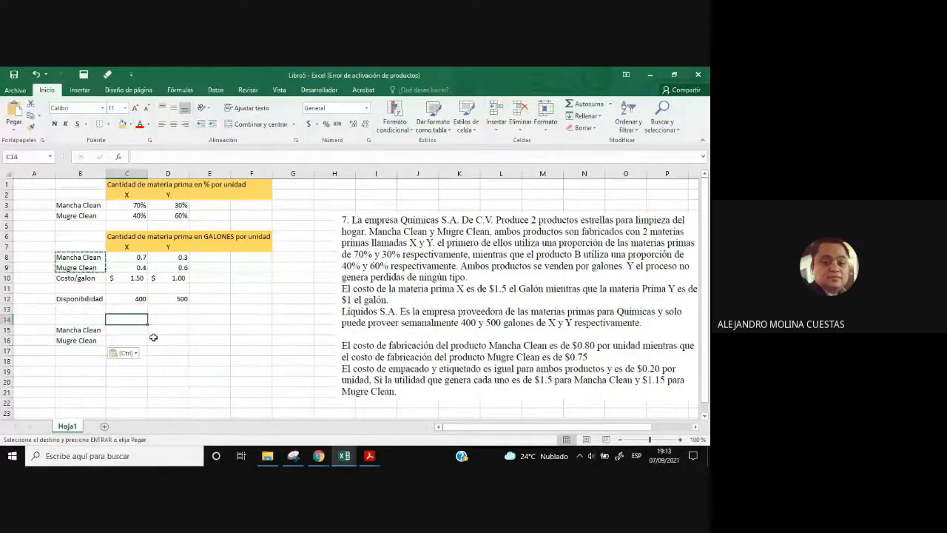
type("C FAbri")
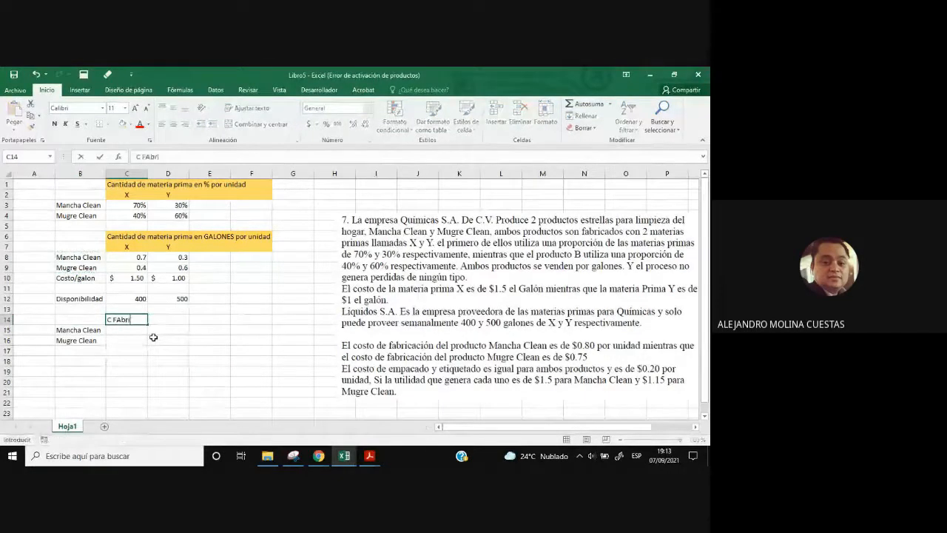
key("BackSpace")
key("BackSpace")
type("ábric.")
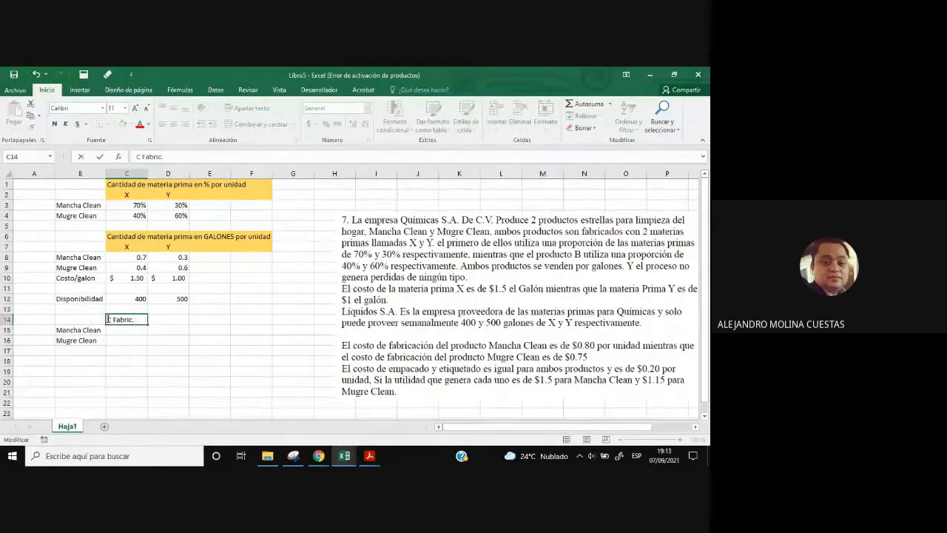
left_click(108, 319)
type("$")
left_click(139, 354)
left_click(129, 319)
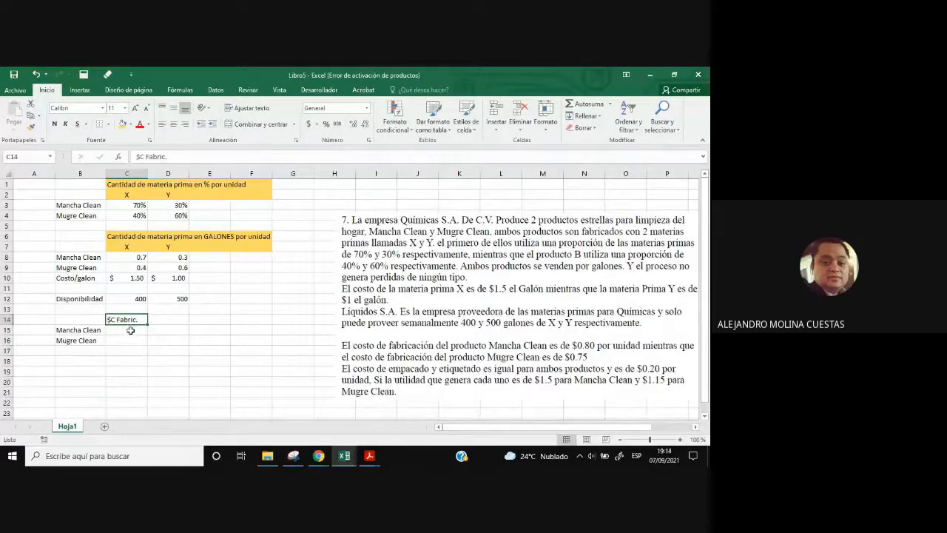
- Enter manufacturing costs of 0.8 for Mancha Clean in C15 and 0.75 for Mugre Clean in C16, formatted as dollar amounts
left_click(130, 330)
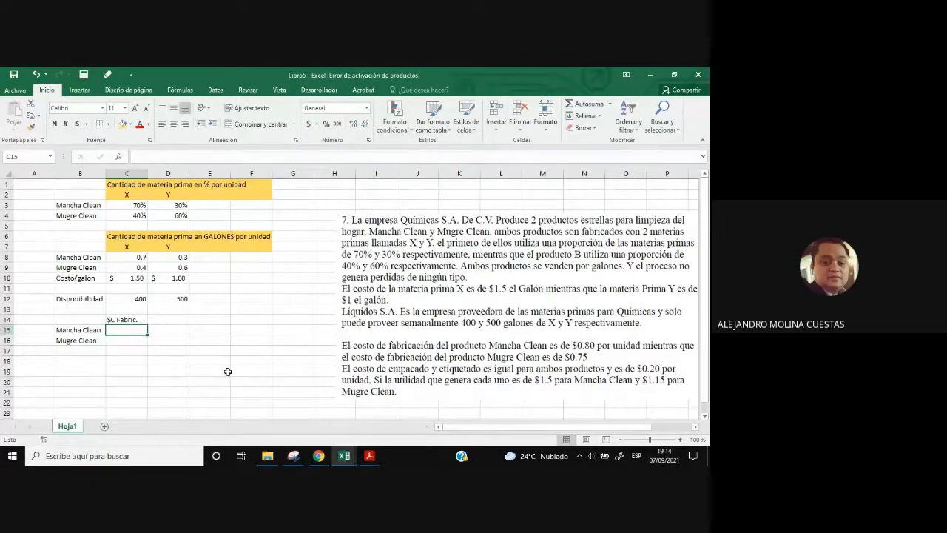
type("0.8")
key("Return")
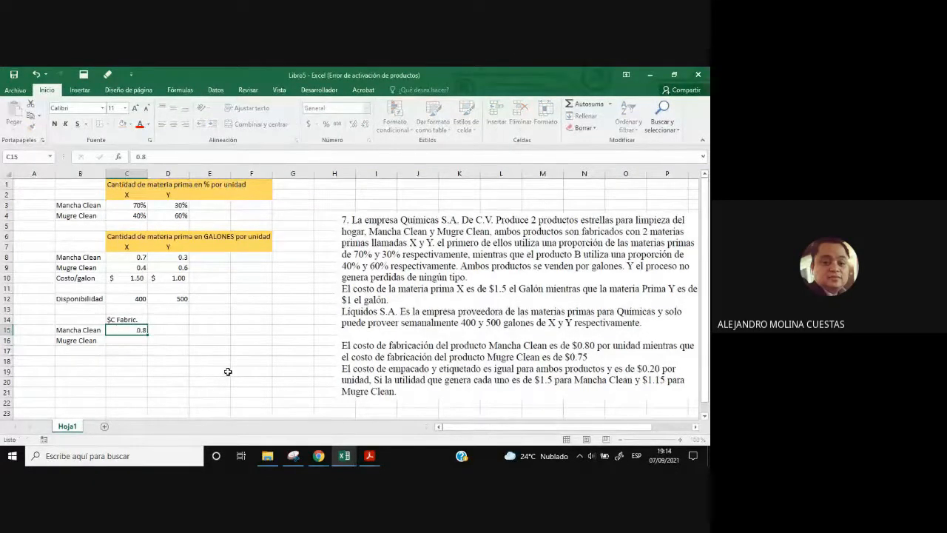
type("0.75")
key("Return")
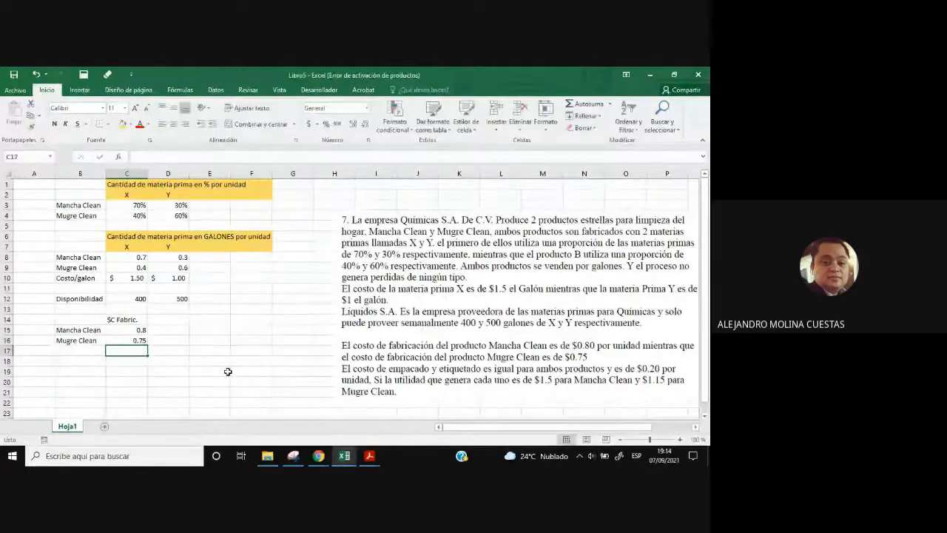
left_click_drag(142, 329, 141, 339)
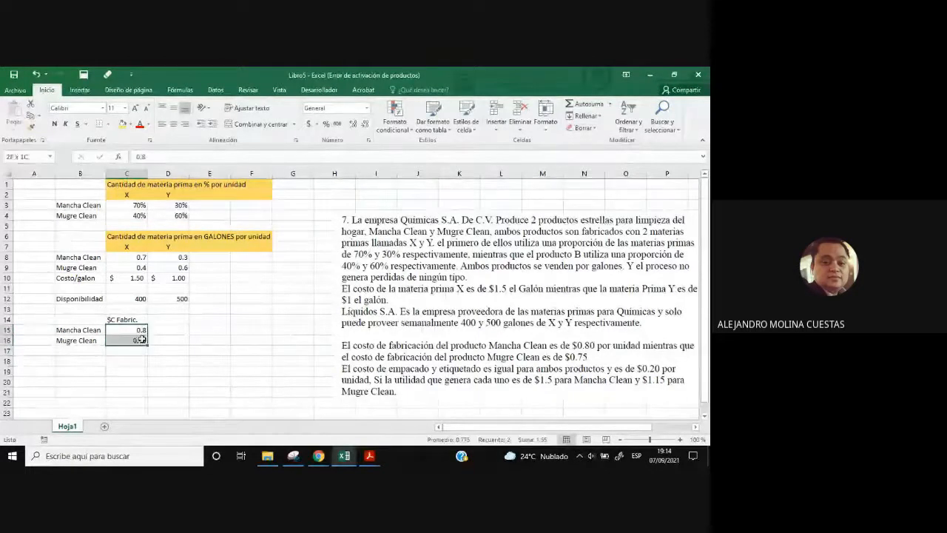
left_click(307, 123)
left_click(245, 297)
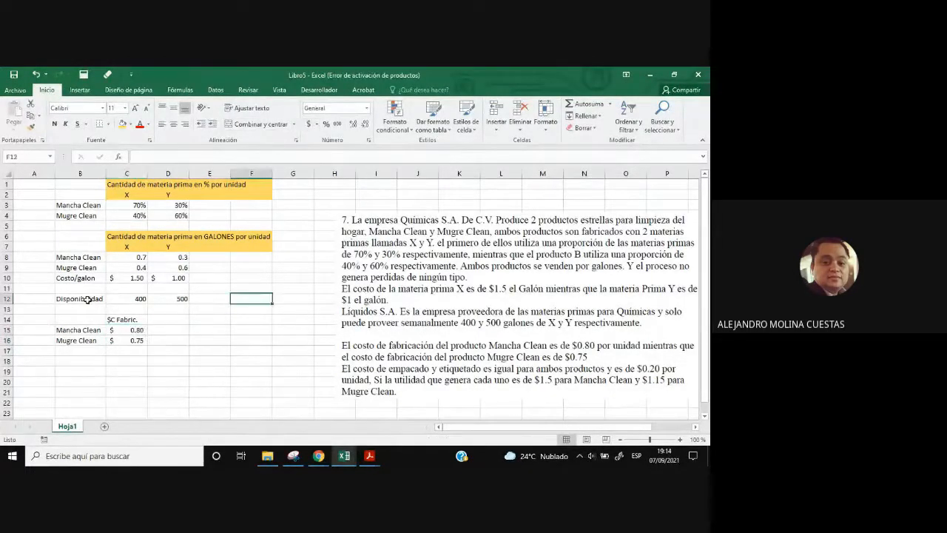
- Shade the Disponibilidad row B12:D12 green and the cost heading row C14:E14 light blue
left_click_drag(85, 299, 178, 298)
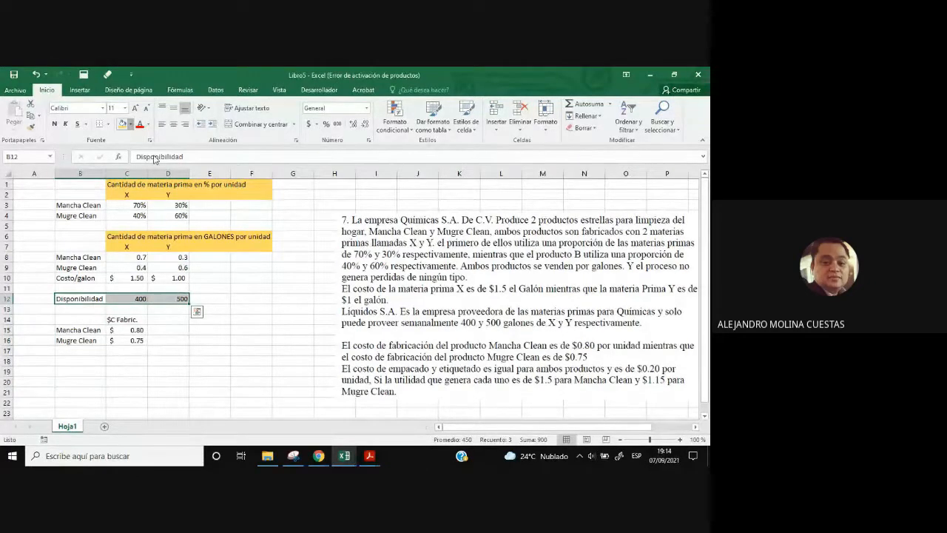
left_click(203, 171)
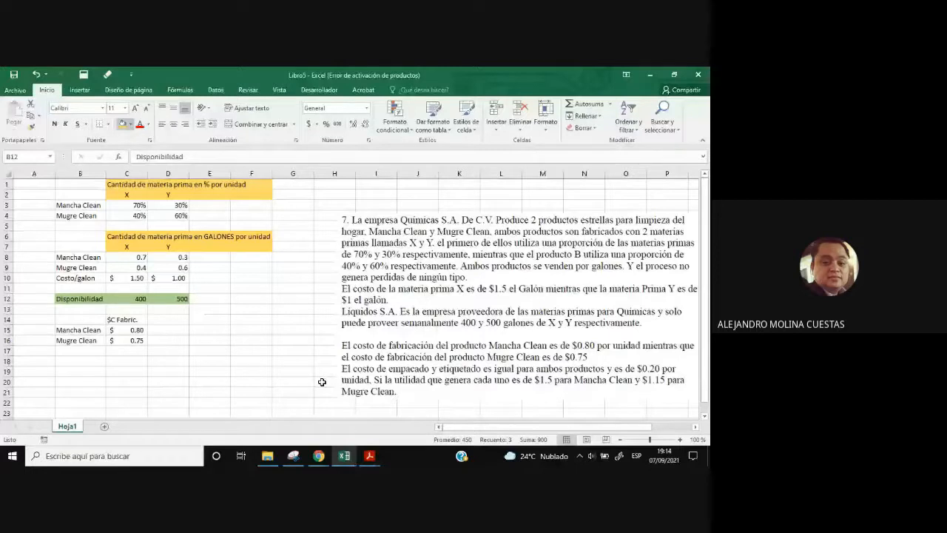
left_click_drag(126, 319, 210, 319)
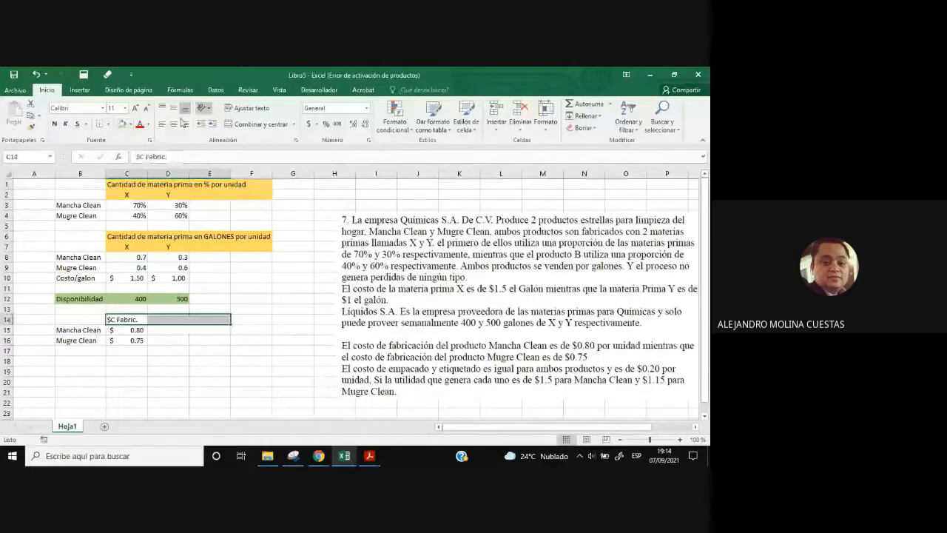
left_click(130, 124)
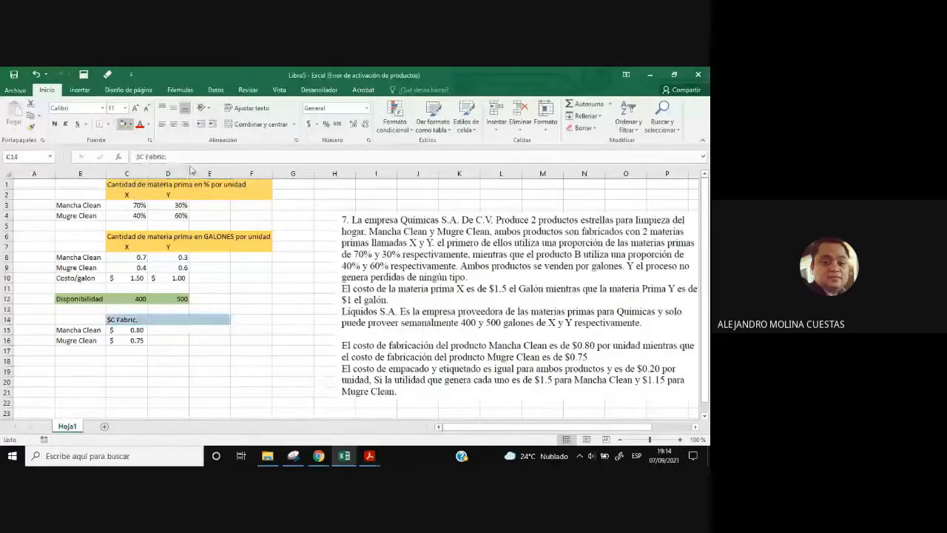
left_click(210, 350)
- Enter the packaging cost heading $C Empaque in D14, beside the manufacturing cost heading
left_click(162, 320)
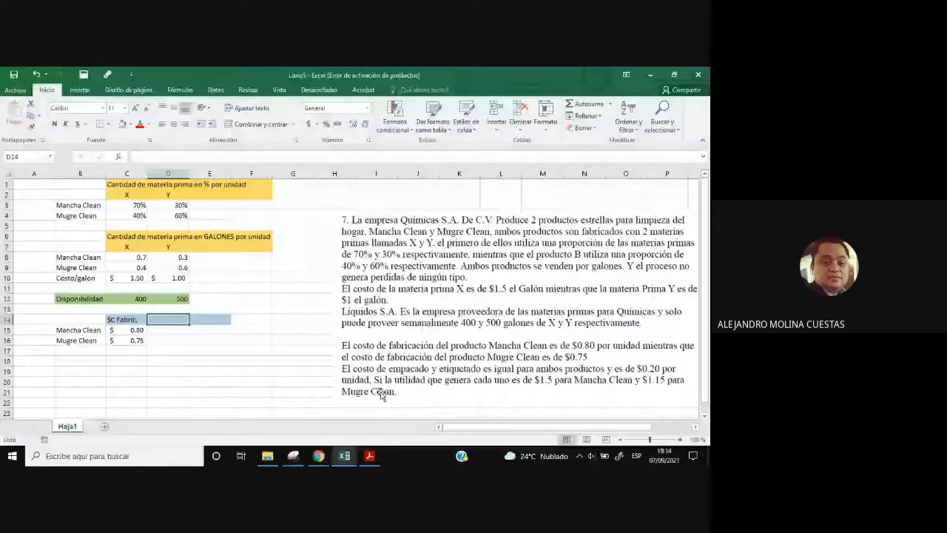
type("$C")
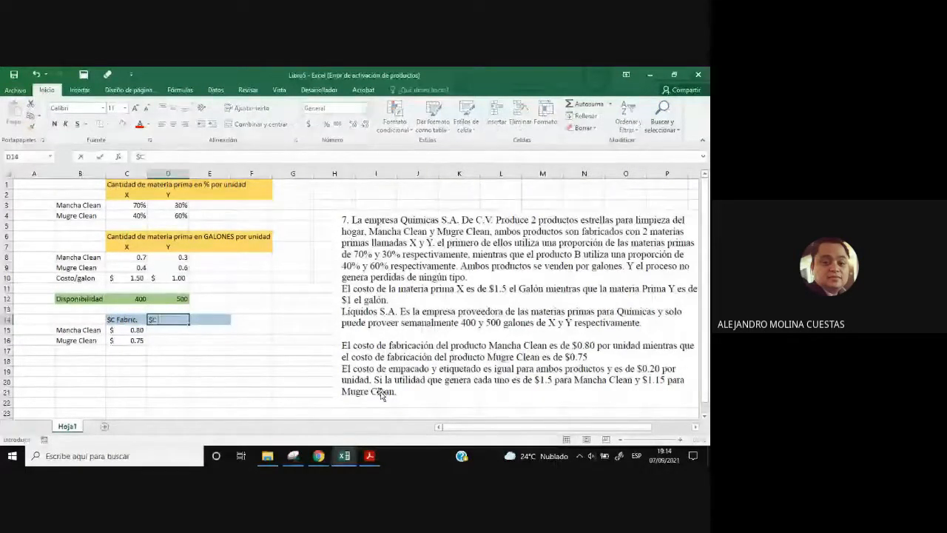
type(" Empa")
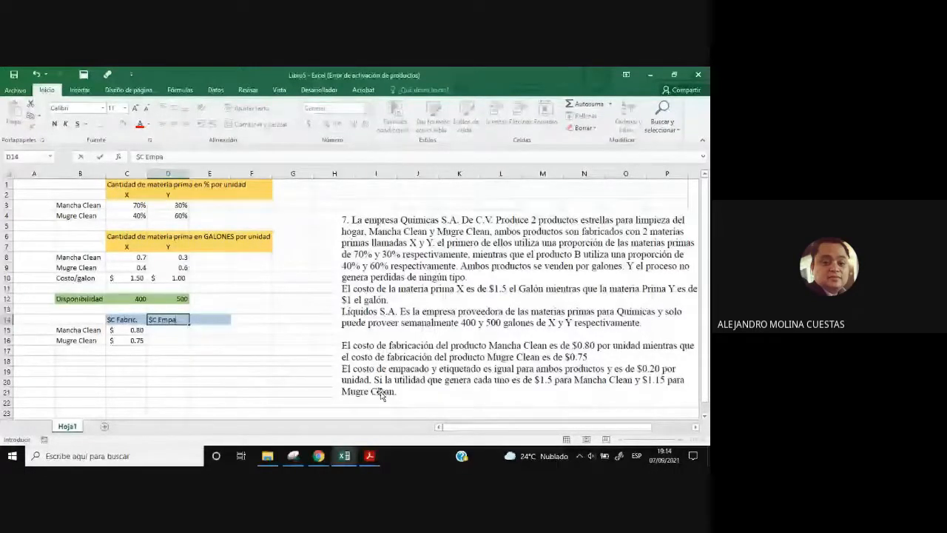
type("que")
key("Return")
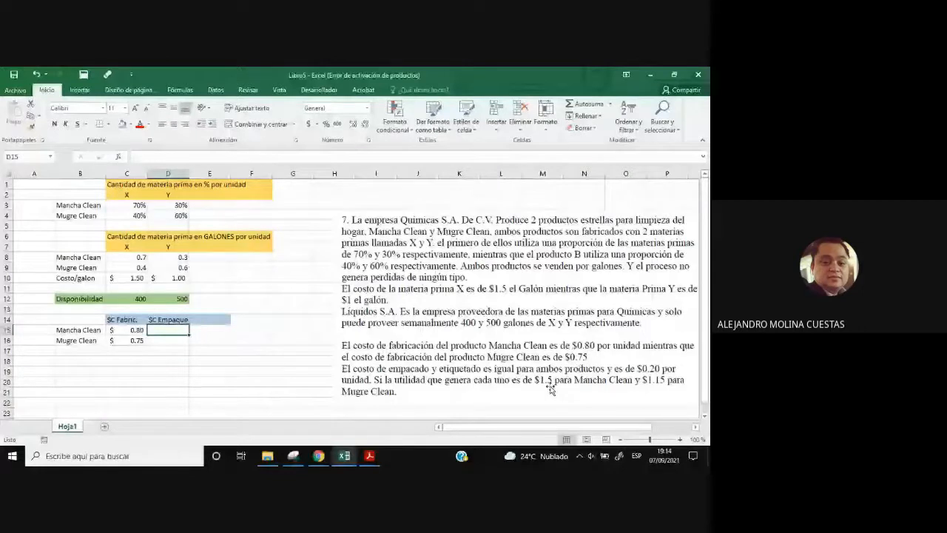
- Enter a packaging cost of 0.2 for both products in D15 and D16, and format them as dollar amounts
type("0.2")
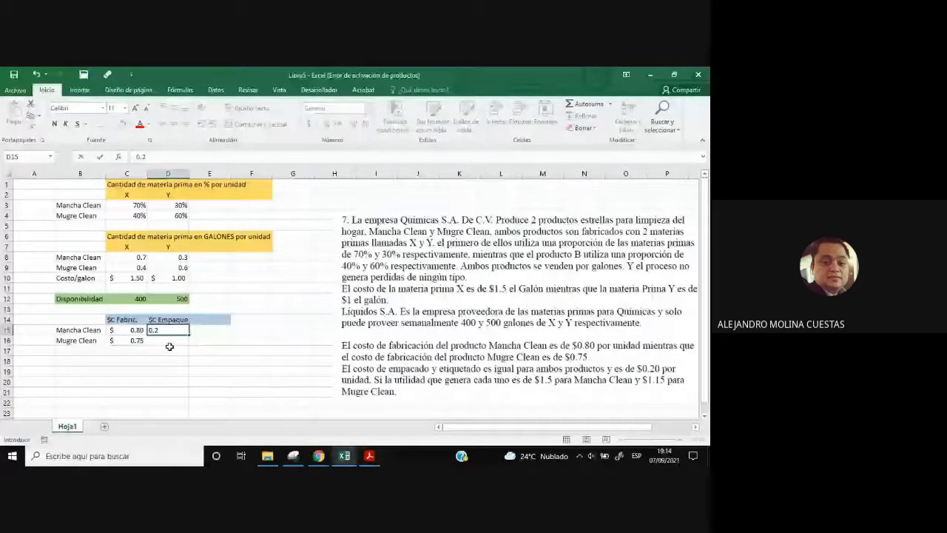
key("Return")
type("0.2")
key("Return")
left_click_drag(170, 330, 169, 340)
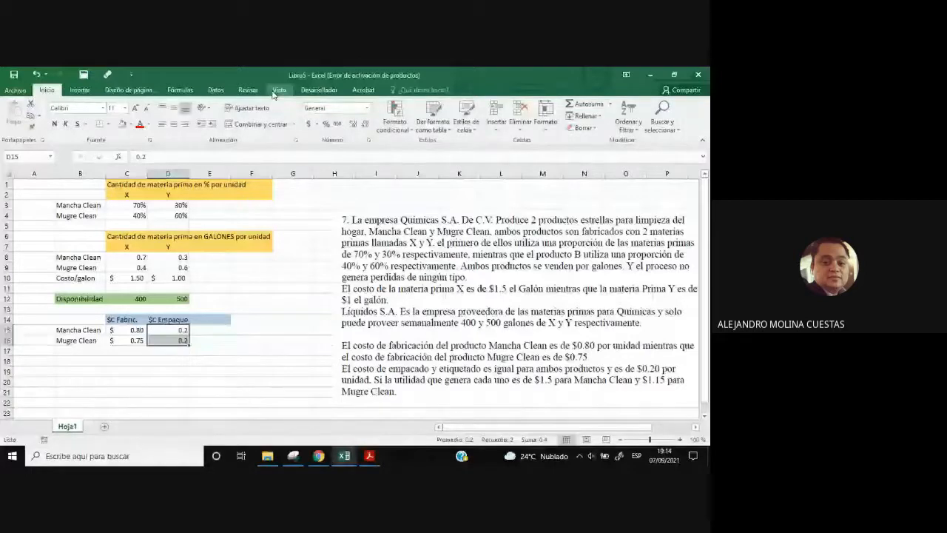
left_click(308, 123)
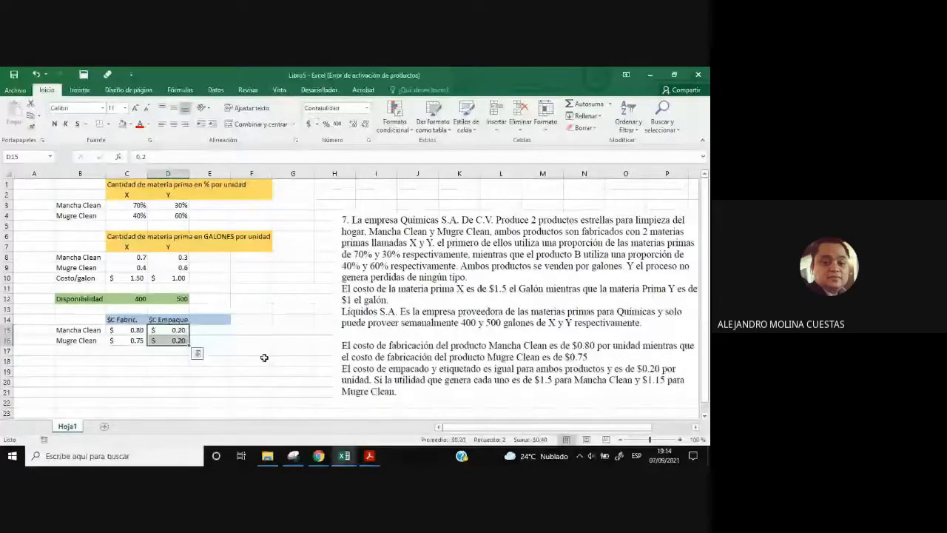
left_click(264, 358)
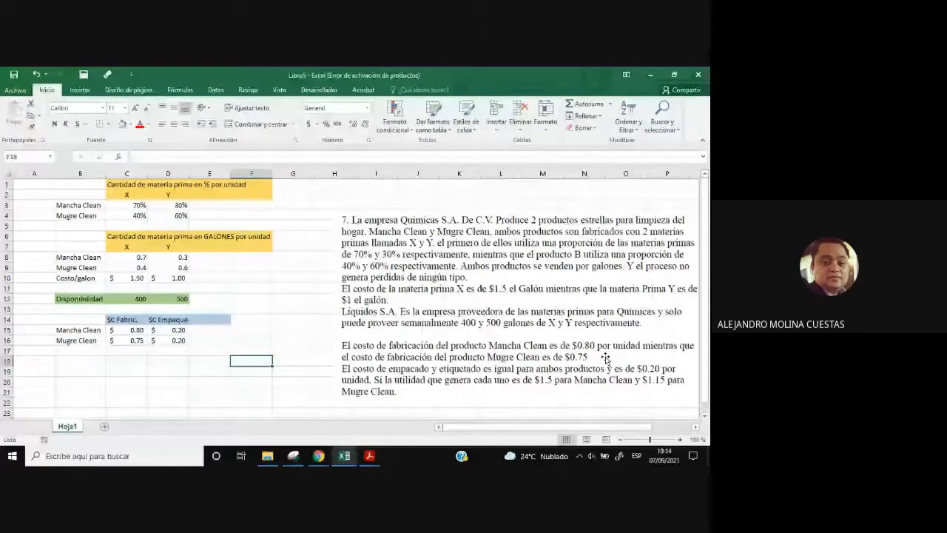
- Nudge the exercise picture slightly towards the tables and enter the label Utilidad in B18
left_click_drag(605, 358, 599, 352)
left_click(78, 361)
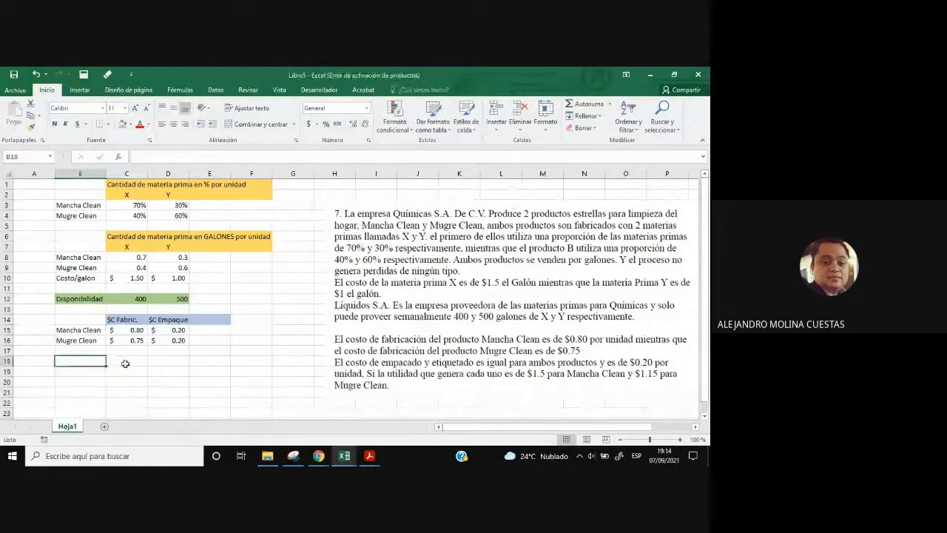
type("Utilidad")
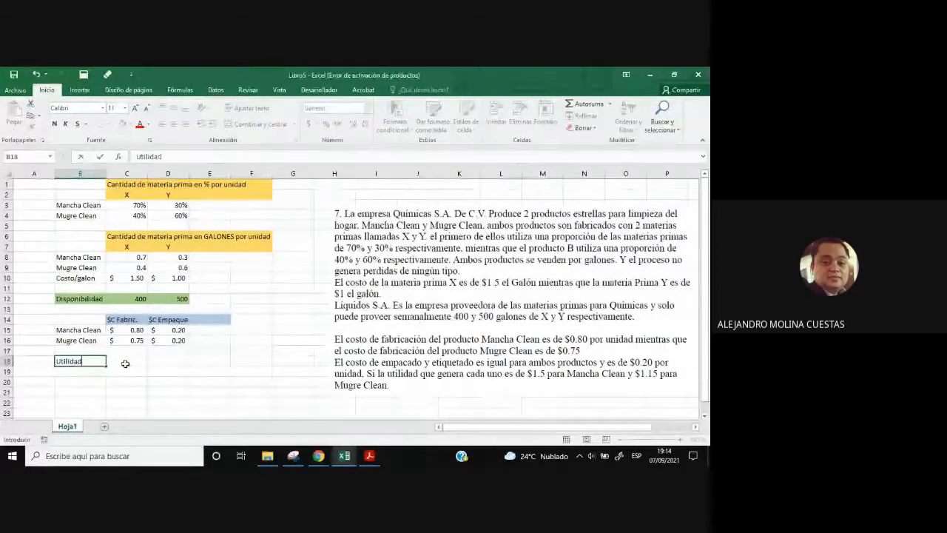
key("Return")
- Copy the product names with their manufacturing costs from B15:C16 to the rows starting at B19, under Utilidad
left_click_drag(78, 330, 122, 341)
left_click(122, 351)
key("ctrl+c")
left_click(80, 372)
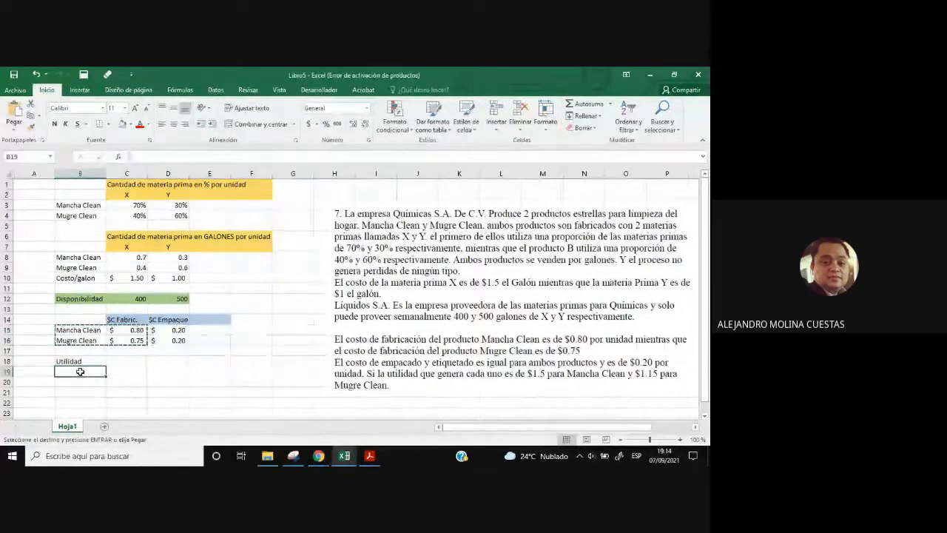
key("ctrl+v")
key("Escape")
- Replace the copied amounts with the profits, 1.5 for Mancha Clean in C19 and 1.15 for Mugre Clean in C20
left_click(129, 371)
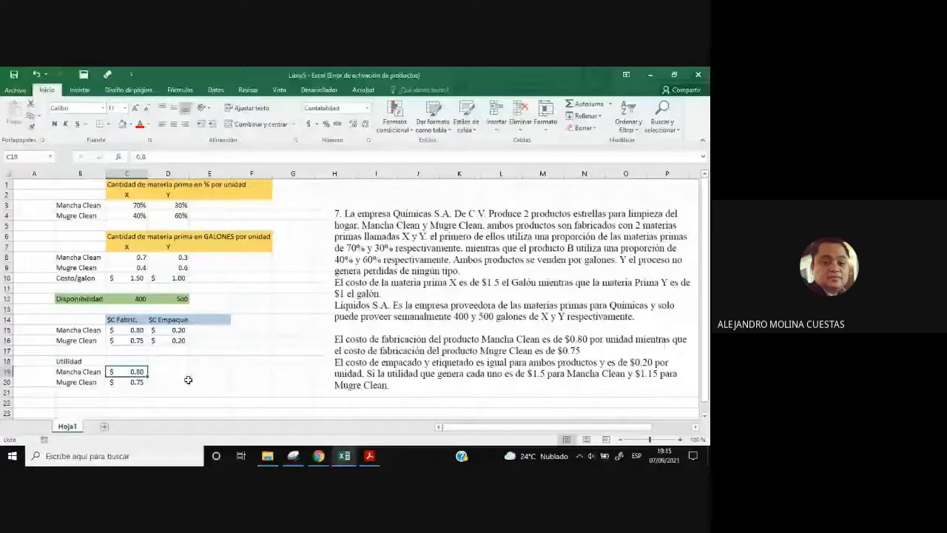
type("1.5")
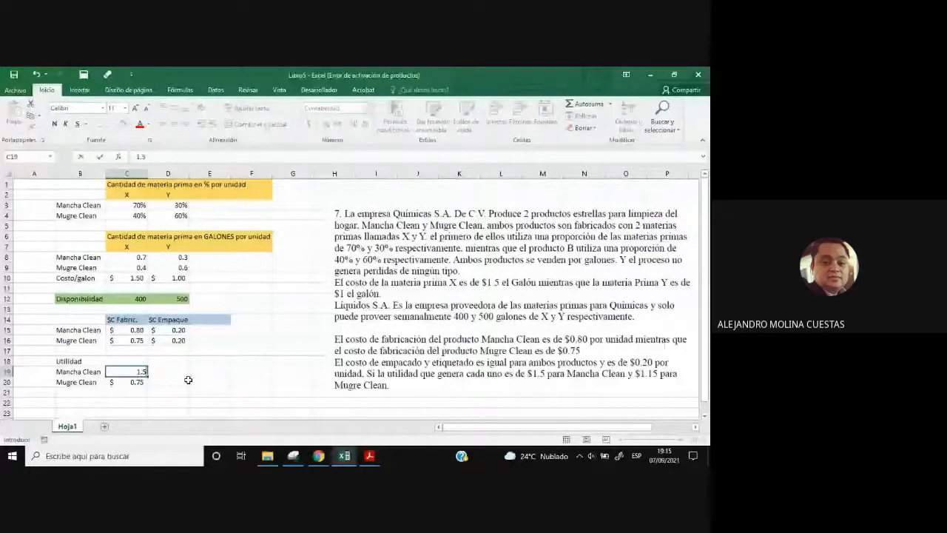
key("Return")
type("1.15")
key("Return")
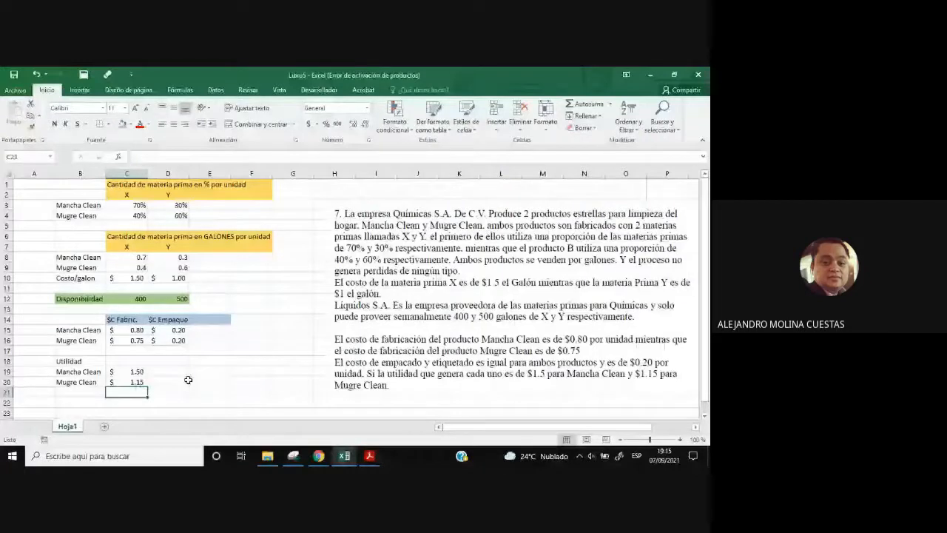
- Reposition the exercise picture beside the tables, level with the first rows, and enter P in F9
left_click(221, 321)
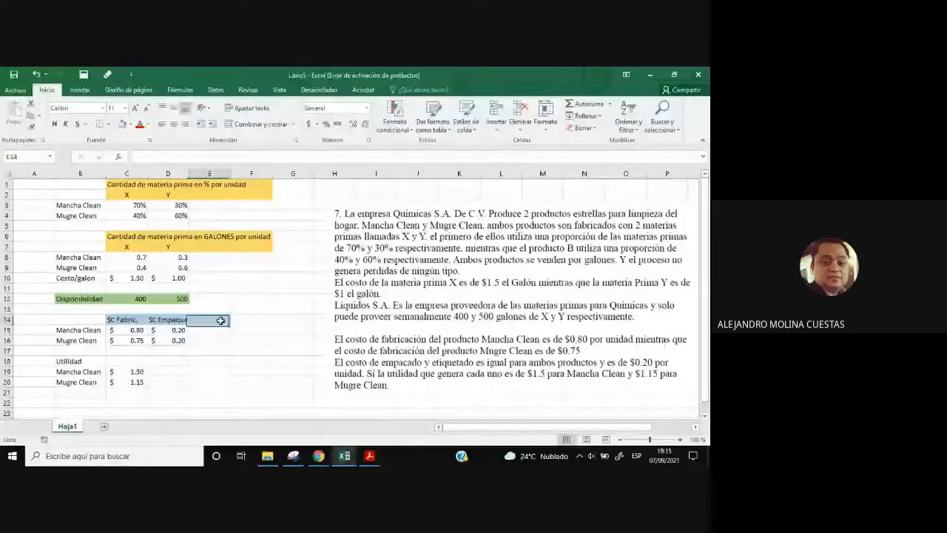
left_click_drag(380, 295, 413, 293)
left_click(252, 267)
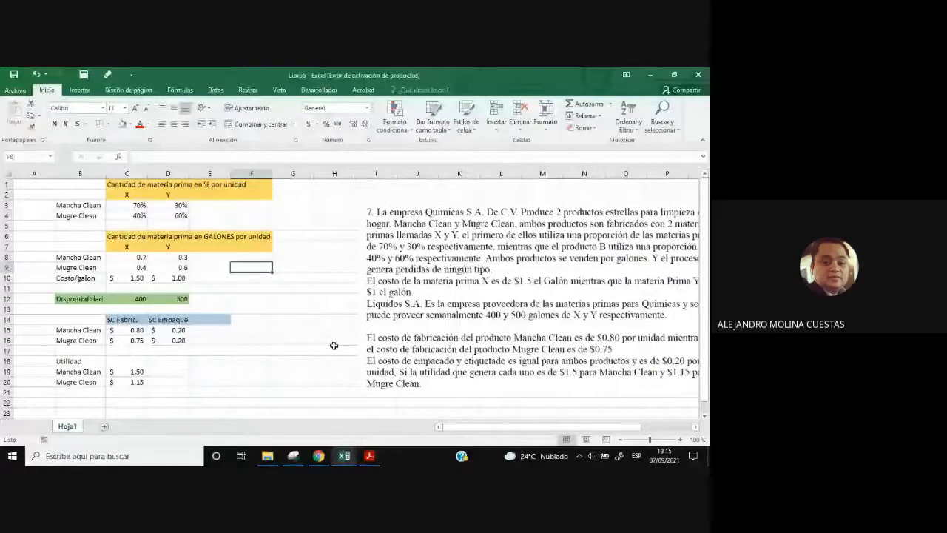
type("P")
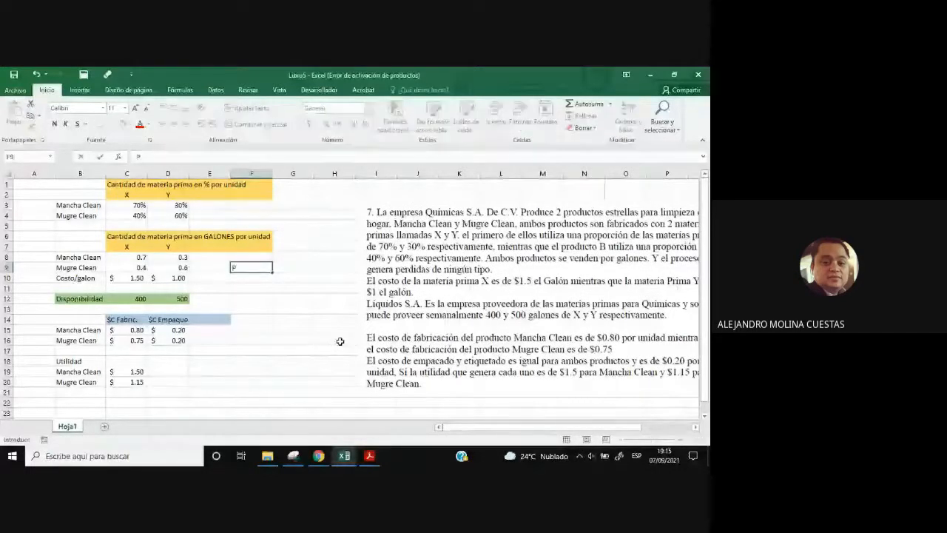
left_click_drag(340, 341, 315, 321)
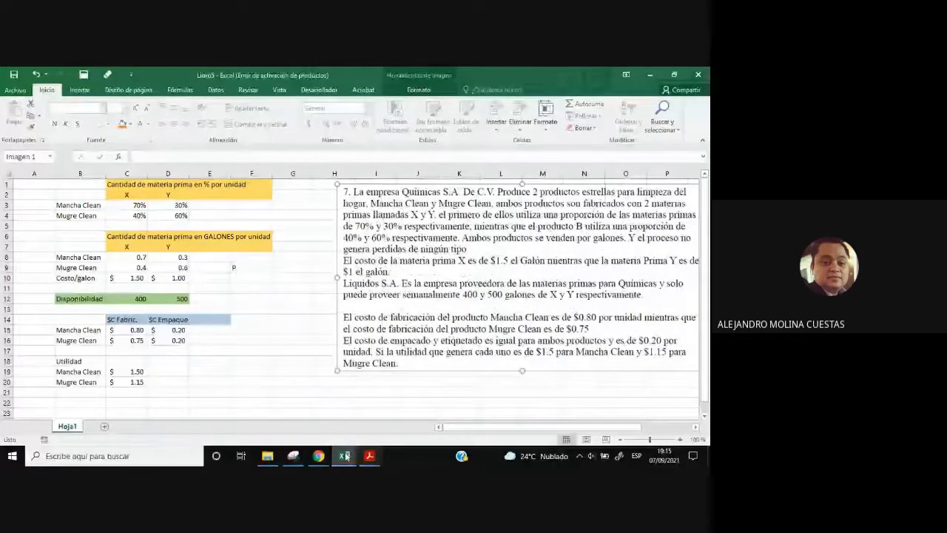
- Switch to guia2.pdf in Acrobat and highlight question a) of exercise 7, about the model that maximises sales income
left_click(373, 410)
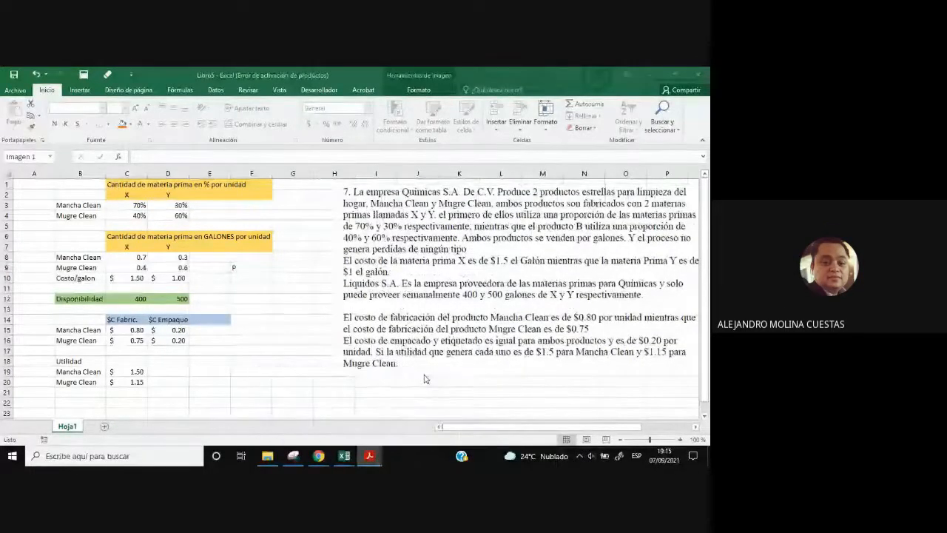
scroll(668, 285, "down", 5)
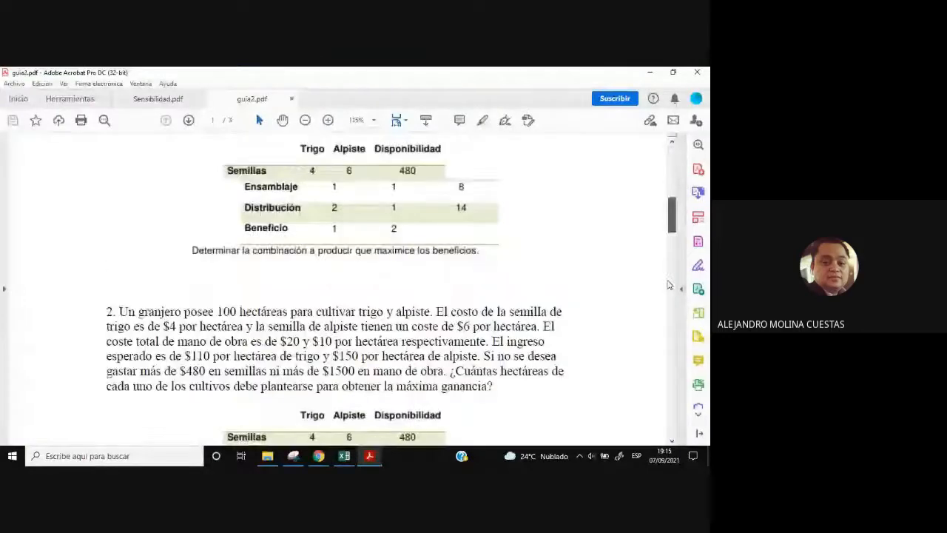
left_click_drag(669, 283, 668, 387)
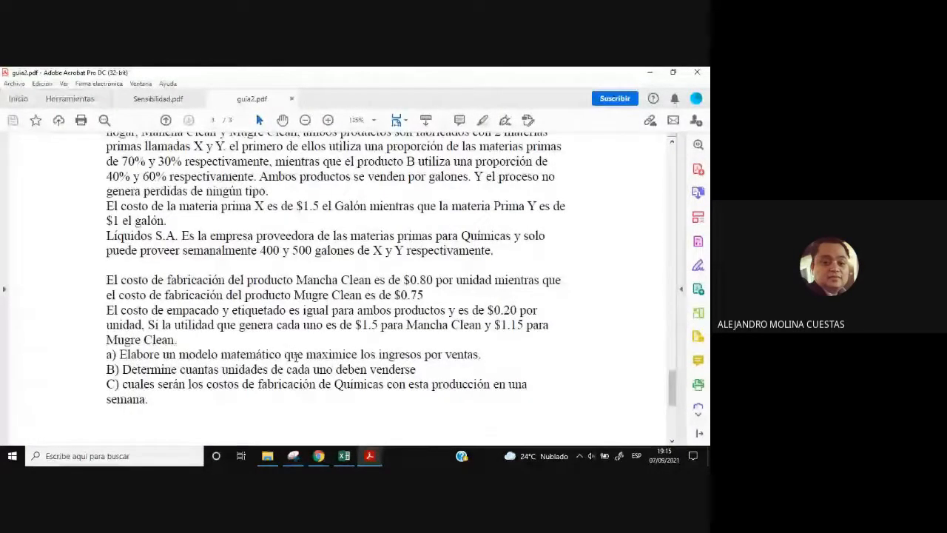
left_click_drag(118, 354, 481, 355)
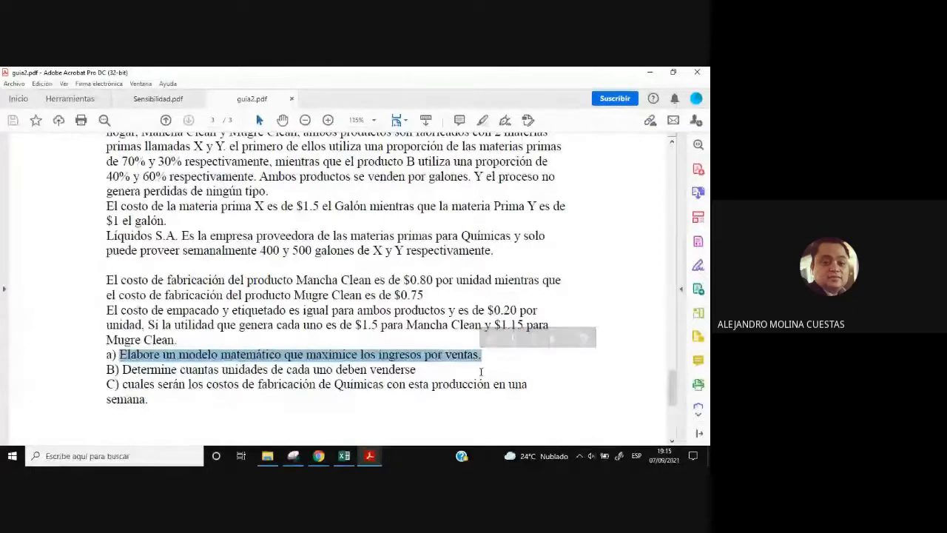
- Return to the Libro5 workbook in Excel and complete the text in F9 as P = C + U
mouse_move(344, 455)
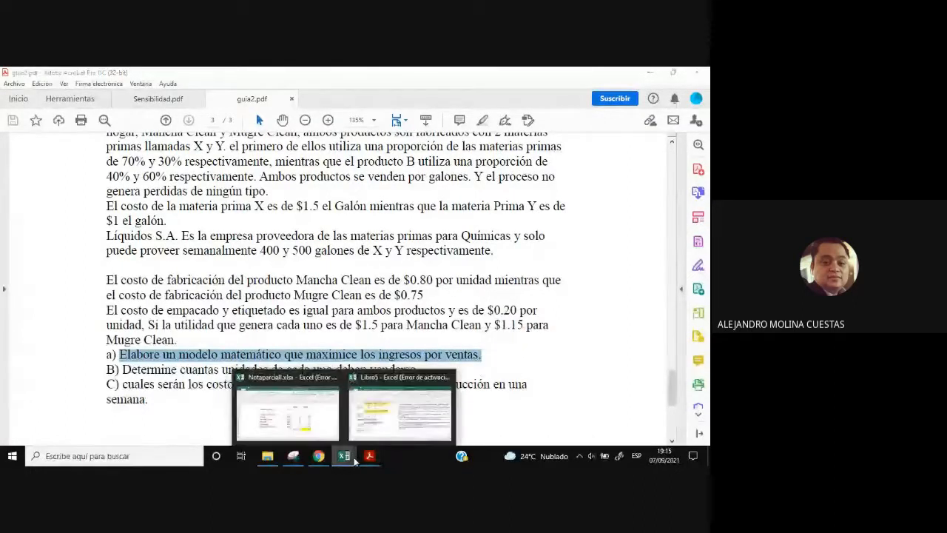
left_click(313, 432)
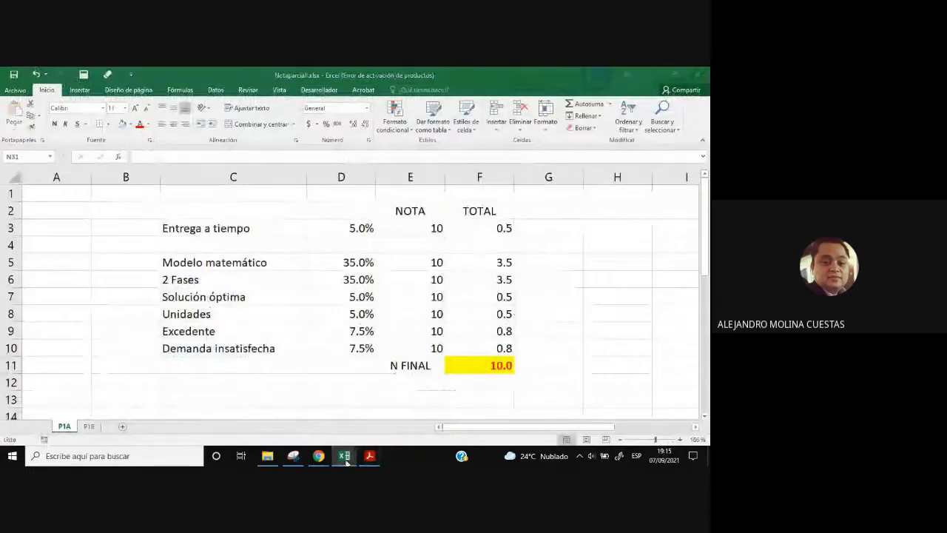
left_click(403, 427)
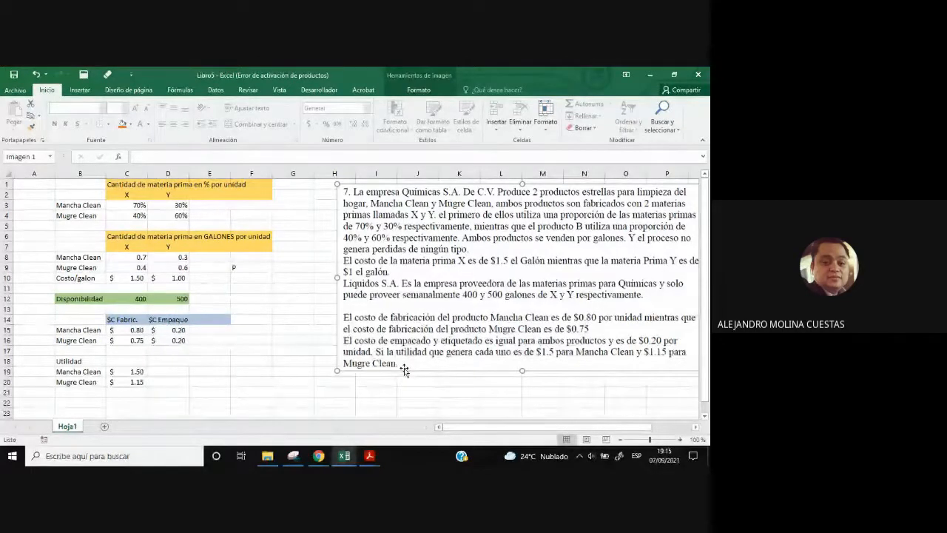
left_click(248, 271)
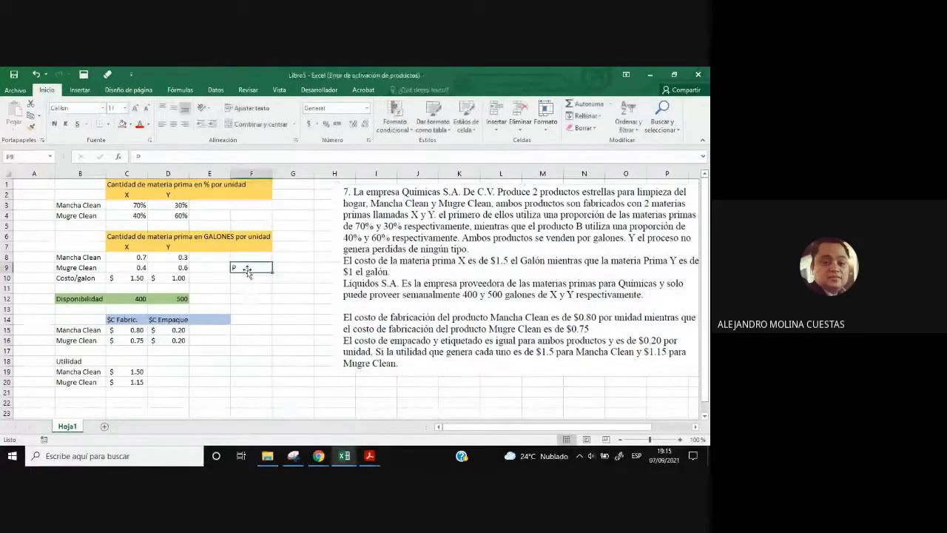
left_click(162, 157)
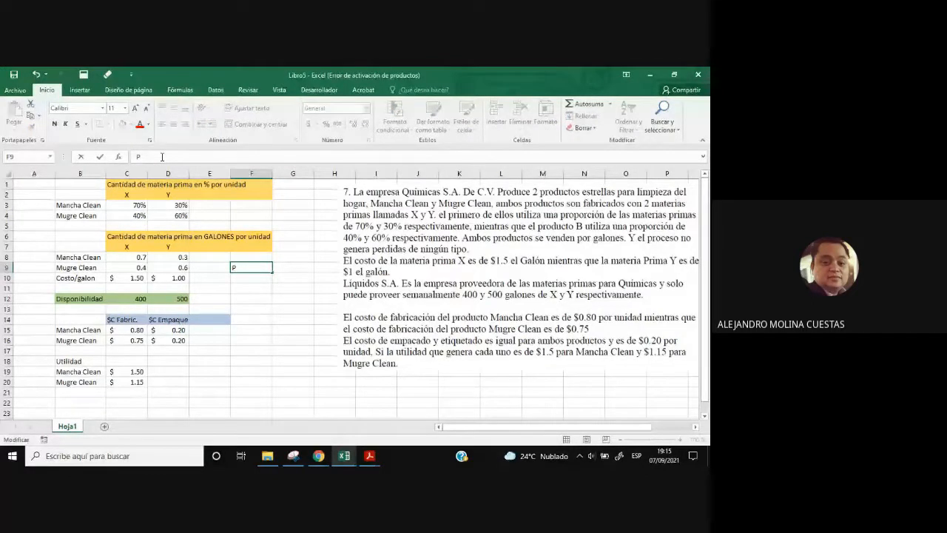
type("= c + u")
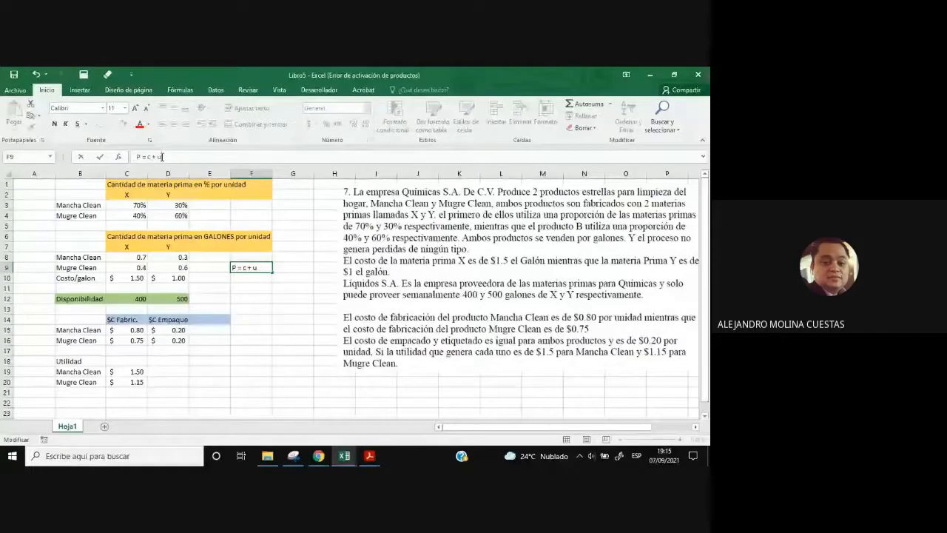
key("Return")
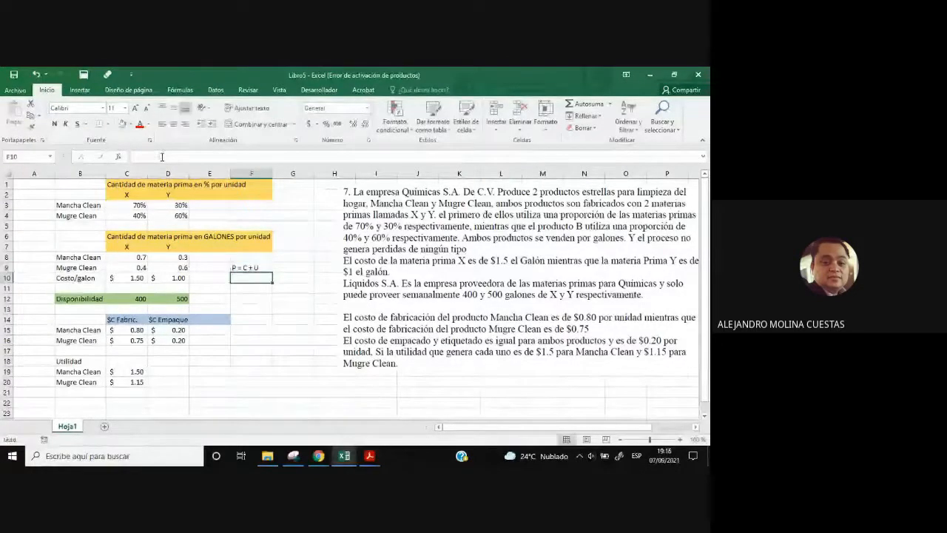
left_click(246, 268)
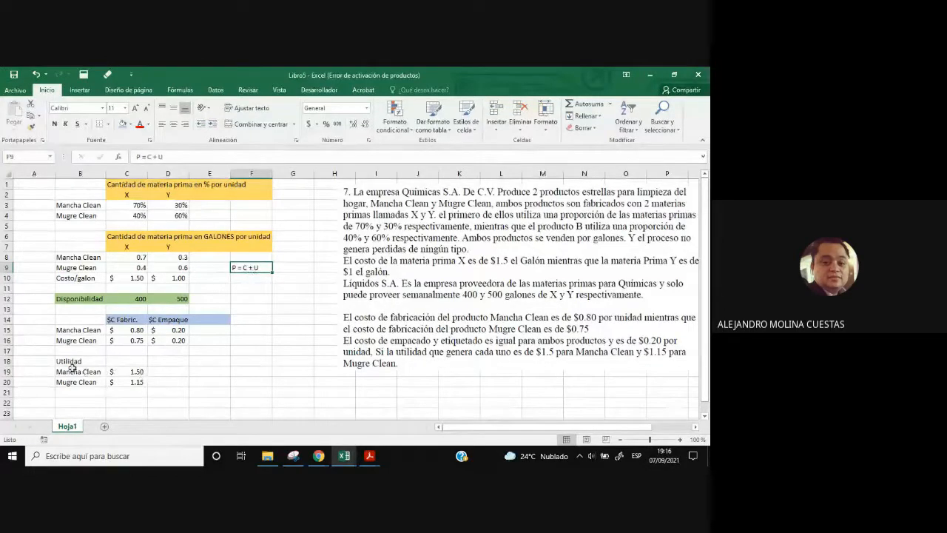
- Shade the profit rows B19:C20 with a light orange fill
left_click_drag(72, 367, 127, 380)
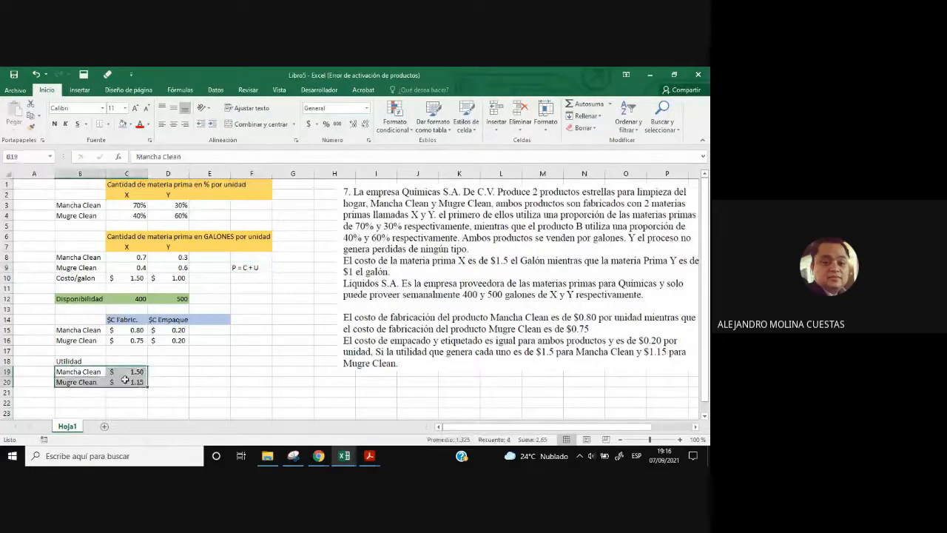
left_click(131, 126)
left_click(171, 169)
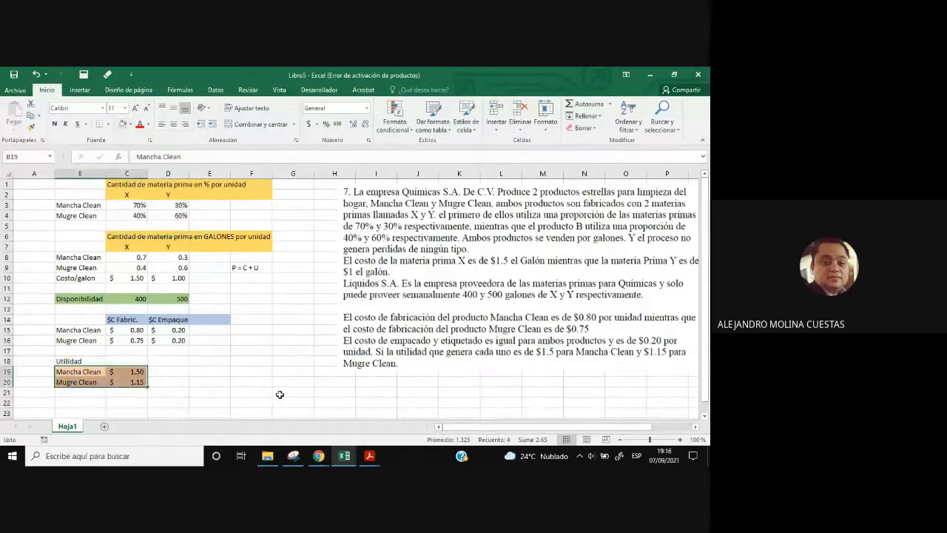
left_click(251, 382)
left_click(137, 330)
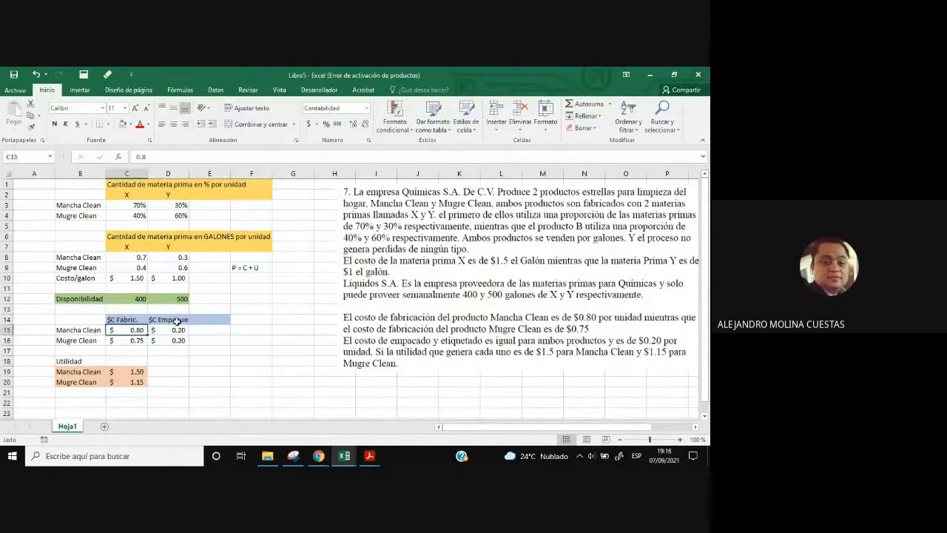
- Enter the column heading $MP in E14 and centre it
left_click(200, 319)
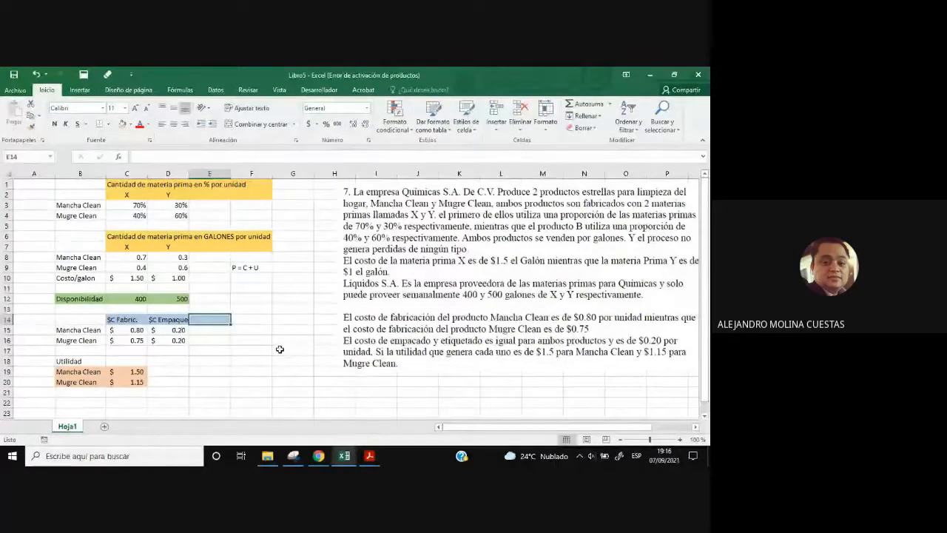
type("$M")
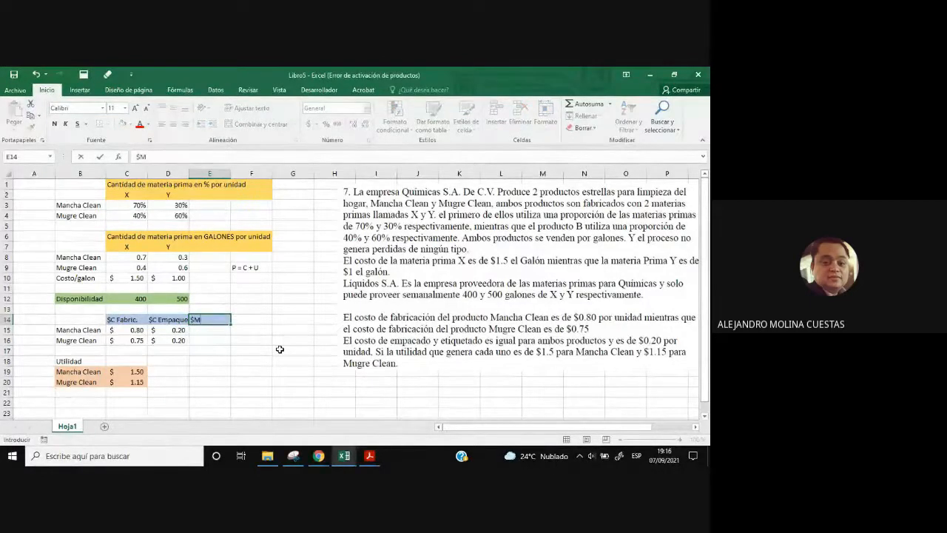
type("P")
key("Return")
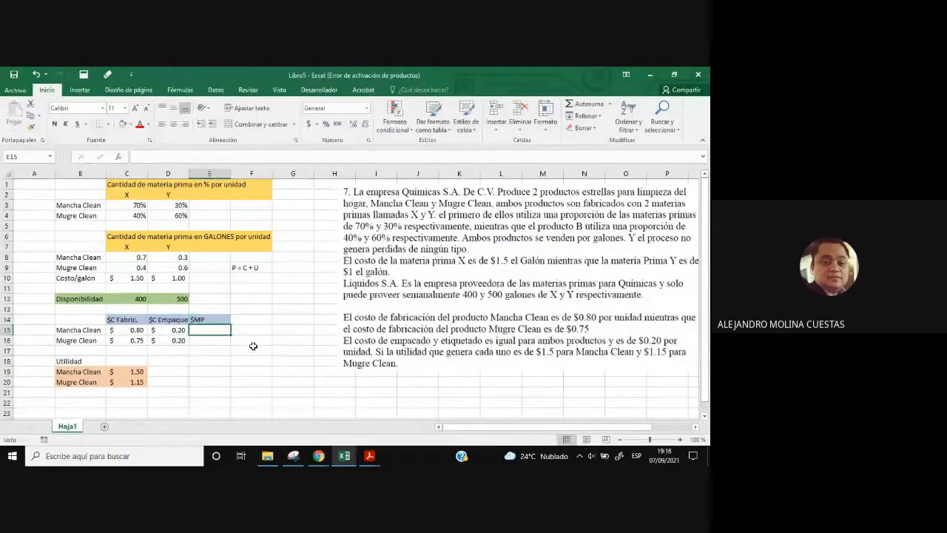
left_click(206, 319)
left_click(173, 123)
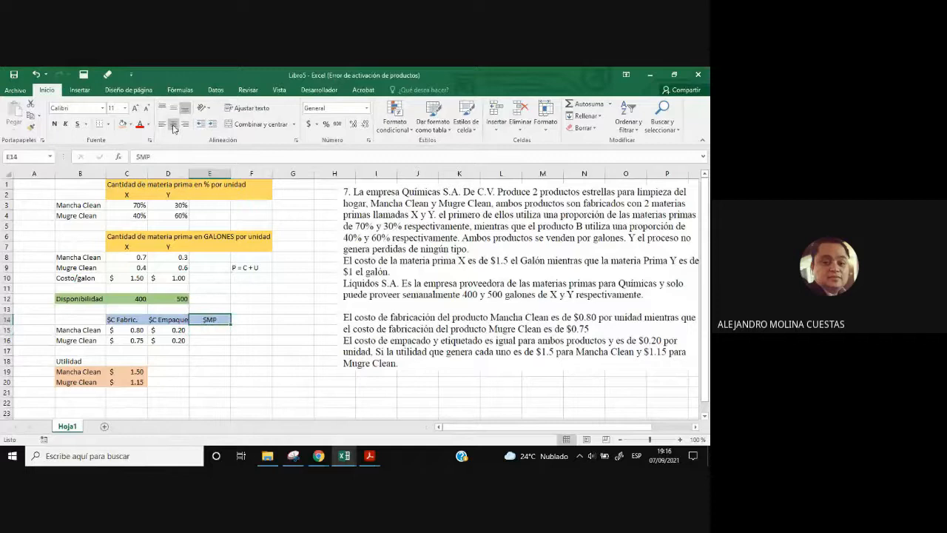
- Enter the heading $TOTAL in F14, centre it and give it a blue fill
left_click(258, 318)
type("$TOTAL")
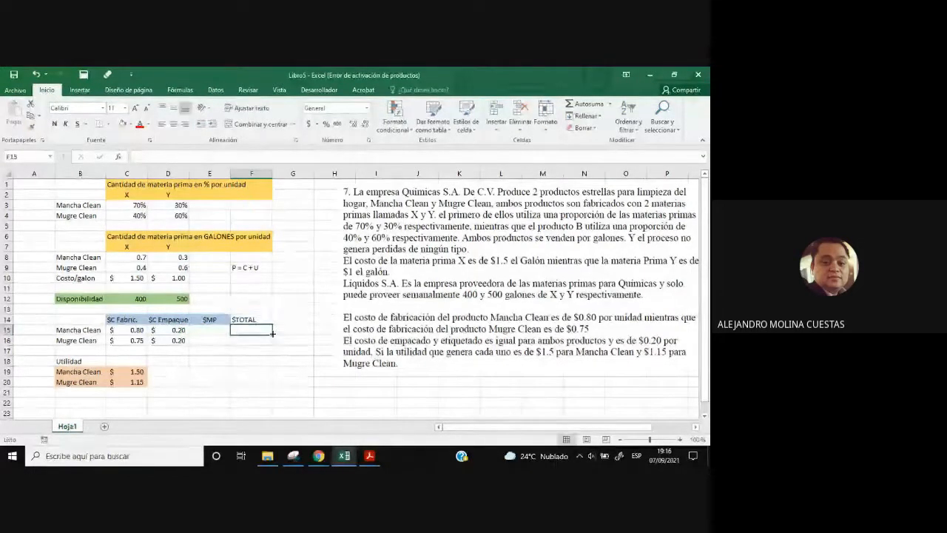
left_click(173, 123)
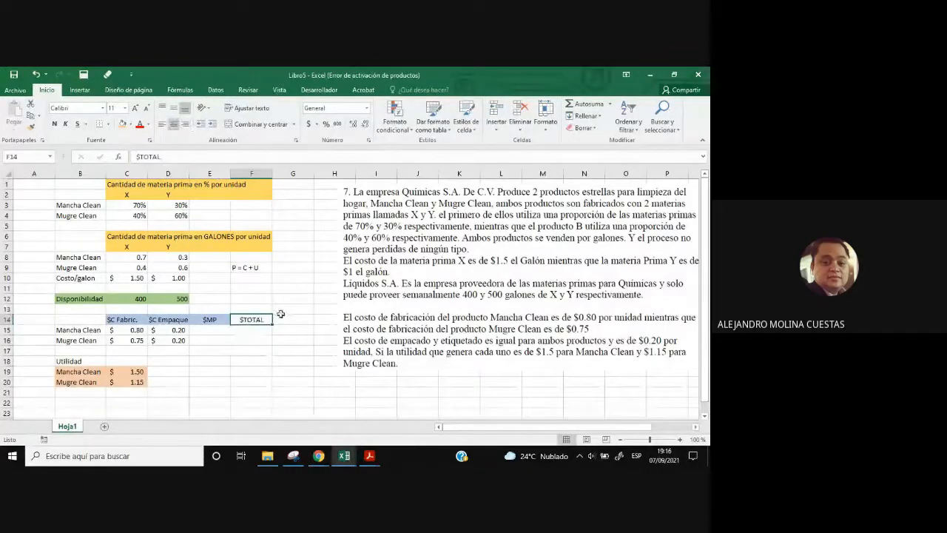
left_click(131, 124)
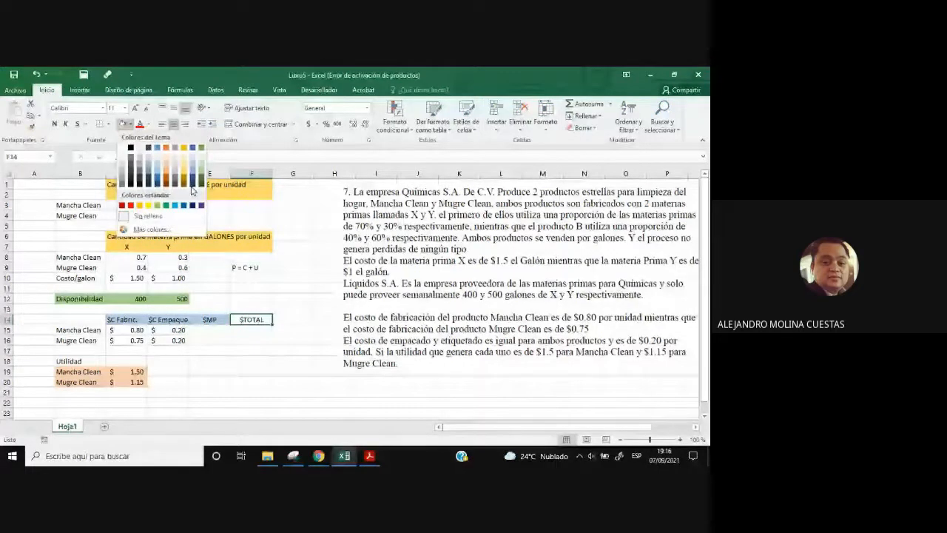
left_click(192, 164)
- Copy the gallons table B6:F9 to the area starting at H6, moving the exercise picture clear of it
left_click(210, 320)
left_click_drag(401, 304, 560, 302)
left_click(395, 298)
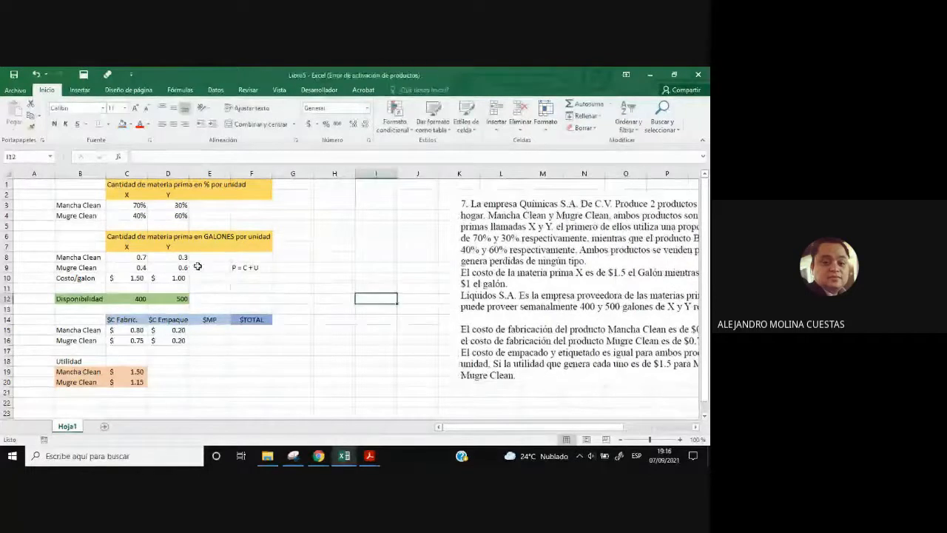
left_click_drag(75, 237, 249, 266)
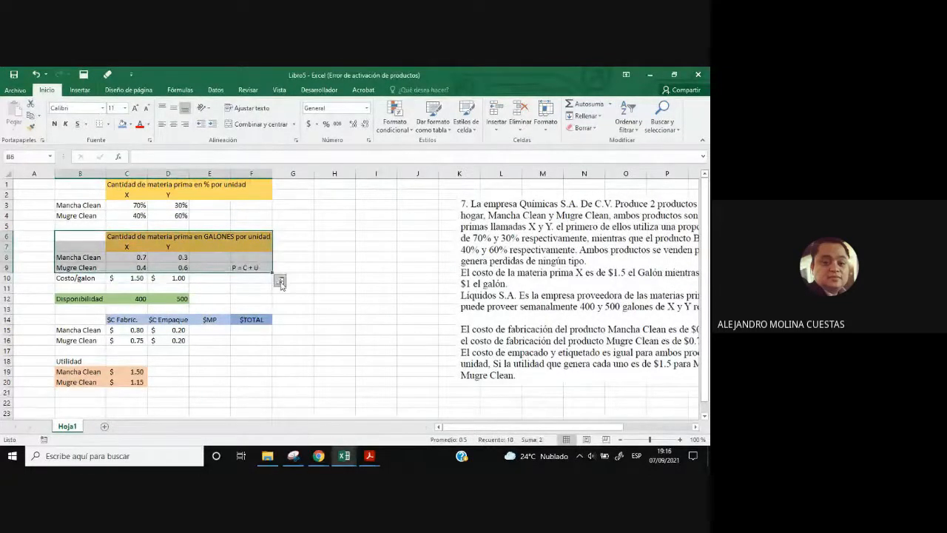
key("ctrl+c")
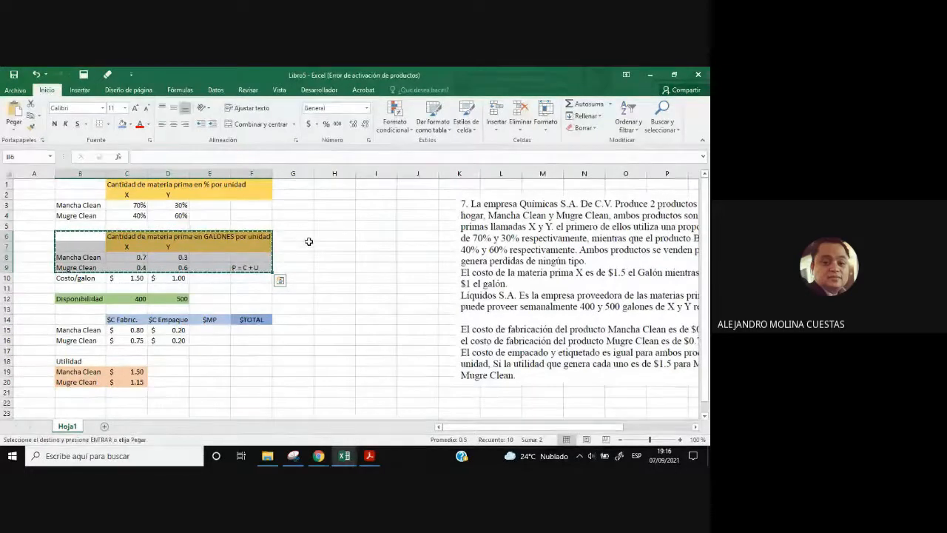
left_click(323, 235)
key("ctrl+v")
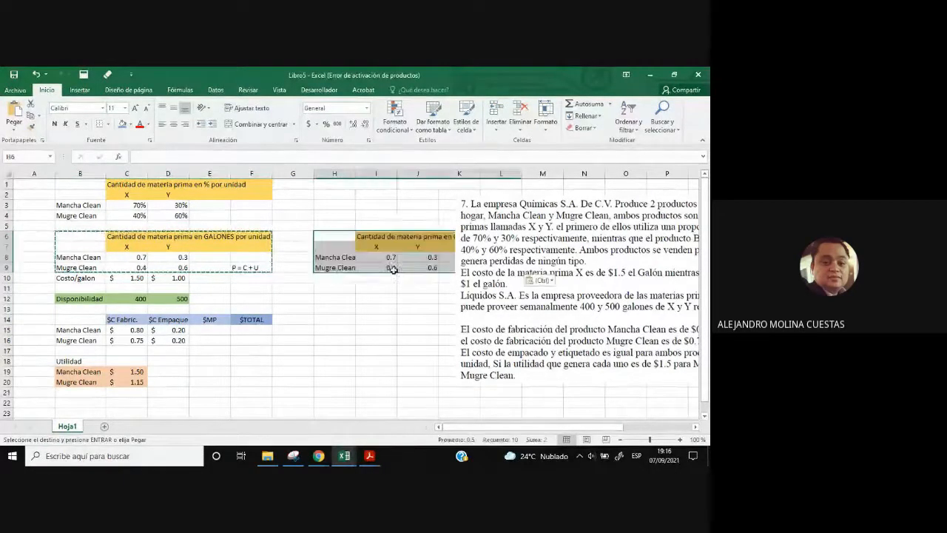
left_click_drag(512, 271, 598, 279)
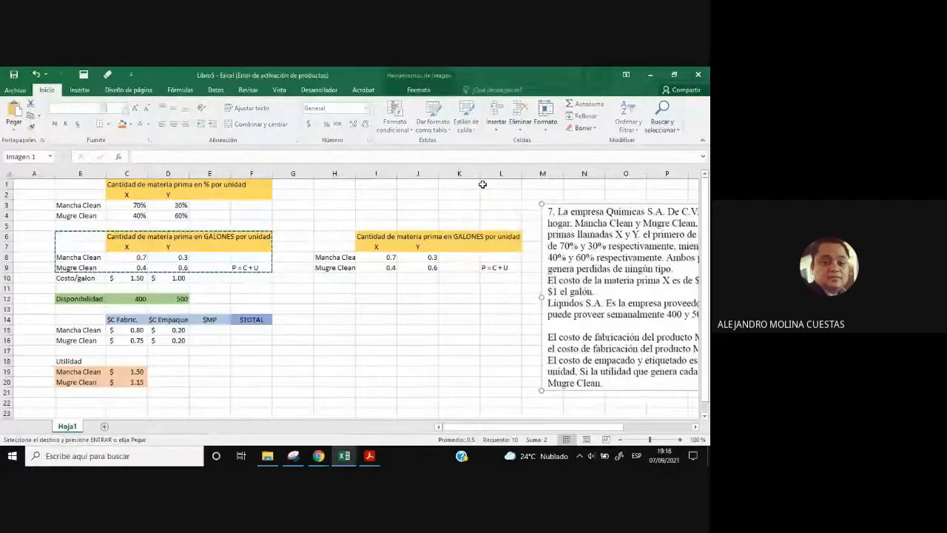
- Delete the copied P = C + U text from L9 and retitle the copied table Costo de MP in I6
left_click(495, 267)
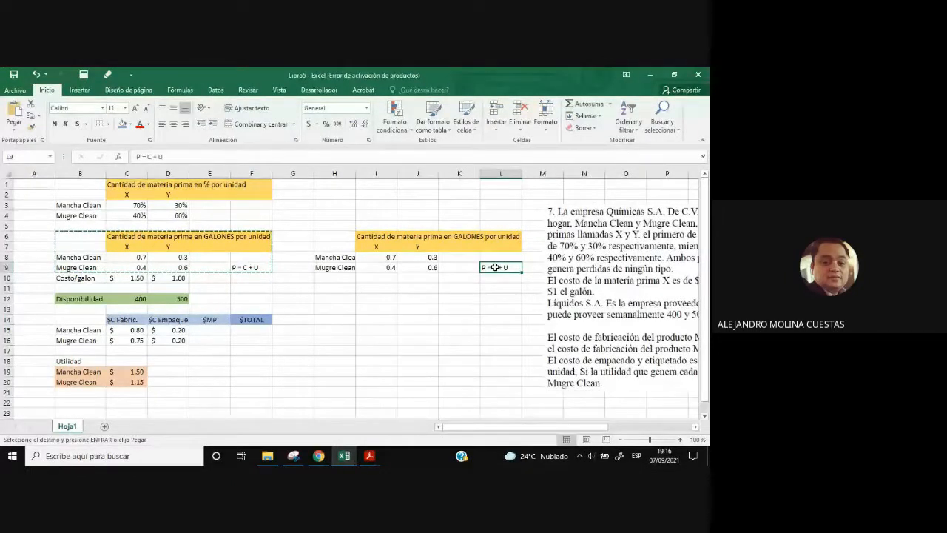
key("Delete")
left_click(377, 236)
type("c")
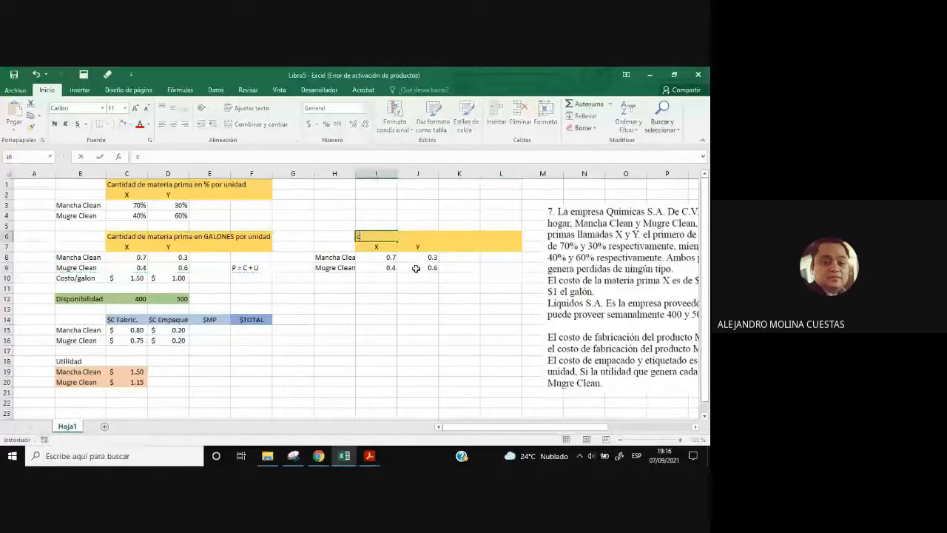
type("osto de MP")
key("ctrl+Return")
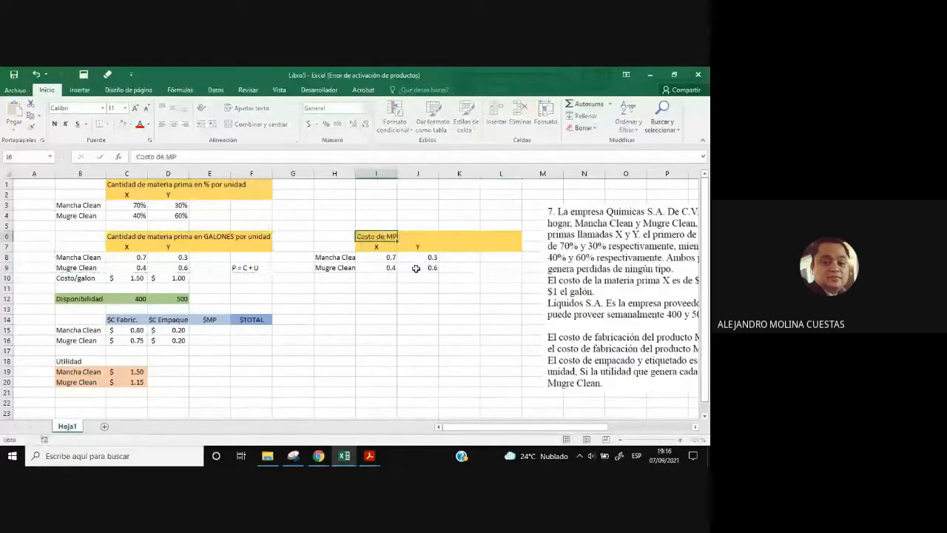
key("Return")
key("Return")
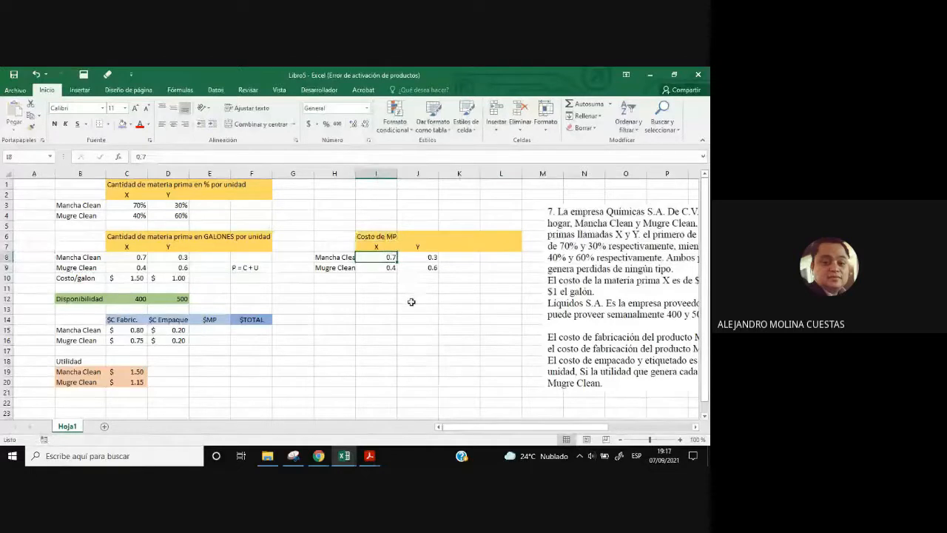
- Replace the X value for Mancha Clean in I8 with the raw-material cost formula =C8*C10
left_click(138, 157)
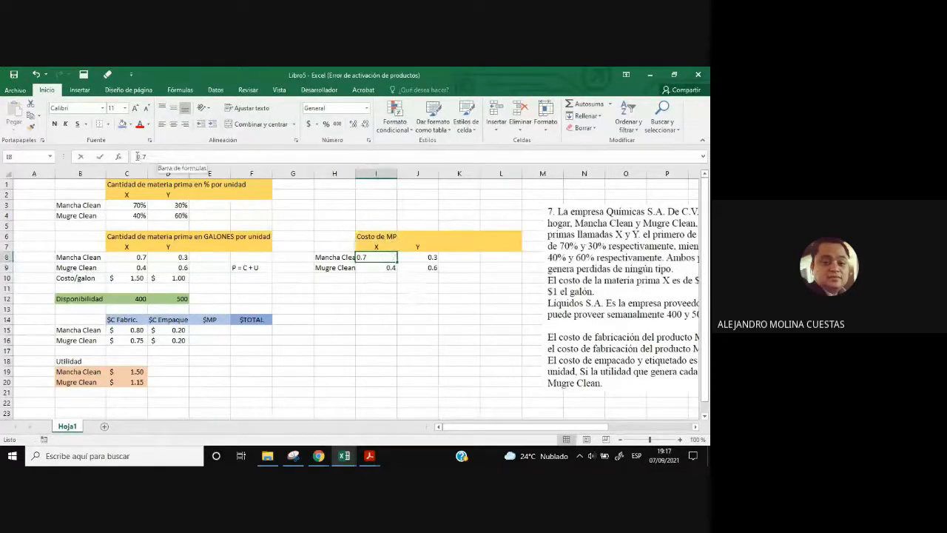
double_click(137, 157)
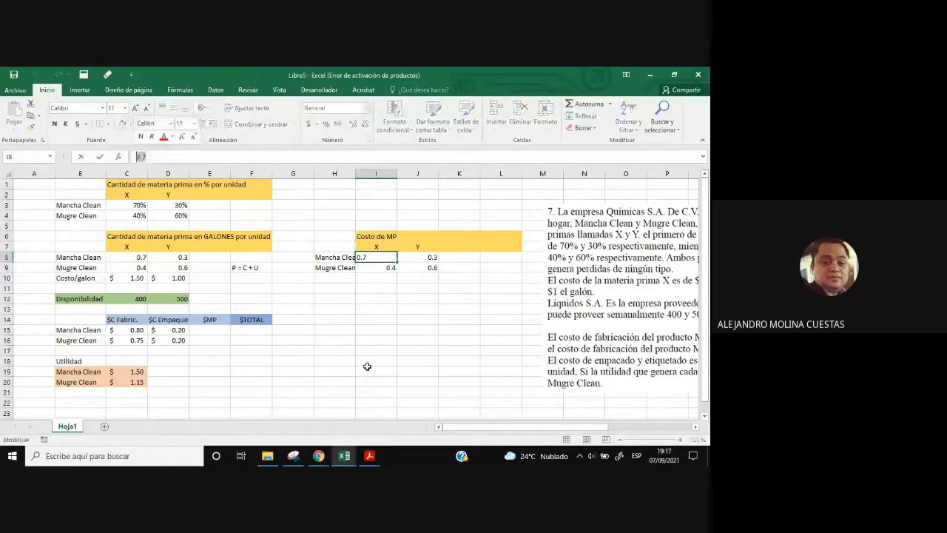
type("=")
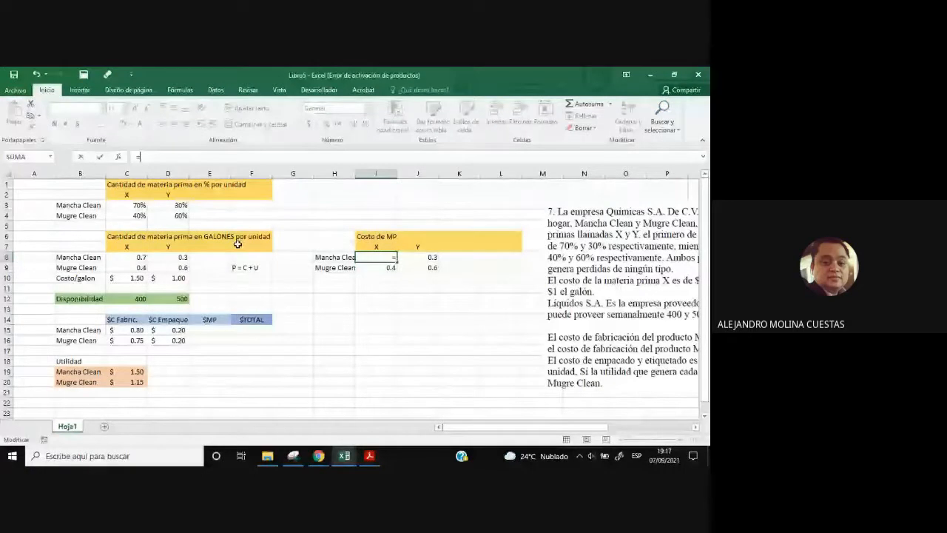
left_click(133, 257)
type("*")
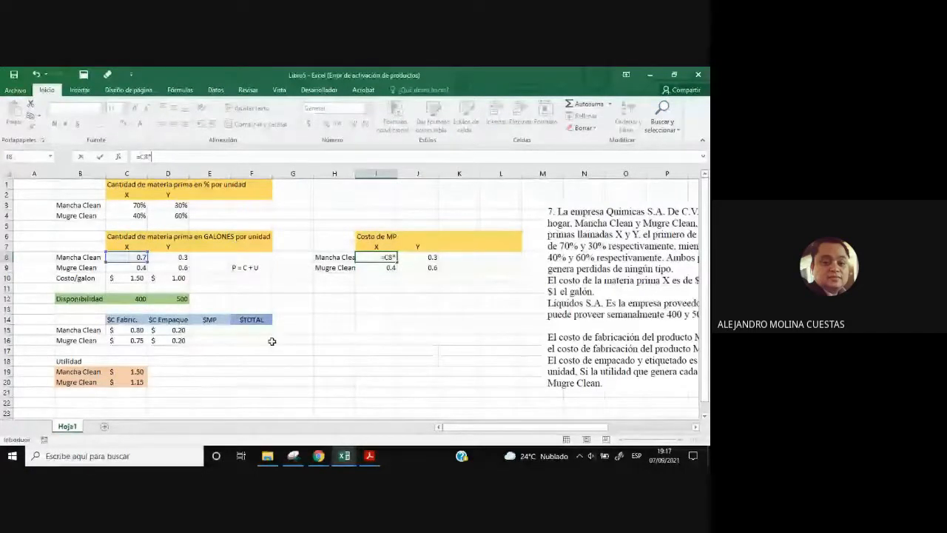
left_click(130, 278)
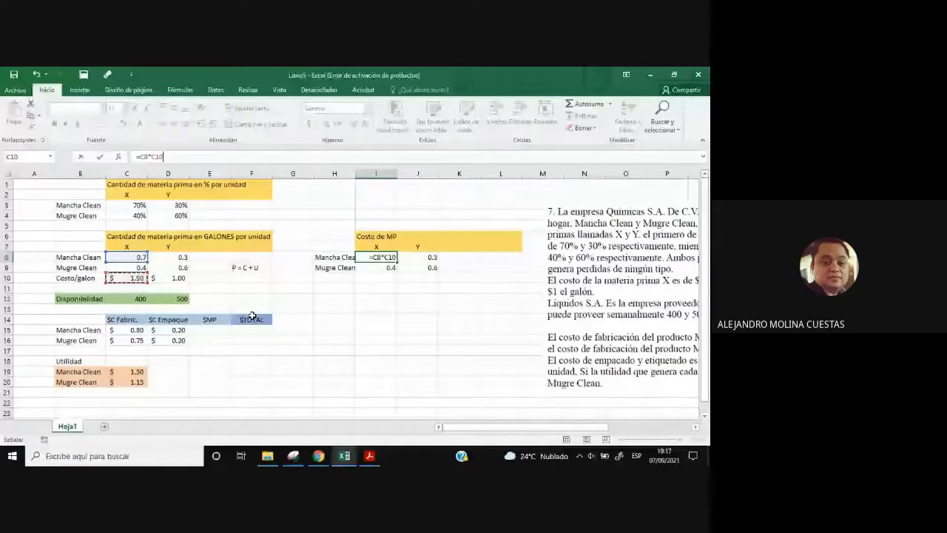
key("Tab")
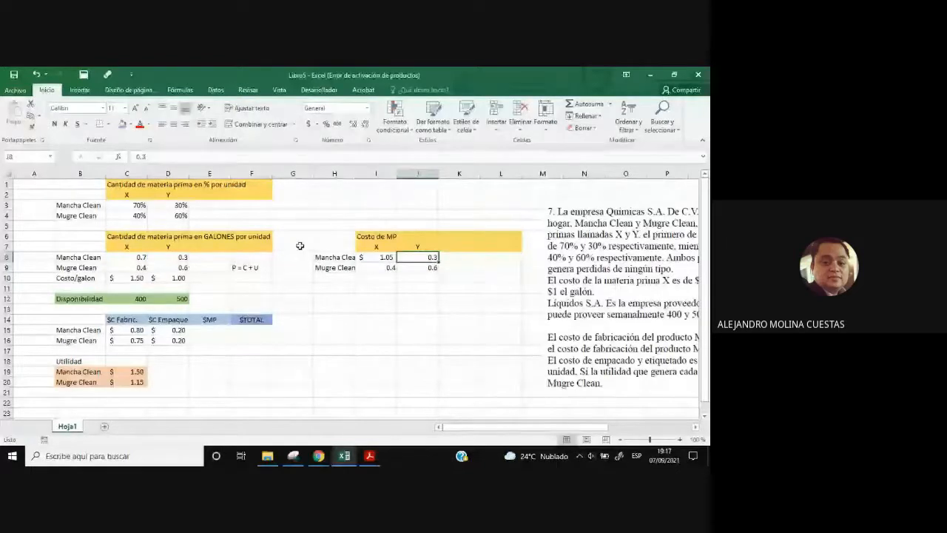
- Replace the Y value for Mancha Clean in J8 with the cost formula =D8*D10
type("=")
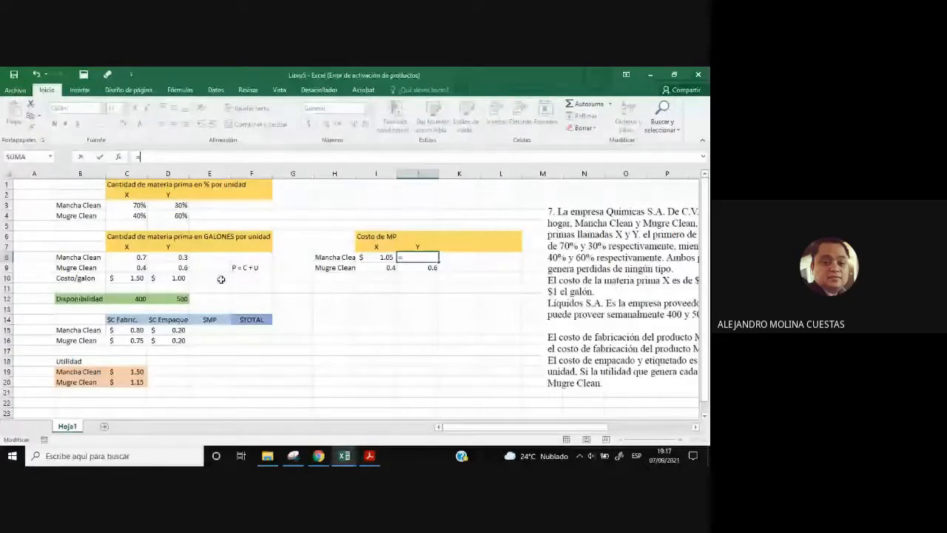
left_click(170, 258)
type("*")
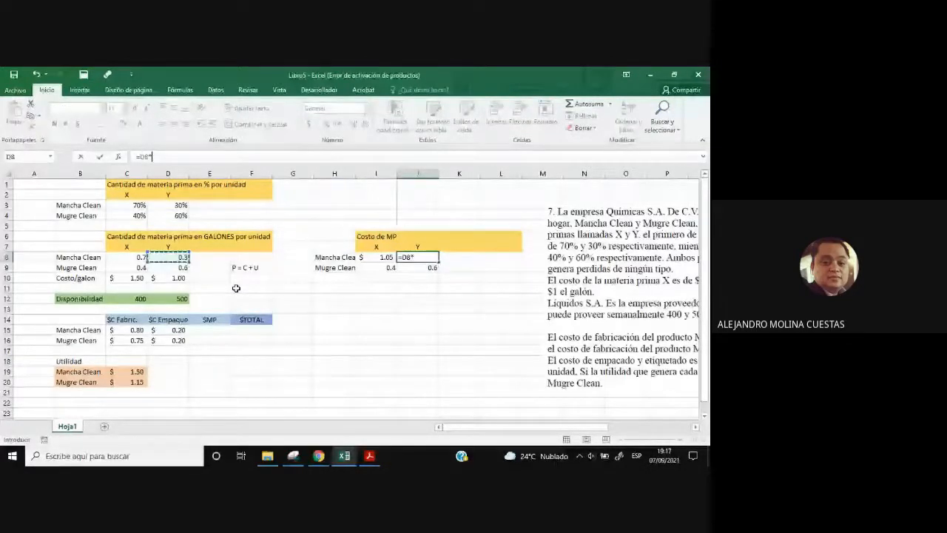
left_click(174, 278)
key("Return")
- Replace the X value for Mugre Clean in I9 with the cost formula =C9*C10
key("Left")
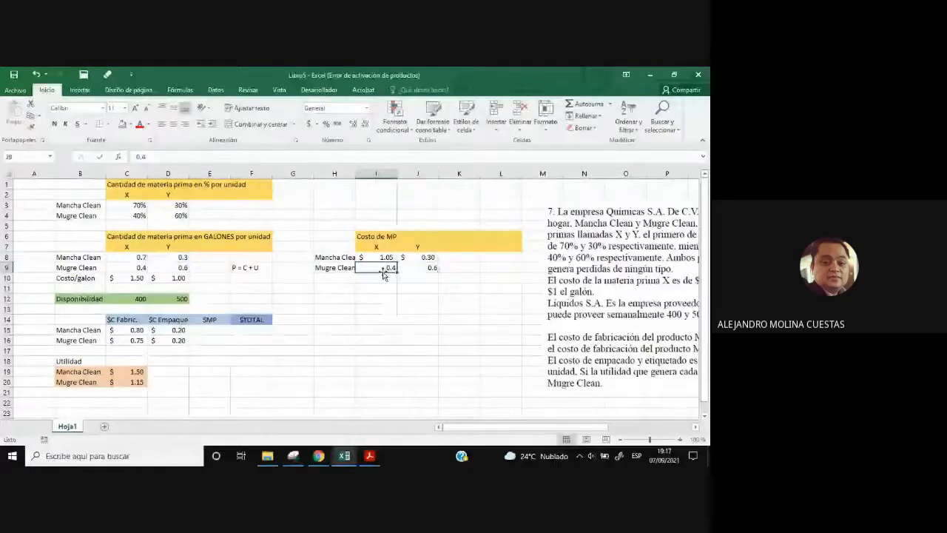
left_click_drag(154, 157, 110, 158)
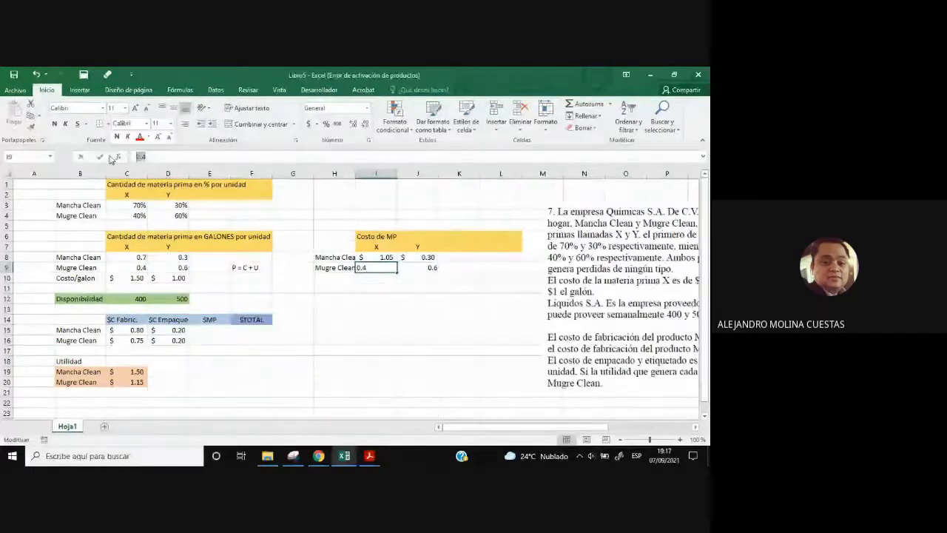
type("=")
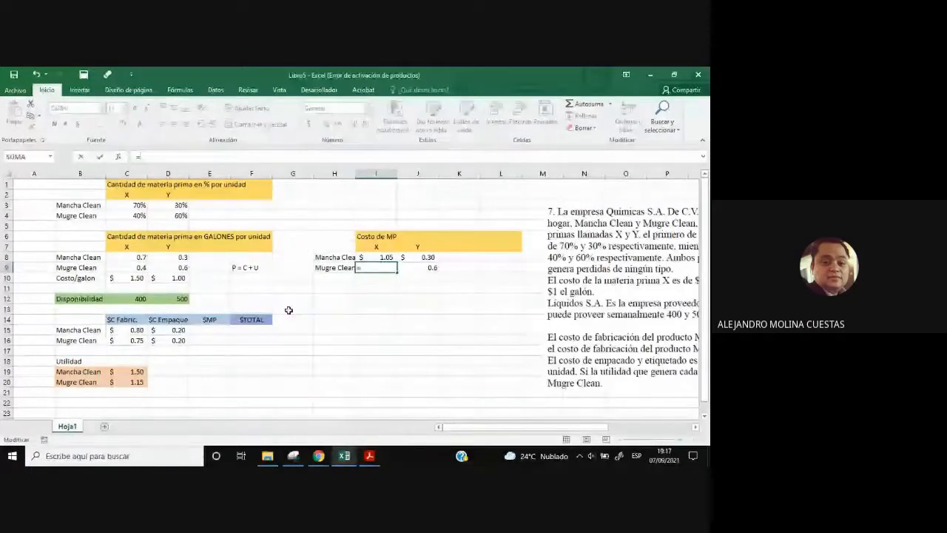
left_click(137, 267)
type("*")
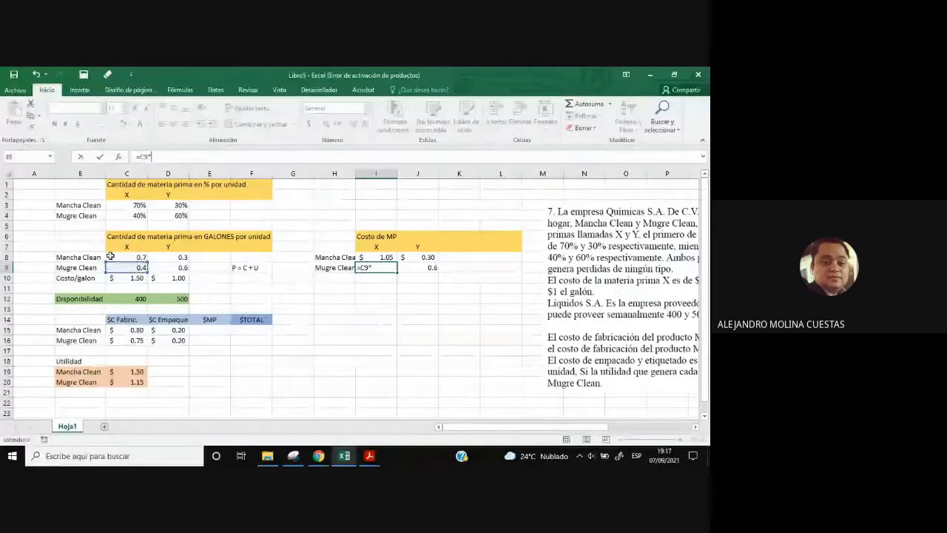
left_click(130, 276)
key("Return")
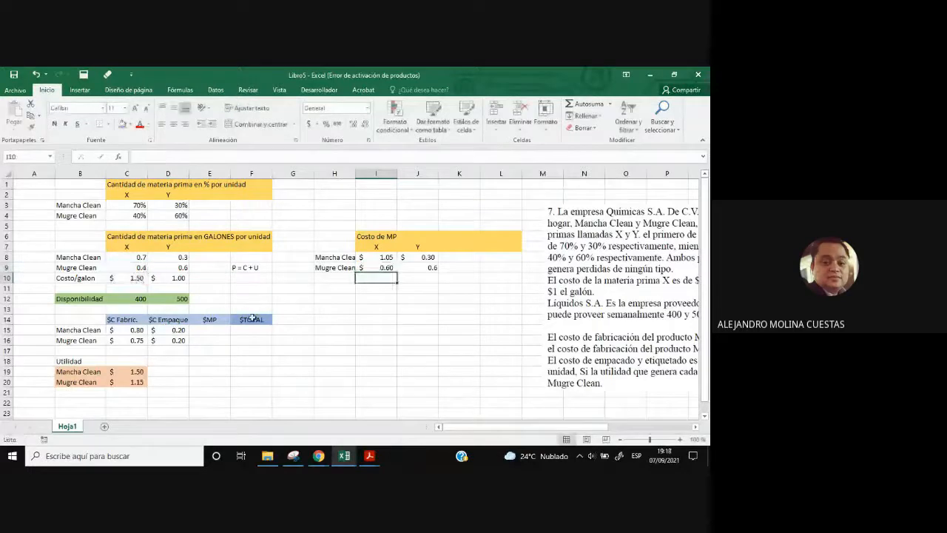
- Replace the Y value for Mugre Clean in J9 with the cost formula =D9*D10
left_click(414, 269)
key("F2")
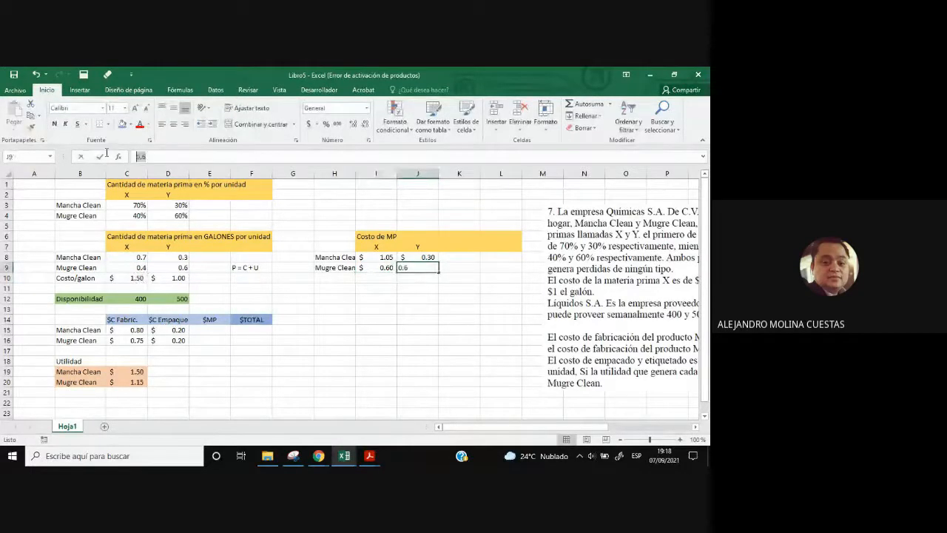
type("=")
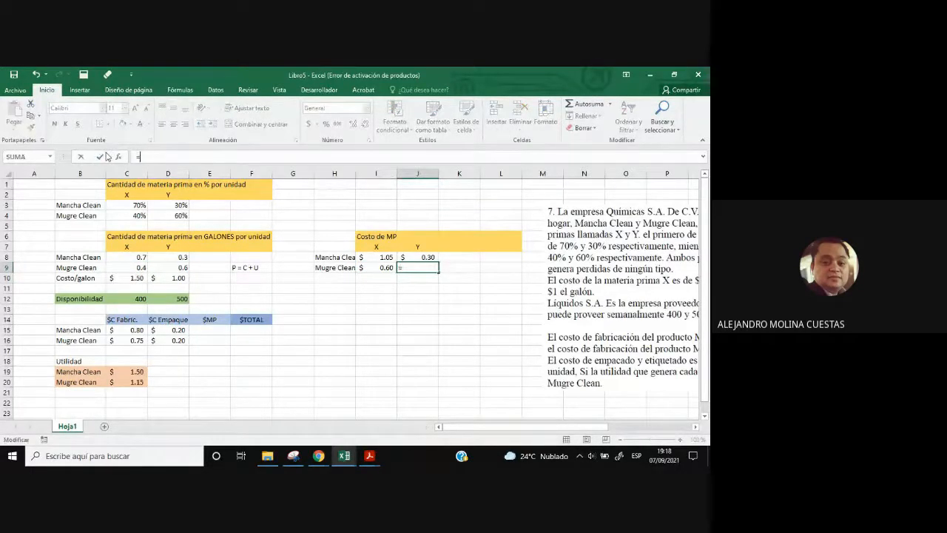
left_click(181, 270)
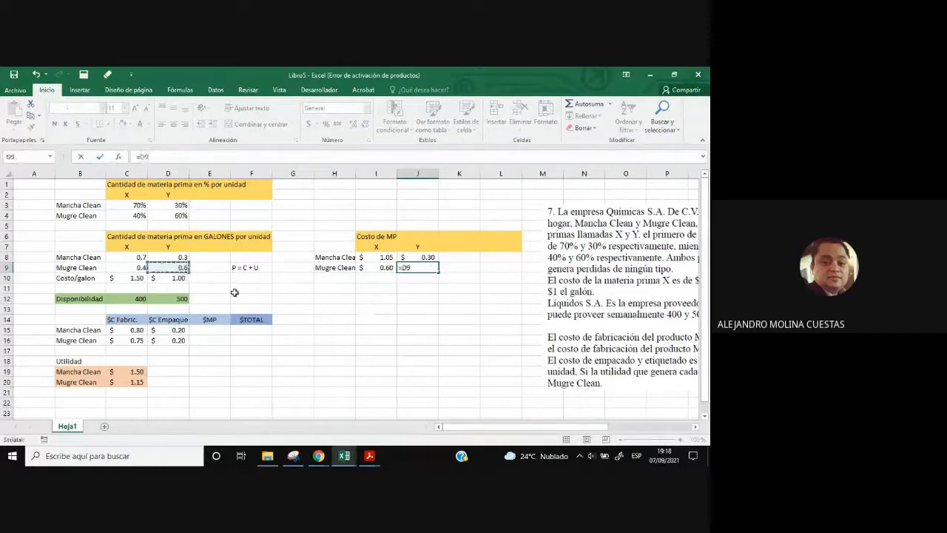
type("*")
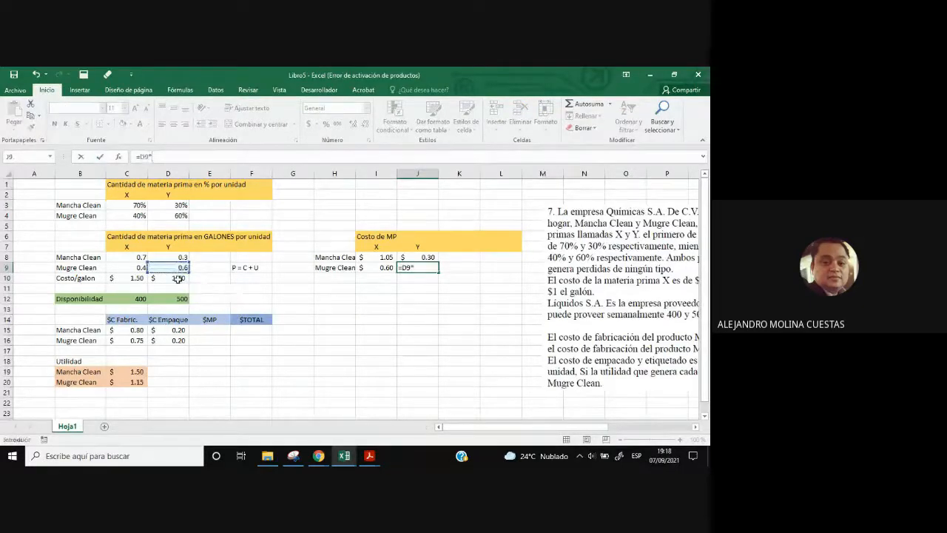
left_click(179, 278)
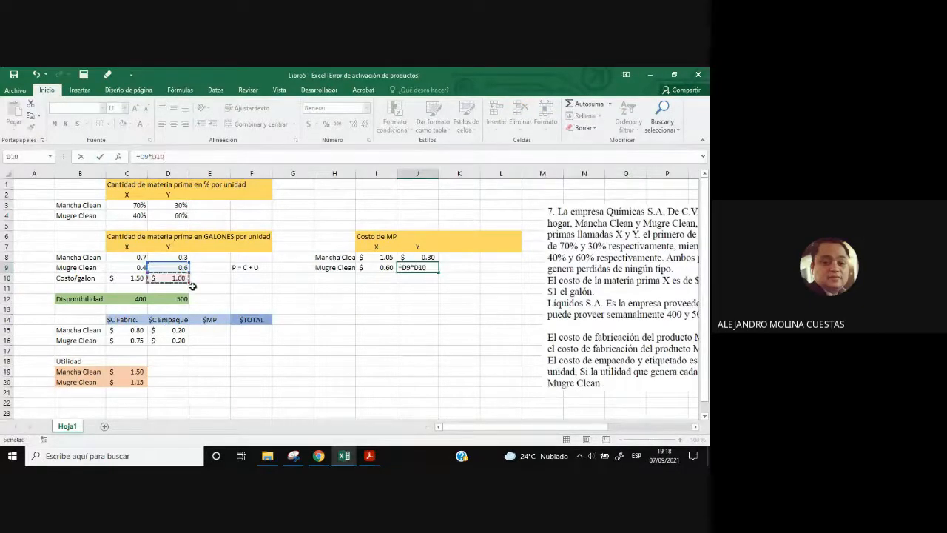
key("Return")
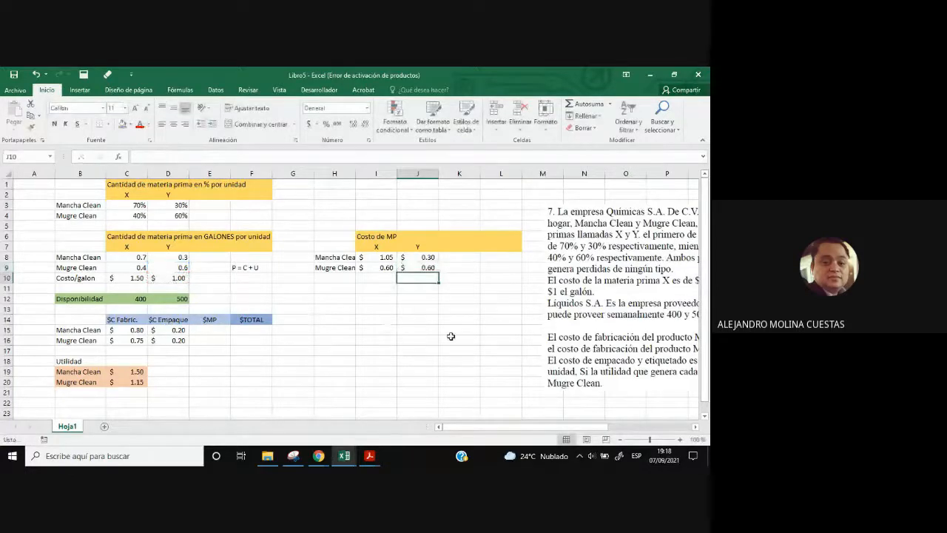
- Enter the column heading $TOTAL MP in K7 of the Costo de MP table
left_click(454, 246)
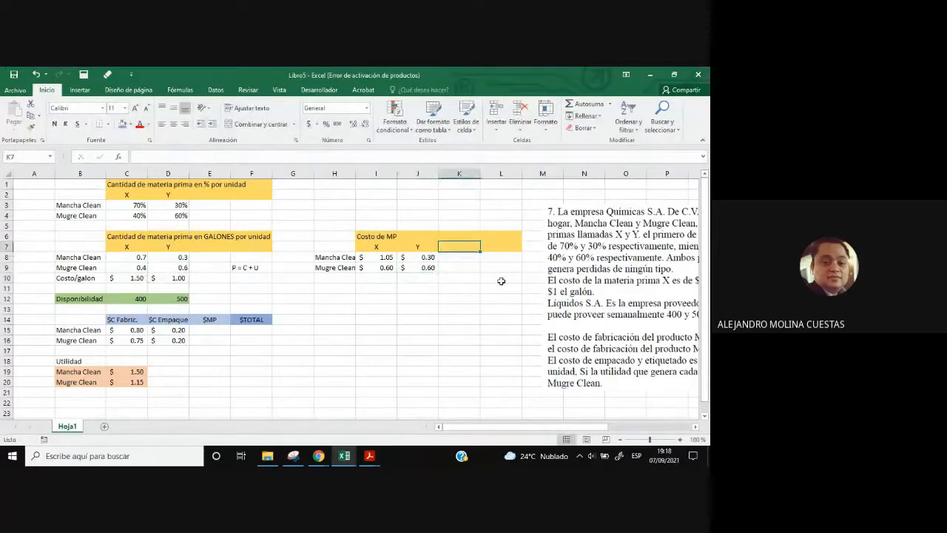
type("$")
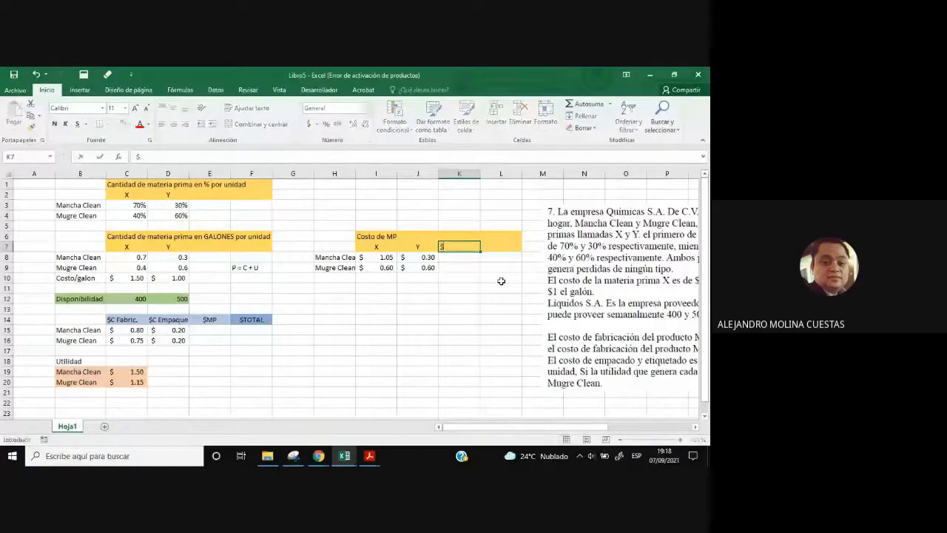
type("TOT")
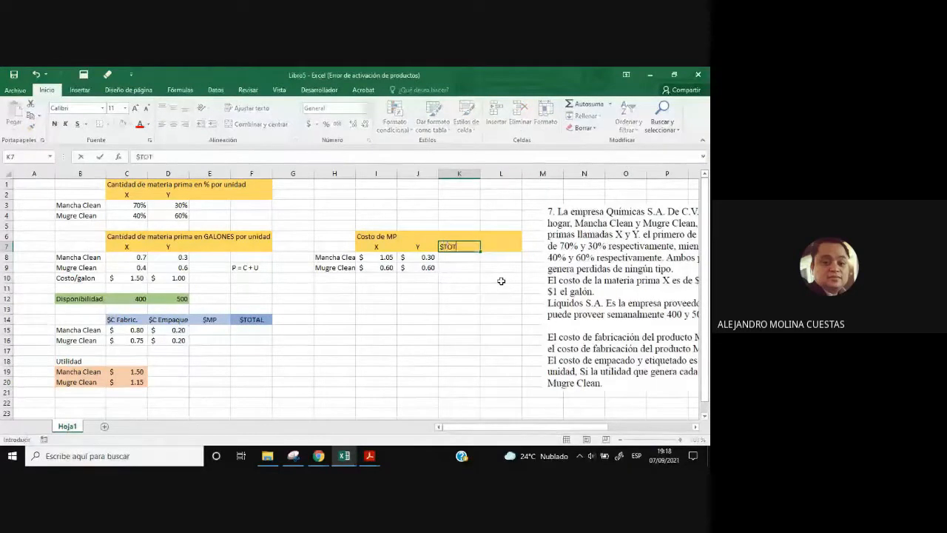
type("AL MP")
key("Return")
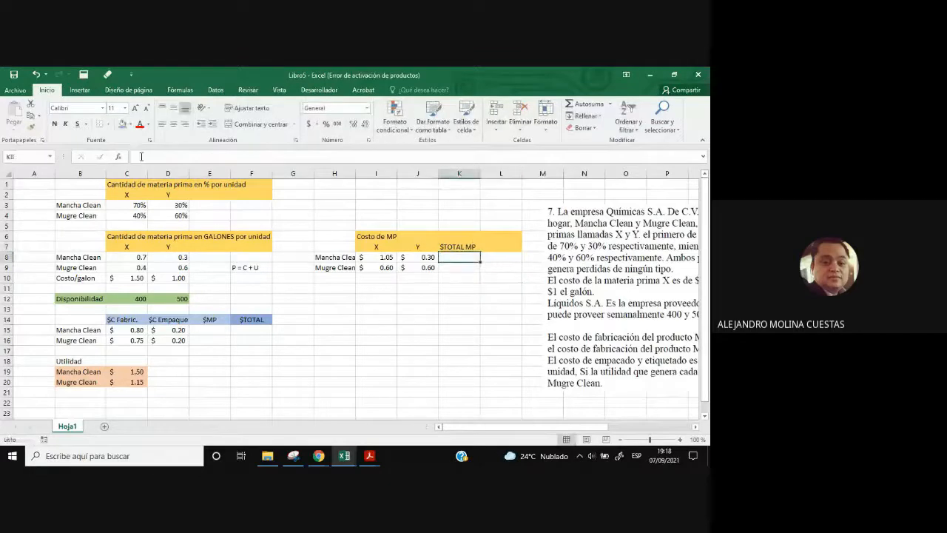
- Enter the formula =I8+J8 in K8 to total the raw-material cost of Mancha Clean
left_click(141, 156)
type("=")
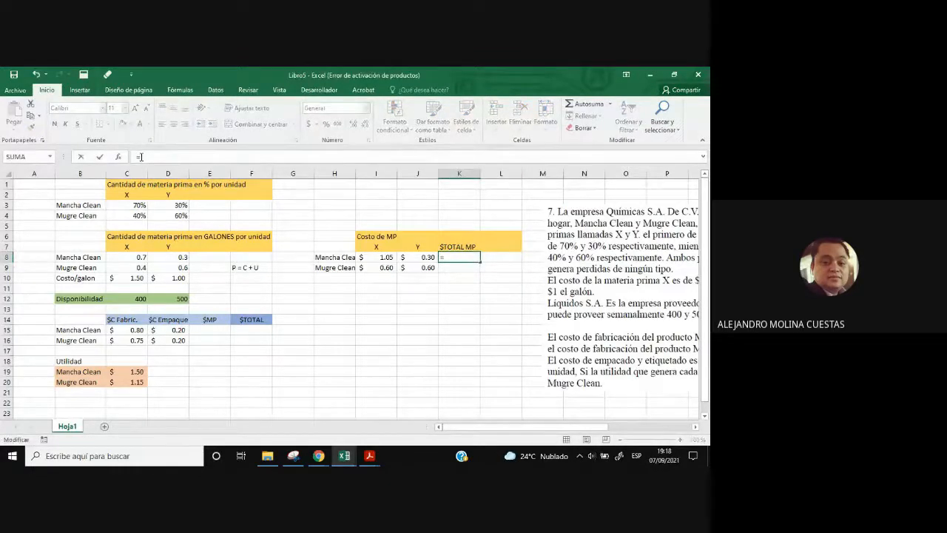
left_click(389, 267)
left_click(386, 257)
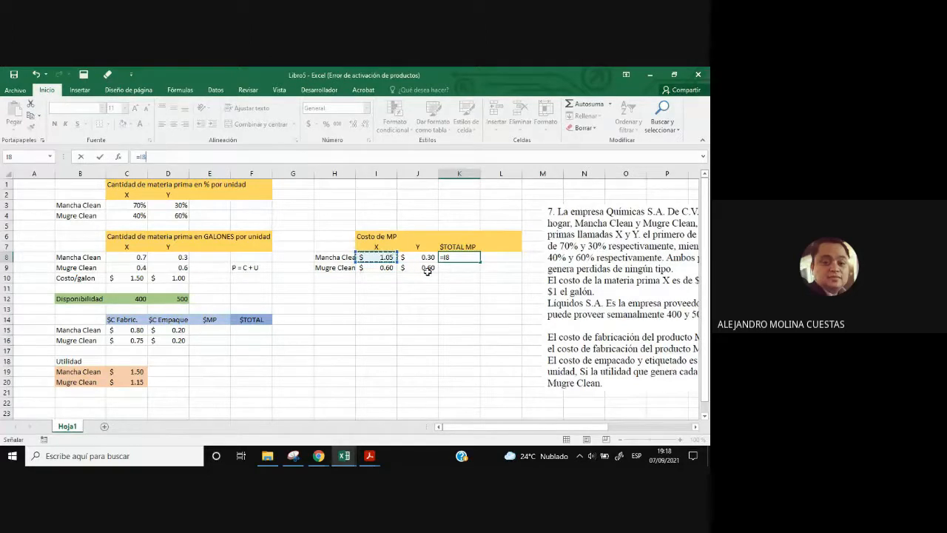
type("+")
left_click(422, 257)
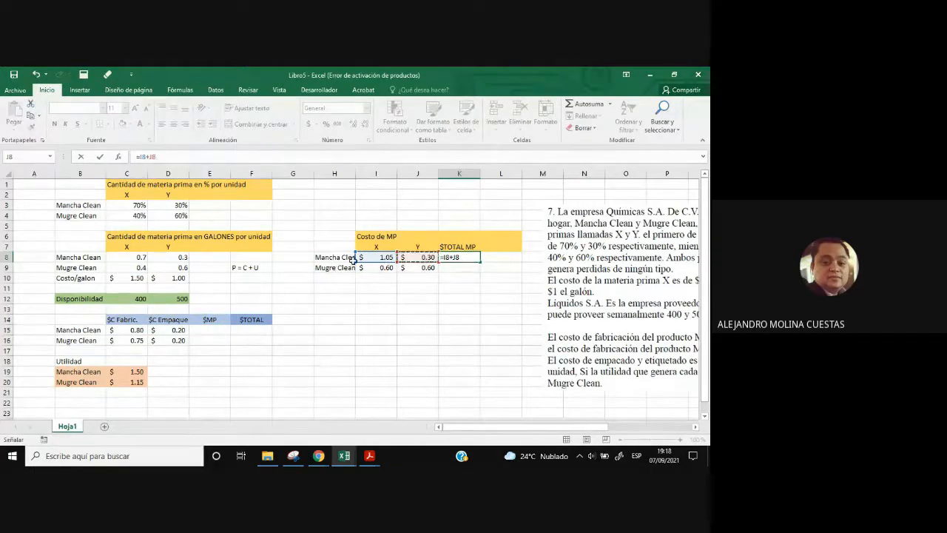
key("Return")
- Copy the K8 total formula down to K9 and give K8:K9 a light green fill
left_click(469, 259)
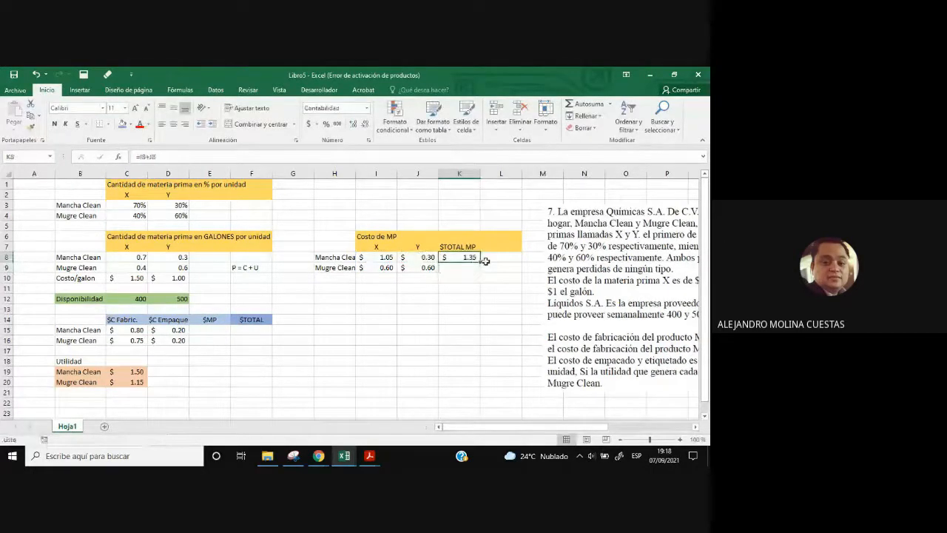
left_click_drag(479, 262, 485, 278)
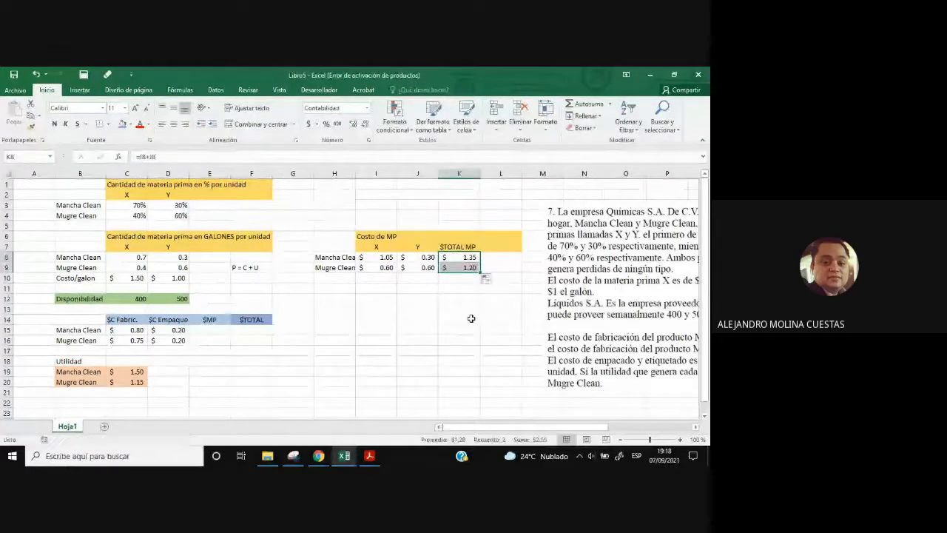
left_click(131, 124)
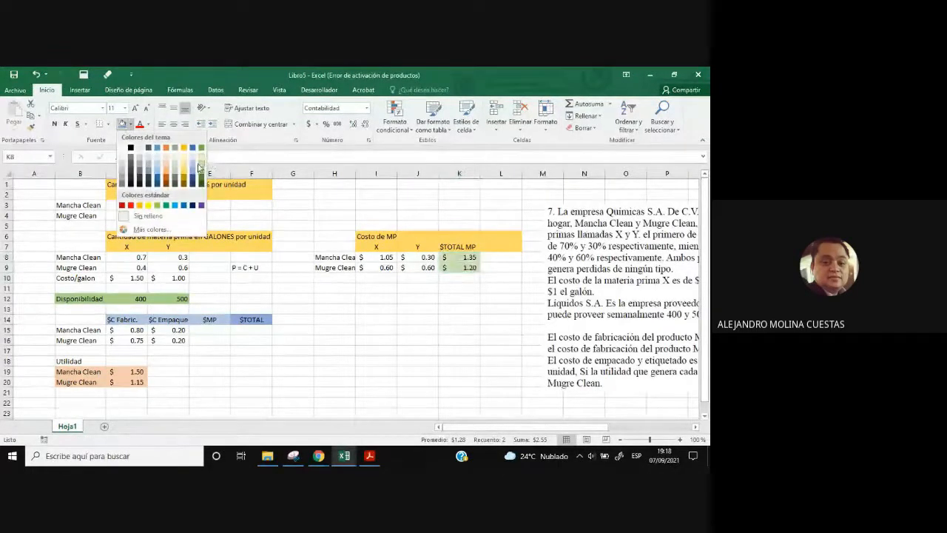
left_click(201, 166)
- Link E15 in the $MP column to the raw-material total with =K8 and copy the formula down to E16
left_click(213, 330)
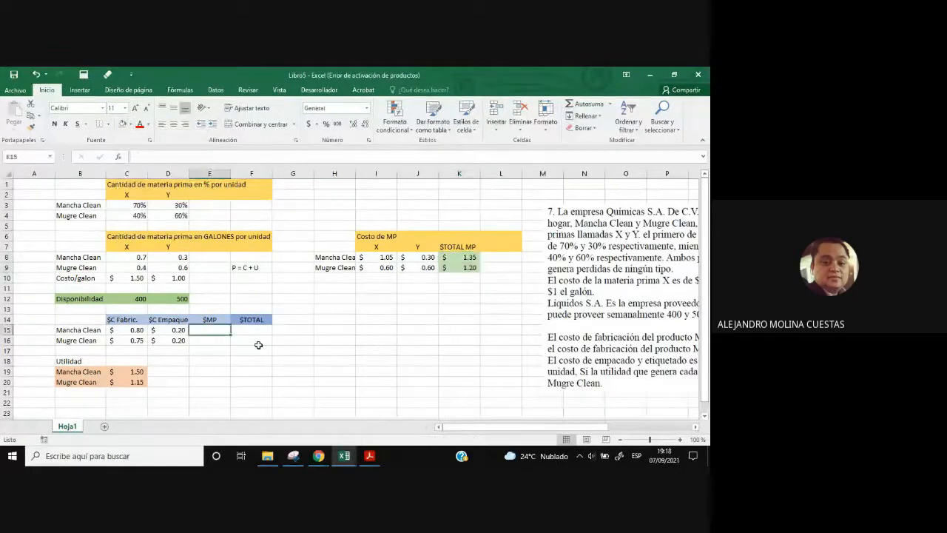
left_click(146, 157)
type("=")
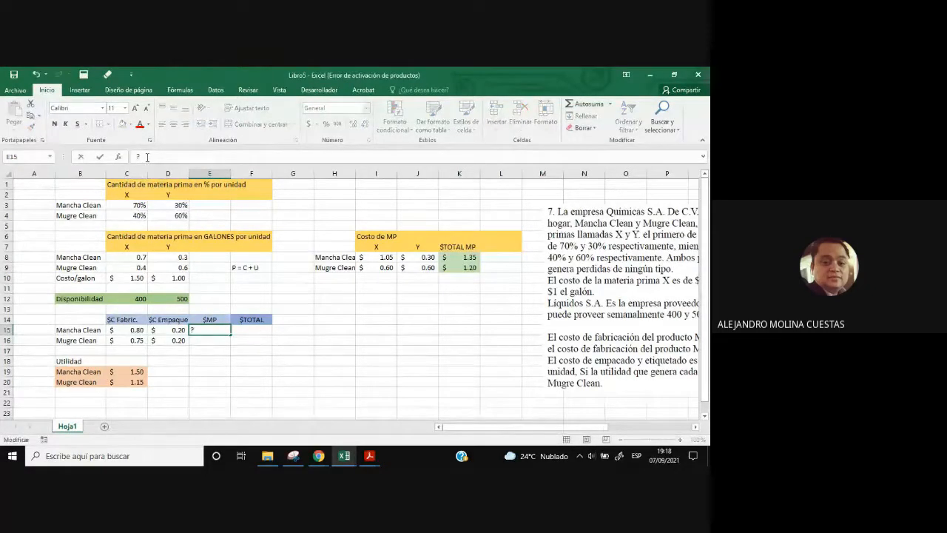
key("BackSpace")
type("=")
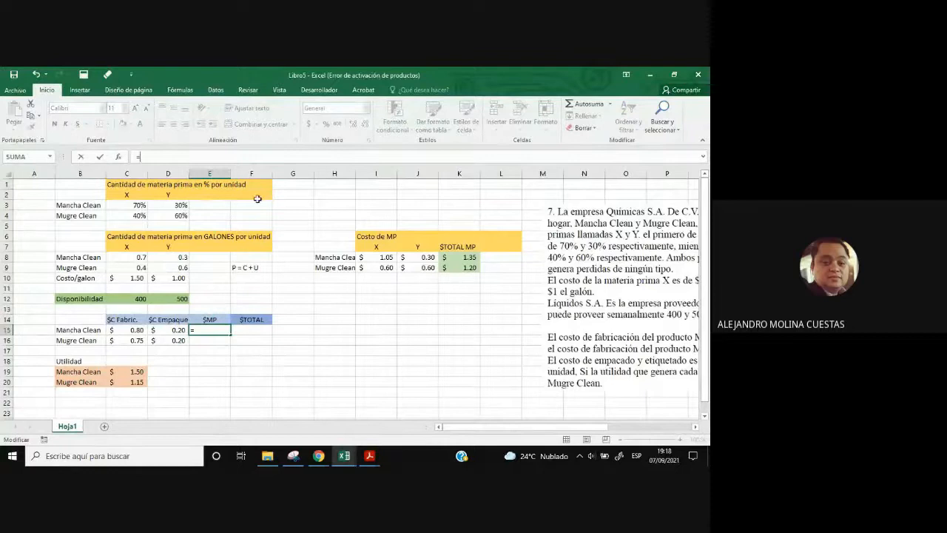
left_click(460, 257)
key("Return")
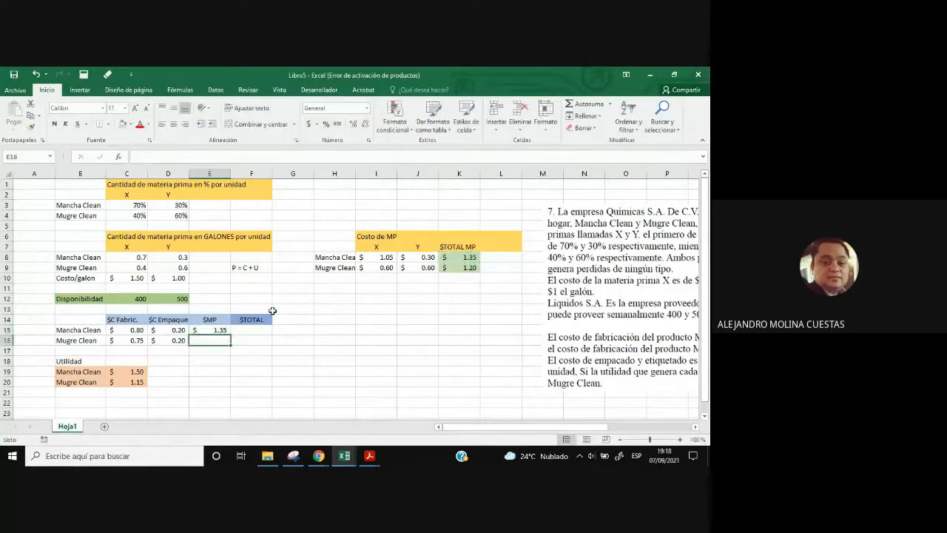
left_click(219, 330)
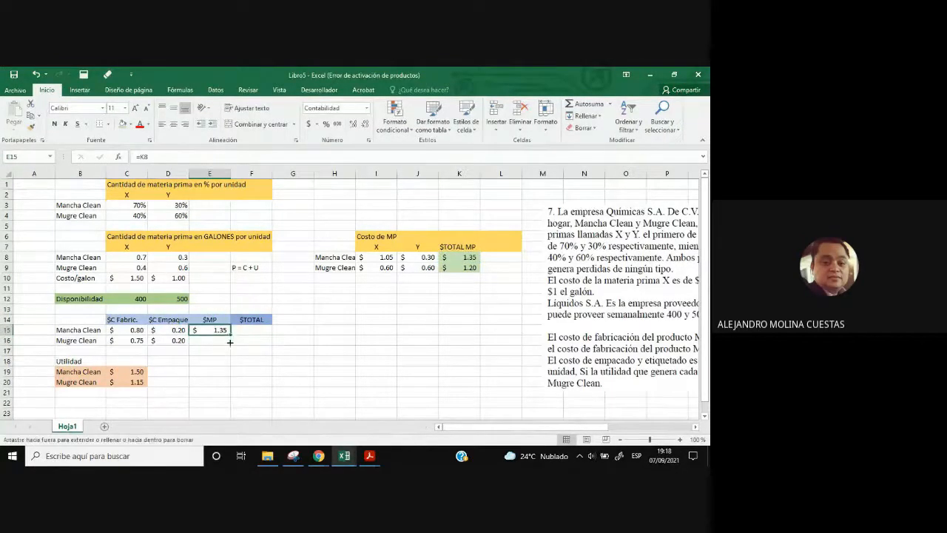
left_click_drag(226, 337, 224, 346)
left_click(251, 329)
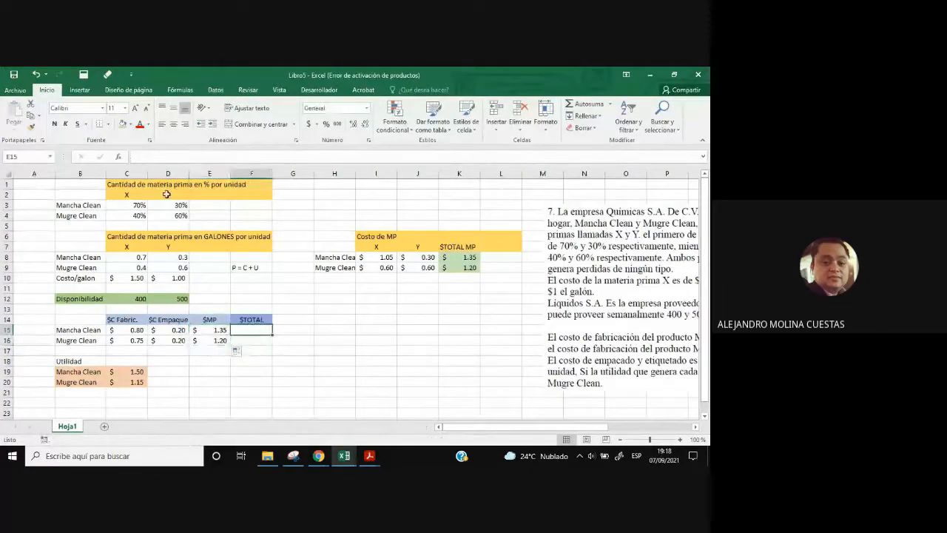
- Insert the SUMA function in F15 over C15:E15 to total Mancha Clean's costs
left_click(119, 158)
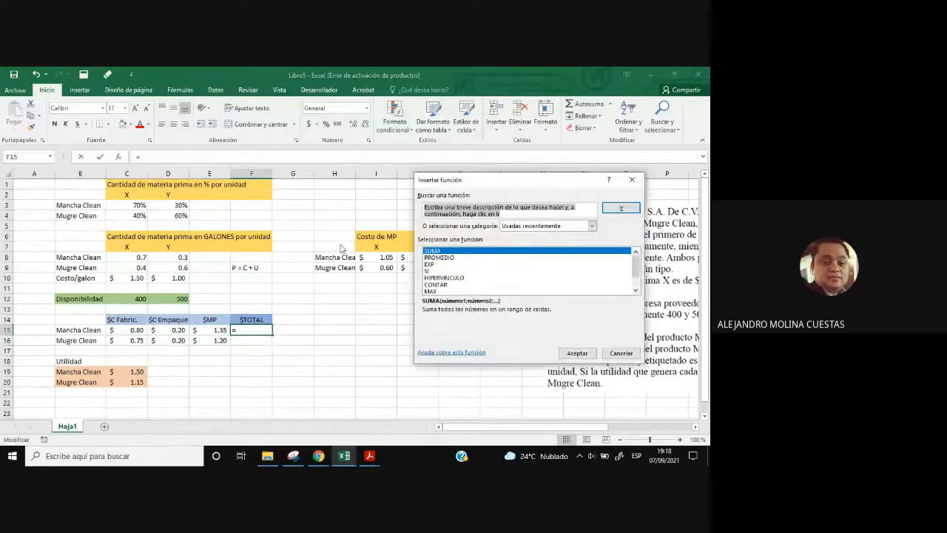
double_click(432, 252)
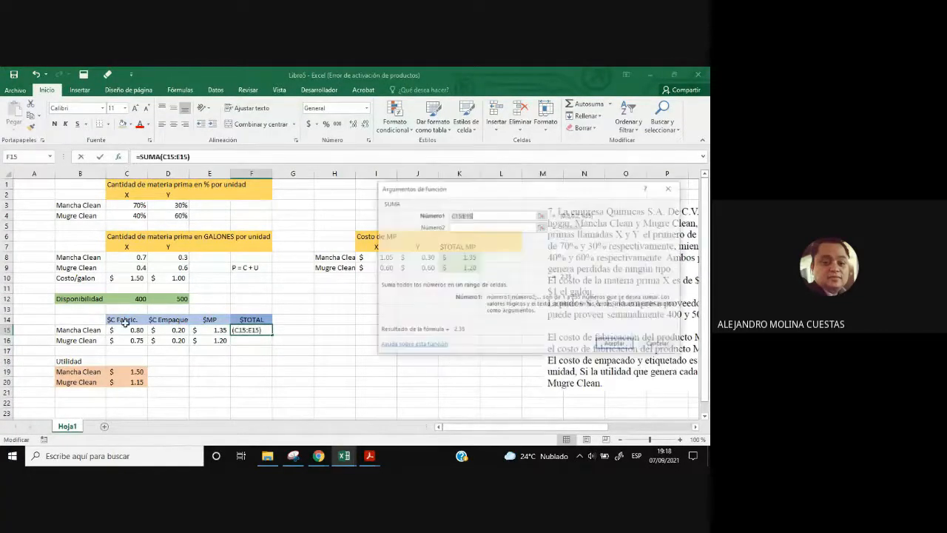
left_click_drag(126, 328, 213, 332)
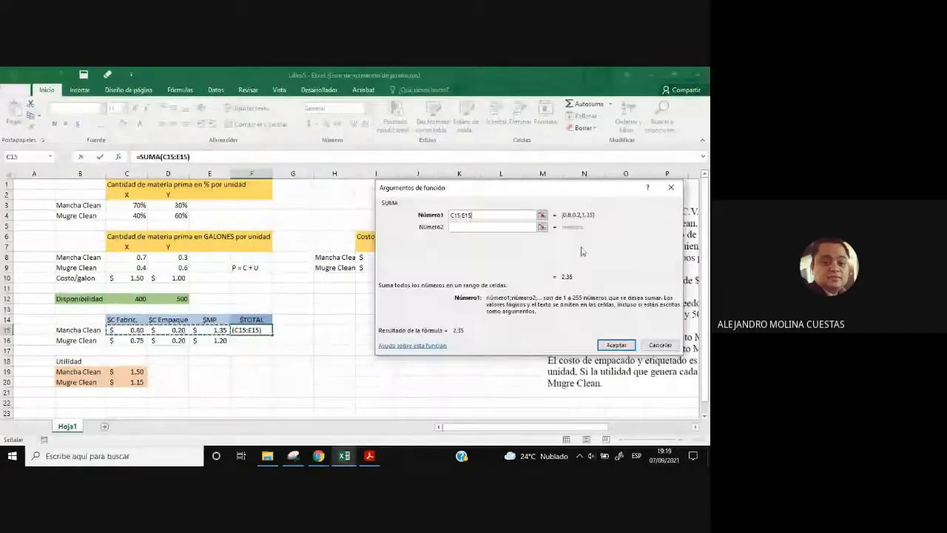
left_click(615, 342)
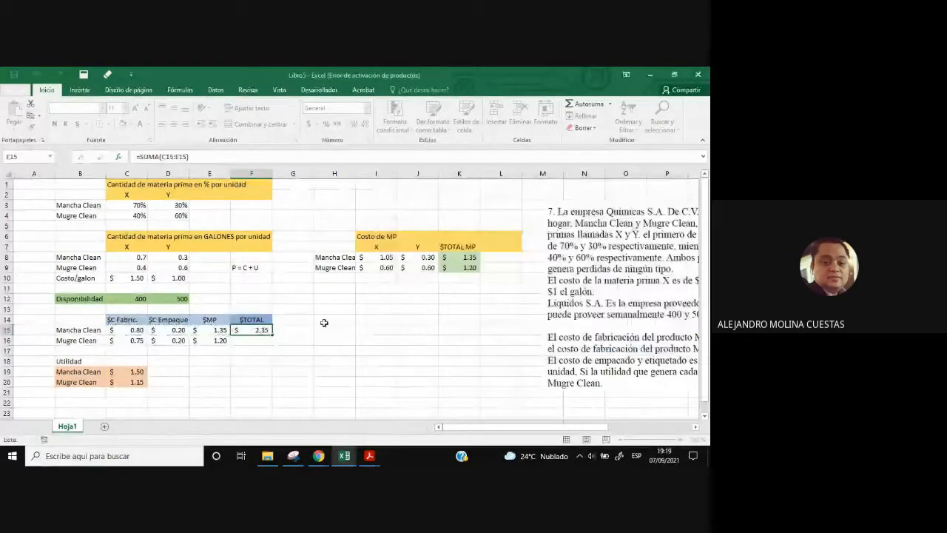
- Copy the F15 cost total down to F16 and give F15:F16 a blue fill
double_click(273, 334)
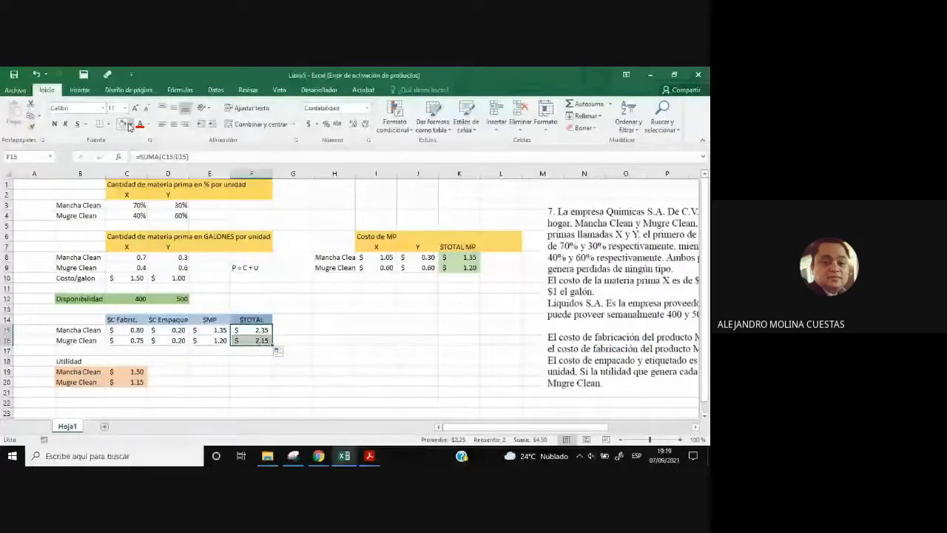
left_click(129, 126)
left_click(413, 364)
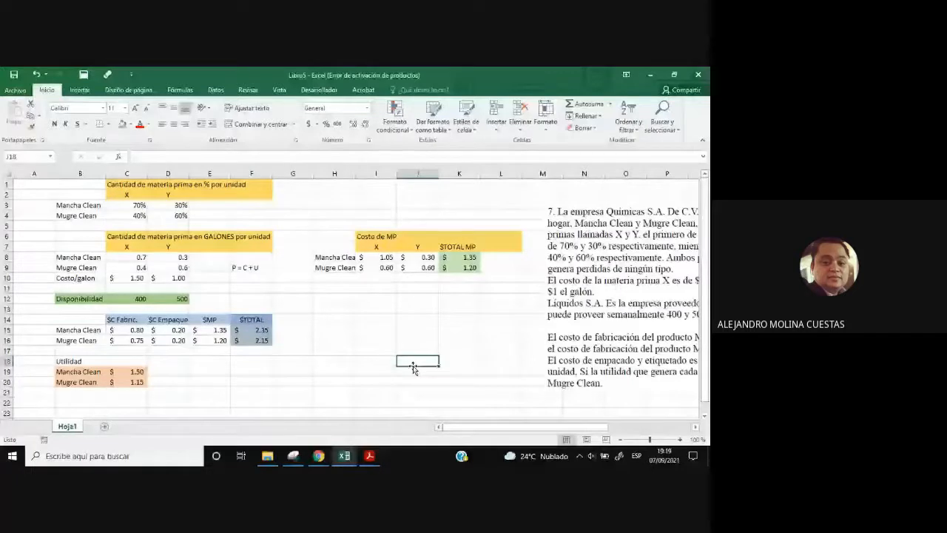
- Highlight the P = C + U formula note in F9 with a yellow fill
left_click(231, 266)
left_click(130, 124)
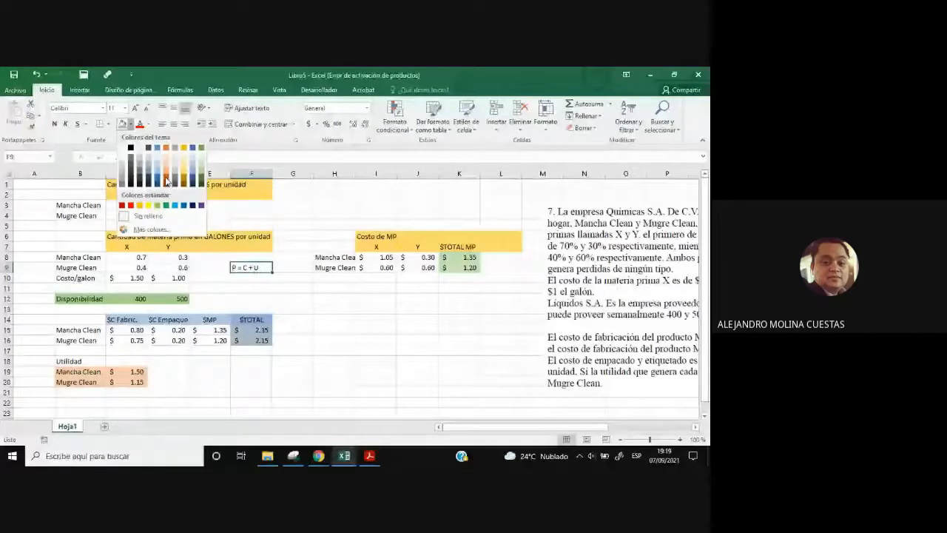
left_click(148, 205)
left_click(334, 308)
scroll(246, 238, "down", 1)
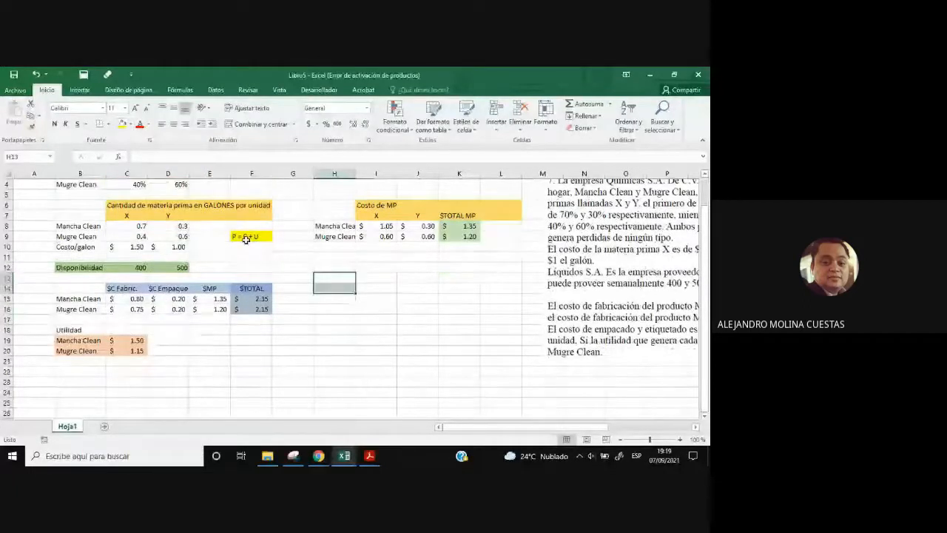
- Enter the heading Precio in D18 beside Utilidad and centre it
left_click(247, 239)
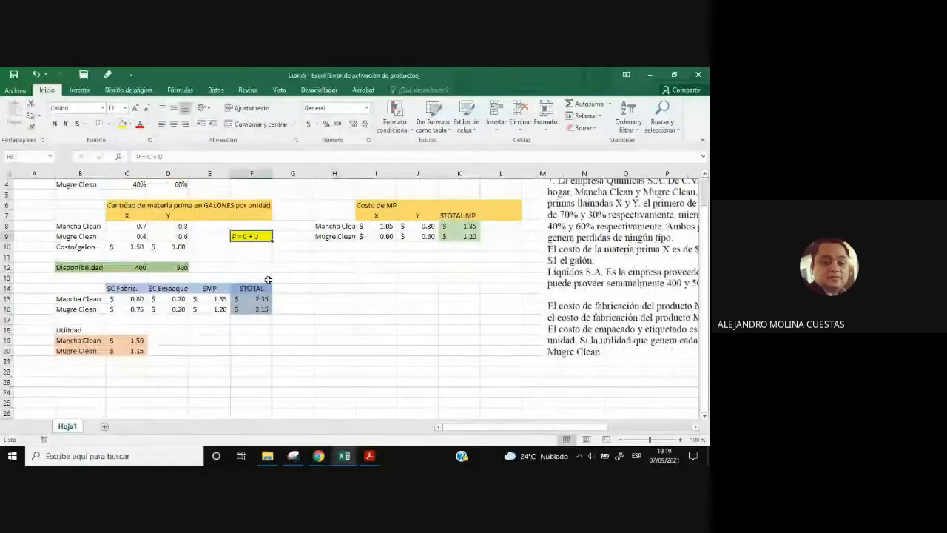
left_click(203, 330)
left_click(173, 330)
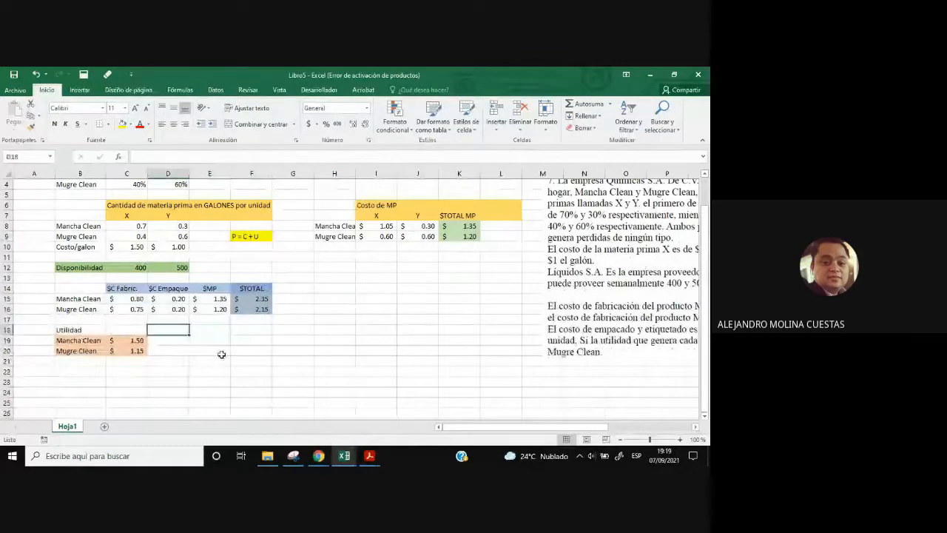
type("Precio")
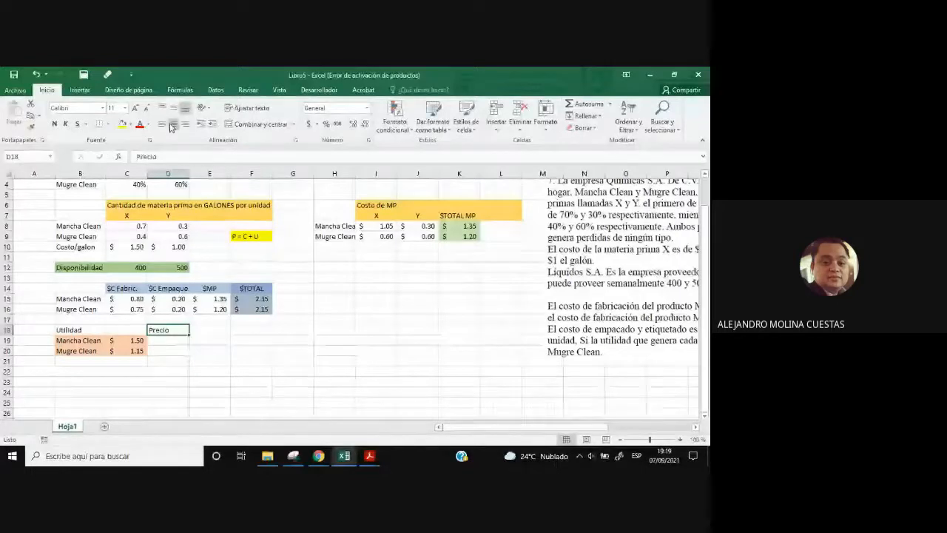
left_click(174, 125)
- Enter the formula =F15+C19 in D19 to calculate the price of Mancha Clean
left_click(162, 338)
left_click(145, 156)
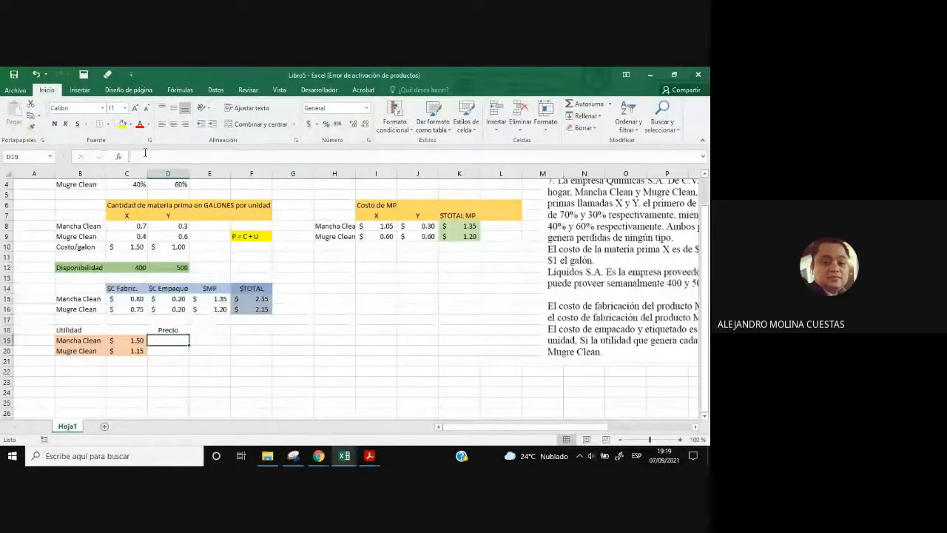
type("=")
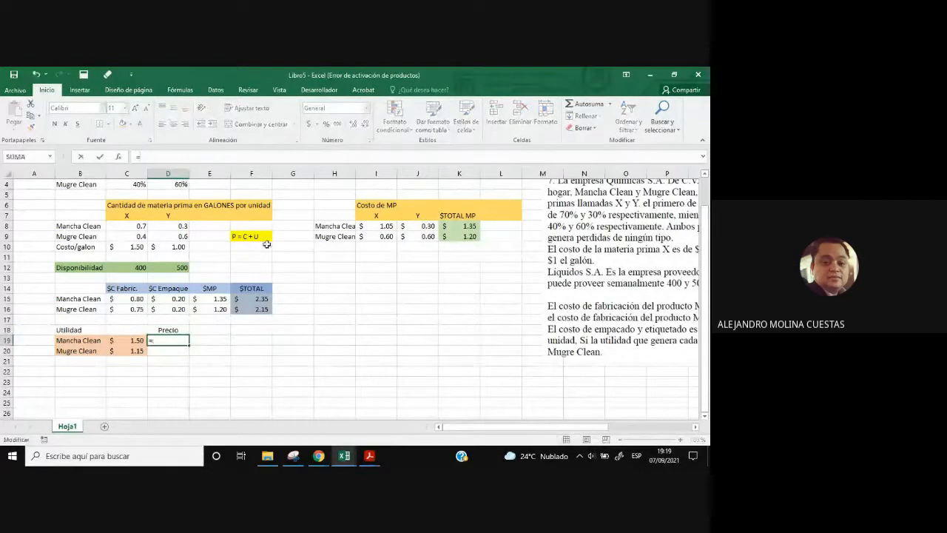
left_click(259, 298)
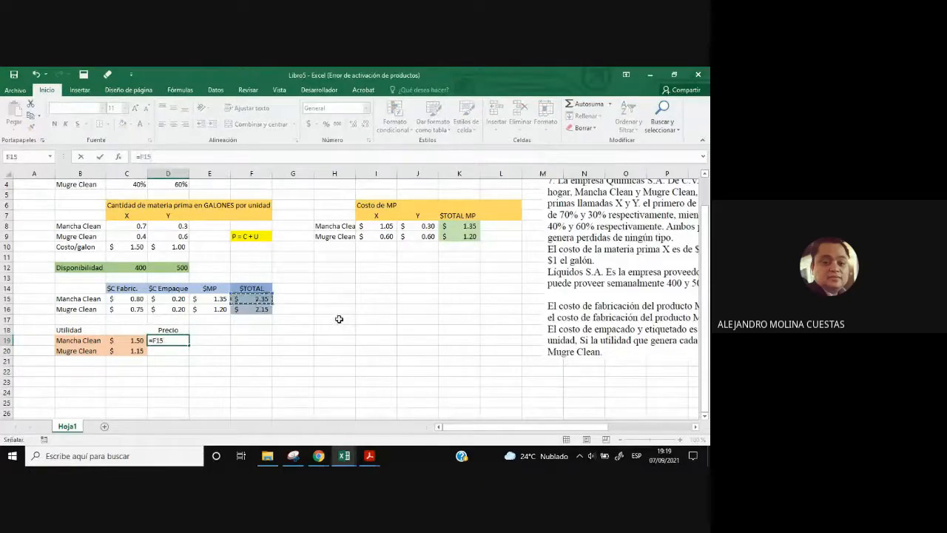
type("+")
left_click(135, 342)
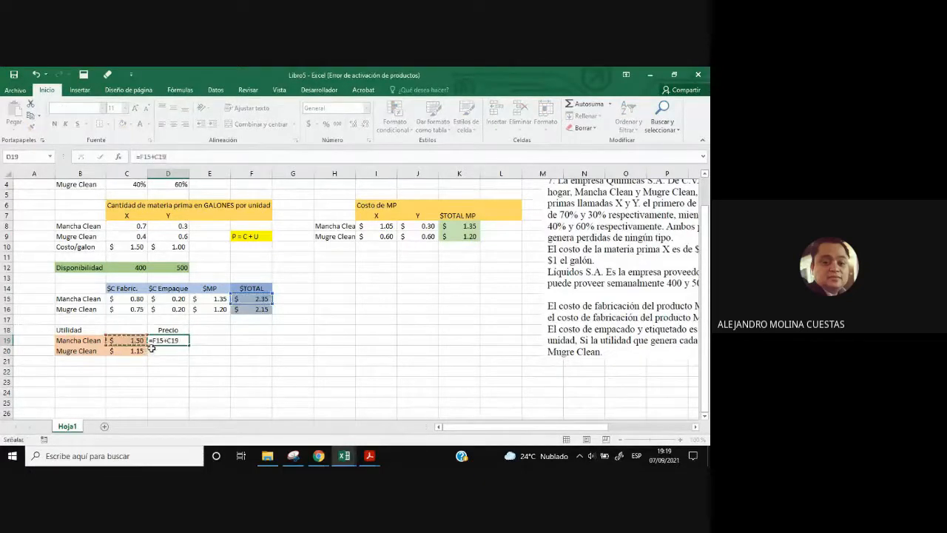
key("Return")
- Copy the D19 price formula down to D20 for Mugre Clean and check its cell references
left_click(179, 341)
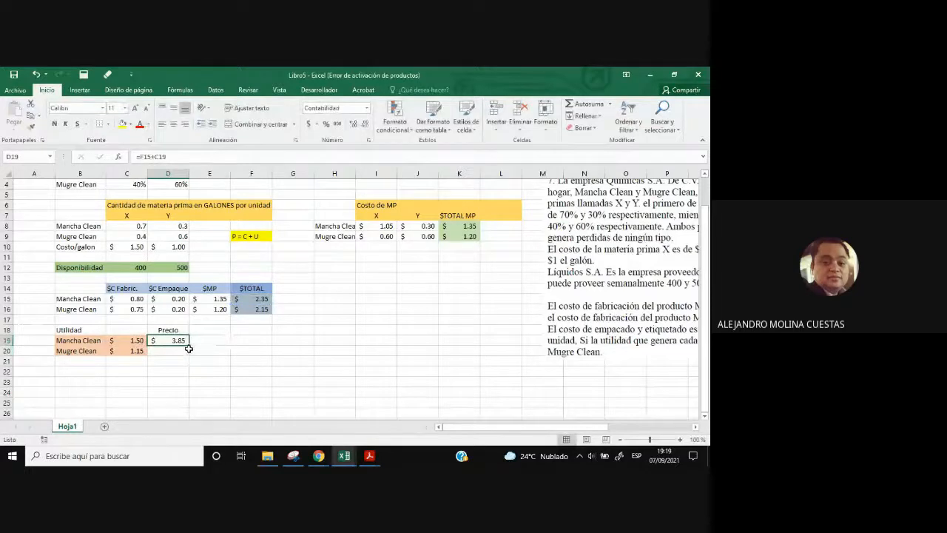
left_click_drag(189, 346, 190, 355)
left_click(185, 352)
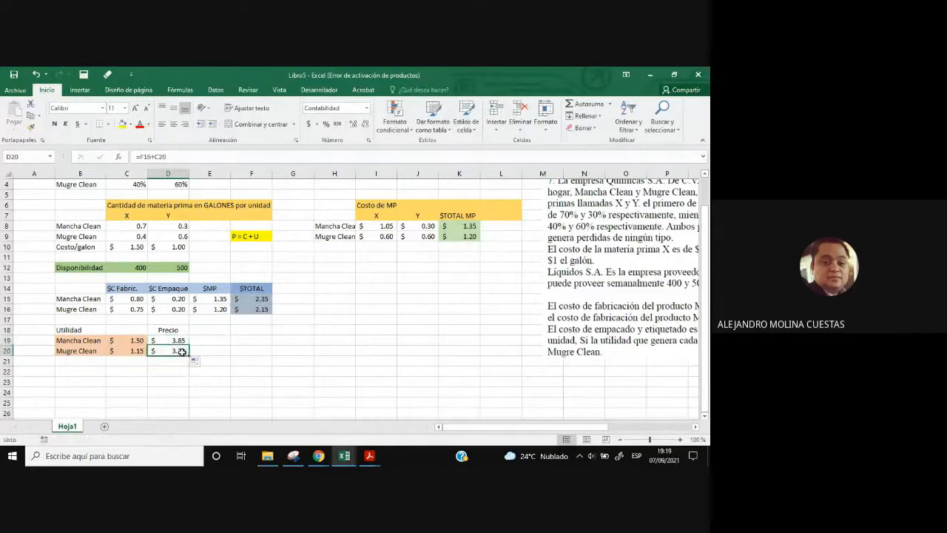
left_click(156, 158)
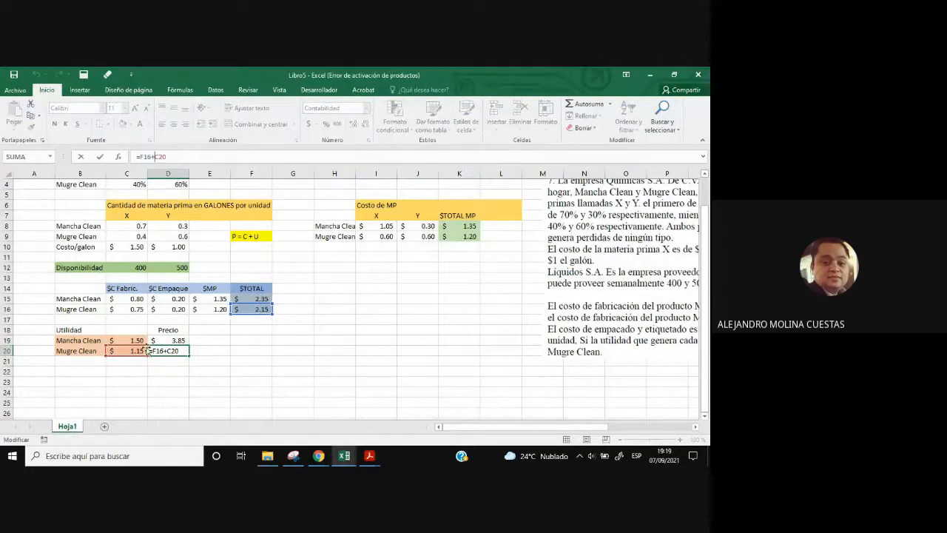
key("Return")
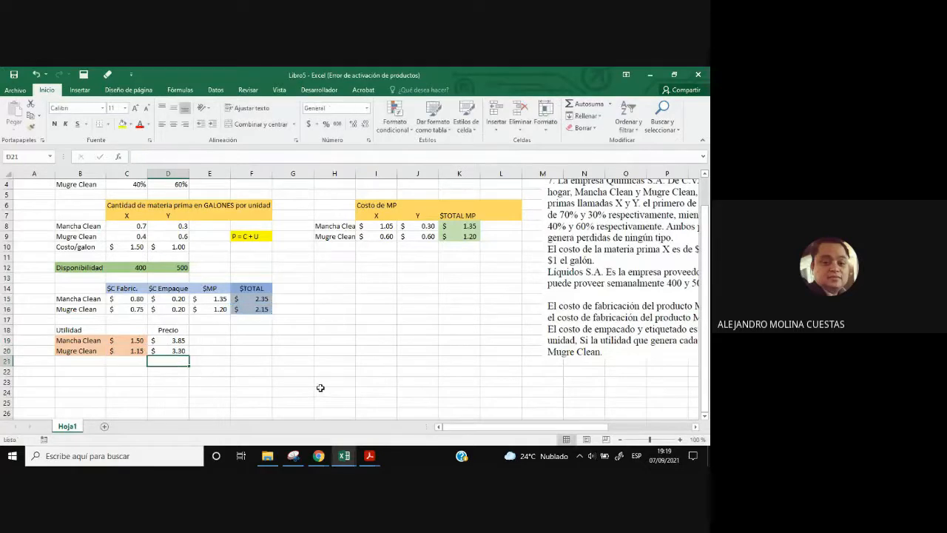
- Give the prices in D19:D20 an orange fill and make them bold
left_click_drag(176, 340, 175, 351)
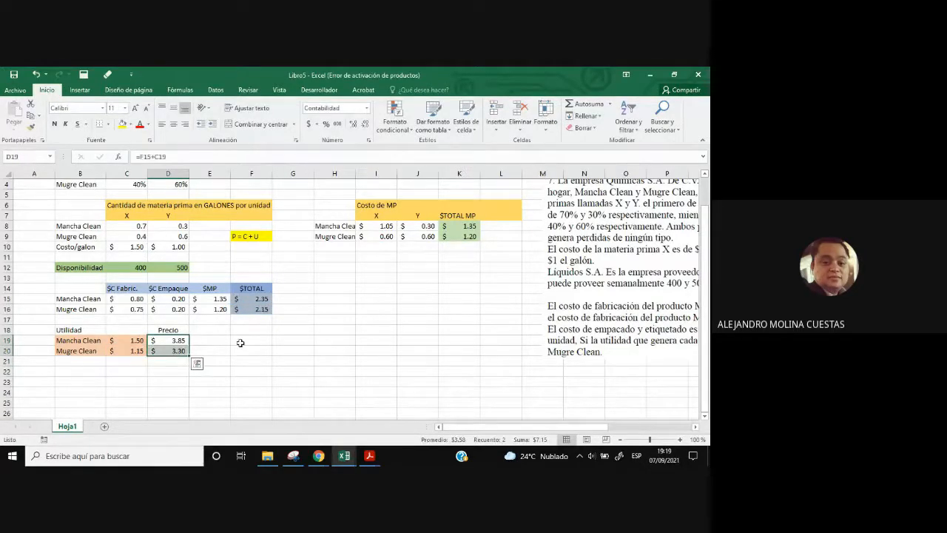
left_click(130, 125)
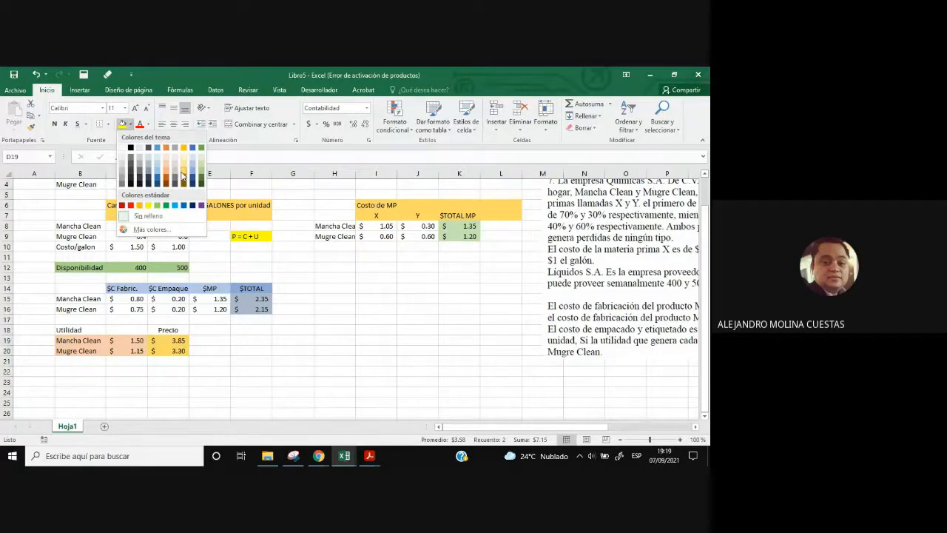
left_click(183, 176)
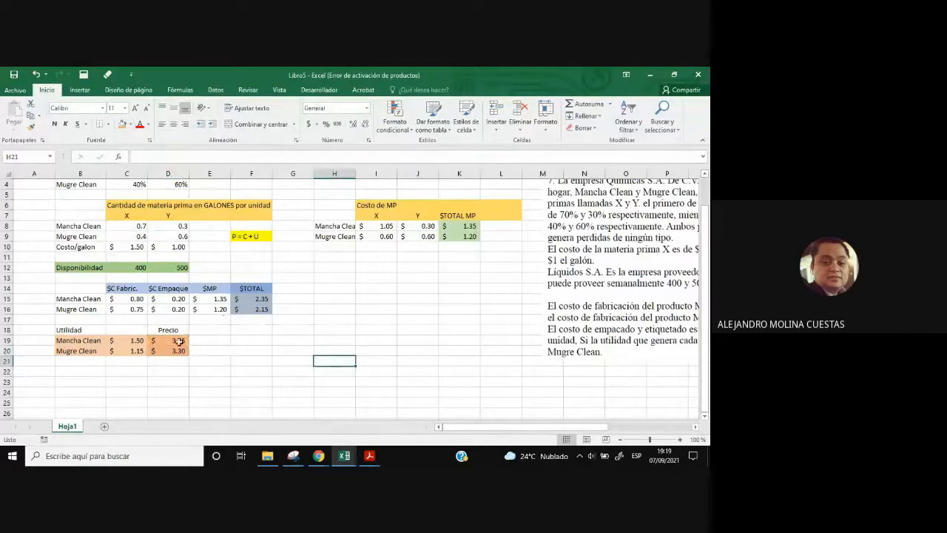
left_click_drag(176, 341, 177, 351)
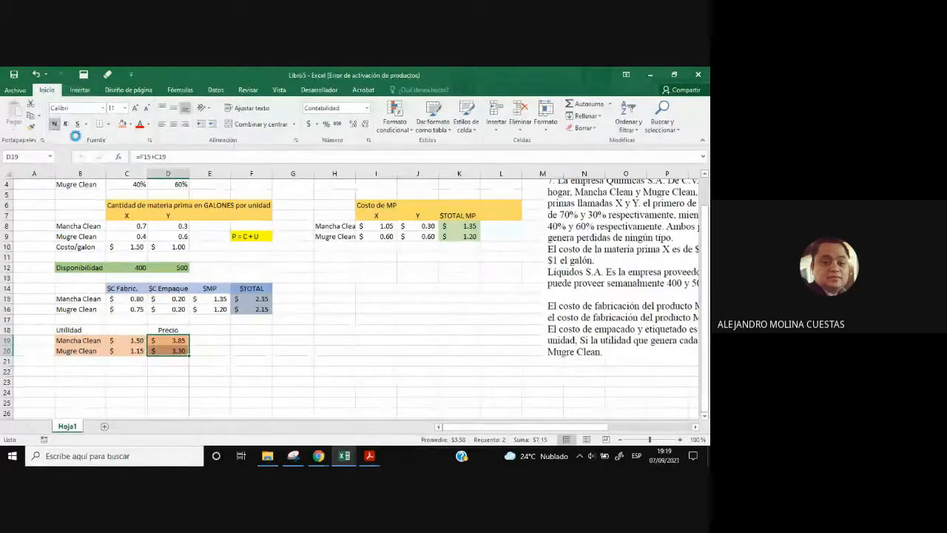
left_click(435, 322)
- Move the exercise 7 statement picture slightly up and left so that it starts in column M at row 2
scroll(481, 344, "up", 1)
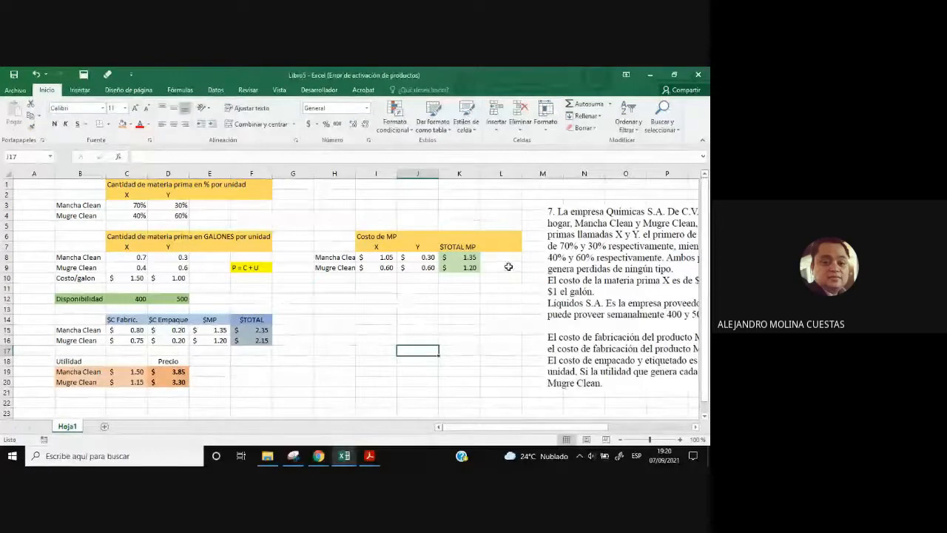
left_click_drag(566, 427, 629, 428)
left_click(474, 307)
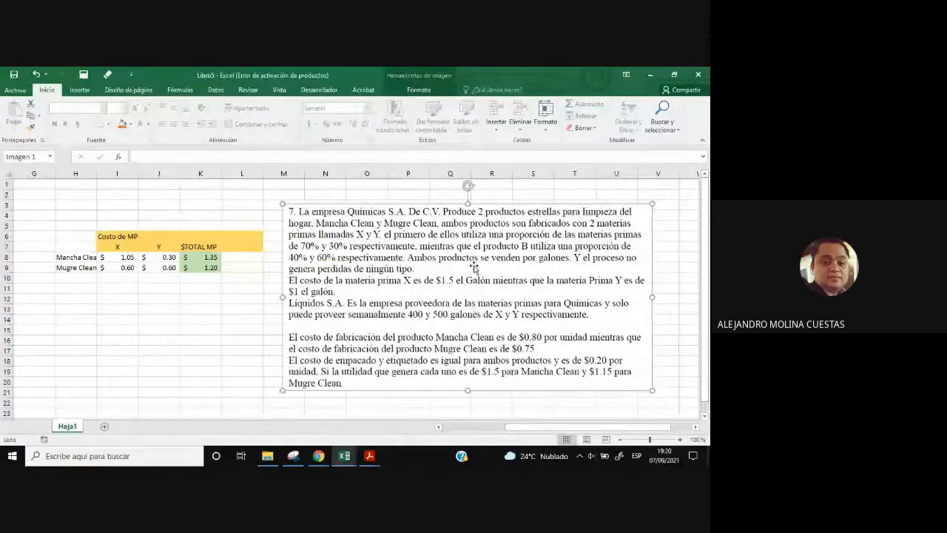
mouse_move(473, 267)
left_mouse_down()
mouse_move(449, 248)
mouse_move(461, 251)
mouse_move(462, 266)
mouse_move(458, 255)
left_mouse_up()
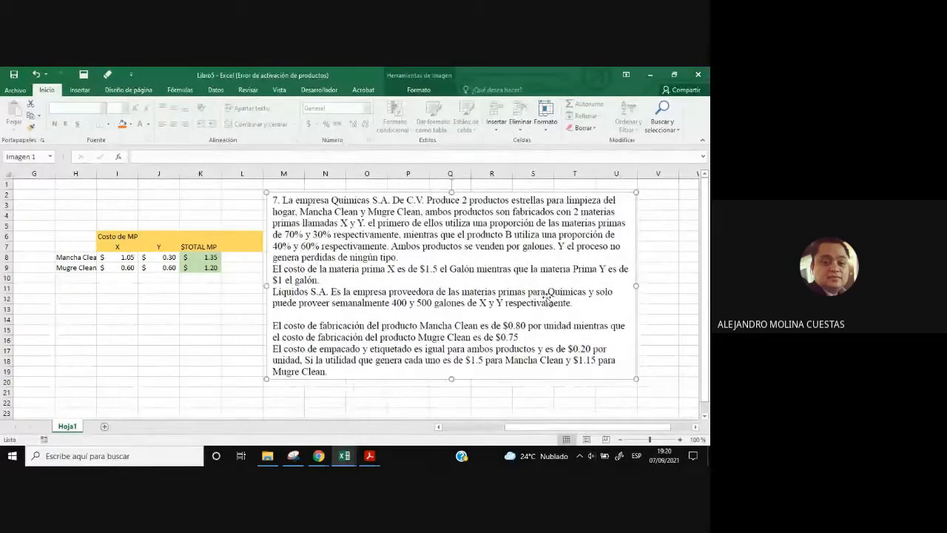
left_click(529, 407)
left_click_drag(518, 427, 410, 415)
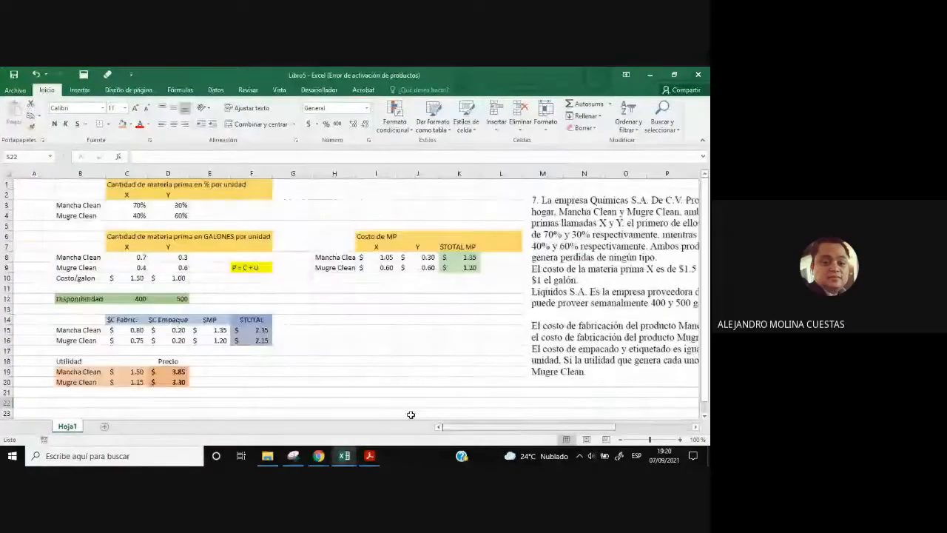
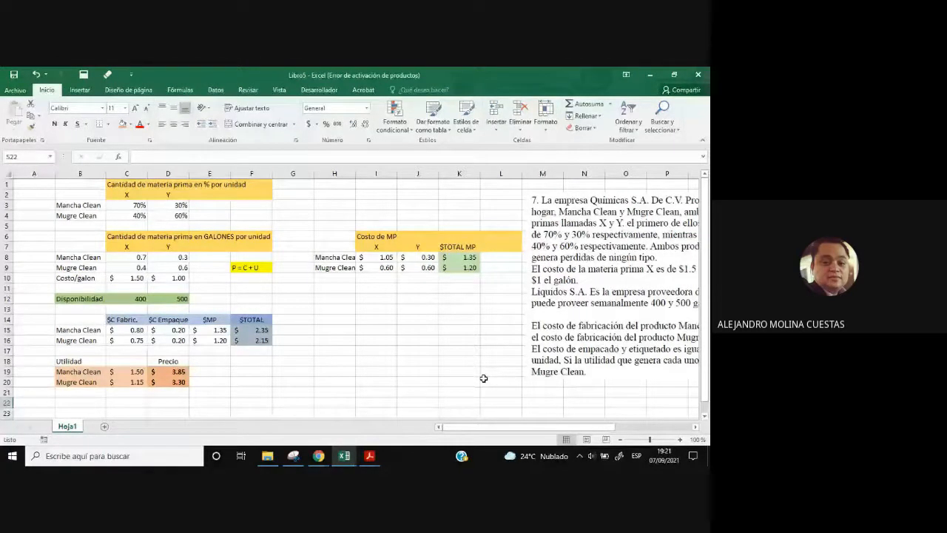
- Review the X and Y gallon quantities in the raw-material table and the Disponibilidad values in C12 and D12
left_click_drag(524, 427, 544, 436)
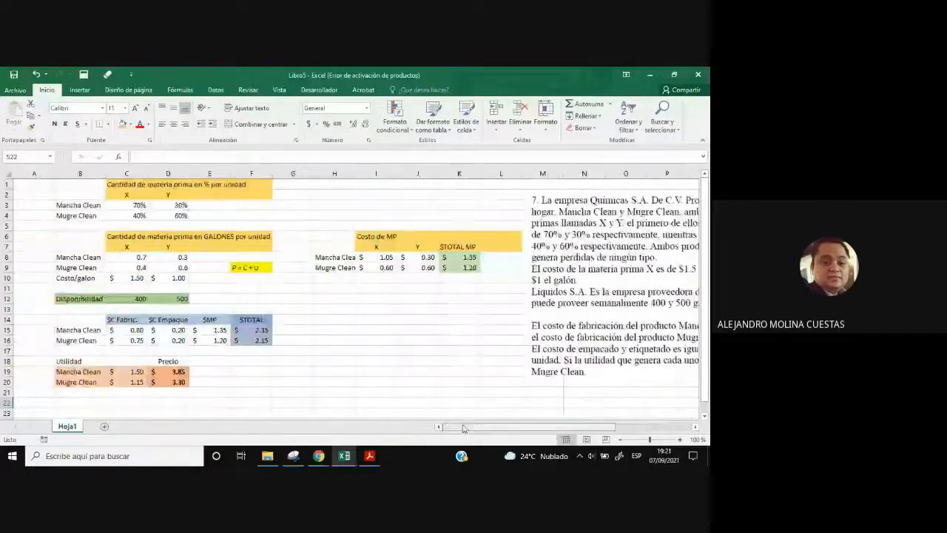
left_click(130, 249)
left_click_drag(132, 253, 168, 280)
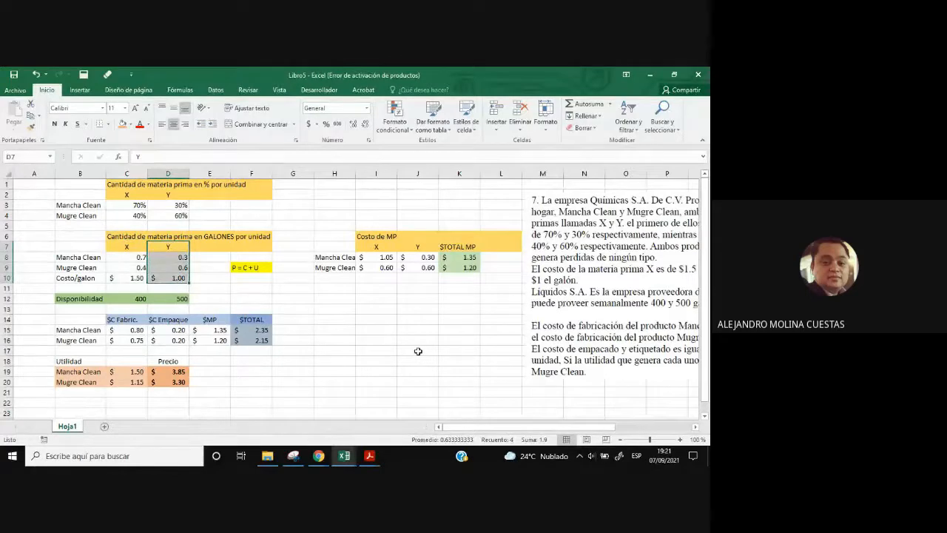
left_click(138, 299)
left_click(169, 298)
left_click(139, 298)
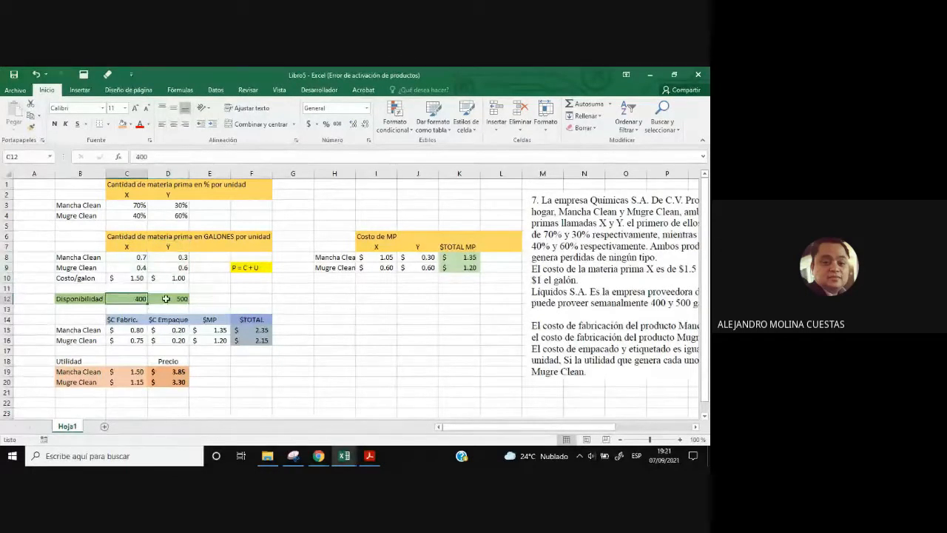
left_click(167, 299)
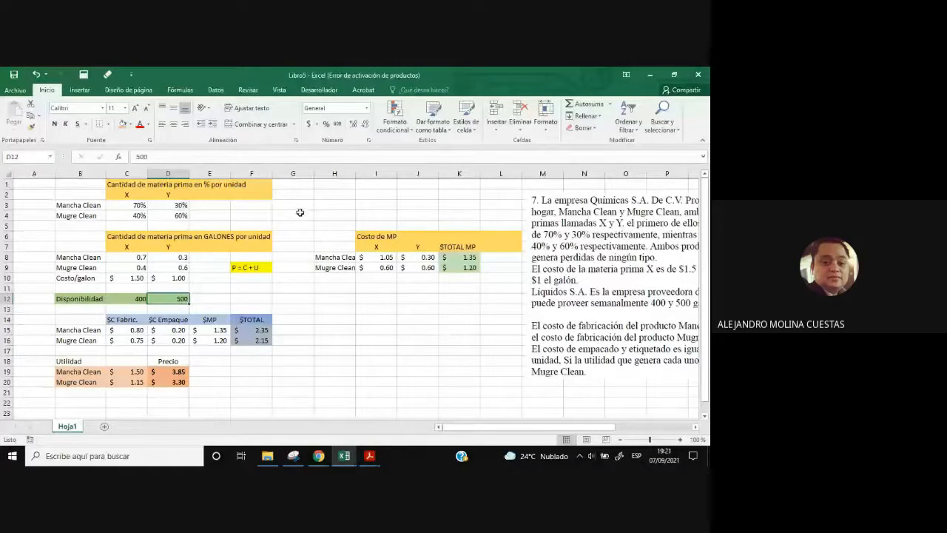
- Narrow the empty column G and reposition the exercise statement picture beside the Costo de MP table
left_click_drag(314, 173, 288, 184)
left_click(529, 289)
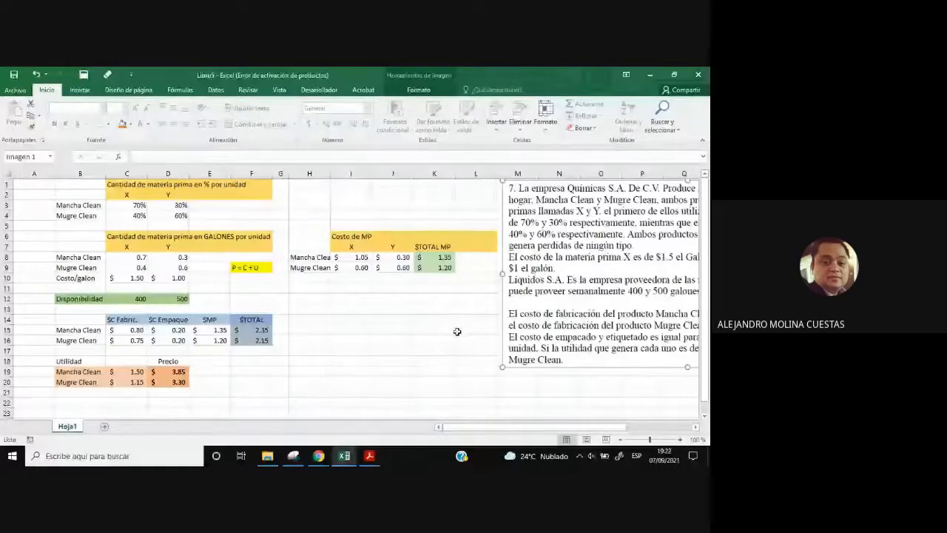
mouse_move(544, 283)
left_mouse_down()
mouse_move(569, 286)
mouse_move(549, 295)
left_mouse_up()
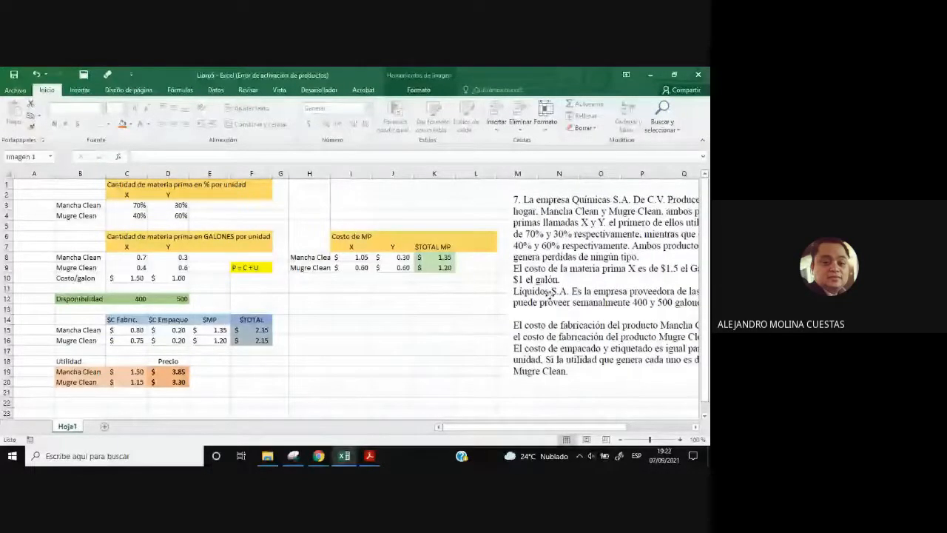
left_click_drag(548, 294, 548, 290)
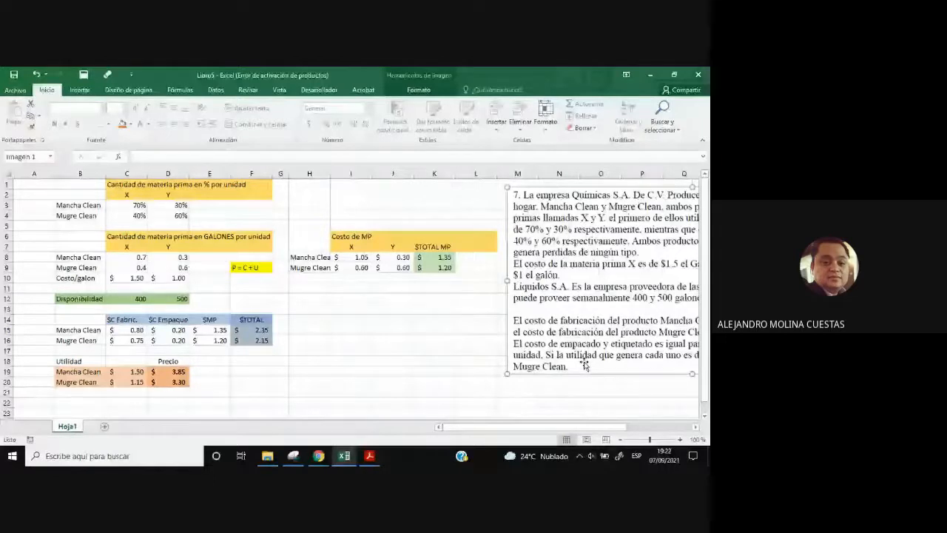
- Label cell F19 "Ingresos Totales", beside the Utilidad and Precio table
left_click(311, 289)
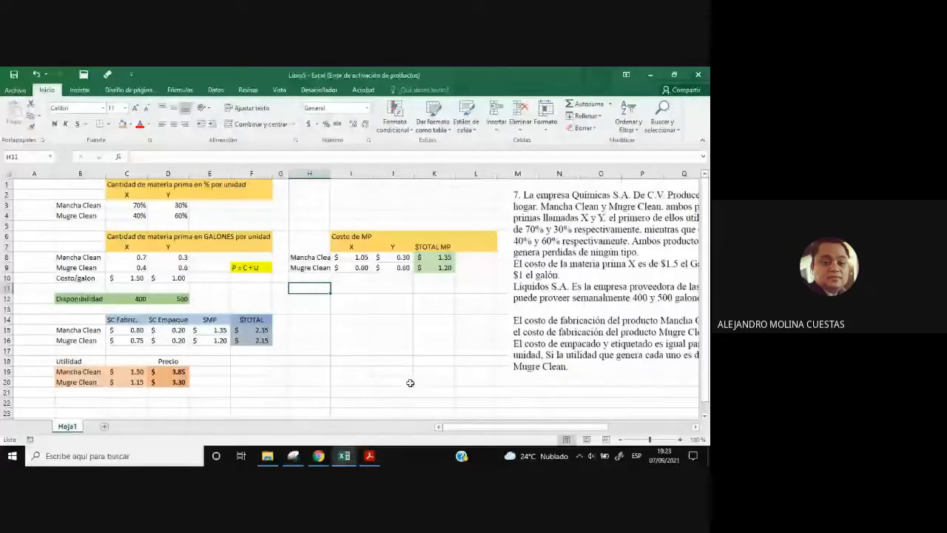
scroll(410, 383, "down", 2)
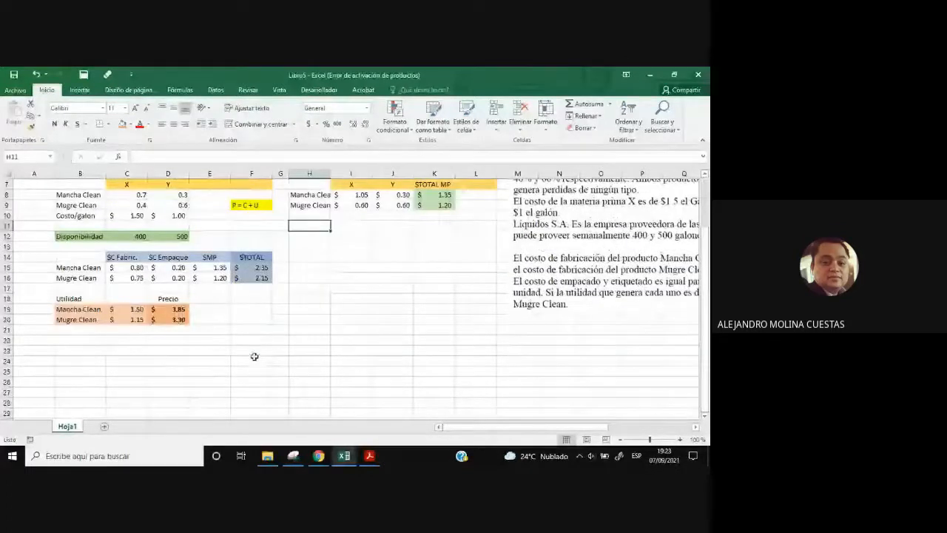
left_click(247, 307)
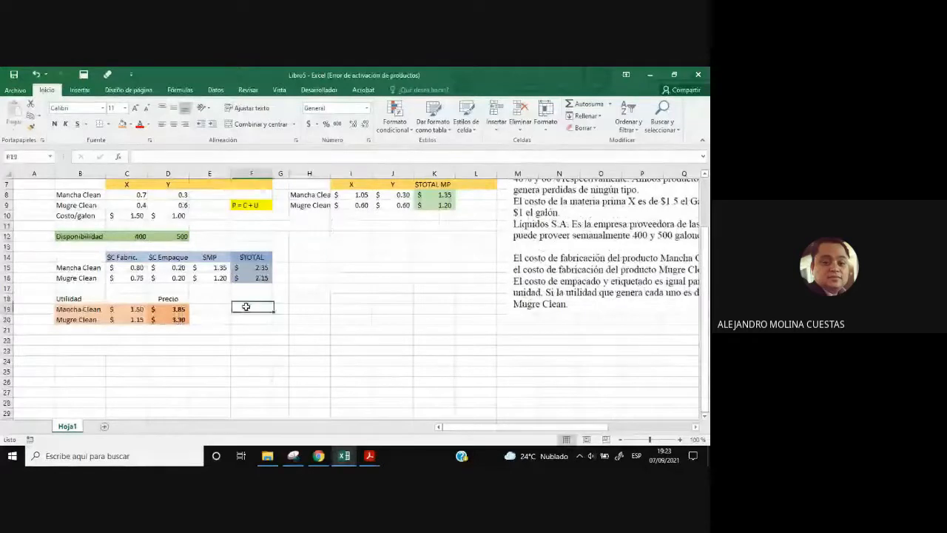
left_click_drag(256, 338, 299, 319)
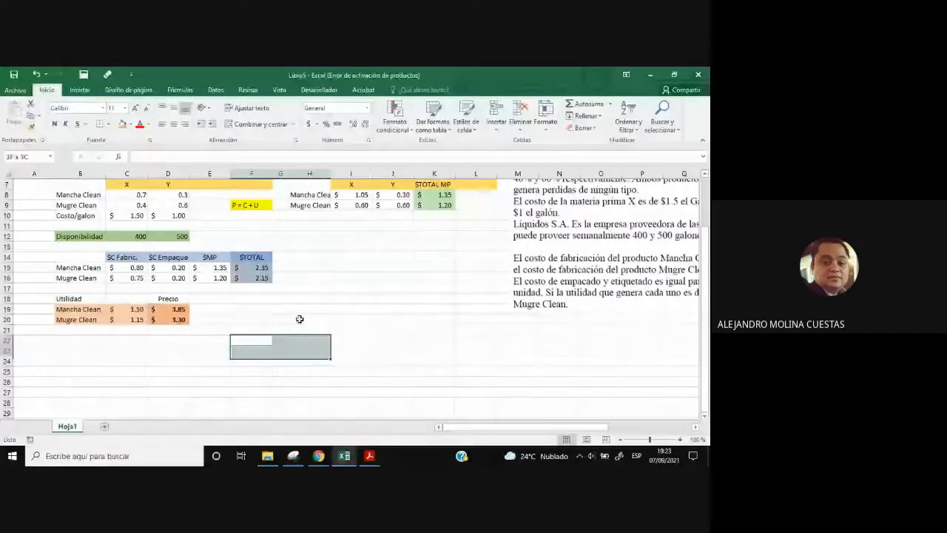
left_click(252, 310)
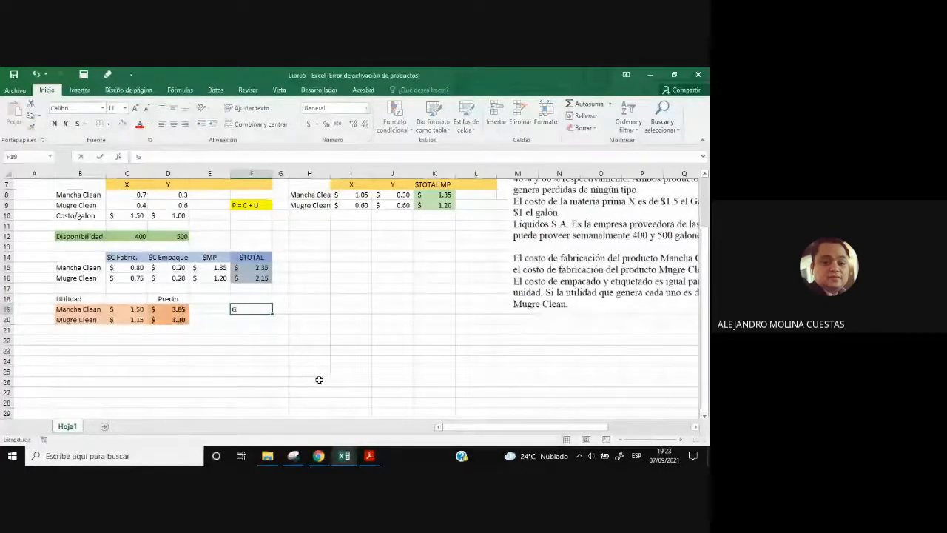
type("Ing")
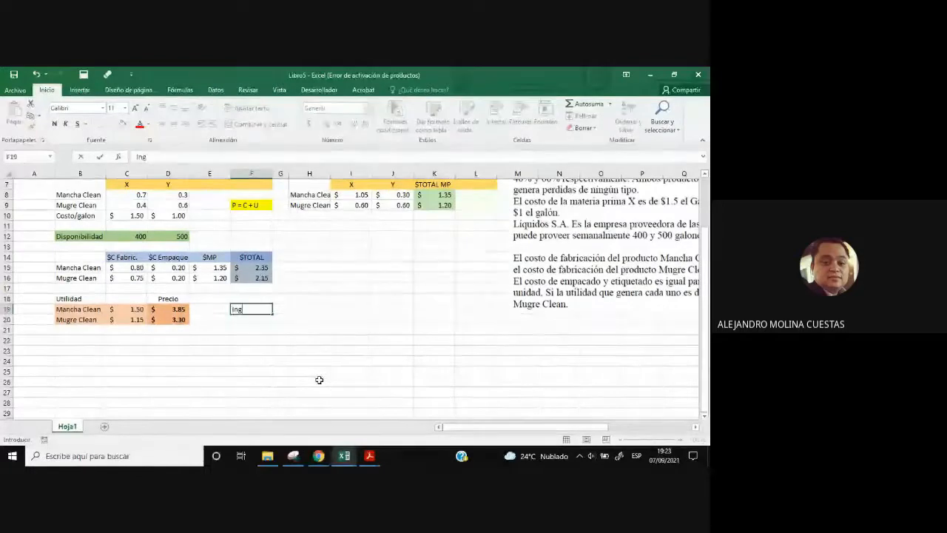
type("resos Totales")
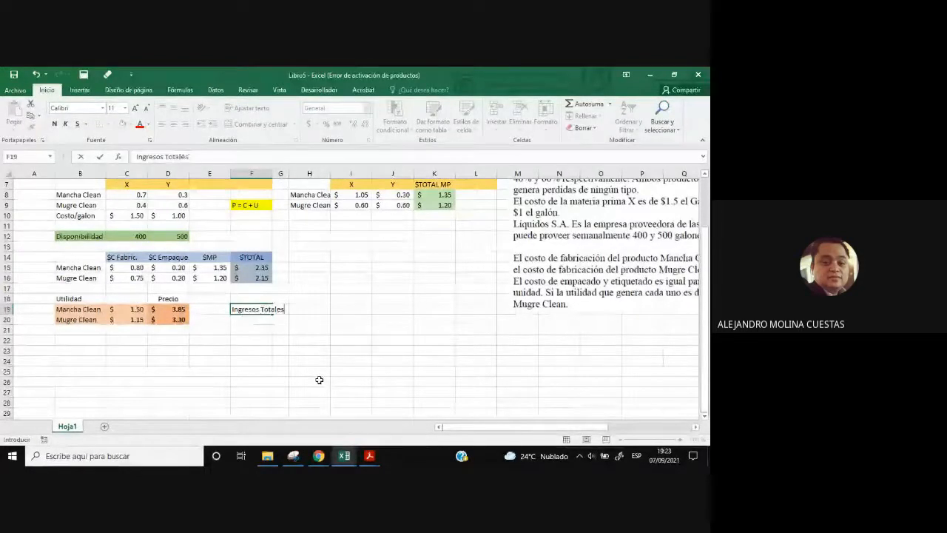
- Give the Ingresos Totales result cell H19 a yellow fill
left_click(309, 309)
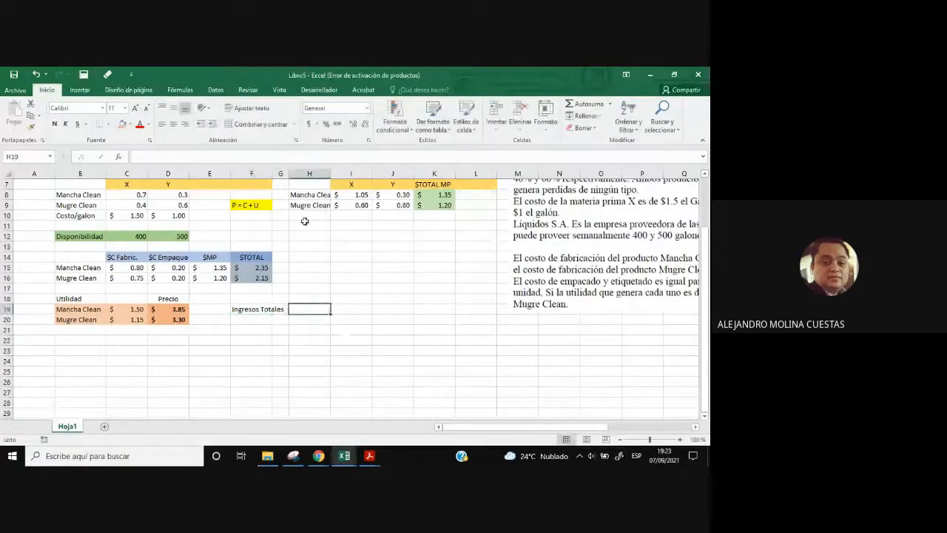
left_click(131, 124)
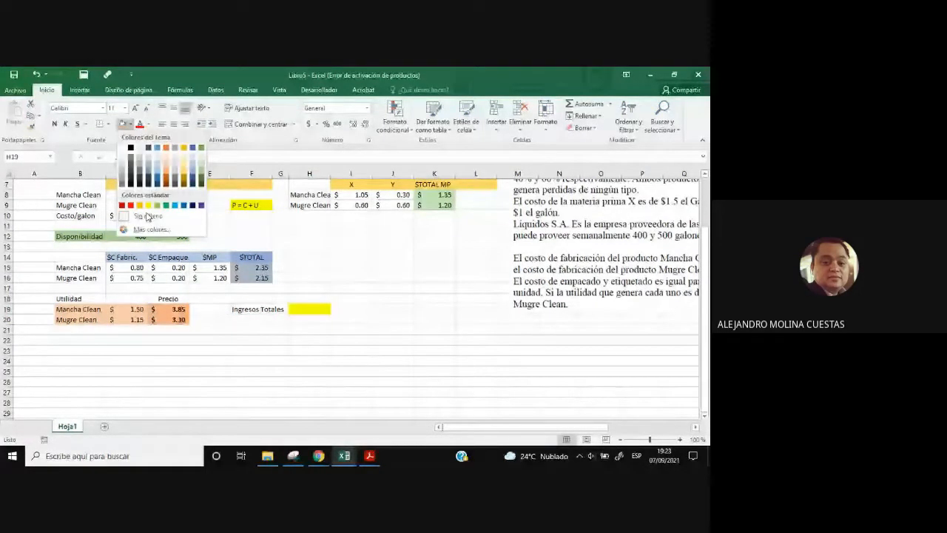
left_click(148, 206)
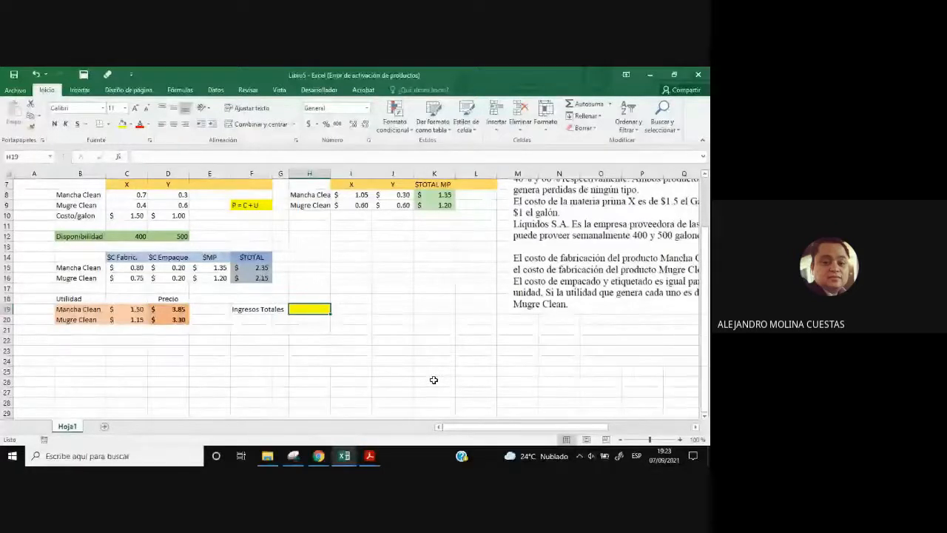
- Enter the heading "Cantidades de galones a producir por producto" in F21
left_click(253, 330)
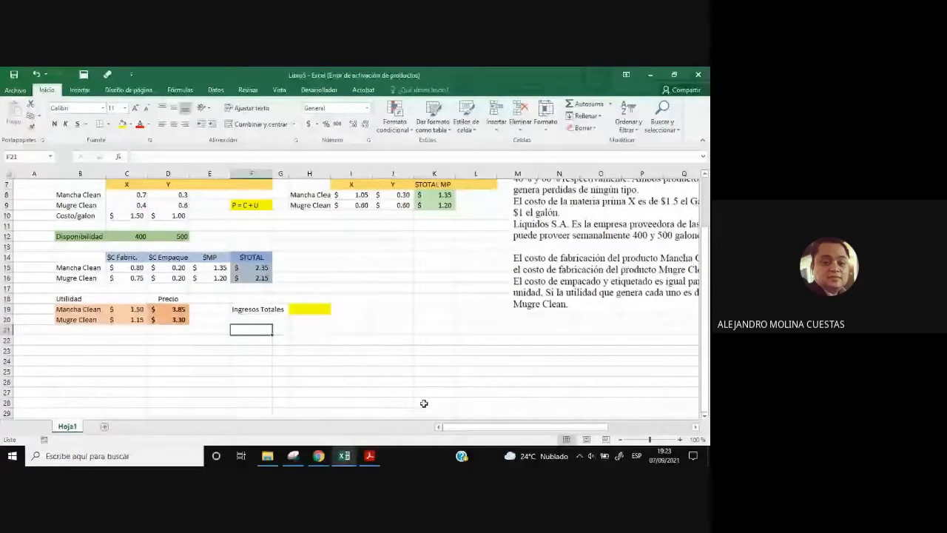
left_click_drag(77, 267, 76, 278)
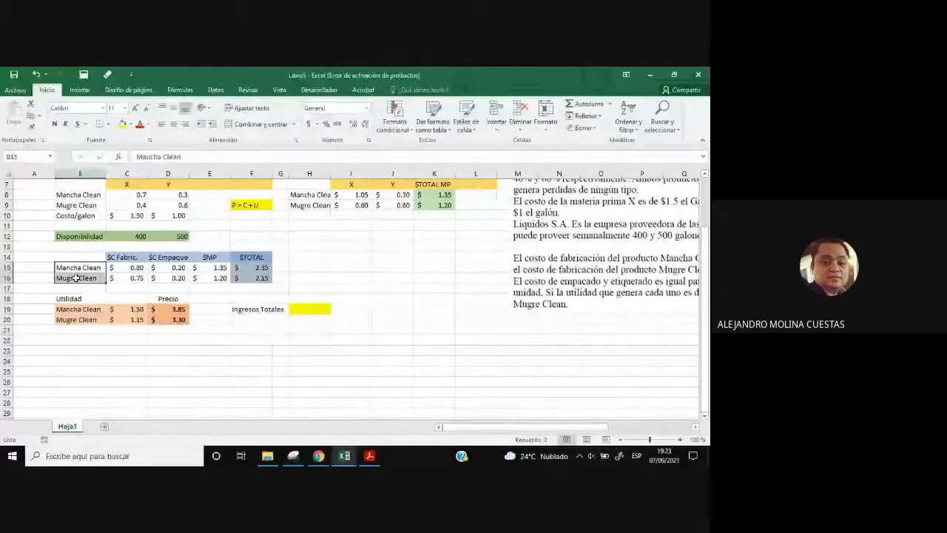
key("ctrl+c")
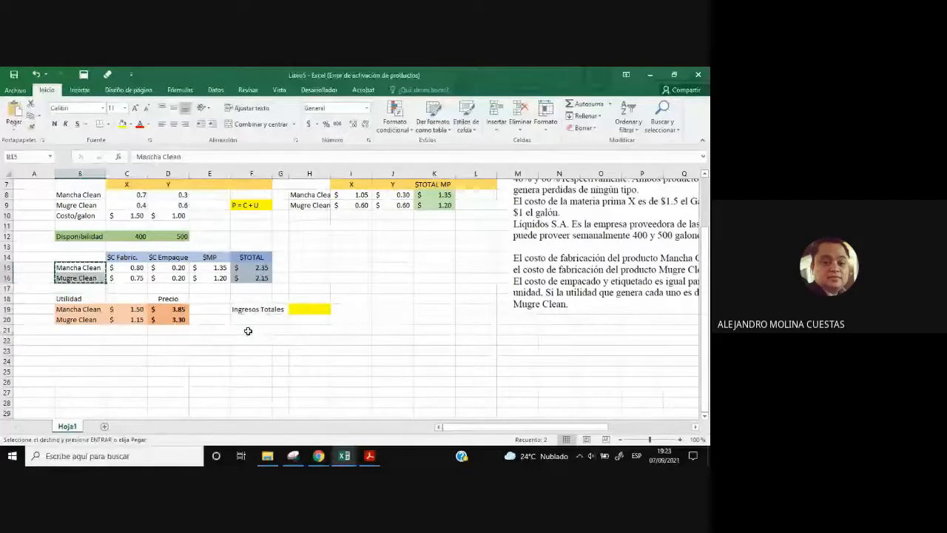
left_click(250, 330)
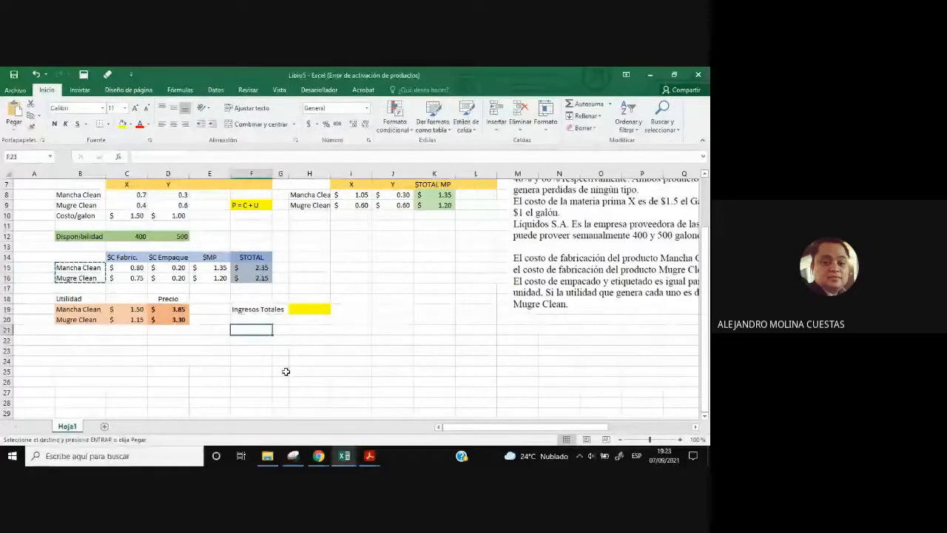
type("Cantidadse}]")
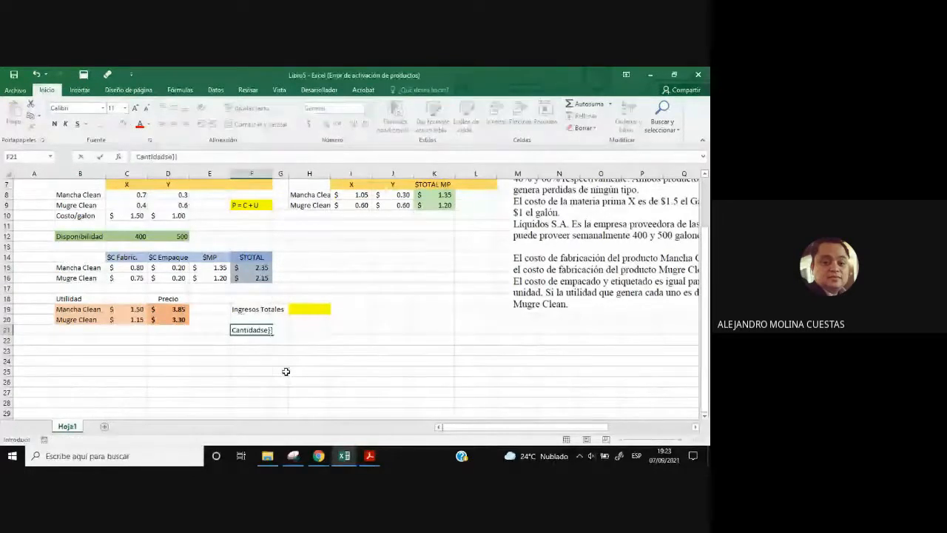
key("BackSpace")
key("BackSpace")
key("BackSpace")
key("BackSpace")
type("es de galo")
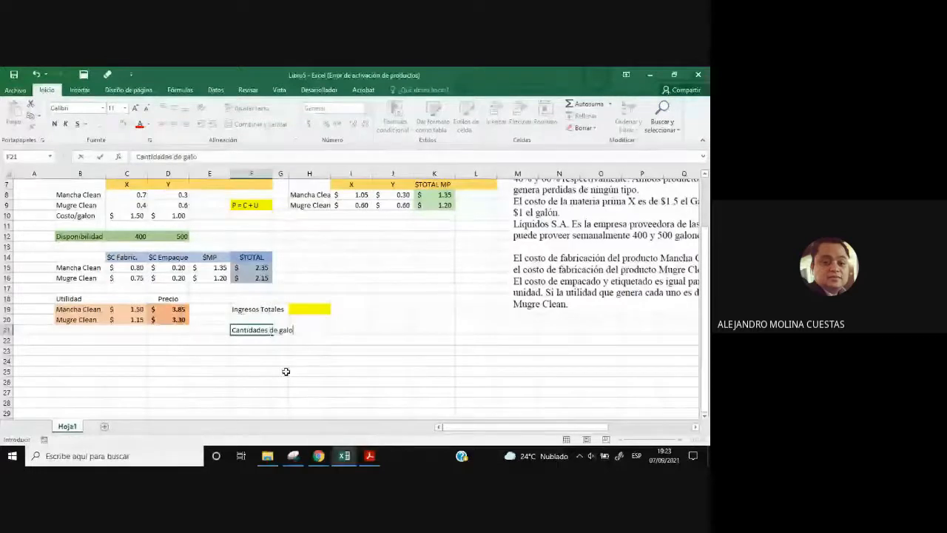
type("nes a produci")
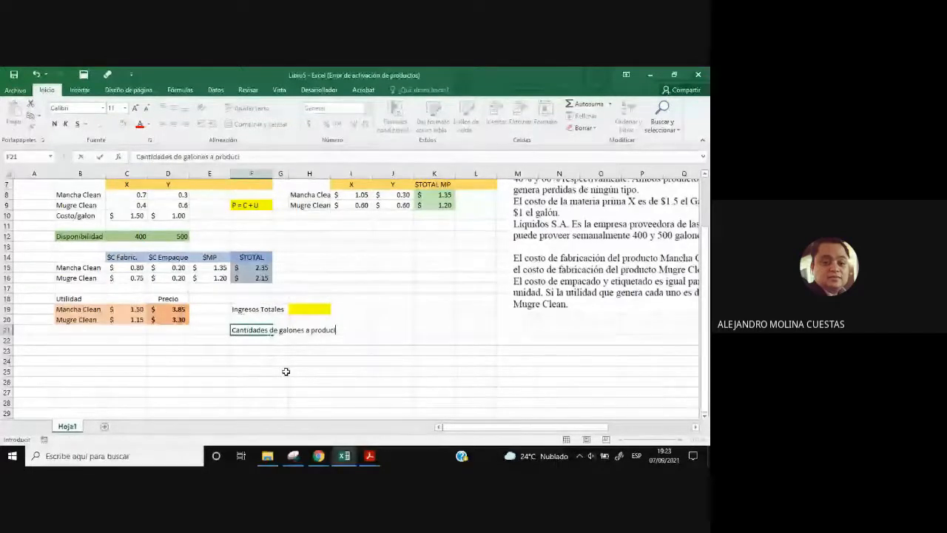
type("r por producto")
key("Return")
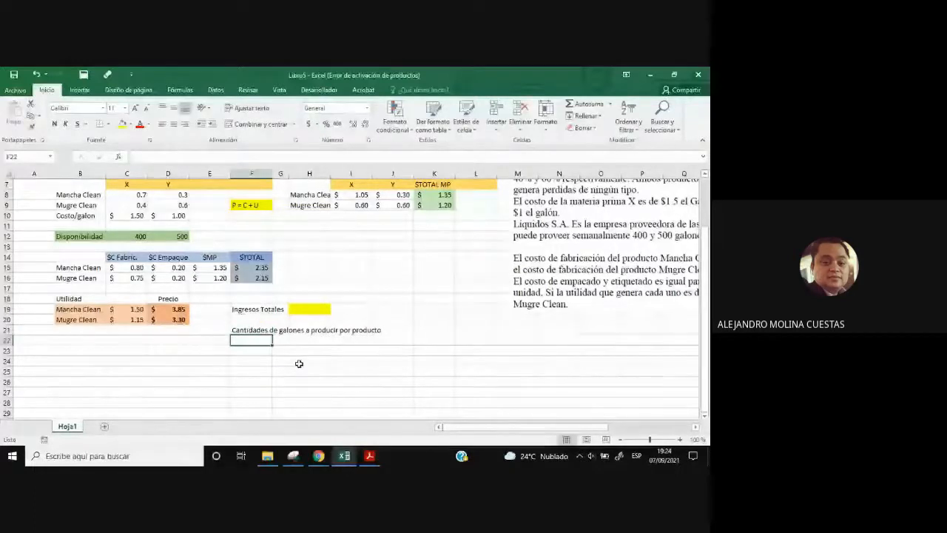
- Copy the product names Mancha Clean and Mugre Clean from B15:B16 into F22:F23
left_click_drag(74, 267, 68, 279)
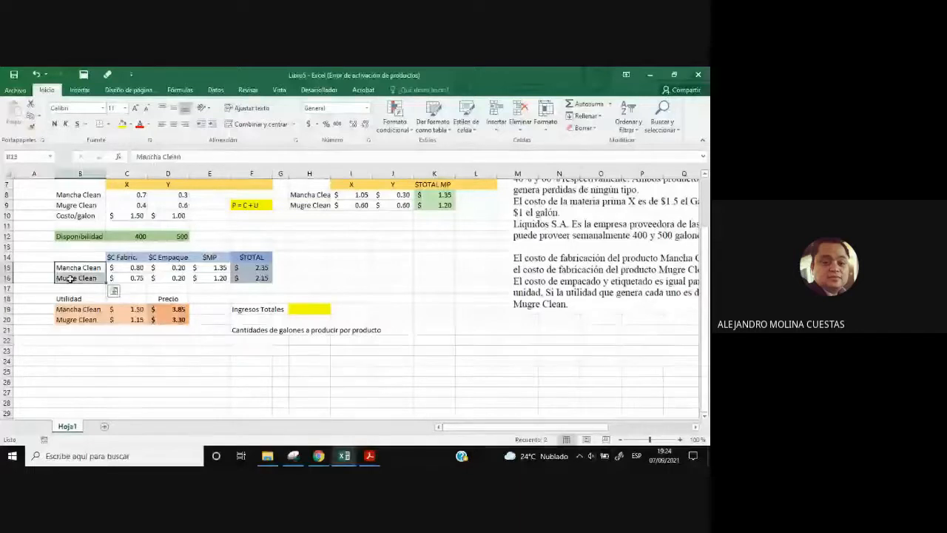
key("ctrl+c")
left_click(258, 344)
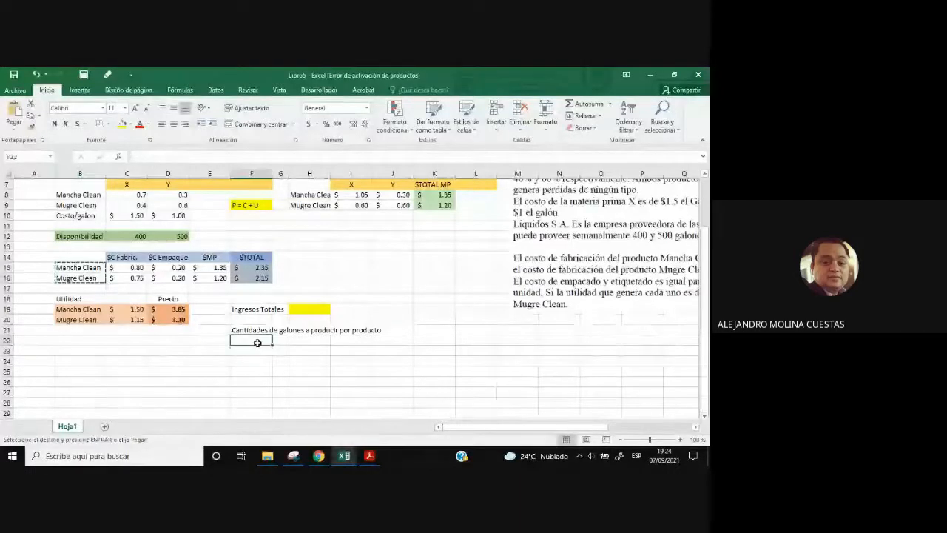
key("ctrl+v")
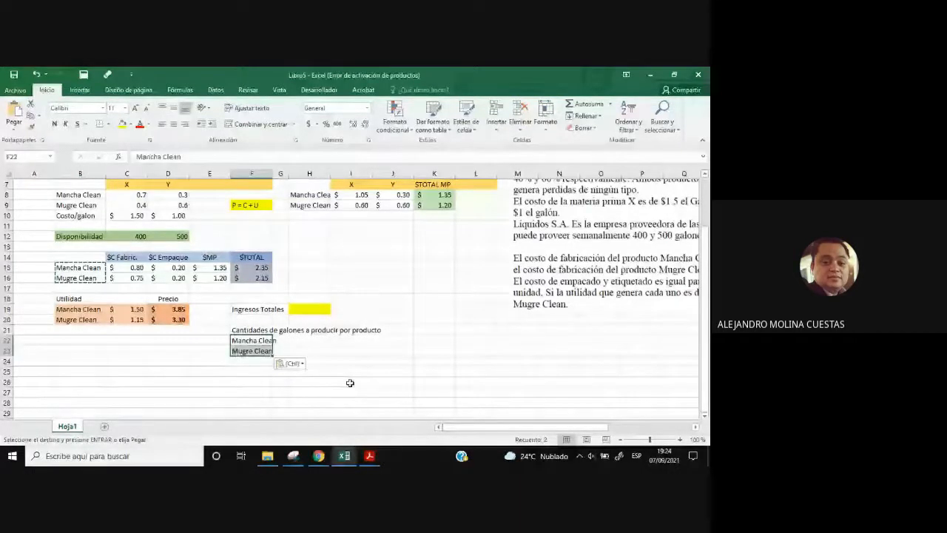
- Fill the quantity cells H22:H23 beside the two product names with yellow
left_click_drag(309, 340, 309, 350)
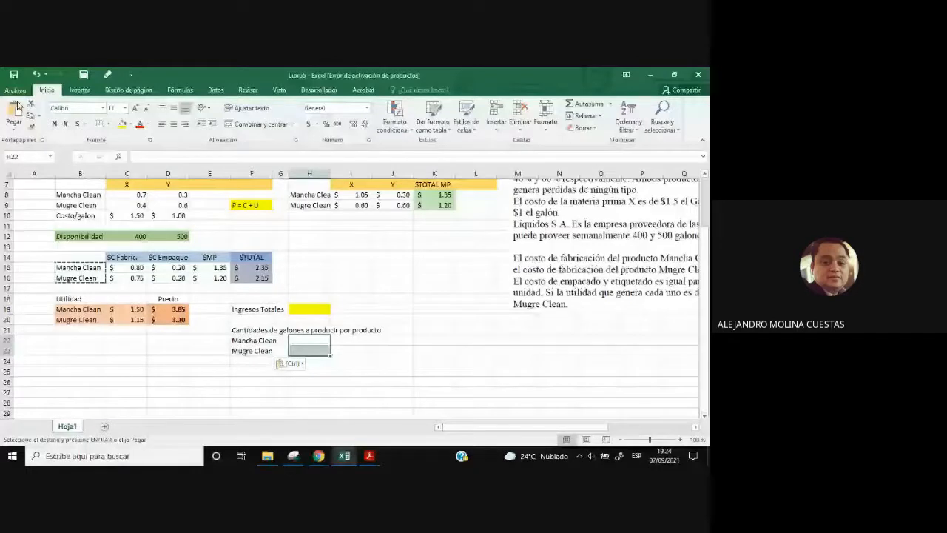
left_click(123, 124)
left_click(434, 392)
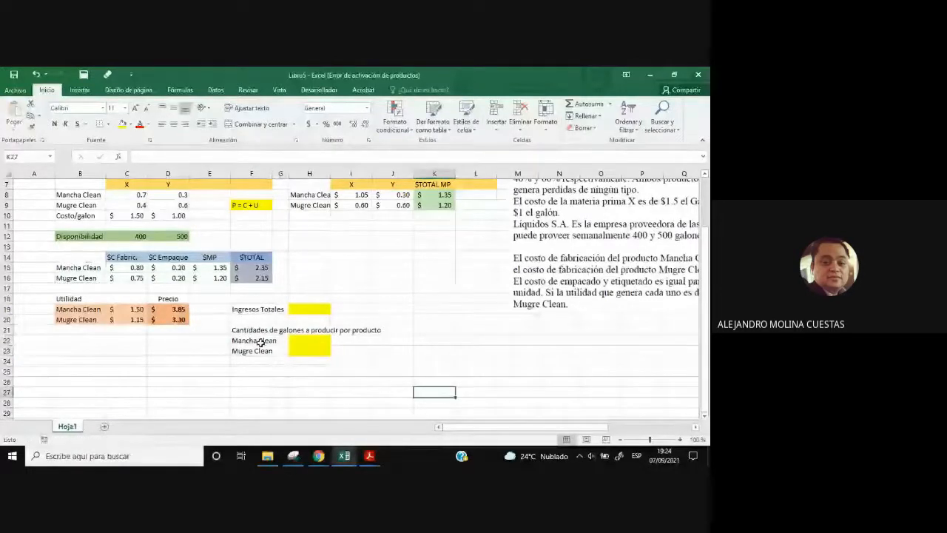
- Review the empty quantity cells H22 and H23 for Mancha Clean and Mugre Clean
left_click(309, 340)
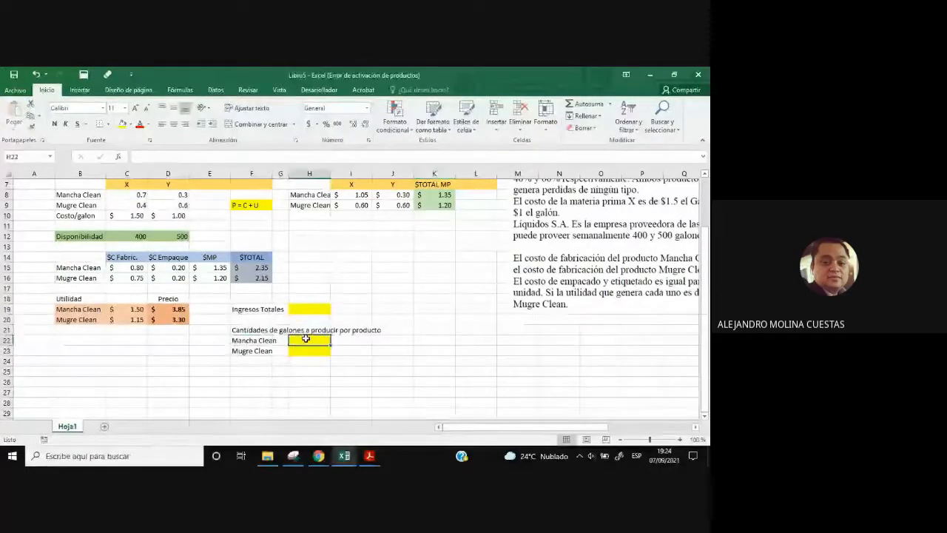
left_click(255, 351)
left_click(311, 350)
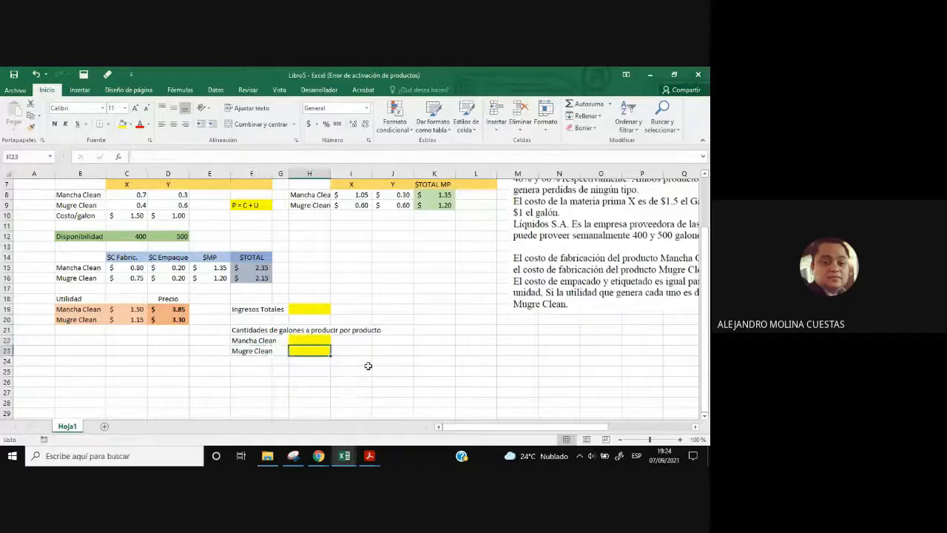
left_click(309, 340)
left_click(310, 350)
left_click(299, 339)
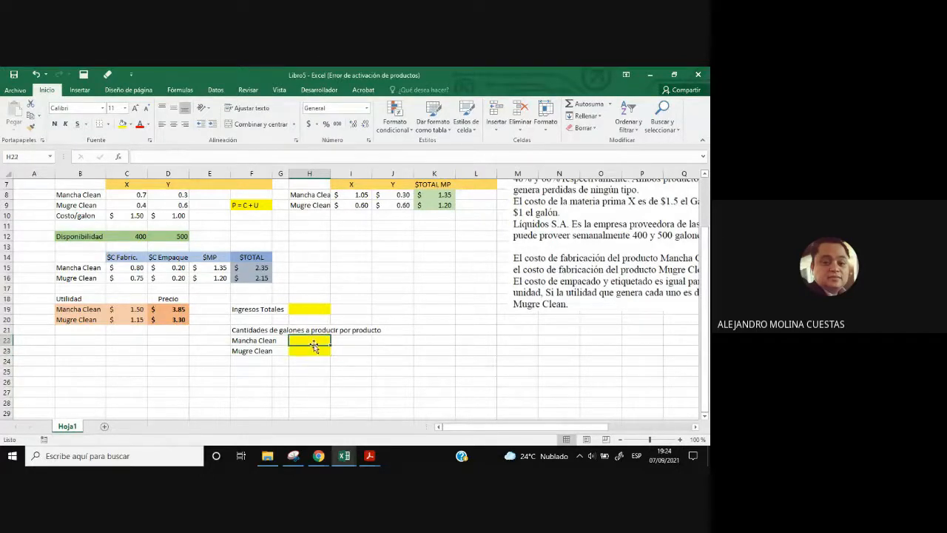
left_click(302, 350)
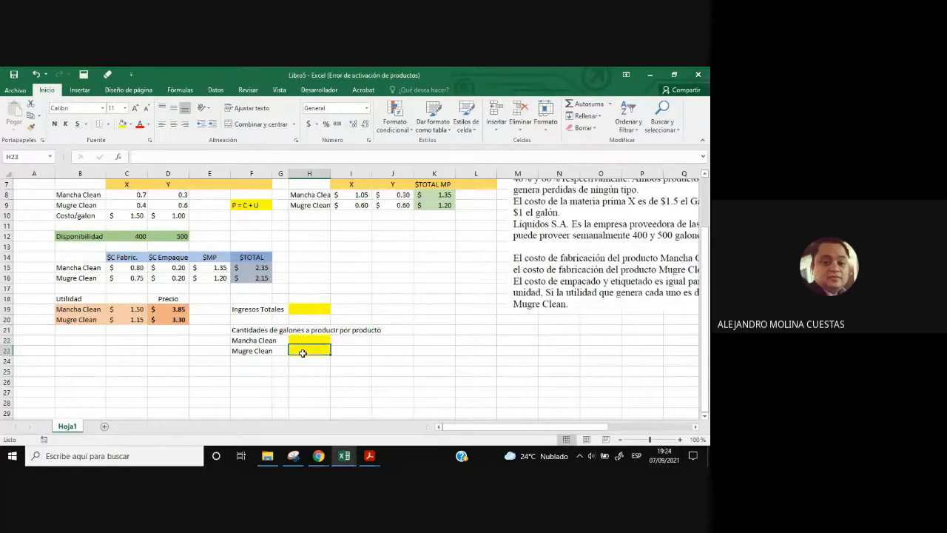
left_click(308, 309)
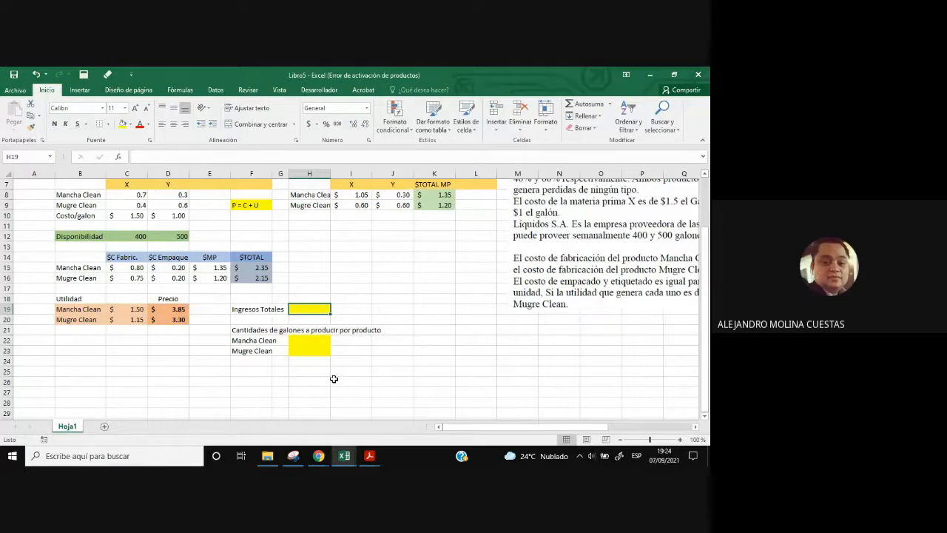
left_click(337, 370)
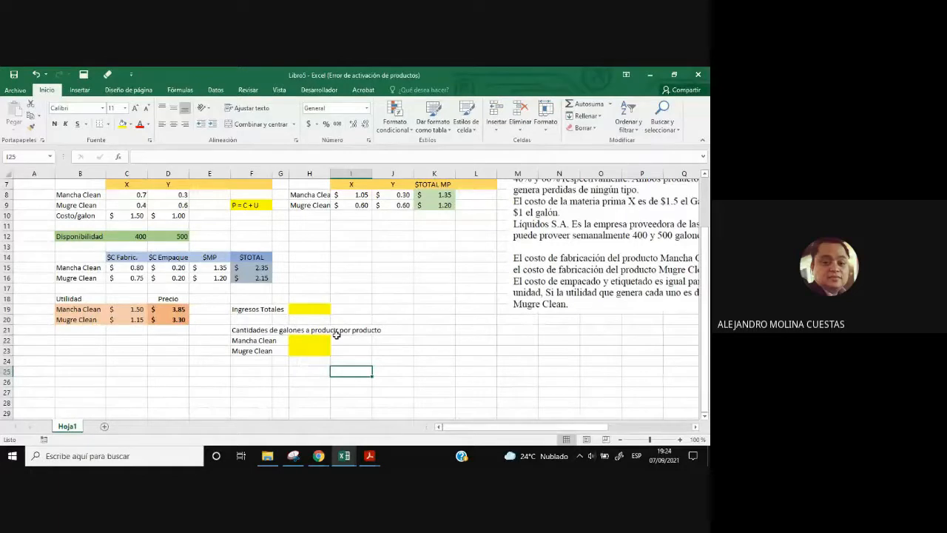
left_click(355, 348)
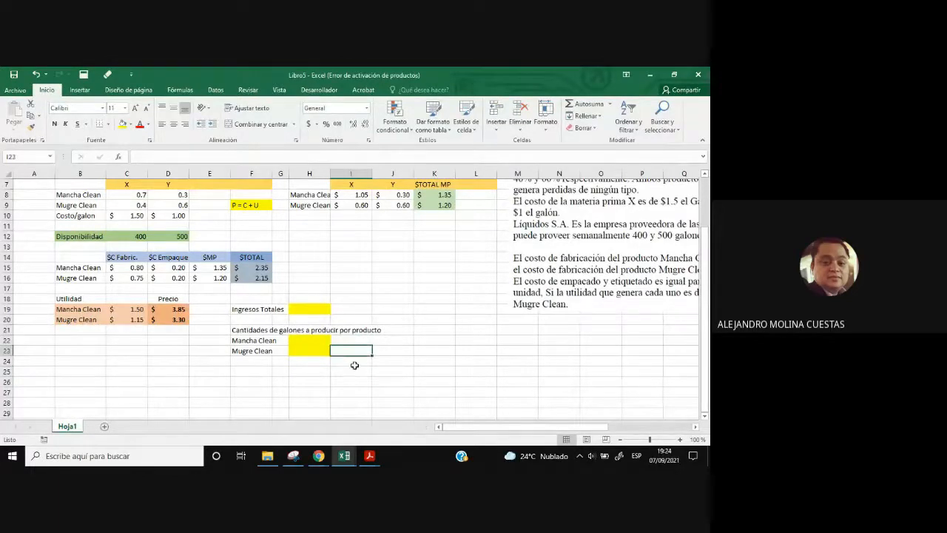
left_click(309, 401)
left_click(296, 307)
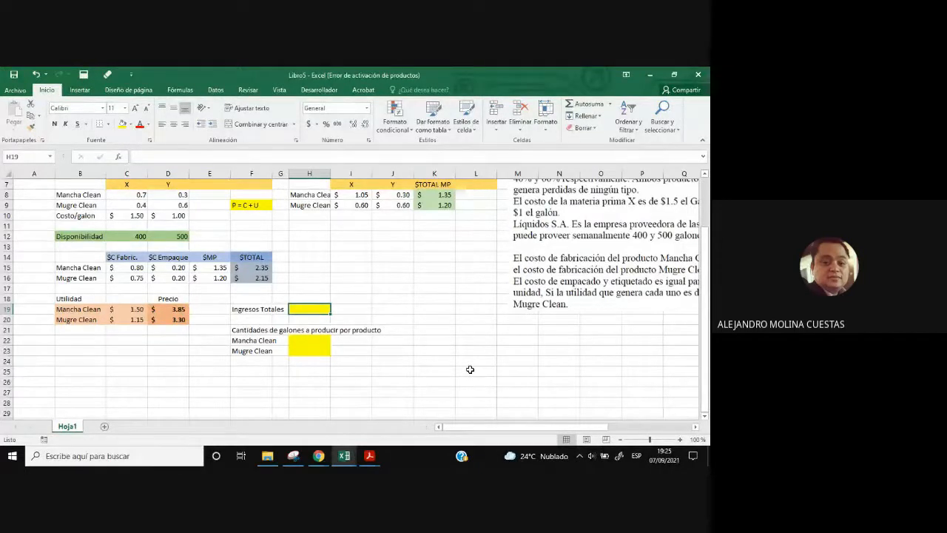
left_click(401, 319)
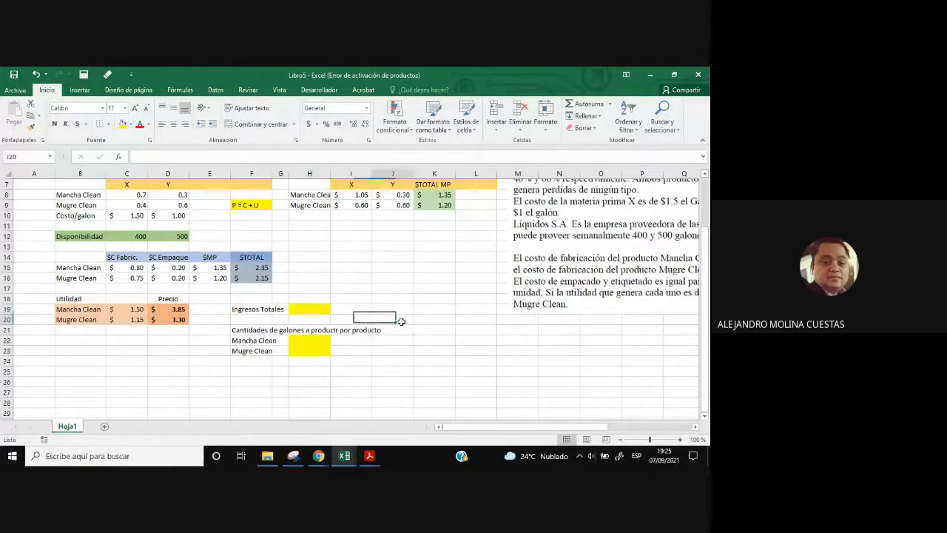
- Start the Ingresos Totales formula in H19 with the Mancha Clean price times its gallons in parentheses, =(D19*H22)
left_click(325, 309)
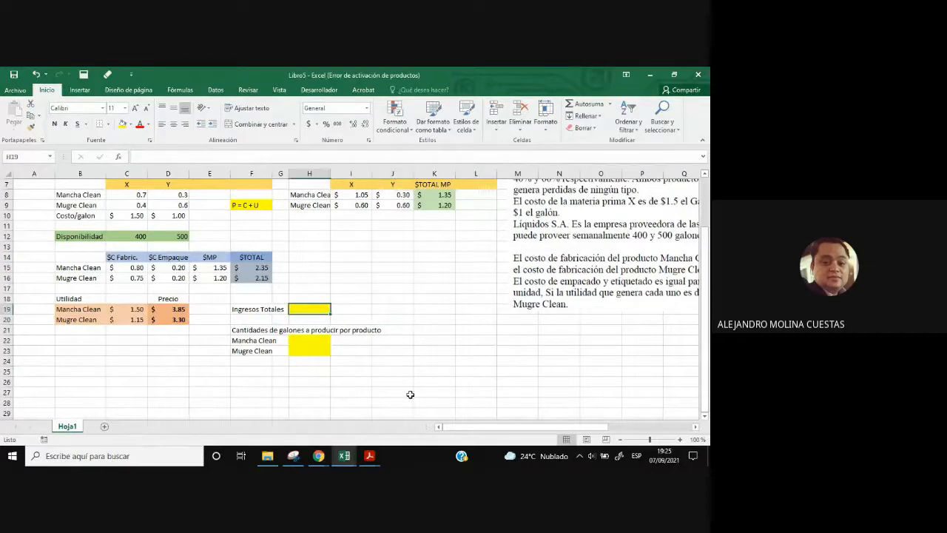
left_click(147, 157)
type("=")
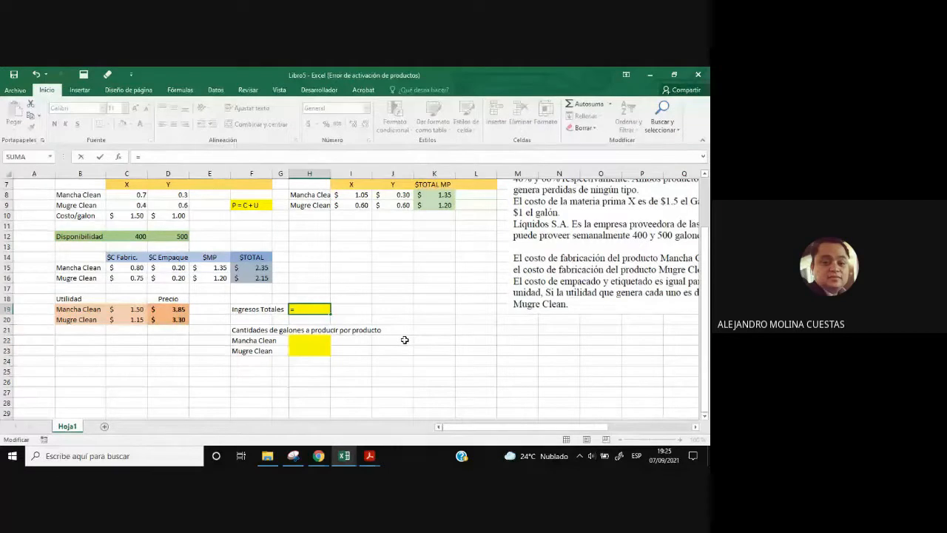
left_click(179, 309)
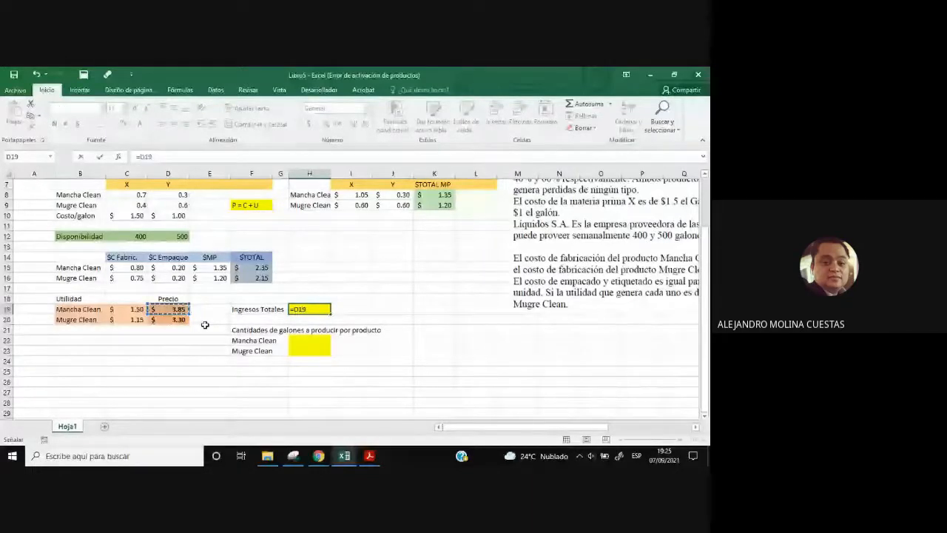
type("*")
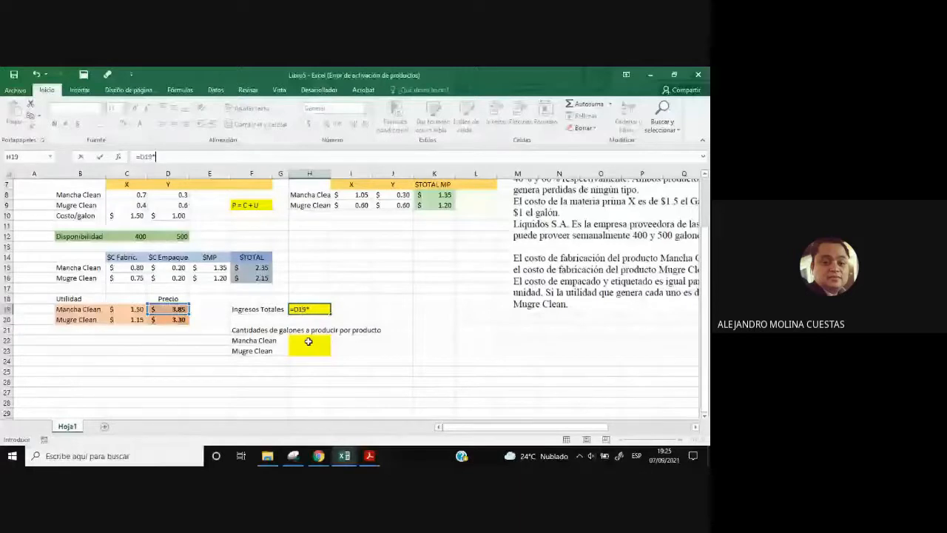
left_click(309, 341)
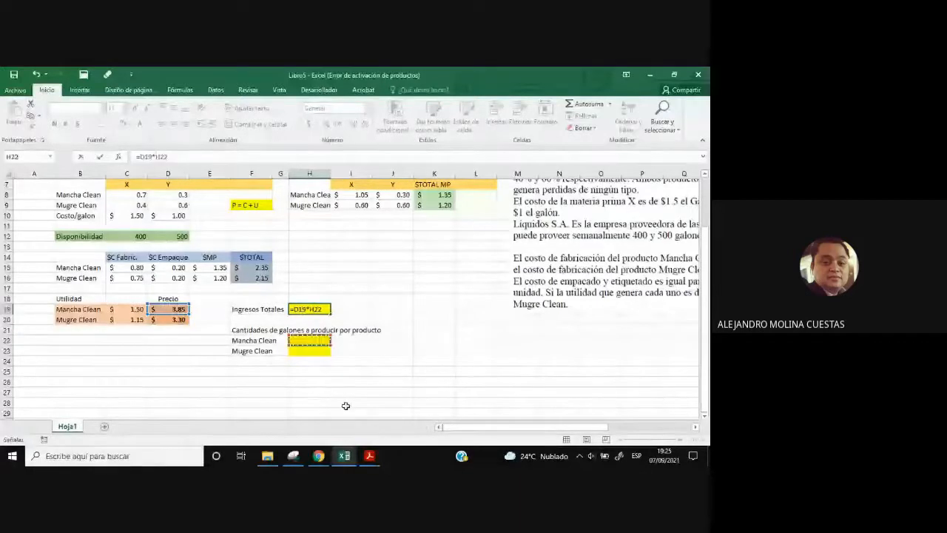
type(")")
left_click(141, 157)
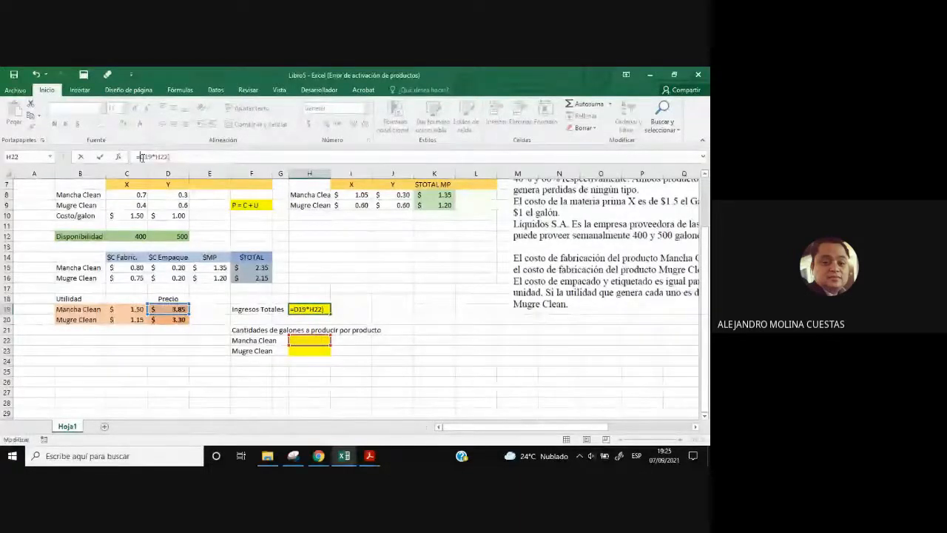
type("(")
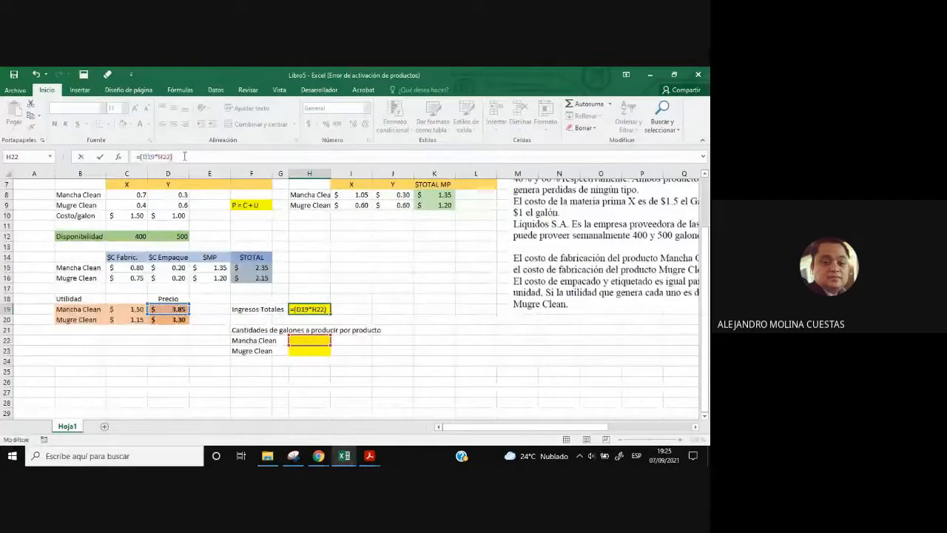
- Complete the H19 formula by adding the Mugre Clean price times its gallons, giving =(D19*H22)+(D20*H23)
type("+()")
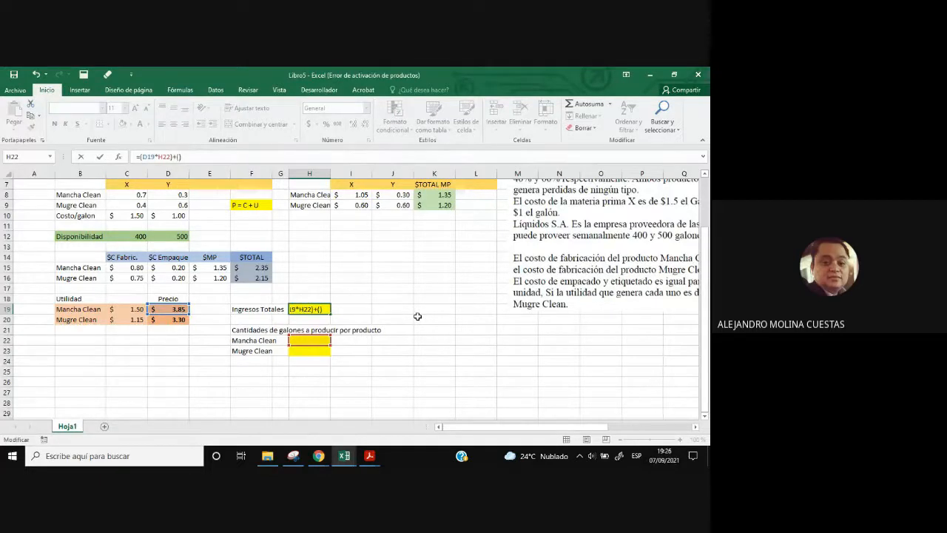
left_click(173, 319)
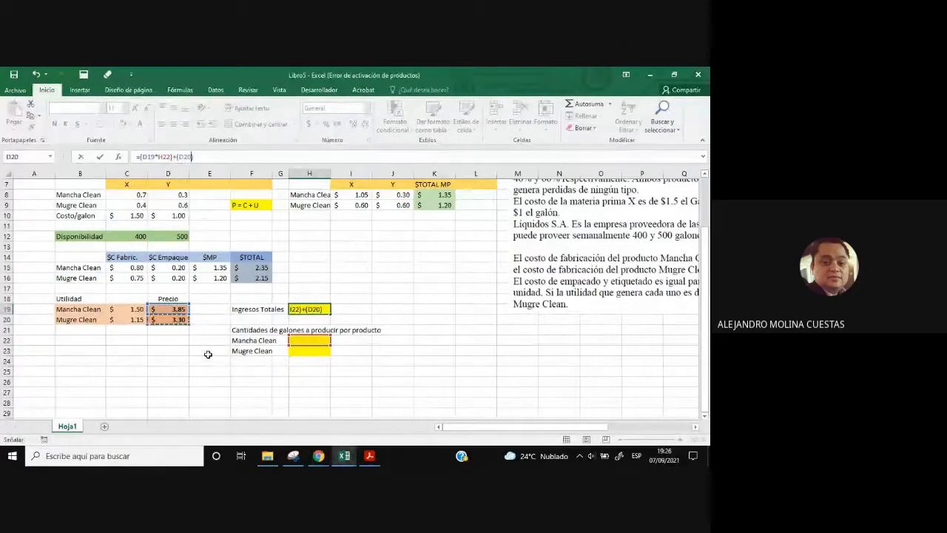
type("*")
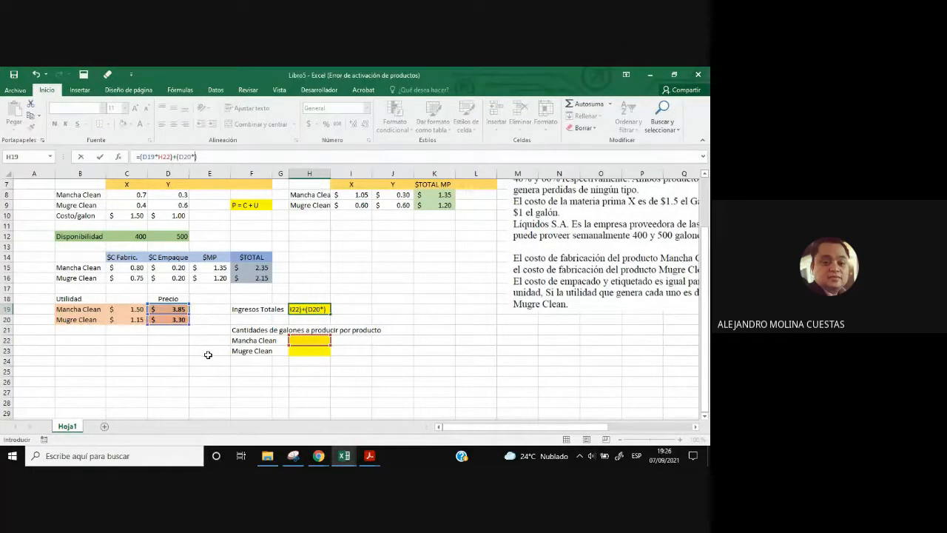
left_click(308, 352)
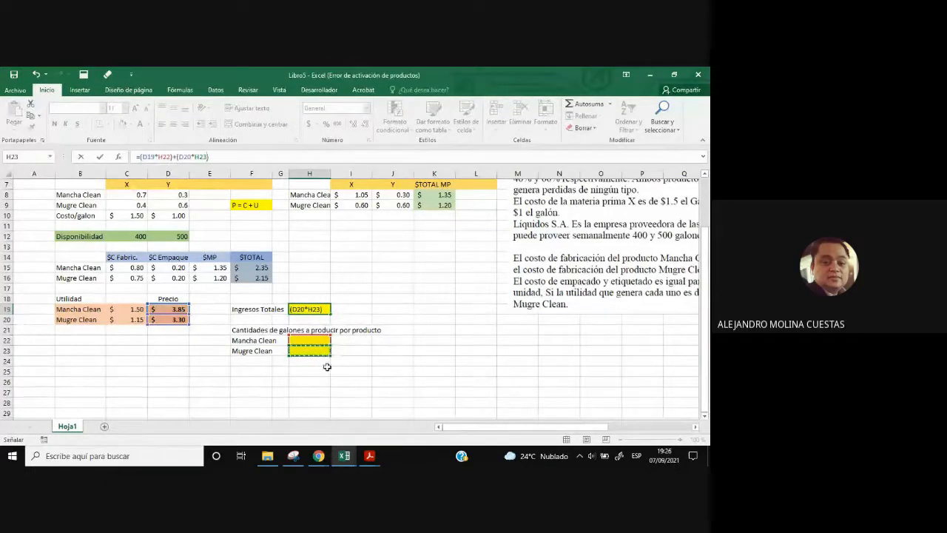
key("Return")
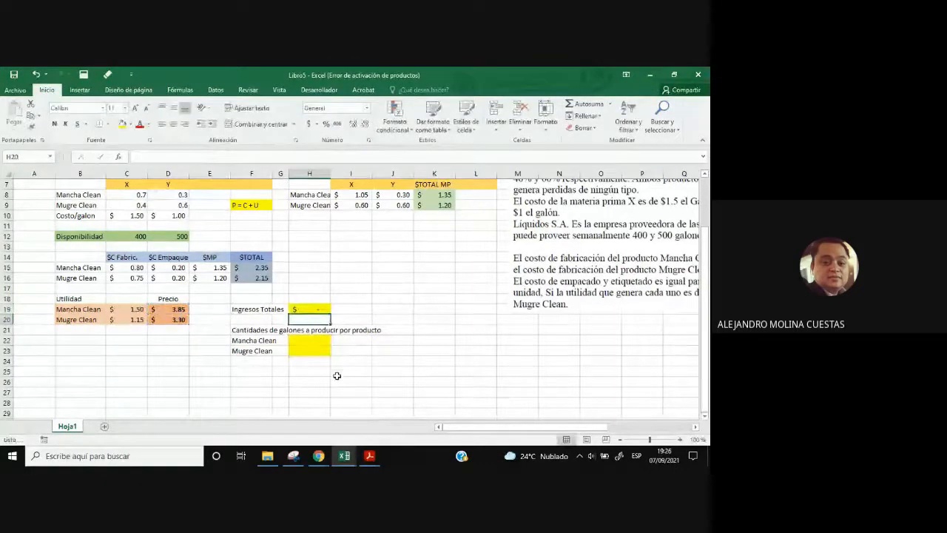
- Review the Ingresos Totales formula in H19 and the Mancha Clean and Mugre Clean quantity cells it refers to
left_click(313, 309)
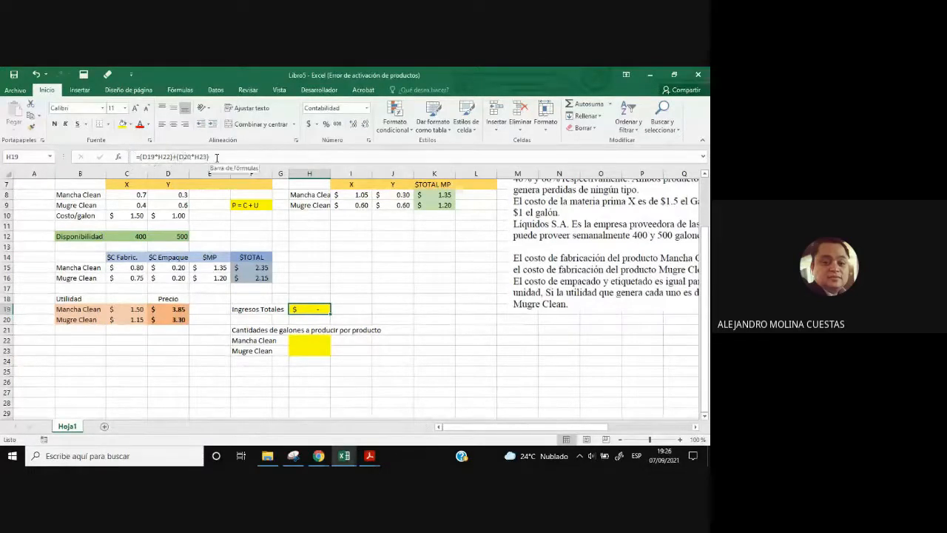
left_click(217, 157)
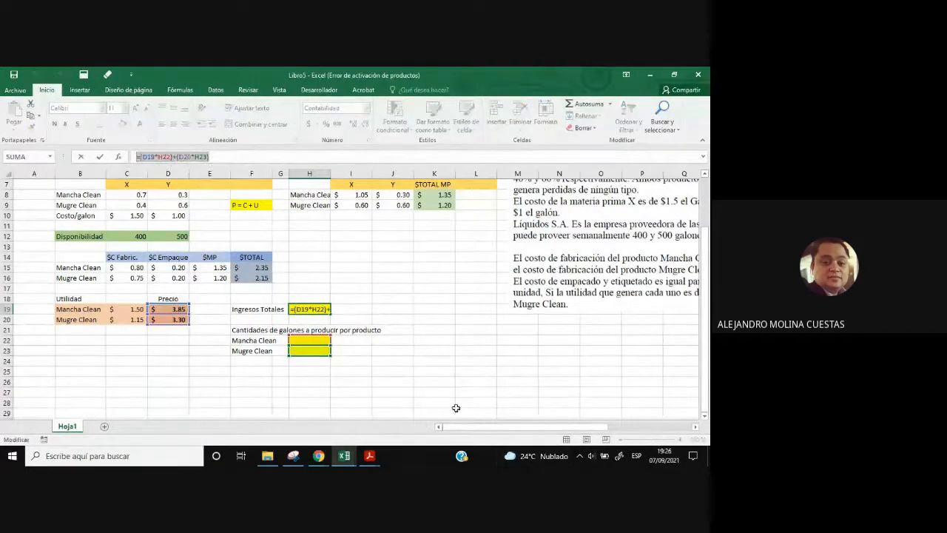
left_click(343, 355)
left_click(314, 339)
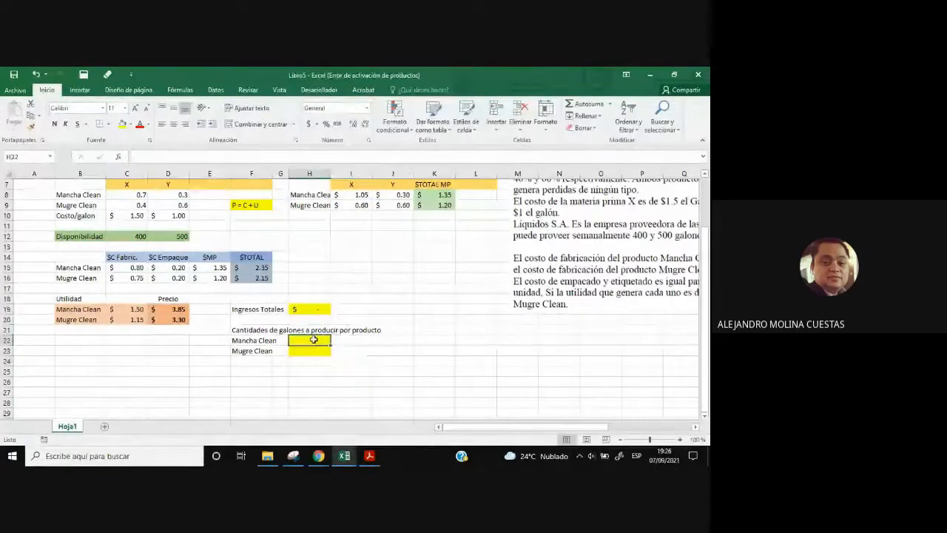
left_click(315, 348)
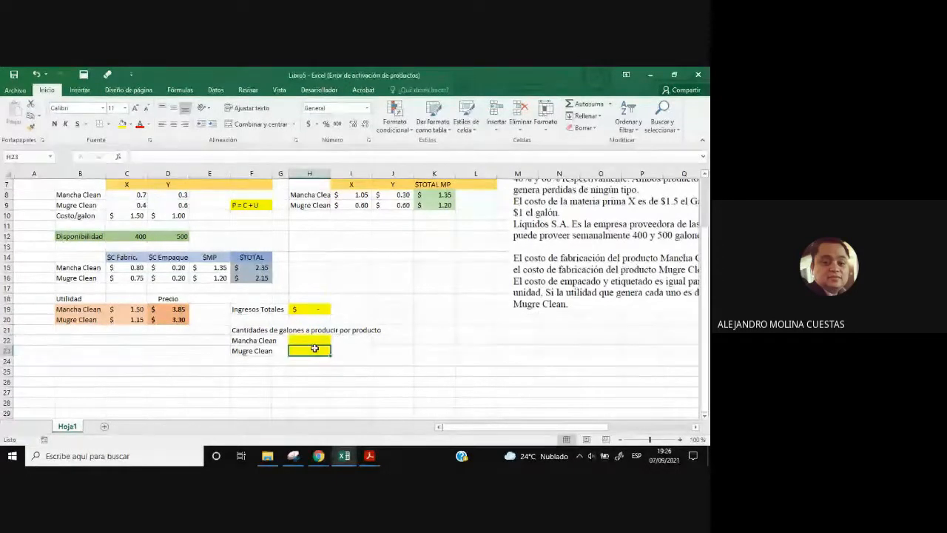
left_click_drag(248, 339, 310, 340)
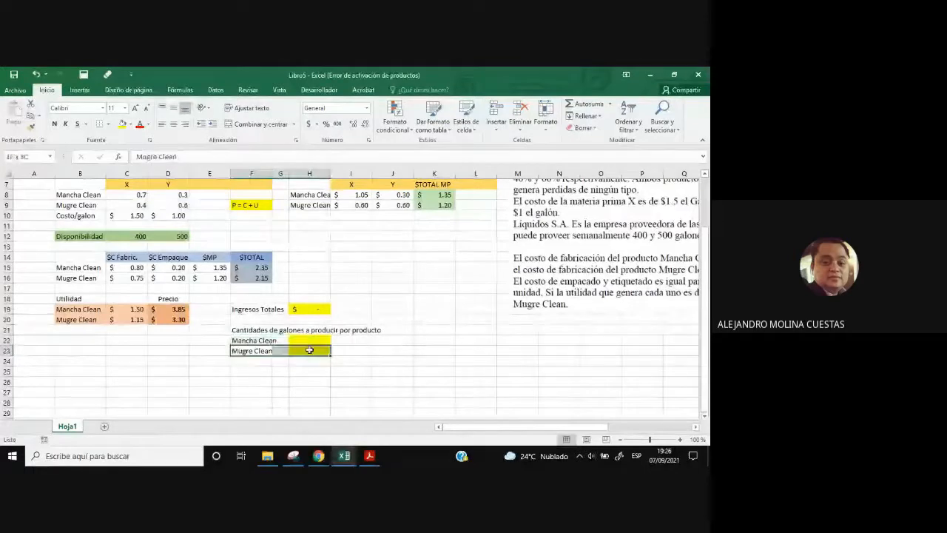
left_click(340, 375)
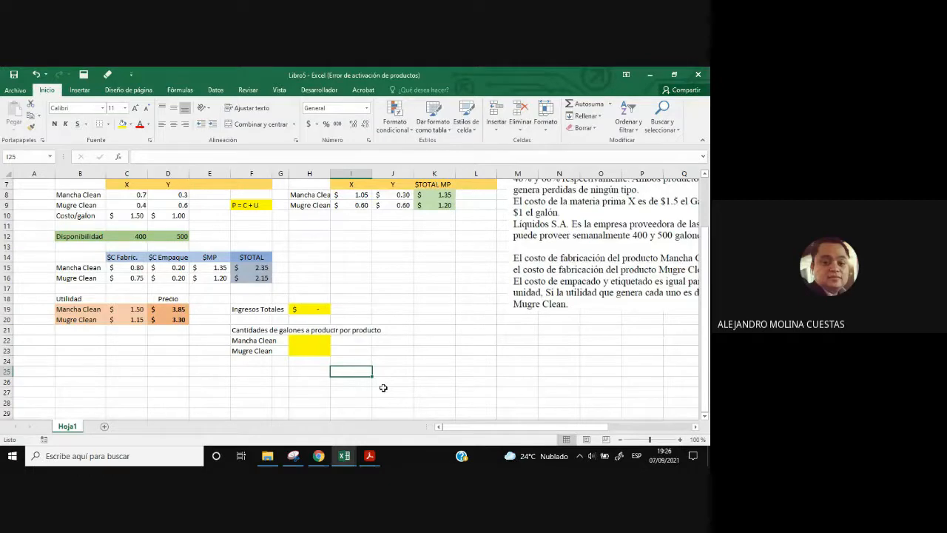
- Switch to guia2.pdf in Acrobat and highlight both sides of exercise 5's first constraint, 2x1 + x2 + x3 ≤ 4
mouse_move(377, 459)
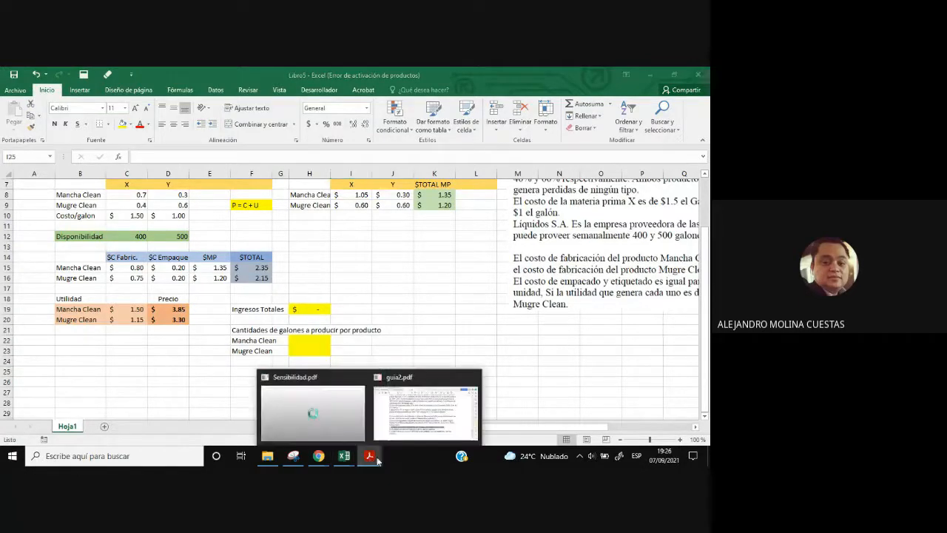
left_click(434, 412)
scroll(435, 374, "up", 3)
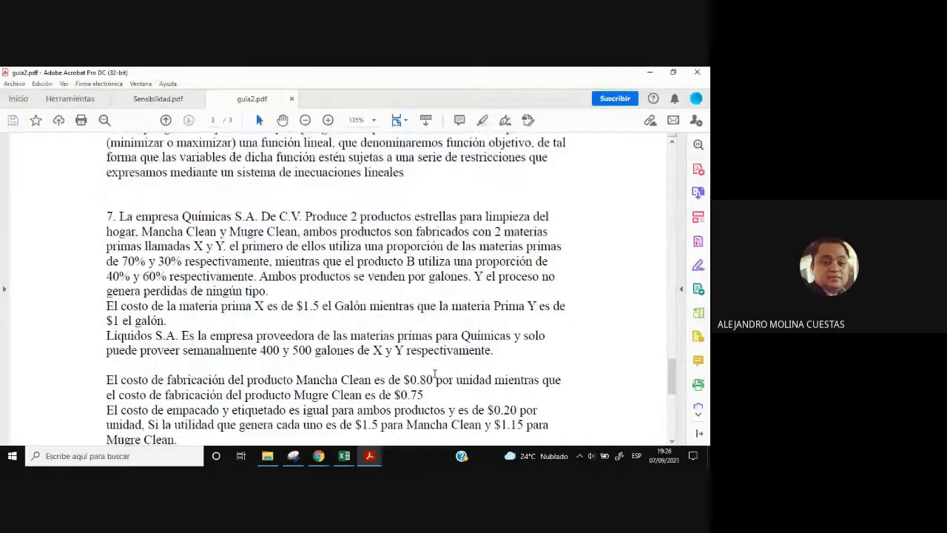
scroll(434, 373, "up", 12)
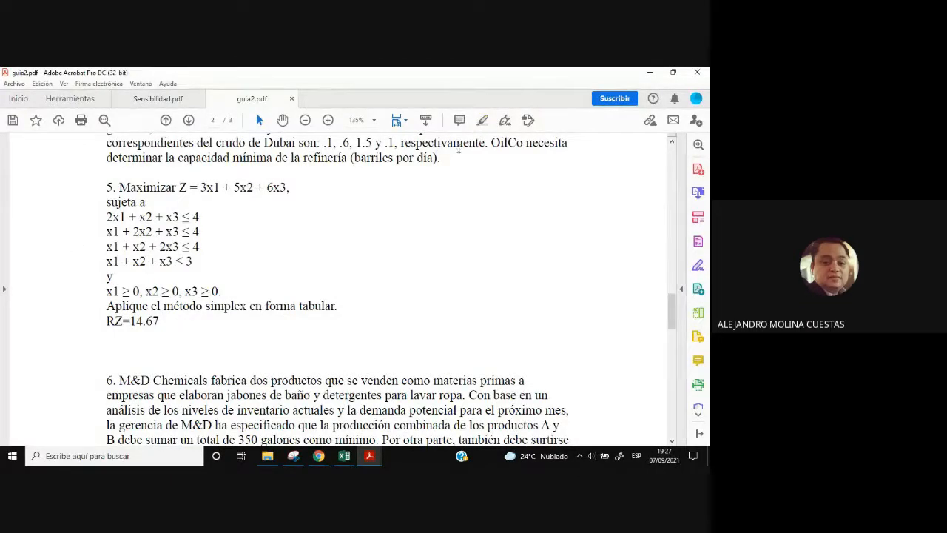
left_click(481, 118)
left_click_drag(193, 217, 199, 217)
left_click_drag(109, 217, 181, 218)
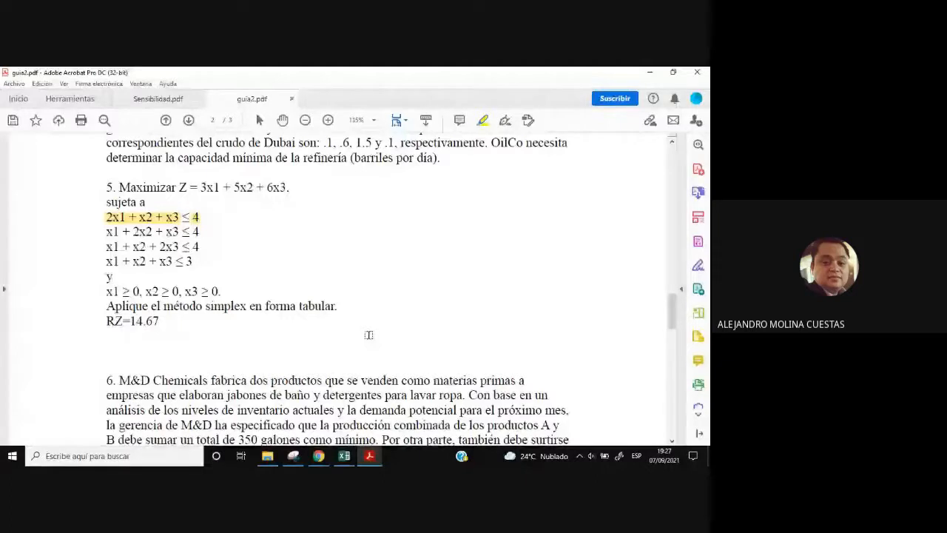
- Return to the Libro5 workbook in Excel and examine the Disponibilidad values for X and Y in row 12
left_click(371, 458)
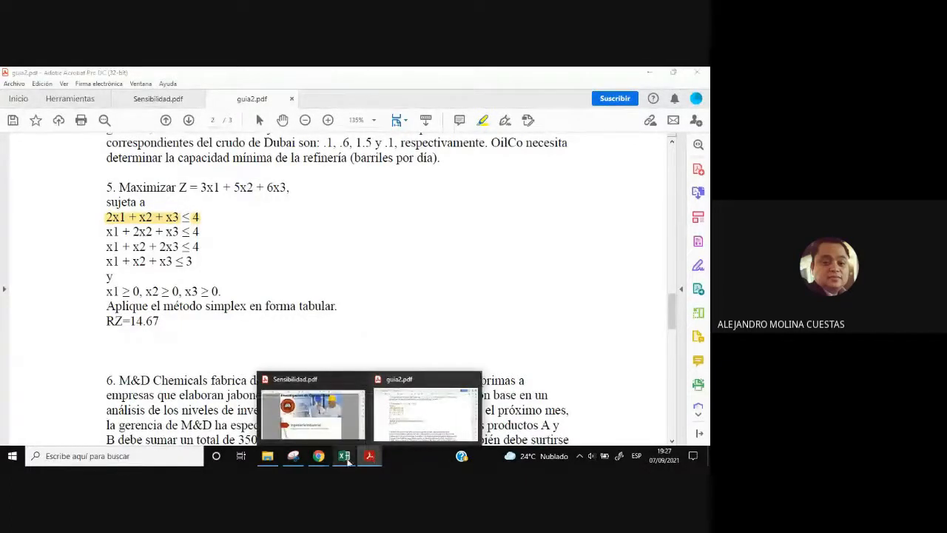
mouse_move(348, 461)
left_click(385, 421)
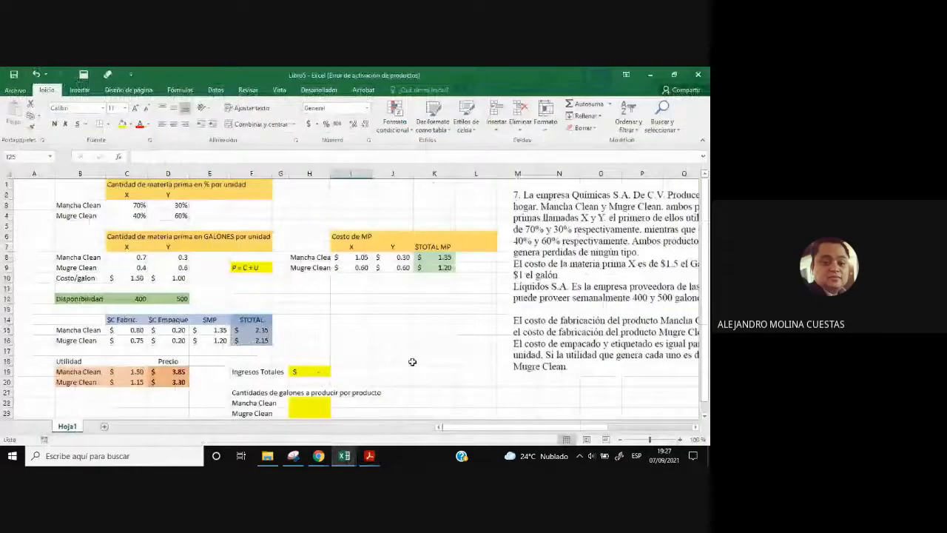
scroll(170, 270, "down", 1)
left_click(137, 268)
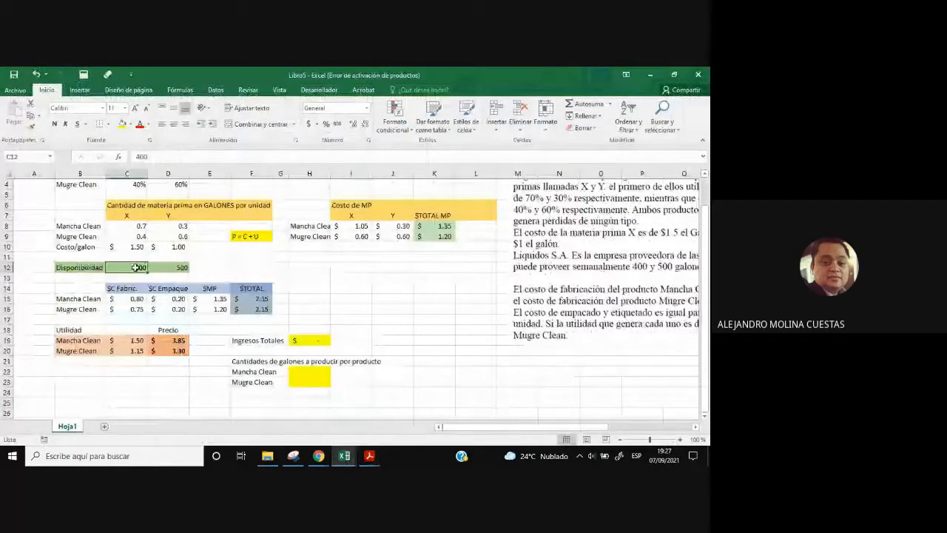
left_click(184, 268)
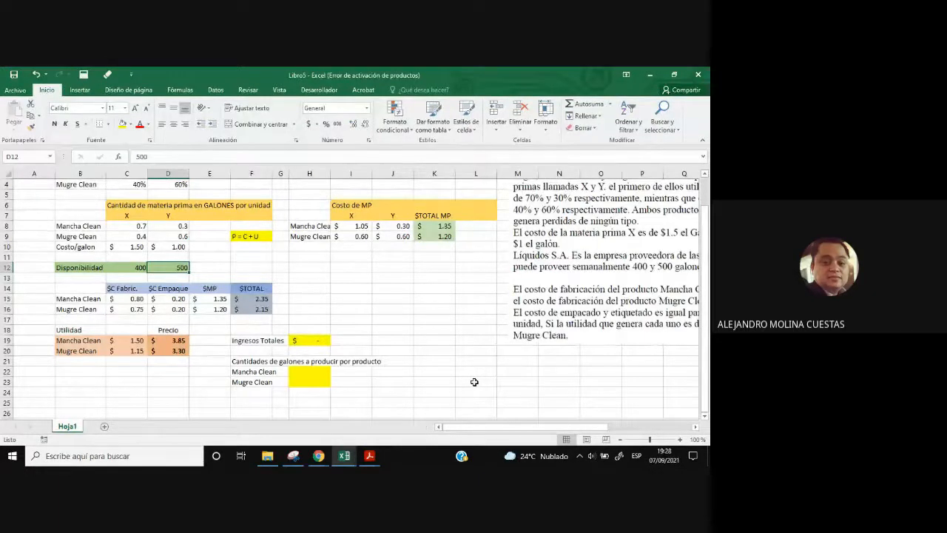
- Copy the Cantidad de materia prima en GALONES por unidad table, B6:F9, to the area starting at H11
scroll(259, 311, "up", 1)
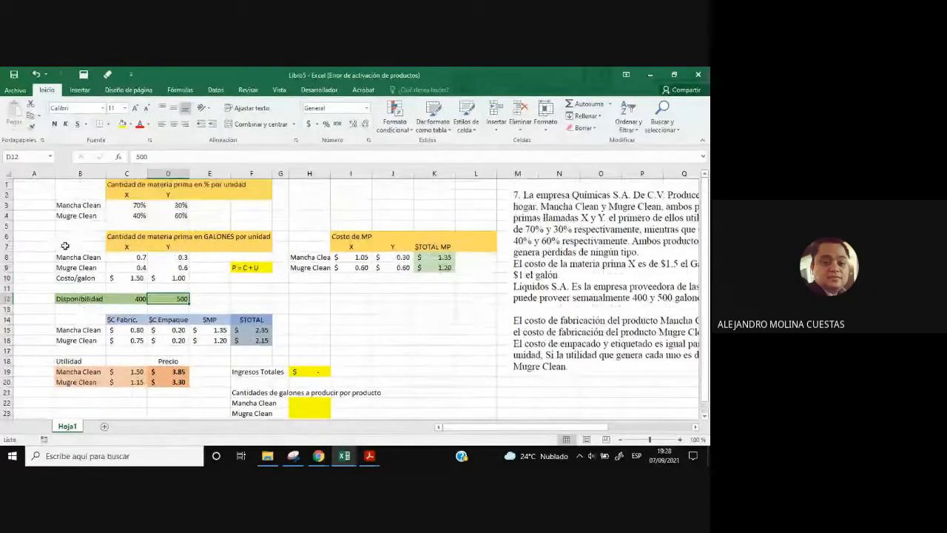
left_click_drag(66, 246, 173, 259)
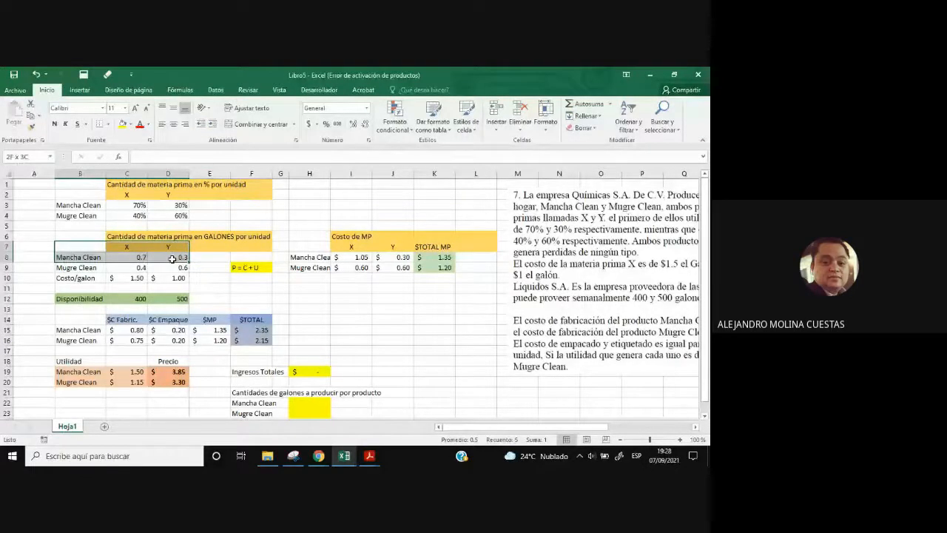
left_click_drag(74, 184, 238, 216)
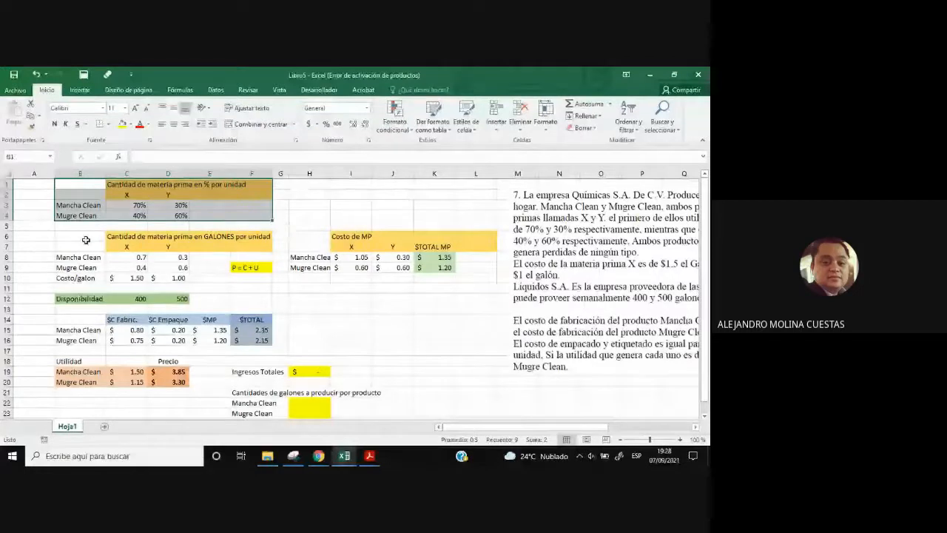
left_click_drag(86, 240, 251, 268)
key("ctrl+c")
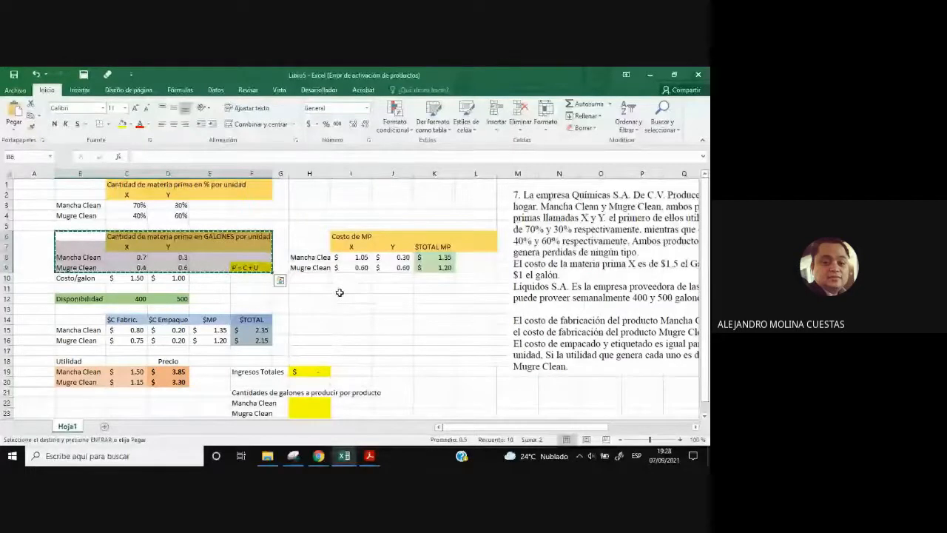
left_click(330, 291)
key("ctrl+v")
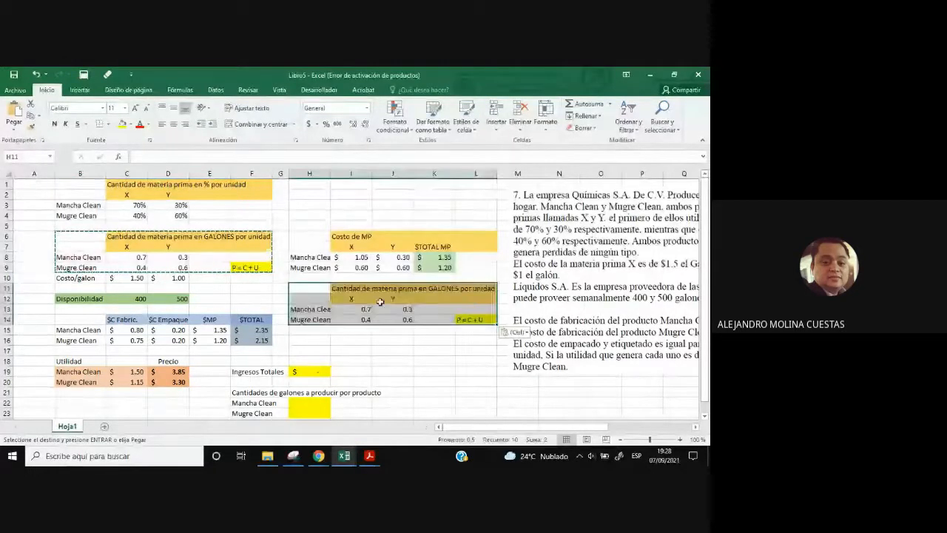
- Change the copied table's heading in I11 to "Cantidad de materia prima en GALONES a utilizar"
left_click(354, 288)
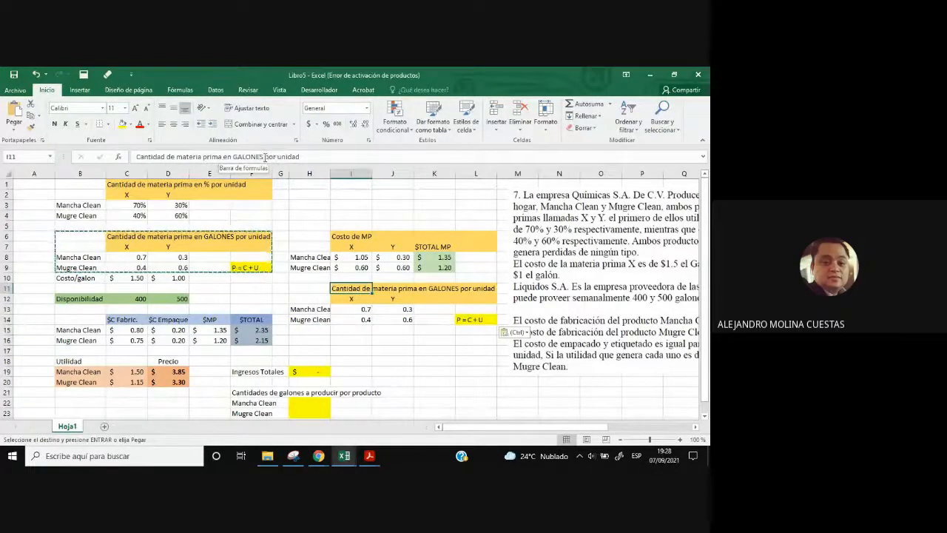
left_click_drag(265, 156, 322, 153)
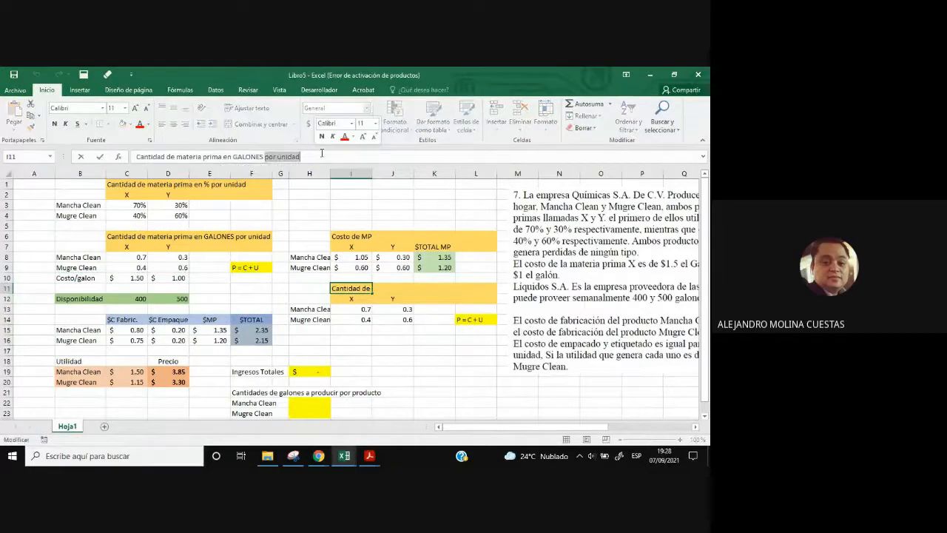
type("a")
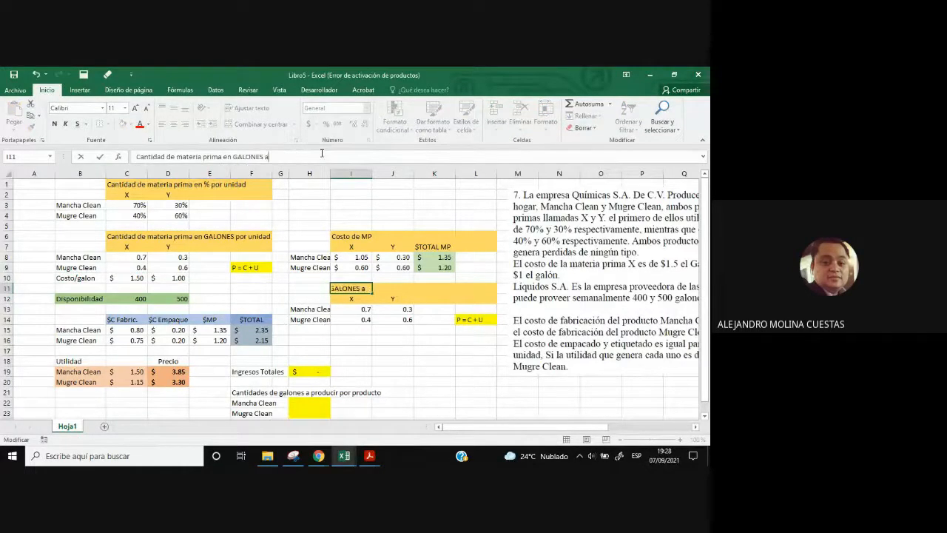
type(" utilizar")
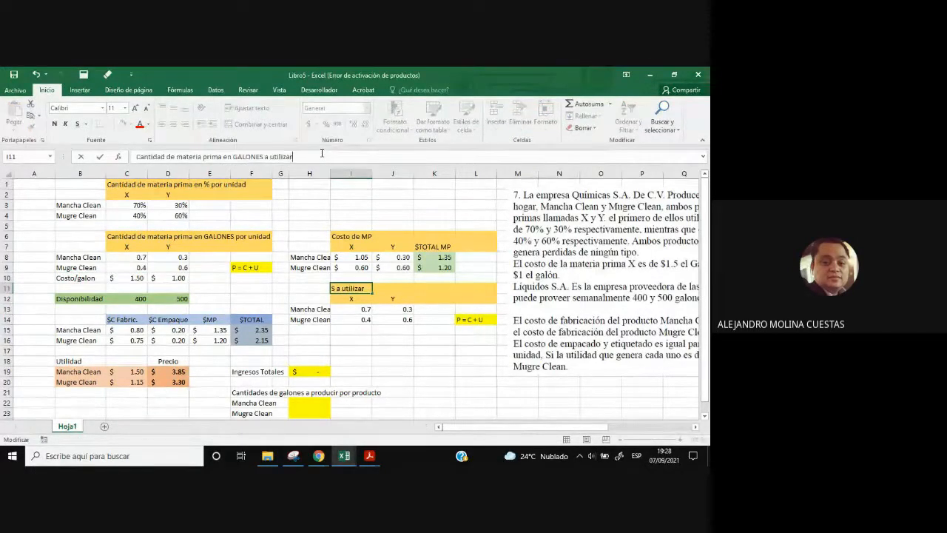
key("Return")
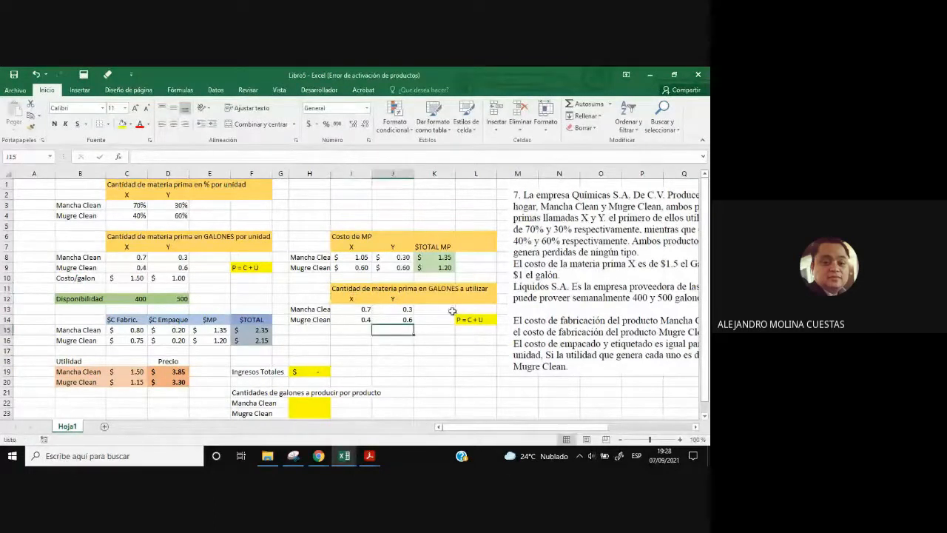
- Clear the copied P = C + U note in L14 and remove the cell's fill color
left_click(463, 319)
key("Delete")
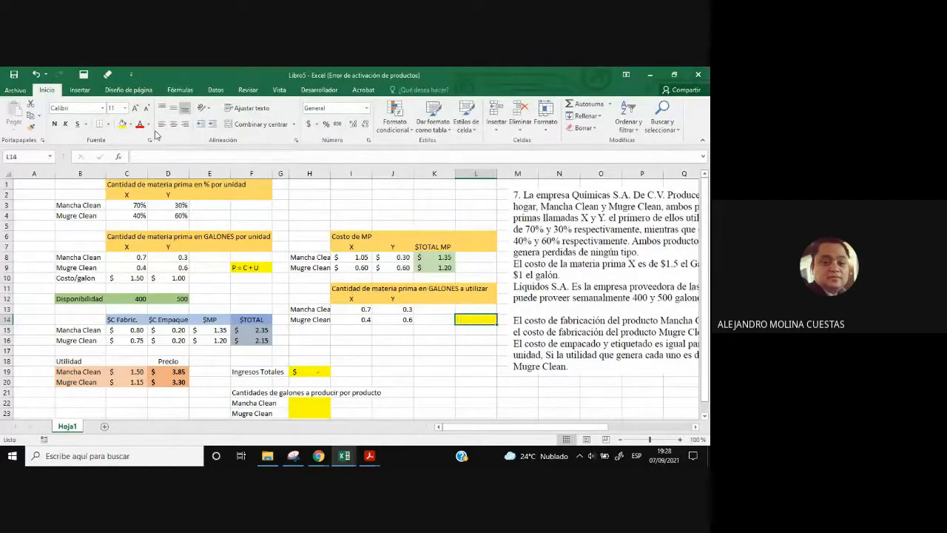
left_click(131, 125)
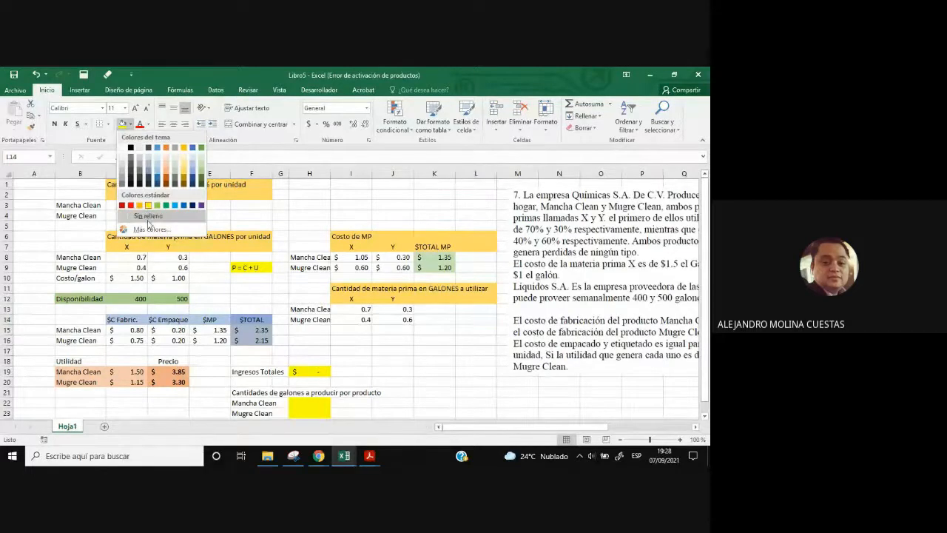
left_click(148, 215)
- Fill the new table's heading cells I11:L12 with gray
left_click(335, 289)
left_click_drag(335, 289, 469, 300)
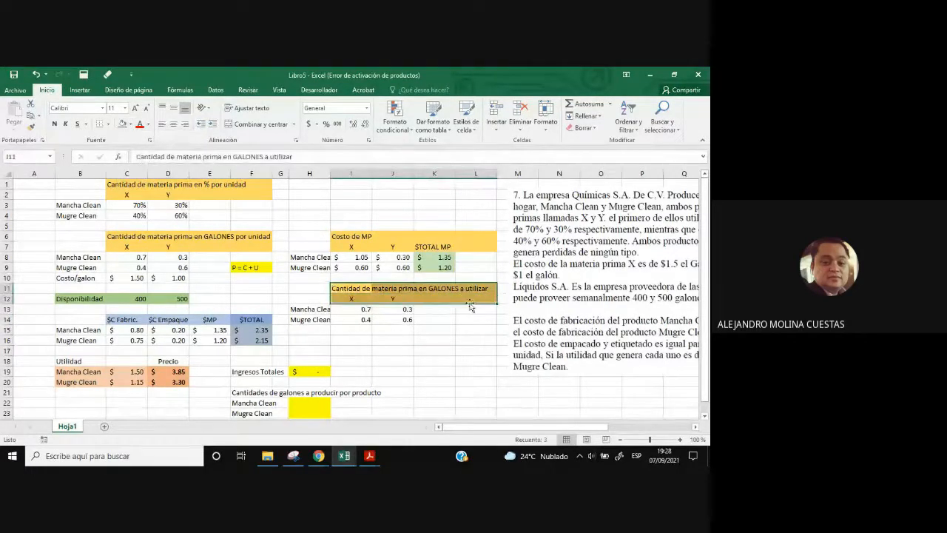
left_click(131, 125)
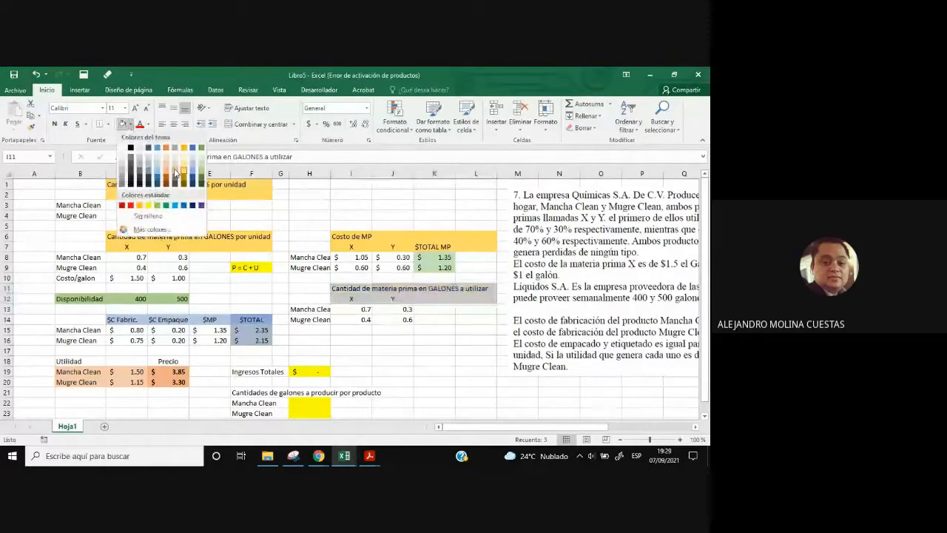
left_click(175, 176)
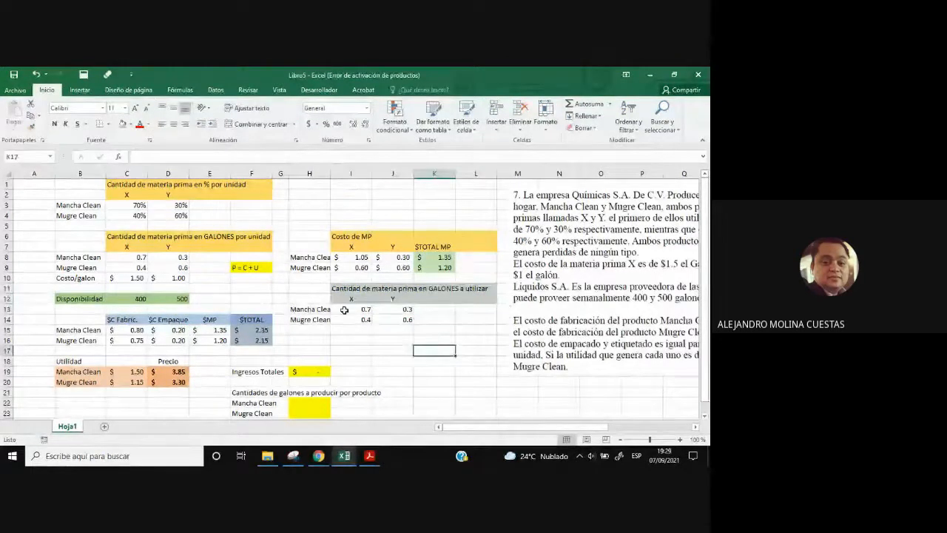
- Clear the copied X and Y quantities in I13:J14 and widen column H to fit the product names
left_click_drag(366, 308, 407, 319)
key("Delete")
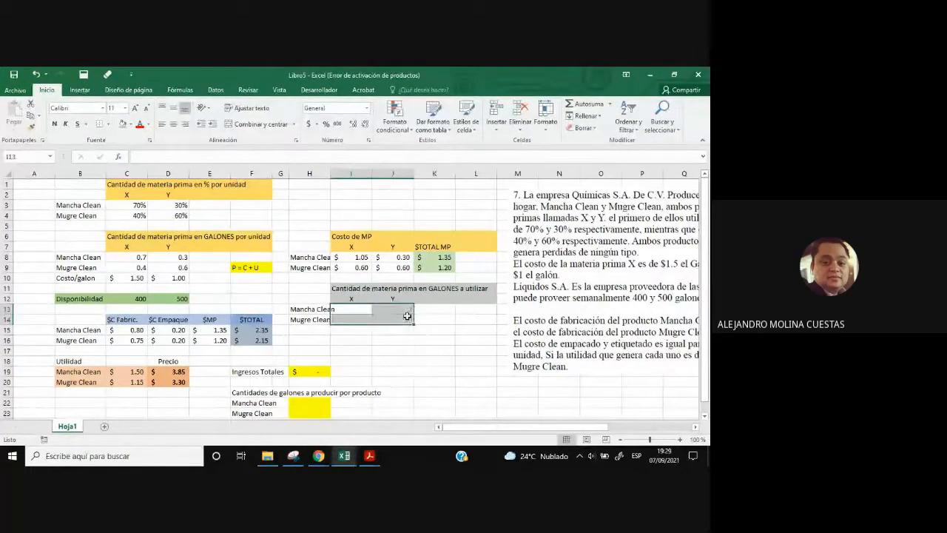
left_click_drag(331, 175, 344, 176)
left_click(444, 359)
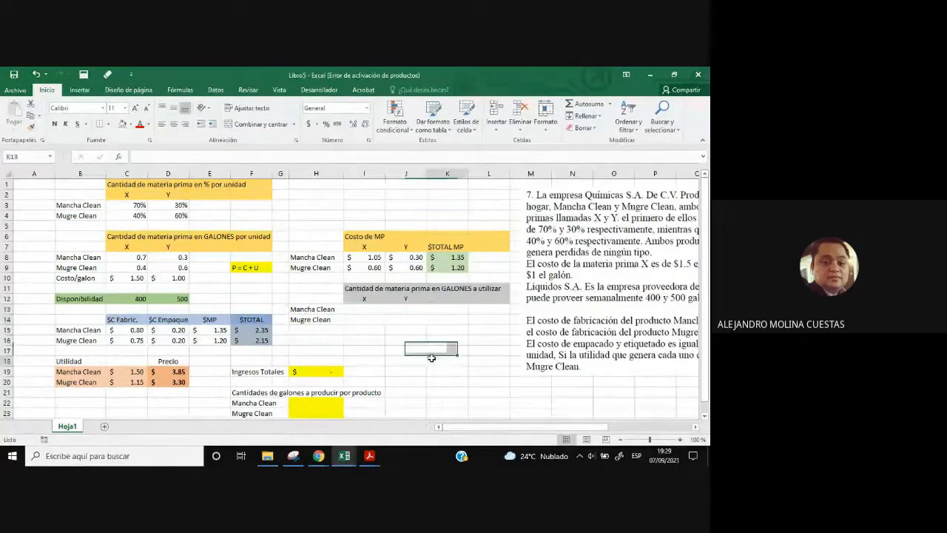
- Calculate the gallons of X used for Mancha Clean in I13 with the formula =C8*H22
scroll(444, 360, "down", 1)
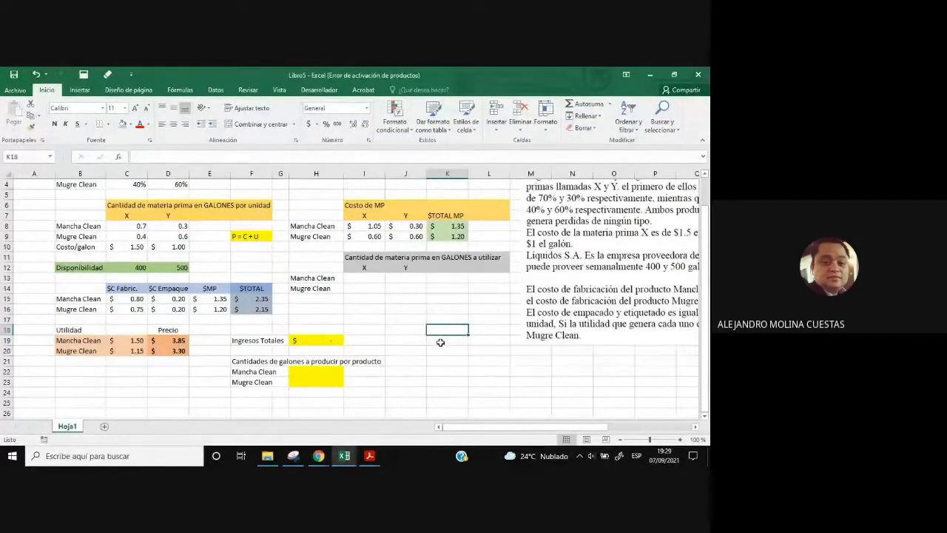
left_click(316, 279)
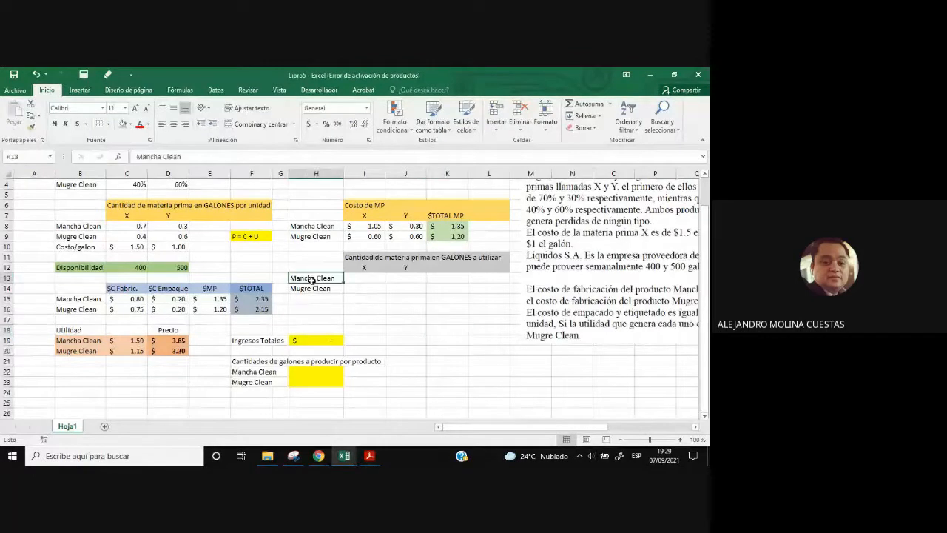
left_click(360, 279)
left_click(137, 157)
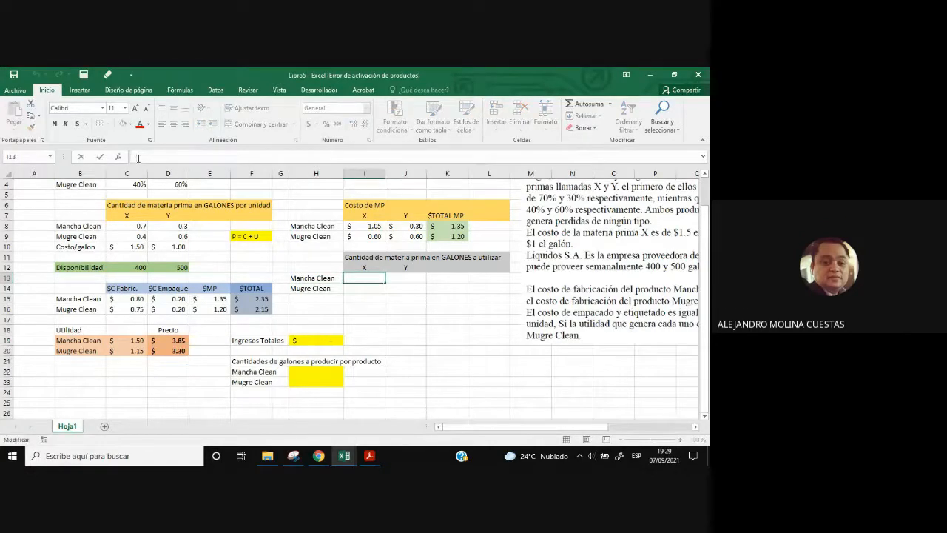
type("=")
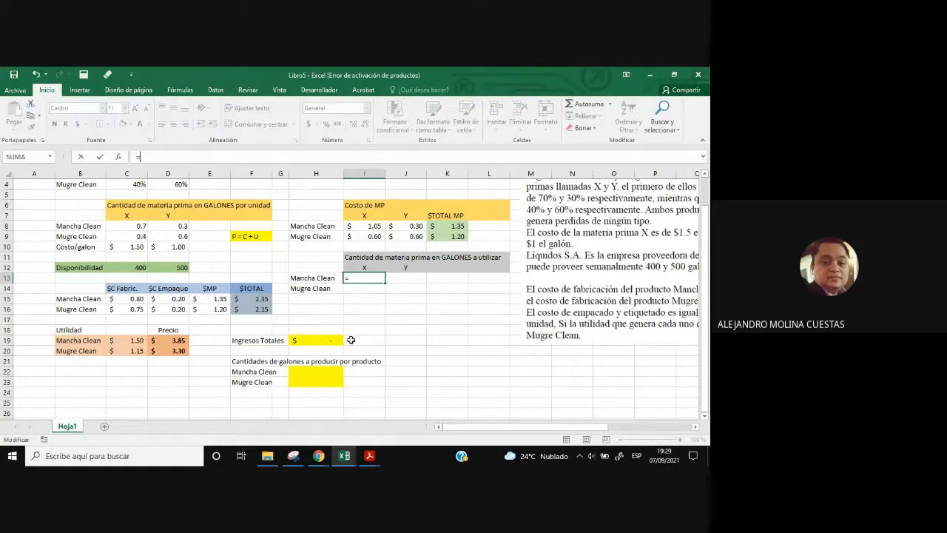
left_click(133, 227)
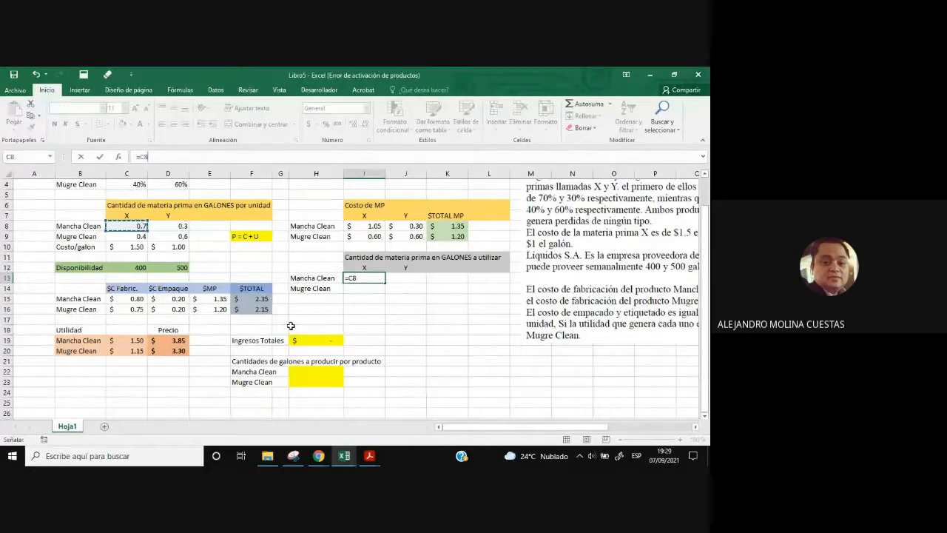
type("*")
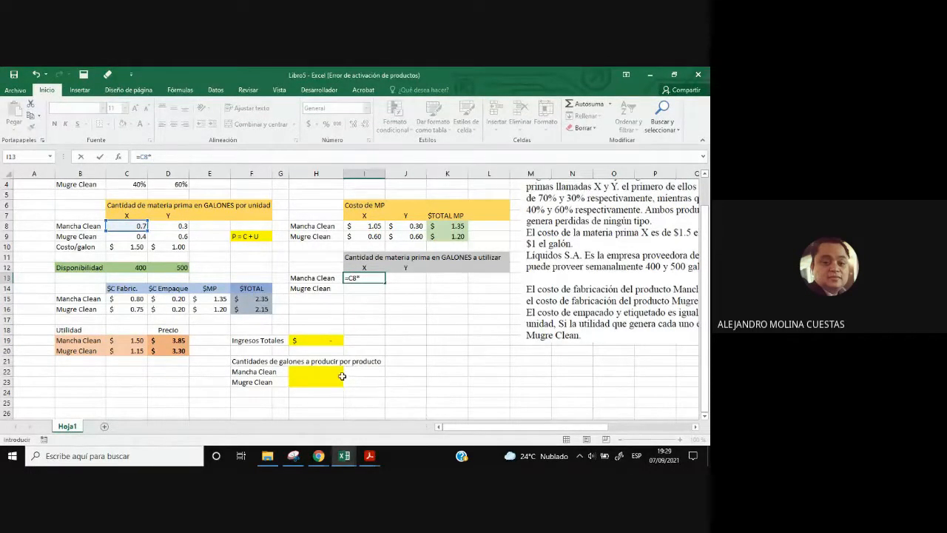
left_click(316, 371)
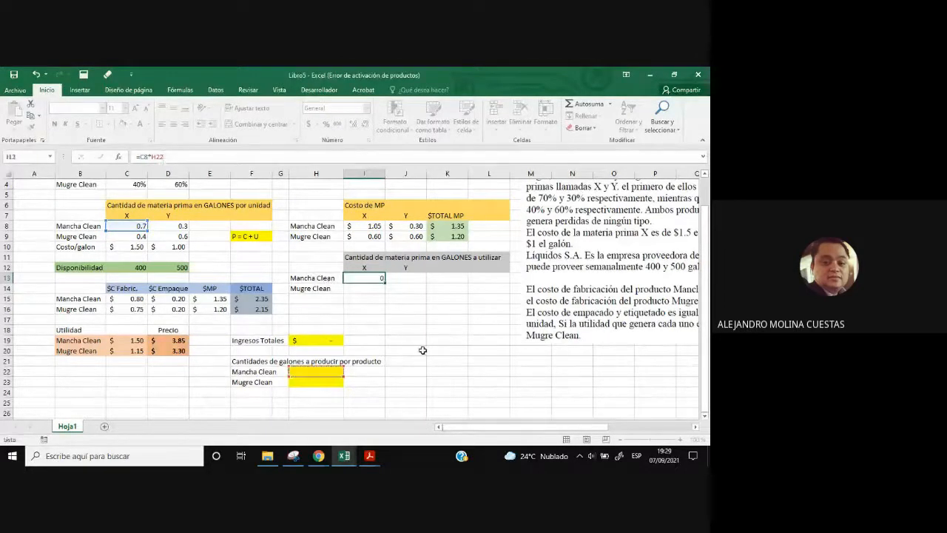
key("Return")
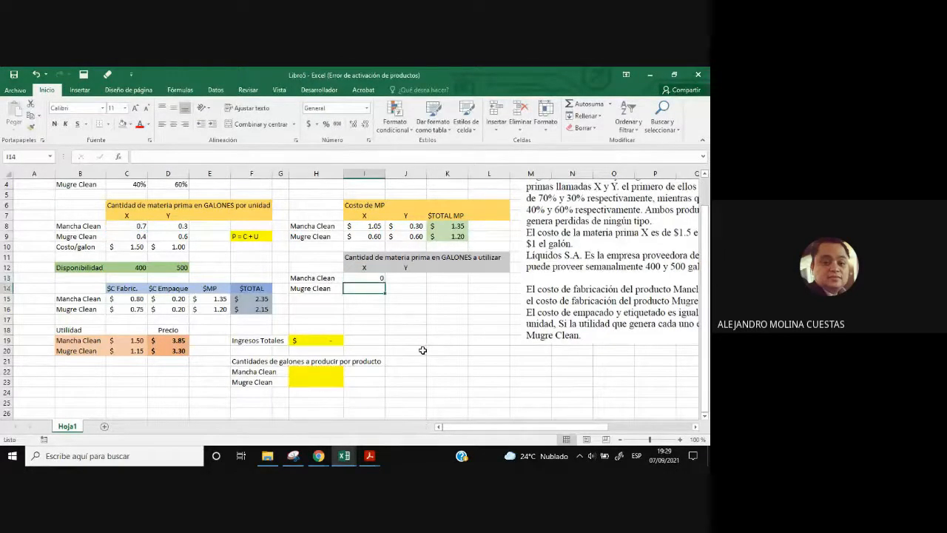
- Calculate the gallons of Y used for Mancha Clean in J13 with the formula =D8*H22
left_click(406, 278)
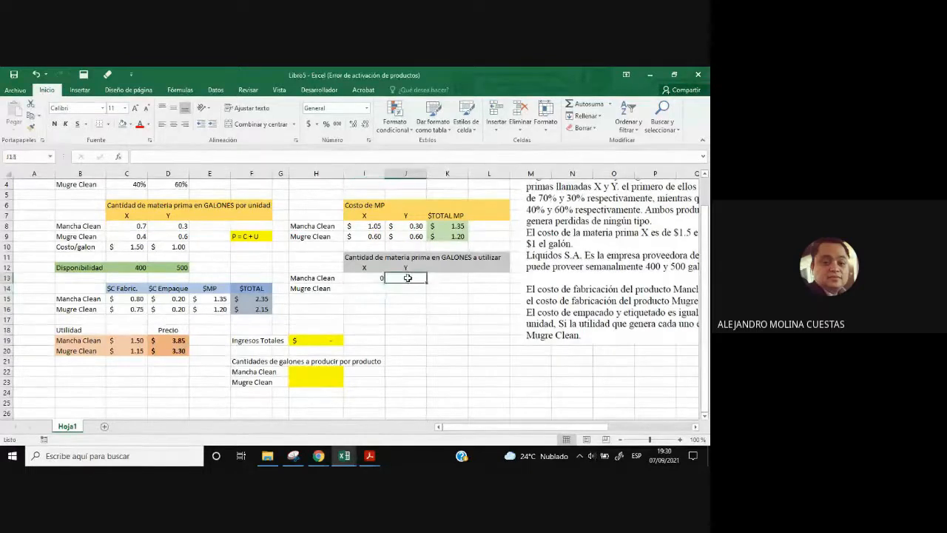
left_click(147, 159)
type("=")
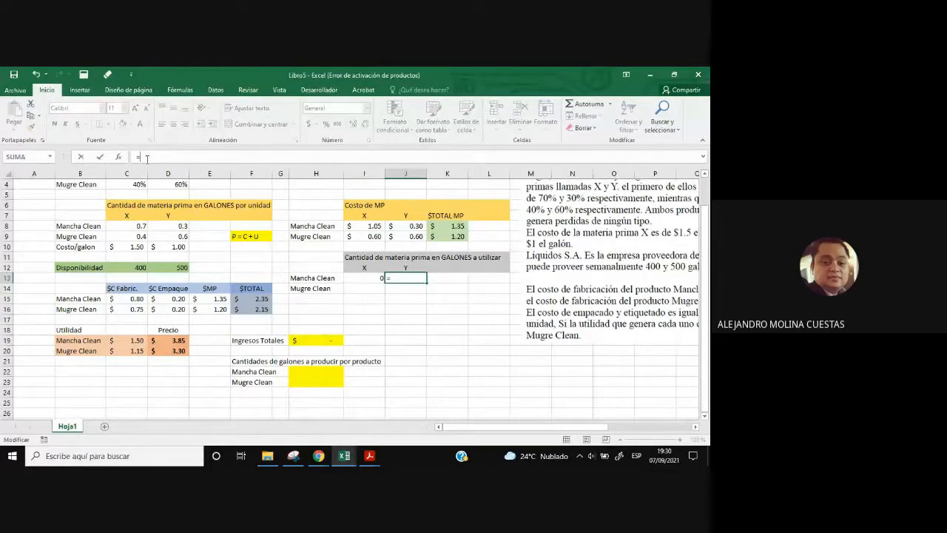
left_click(179, 226)
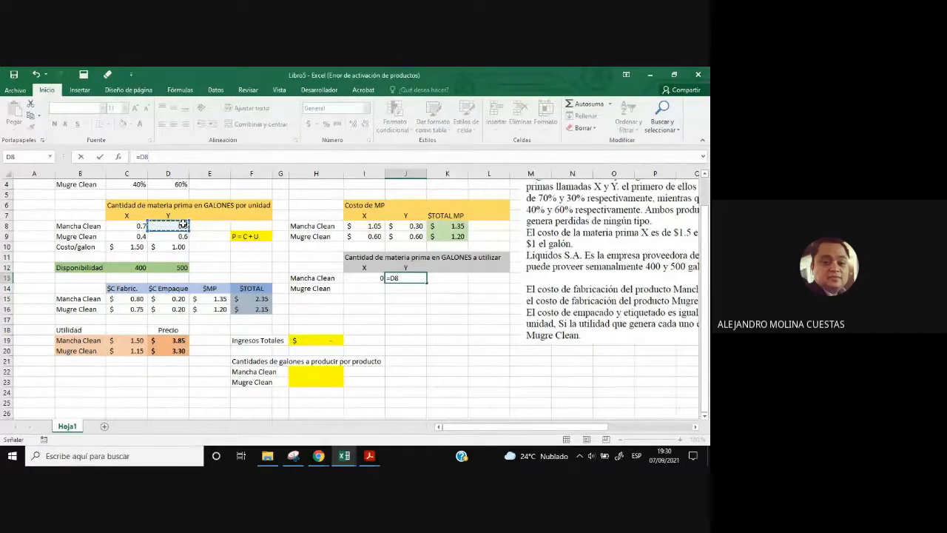
type("*")
left_click(314, 371)
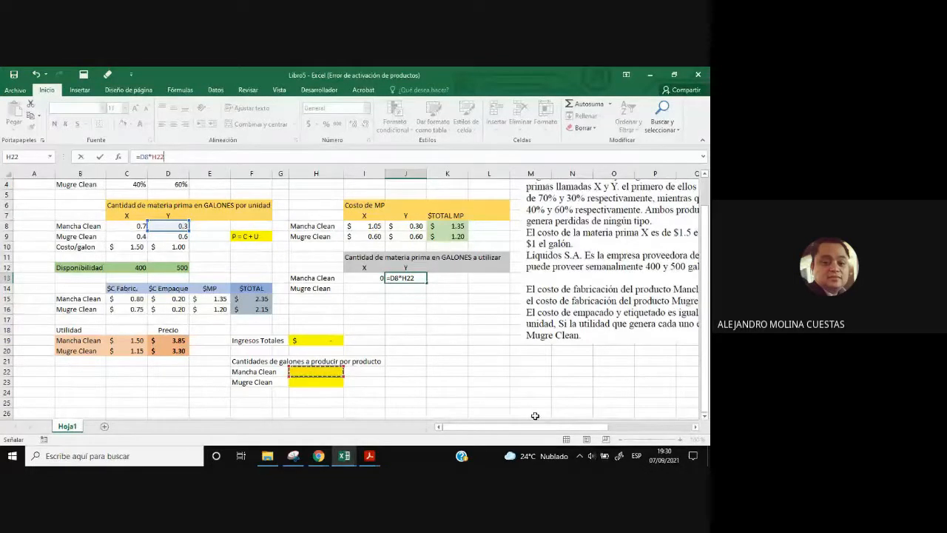
key("Return")
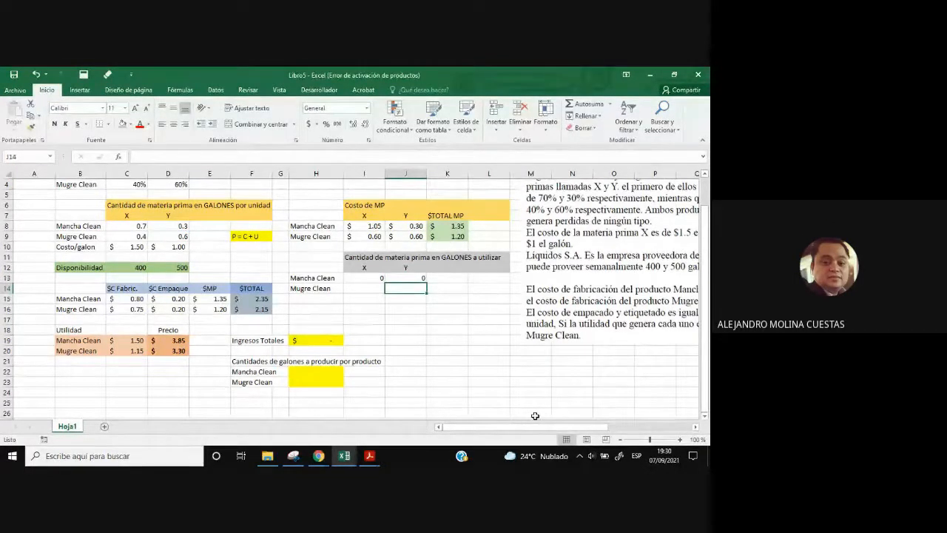
- Calculate the gallons of X used for Mugre Clean in I14 with the formula =C9*H23
left_click(374, 288)
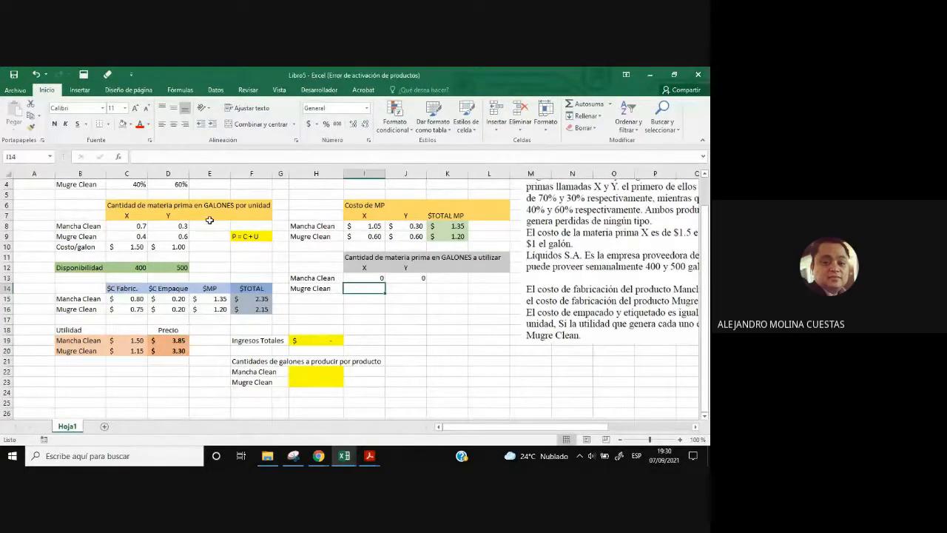
left_click(139, 156)
type("=")
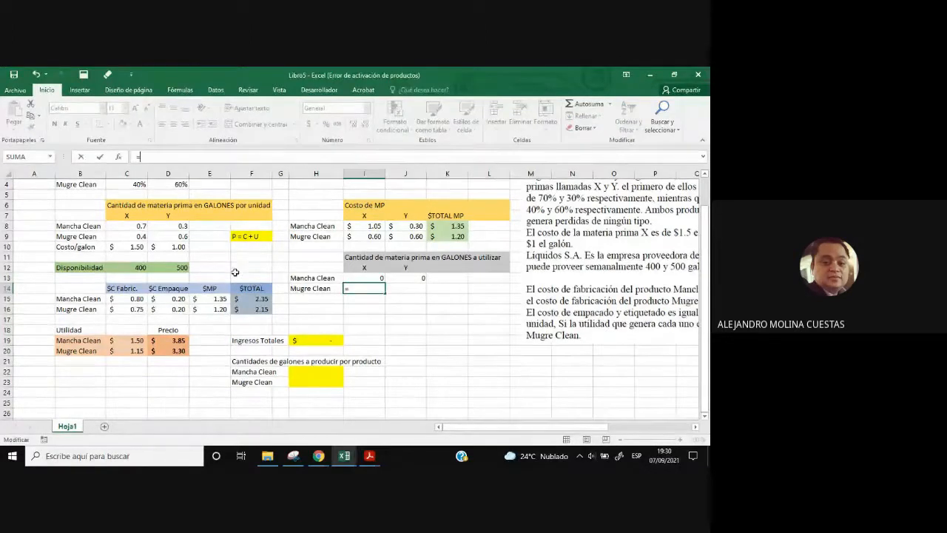
left_click(137, 236)
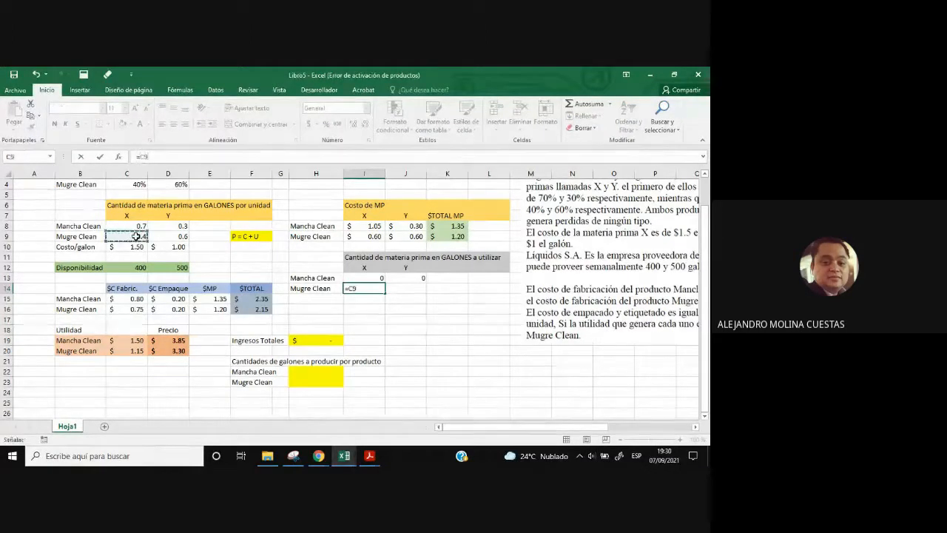
type("*")
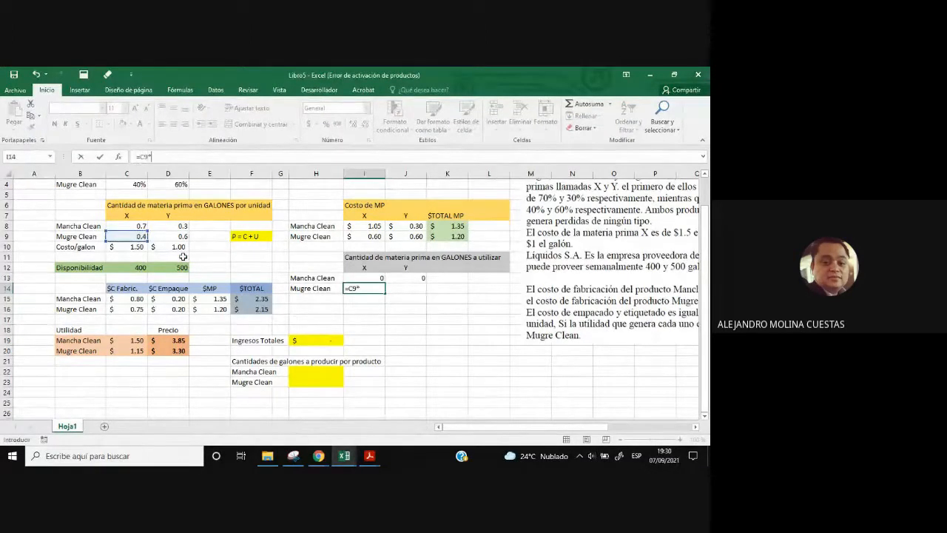
left_click(306, 380)
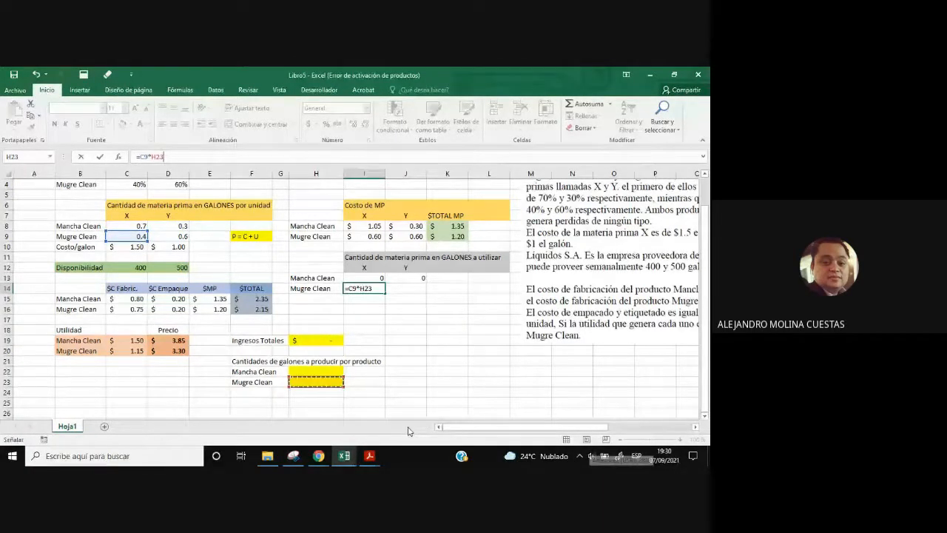
key("Tab")
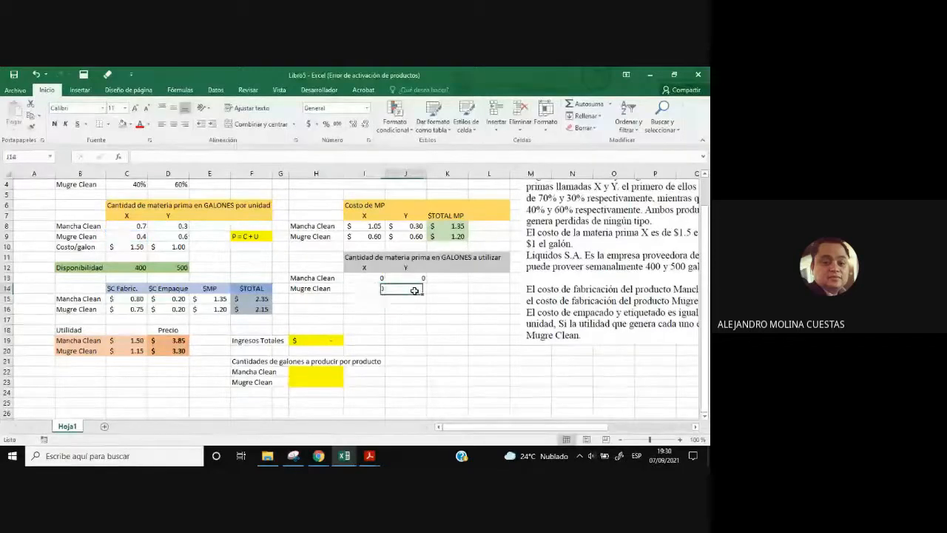
- Calculate the gallons of Y used for Mugre Clean in J14 with the formula =D9*H23
type("=")
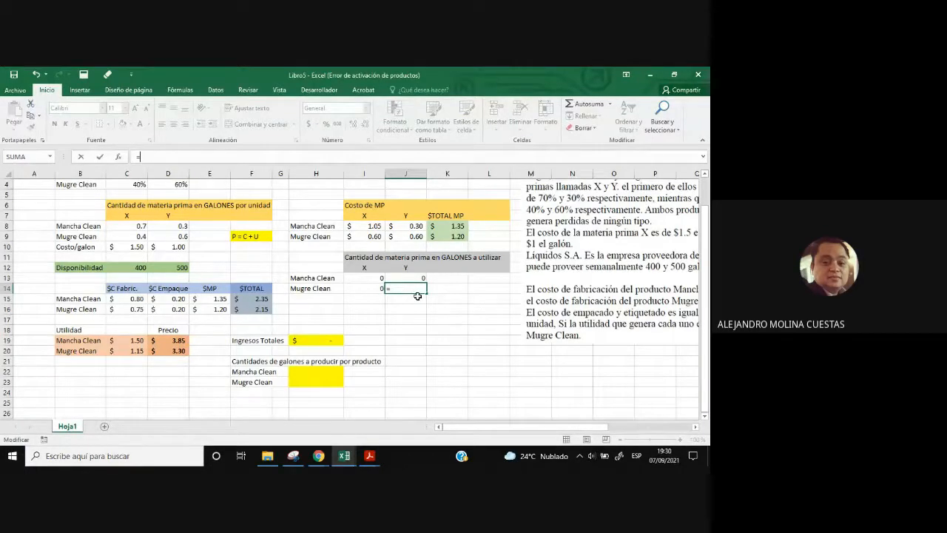
left_click(182, 235)
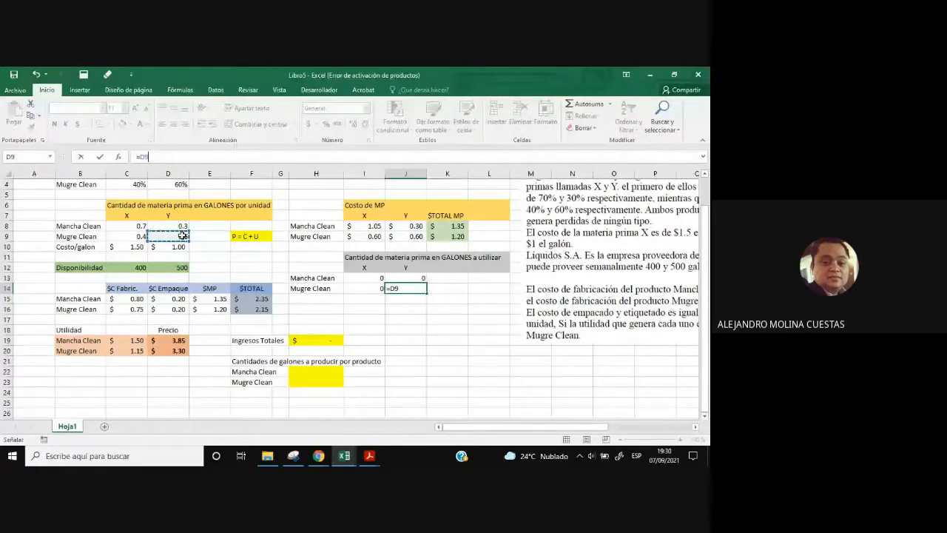
type("*")
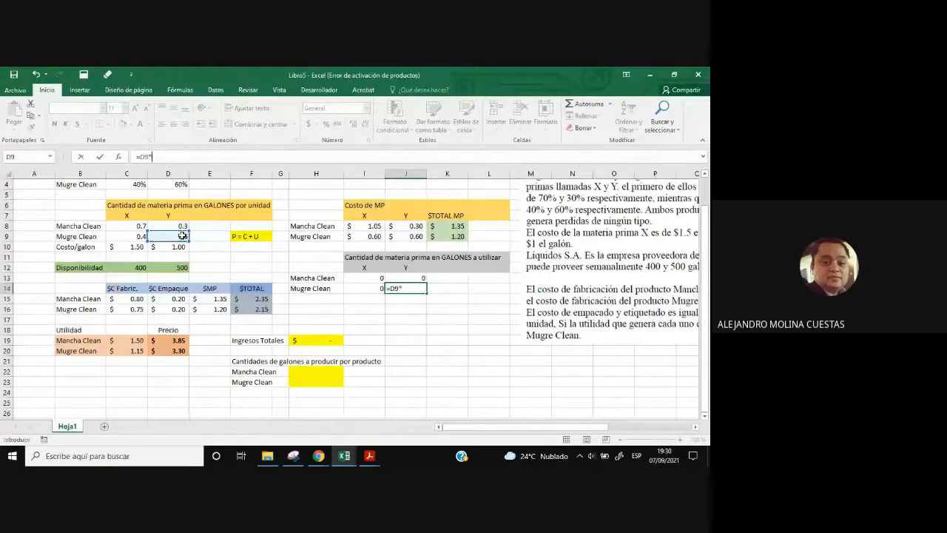
left_click(310, 381)
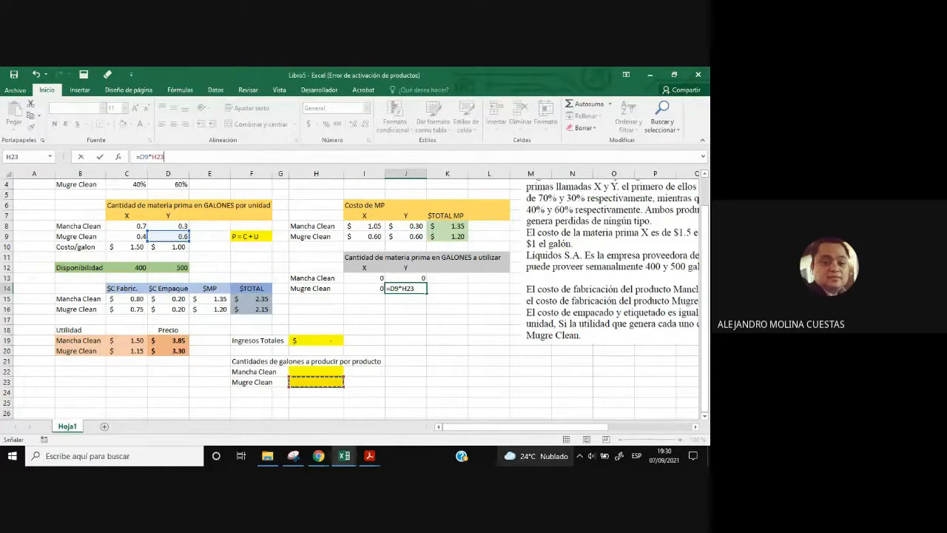
mouse_move(503, 459)
left_click(320, 381)
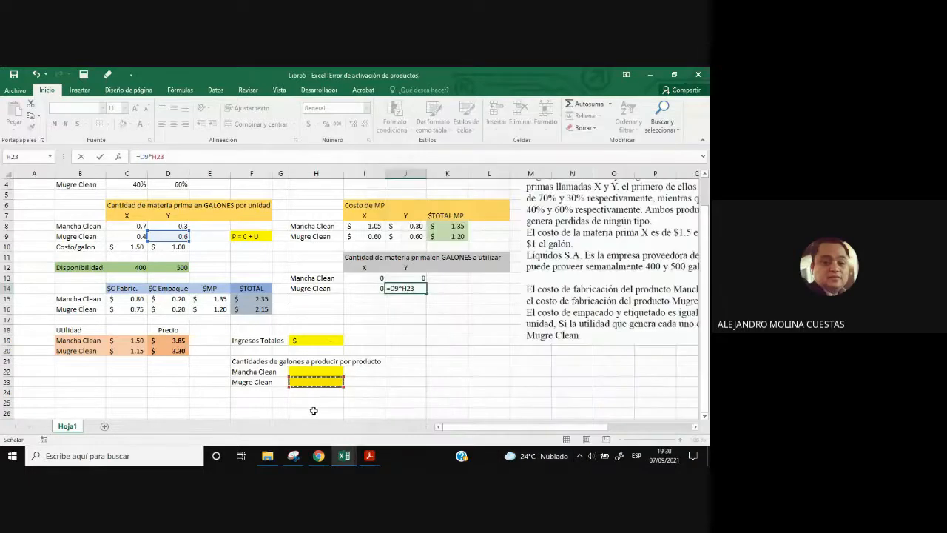
- Label the production quantity cells with the variable names X1 in I22 for Mancha Clean and X2 in I23 for Mugre Clean
left_click(365, 373)
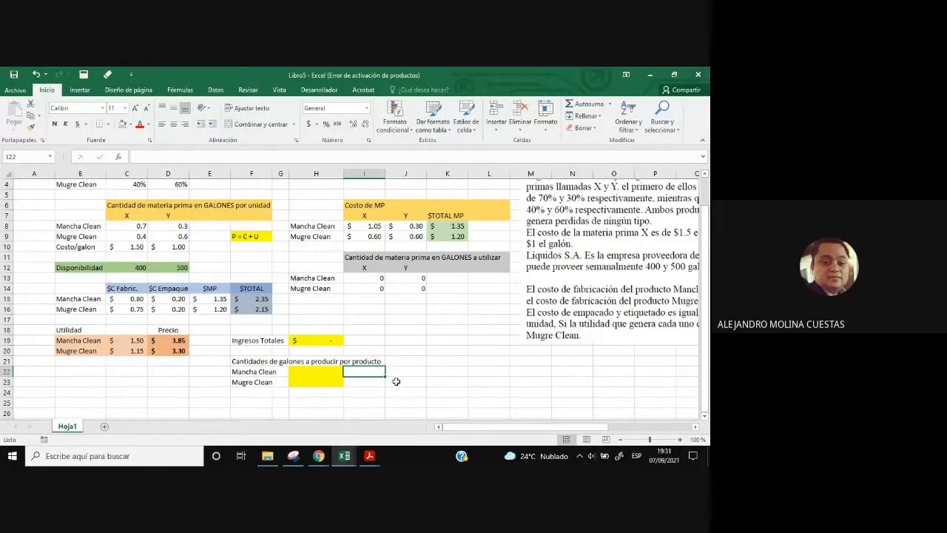
scroll(410, 387, "up", 1)
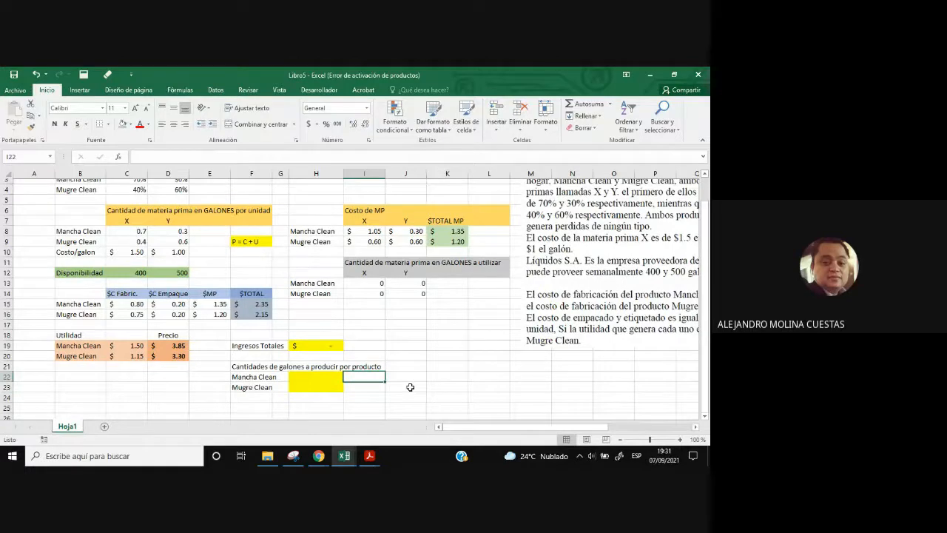
scroll(410, 387, "up", 1)
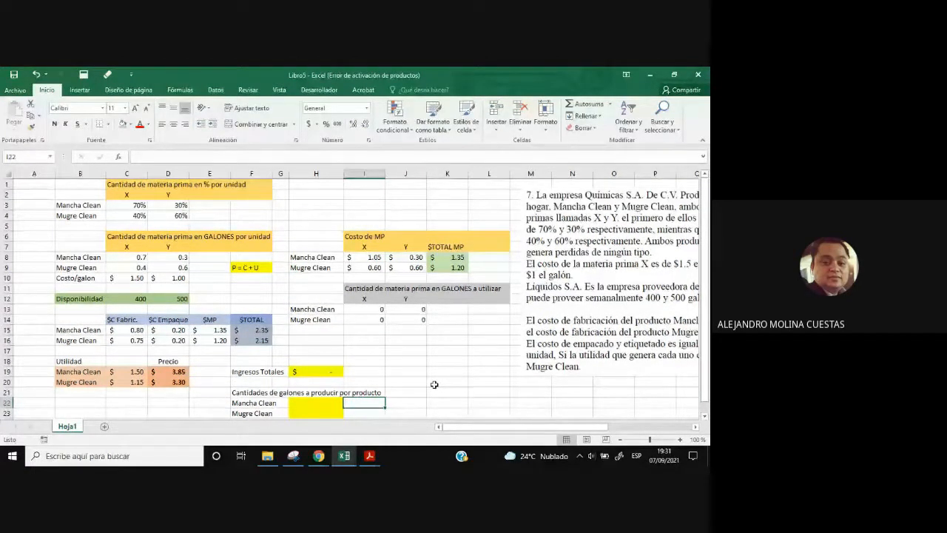
scroll(434, 384, "down", 1)
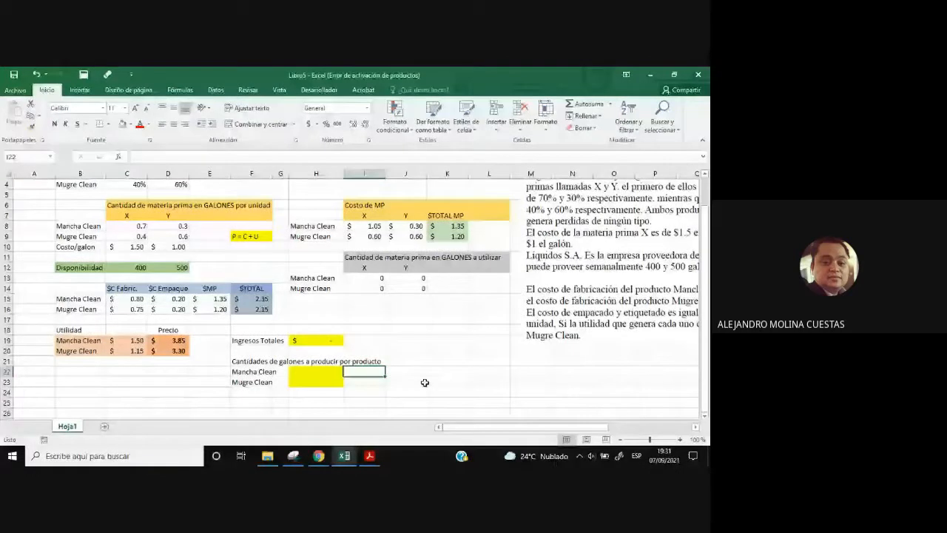
type("X")
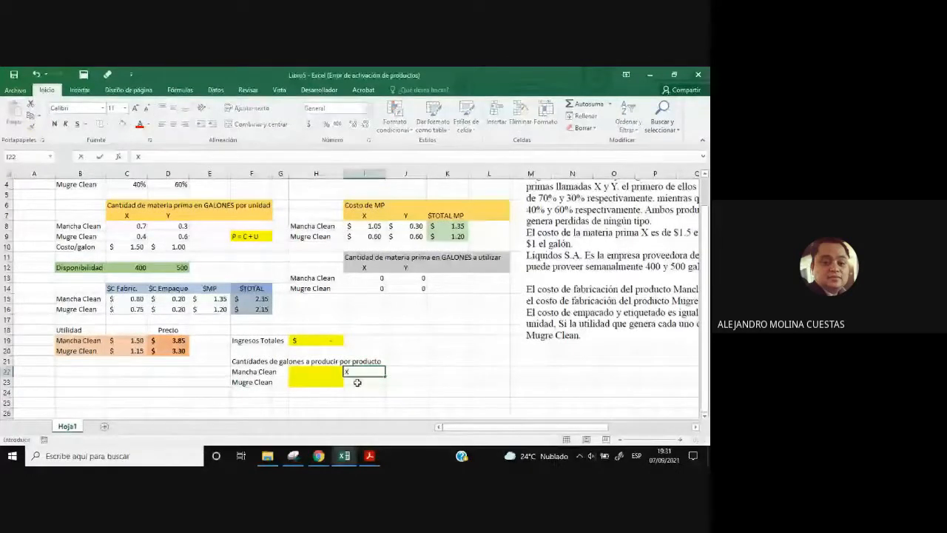
type("1")
key("Return")
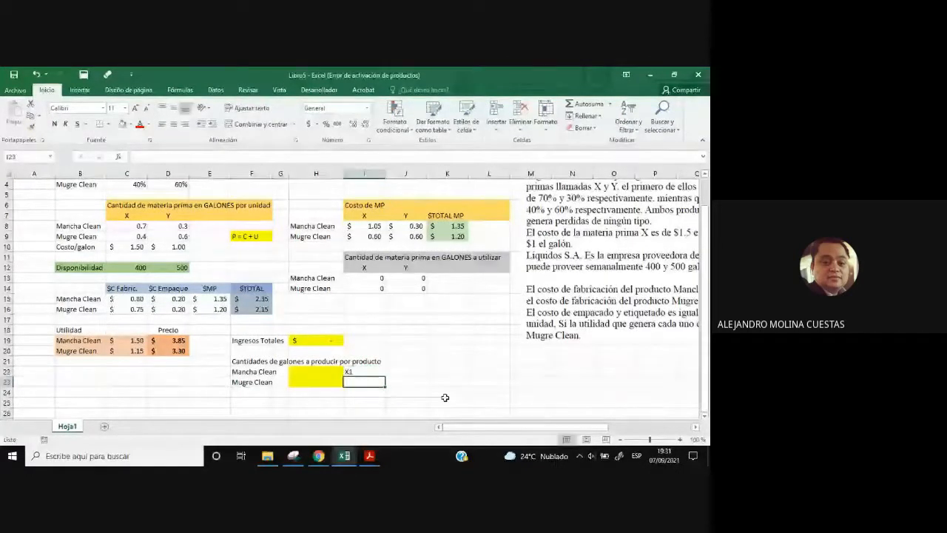
type("X2")
left_click(445, 398)
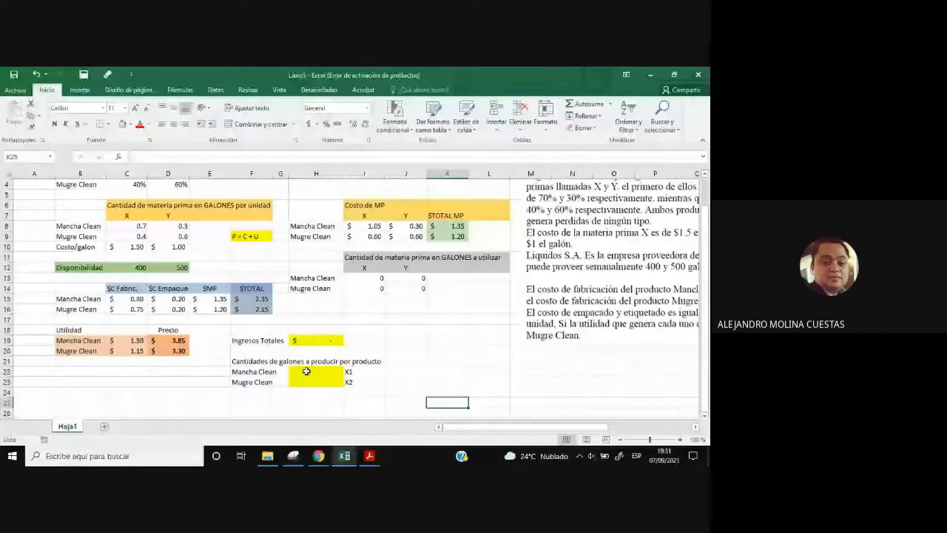
- Review the raw-material formulas in I13:J14 and the production quantity cells they reference
left_click(306, 371)
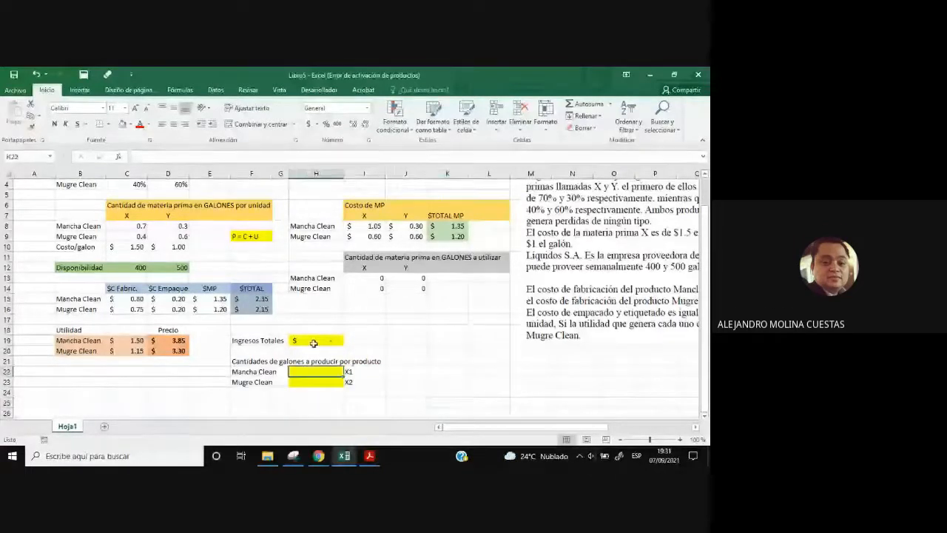
left_click(370, 278)
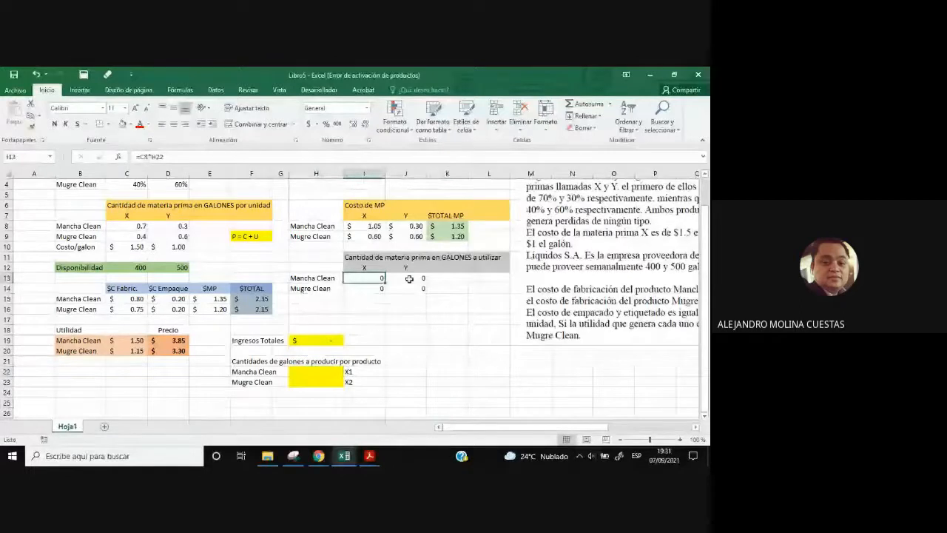
left_click(150, 157)
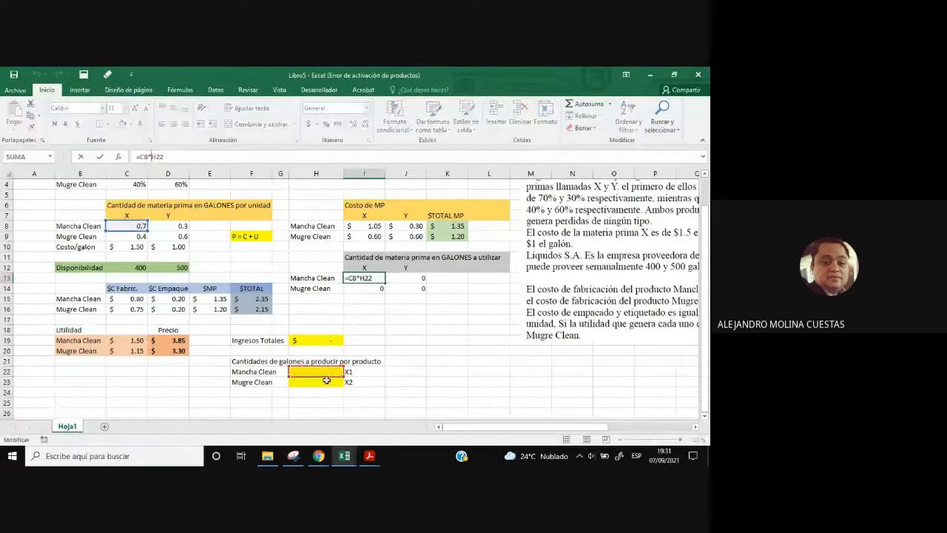
key("Return")
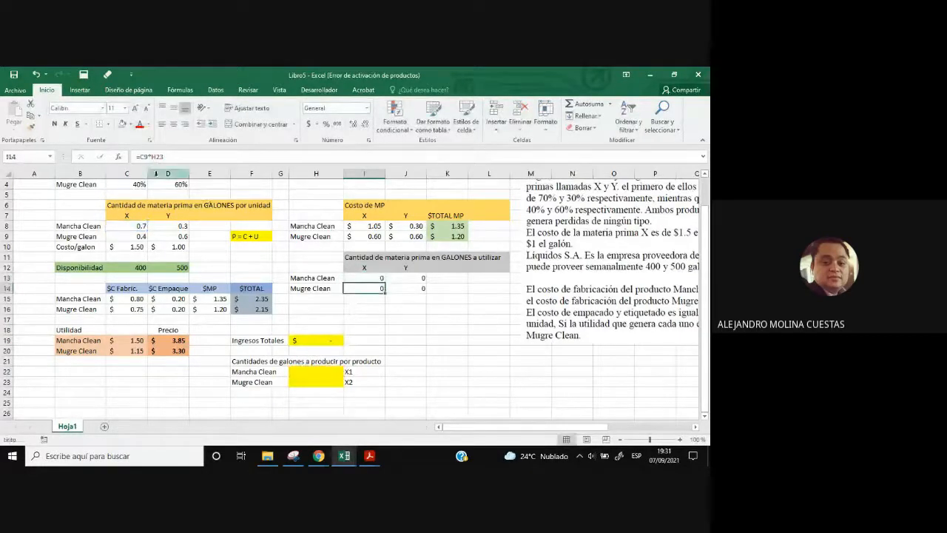
left_click(158, 157)
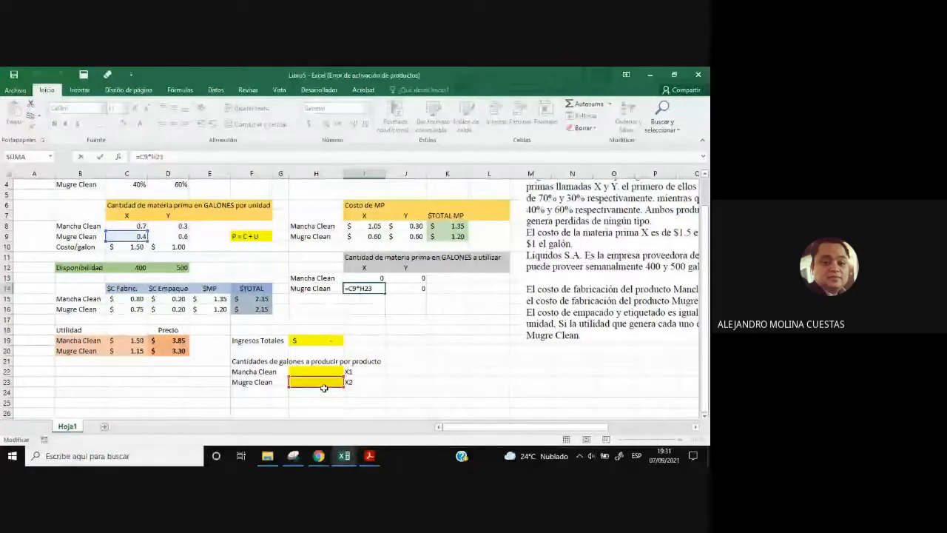
key("Return")
left_click(419, 281)
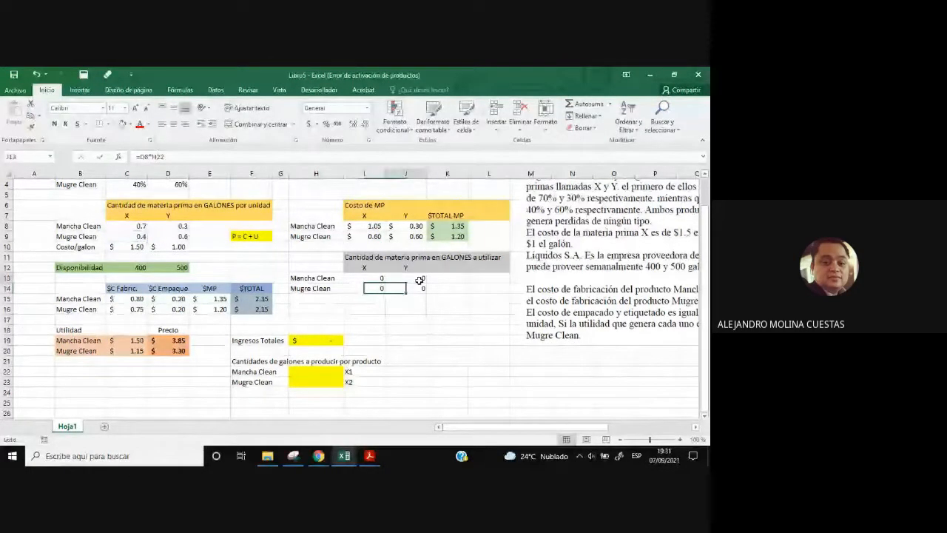
double_click(419, 281)
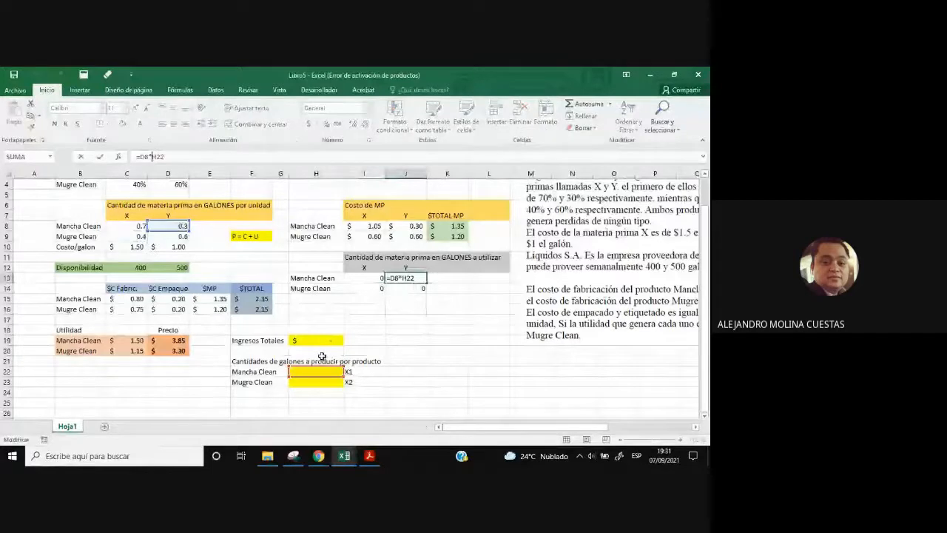
key("Return")
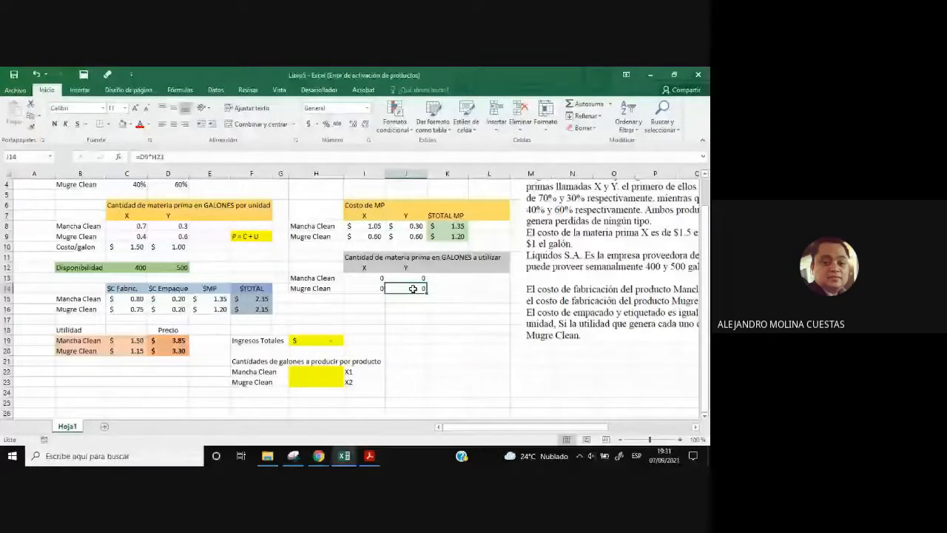
key("Return")
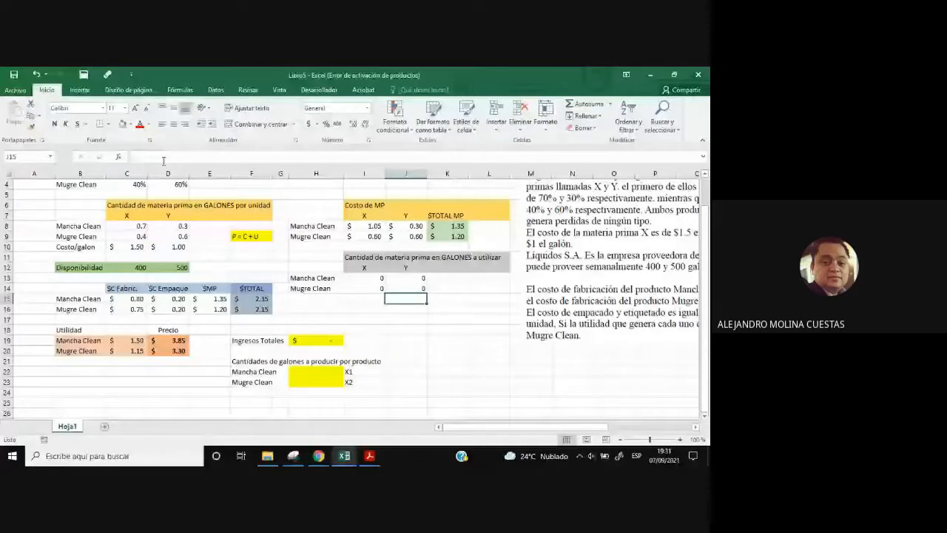
- Total the gallons of X used by both products in I15 with the formula =I13+I14
key("Left")
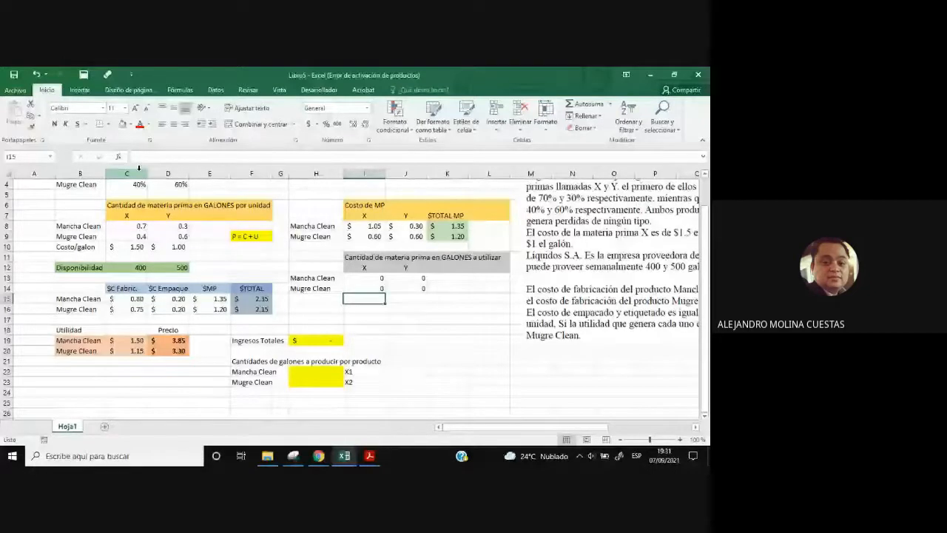
type("=")
left_click(369, 278)
type("+")
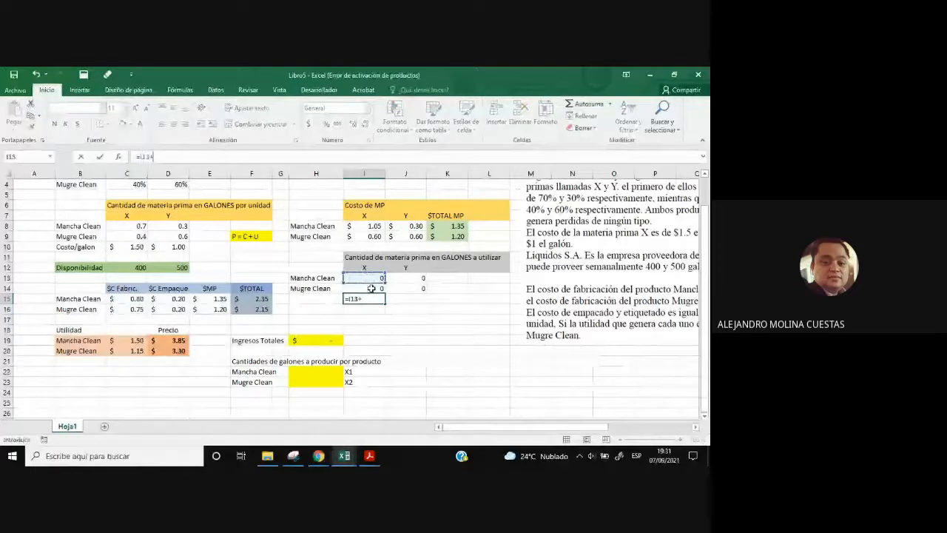
left_click(371, 289)
key("Return")
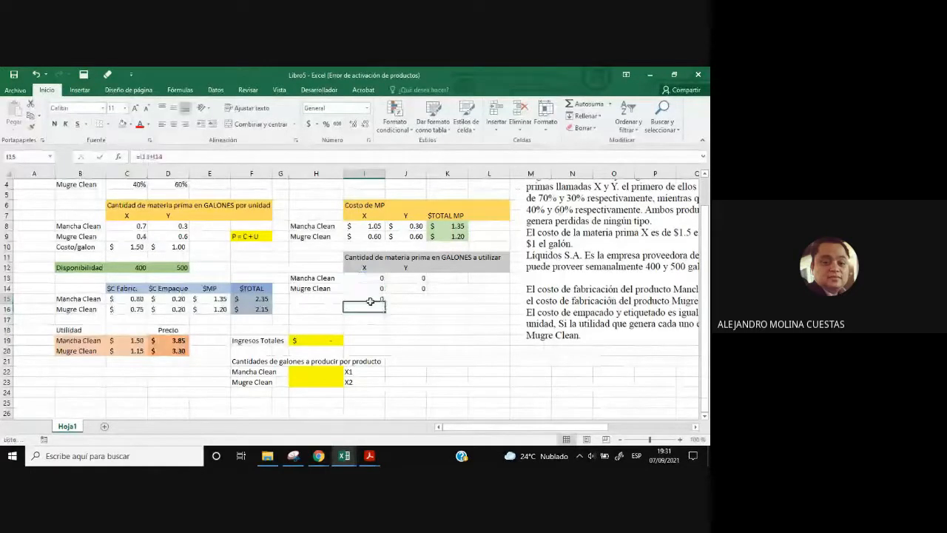
- Copy the X total formula from I15 to J15 to total the gallons of Y, and check its cell references
left_click(370, 301)
key("ctrl+c")
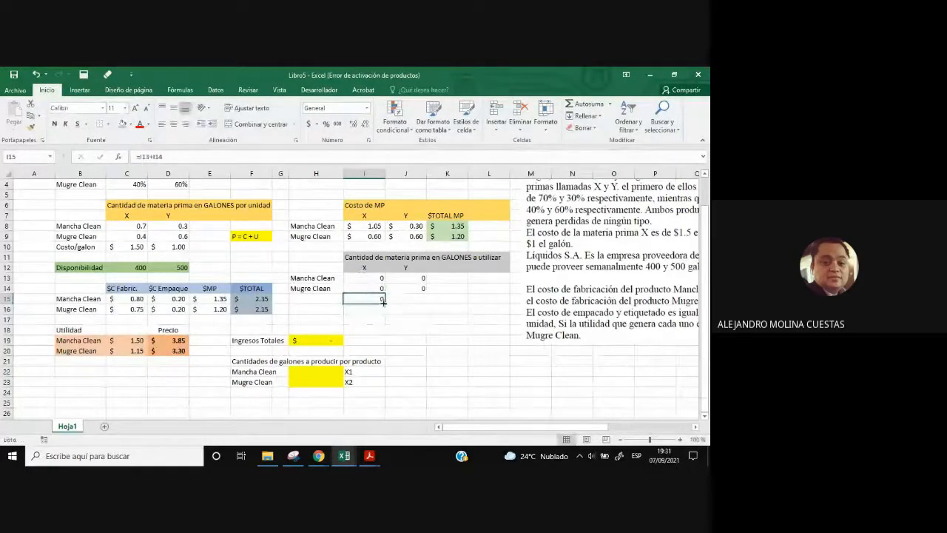
left_click(405, 299)
key("ctrl+v")
key("F2")
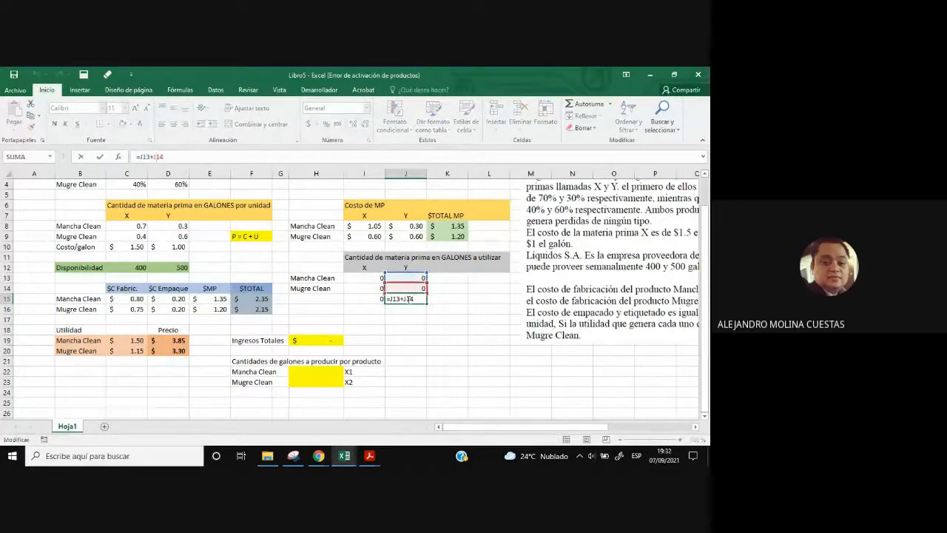
key("Return")
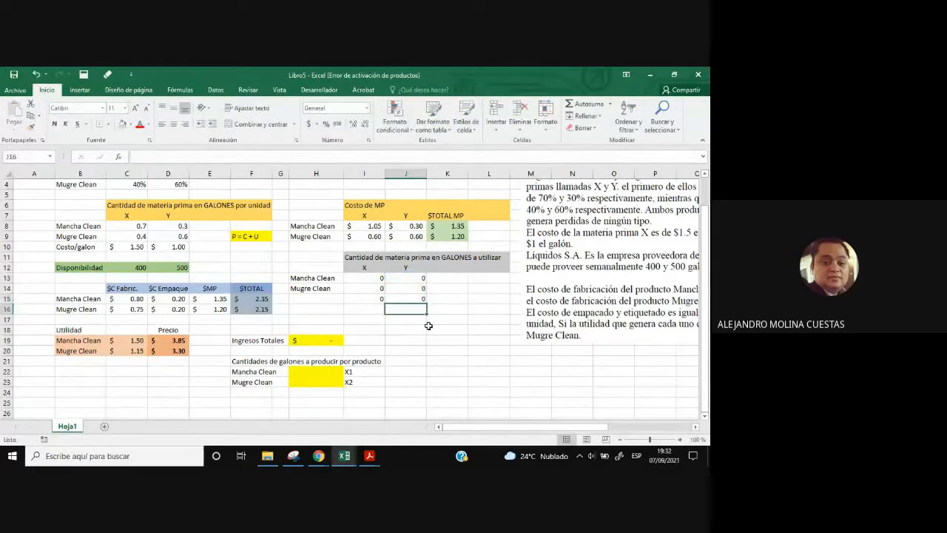
- Review the X total formula in I15 and the product formulas in I13 and I14 that feed it
left_click(375, 299)
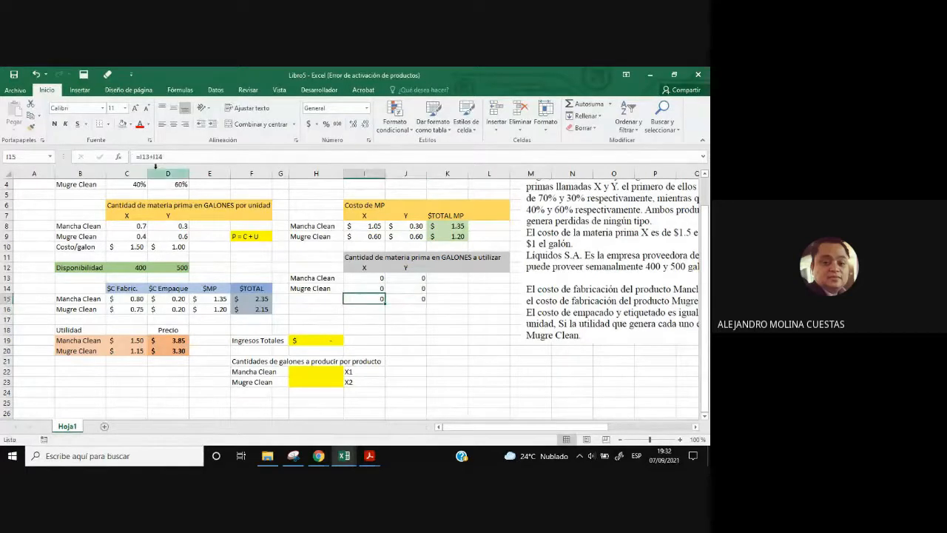
double_click(364, 298)
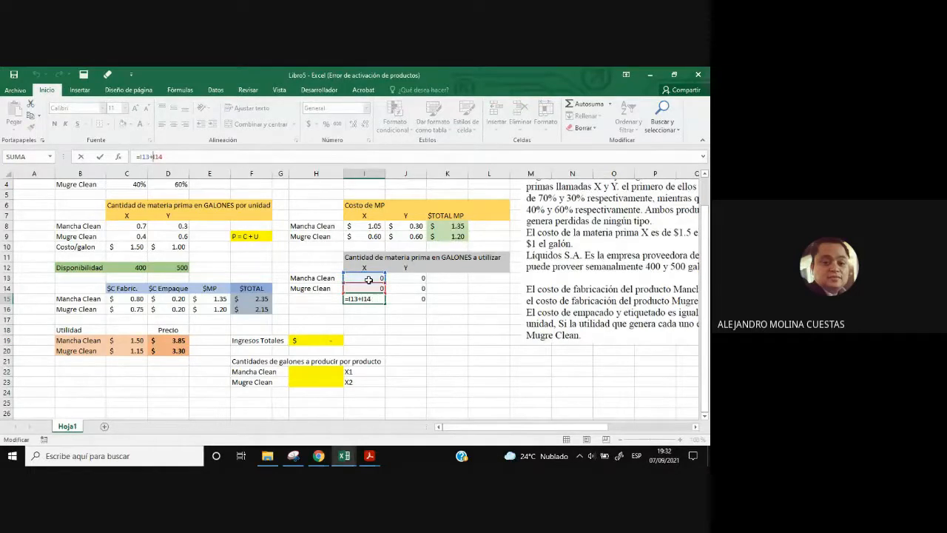
key("Return")
left_click(369, 279)
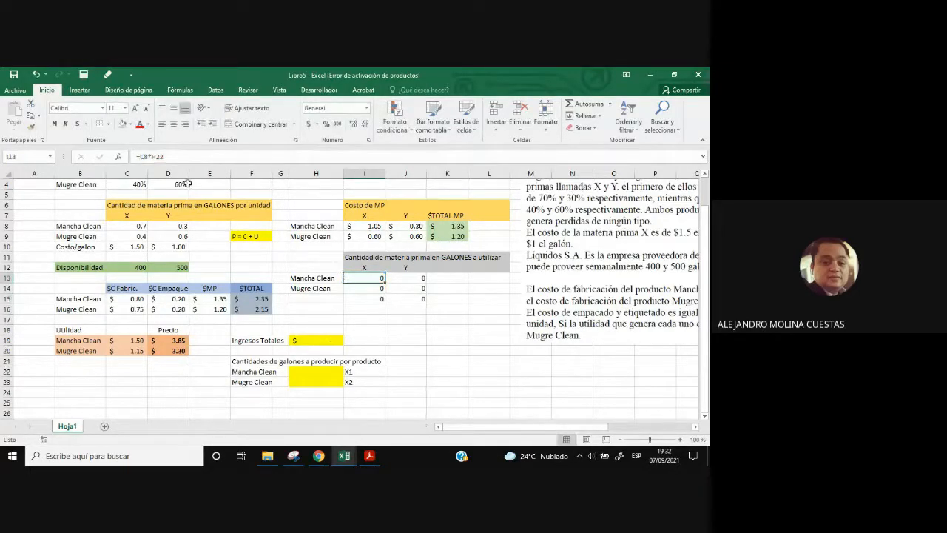
left_click(367, 288)
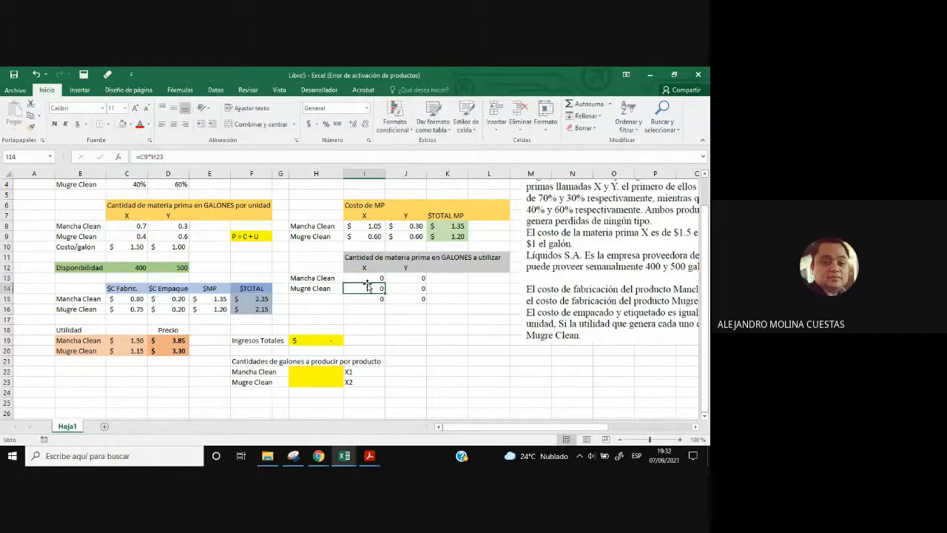
left_click(156, 157)
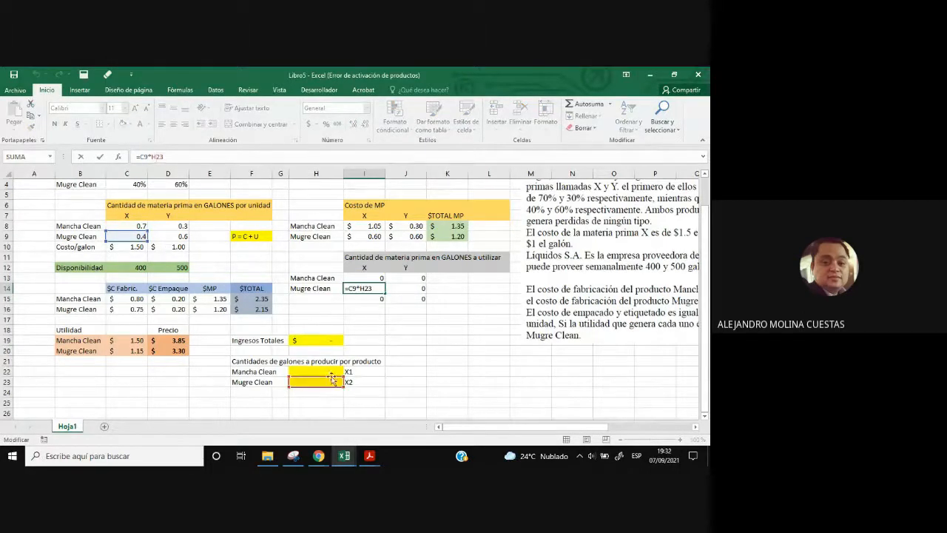
- Make the raw-material totals in I15:J15 bold and give them a light green fill
left_click(374, 299)
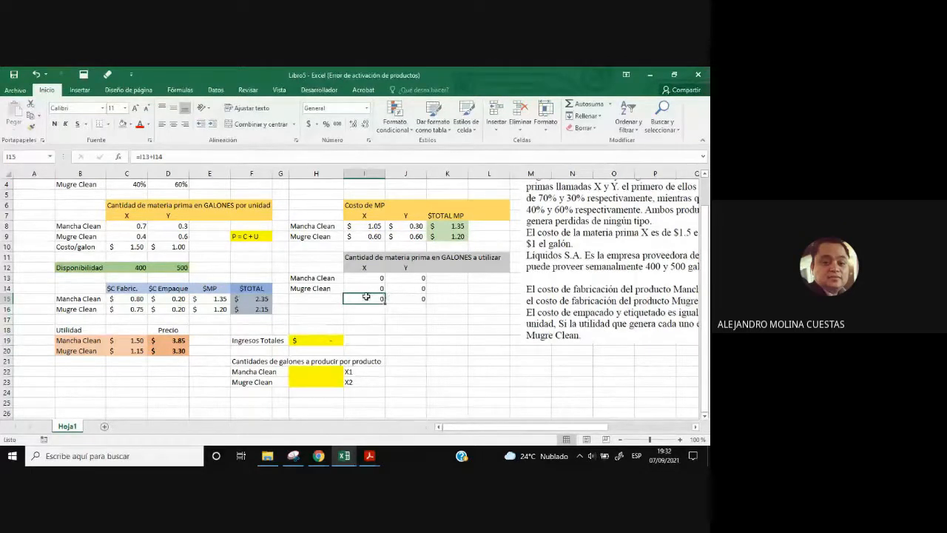
left_click_drag(384, 303, 419, 302)
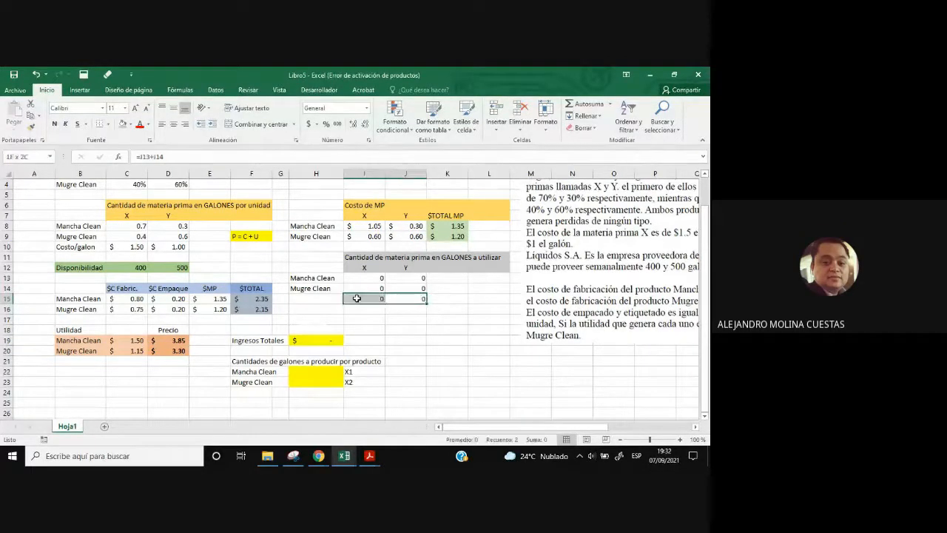
left_click(54, 124)
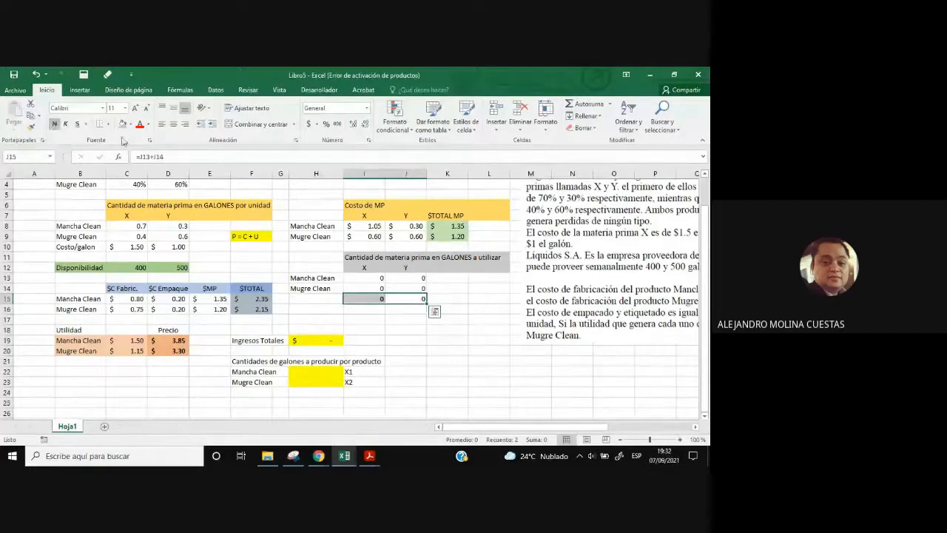
left_click(131, 124)
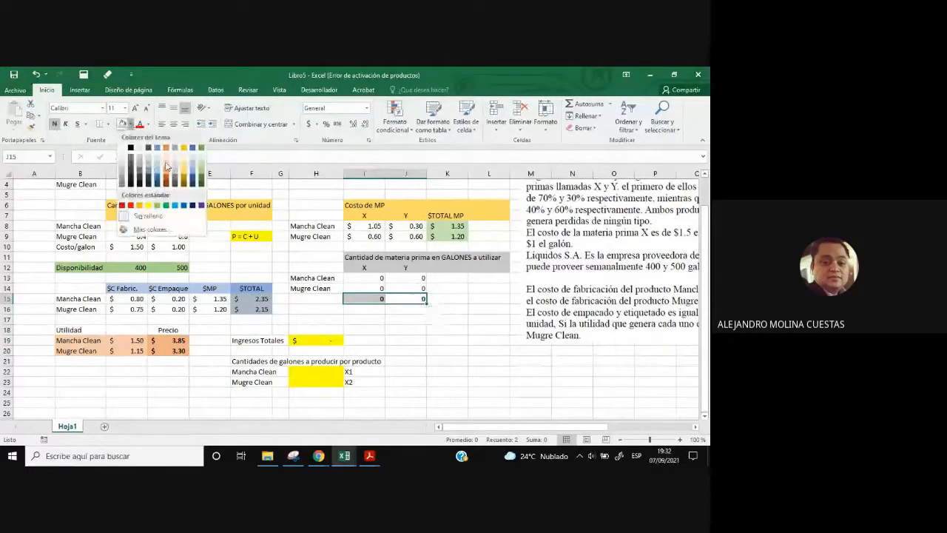
left_click(198, 168)
left_click(447, 319)
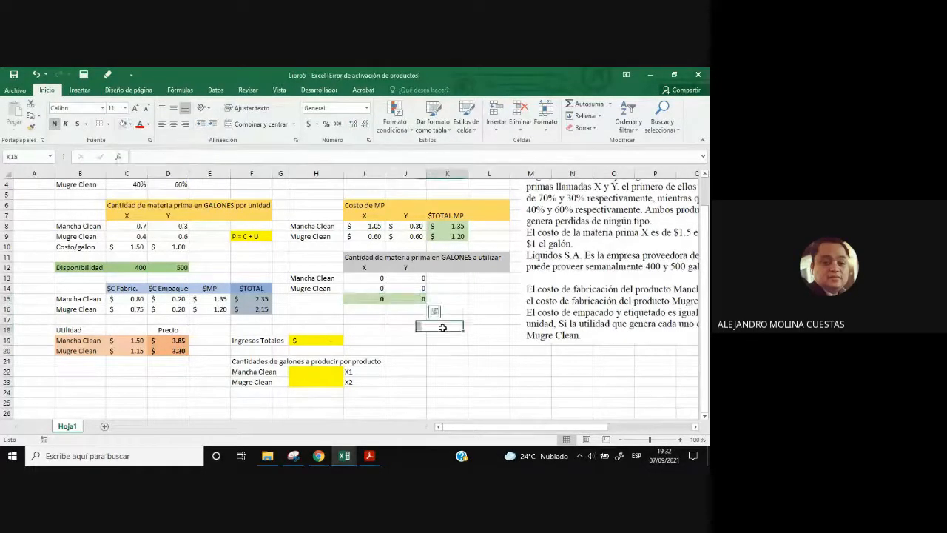
- Inspect the gallon total cells for X and Y in I15 and J15
left_click(376, 299)
left_click(400, 298)
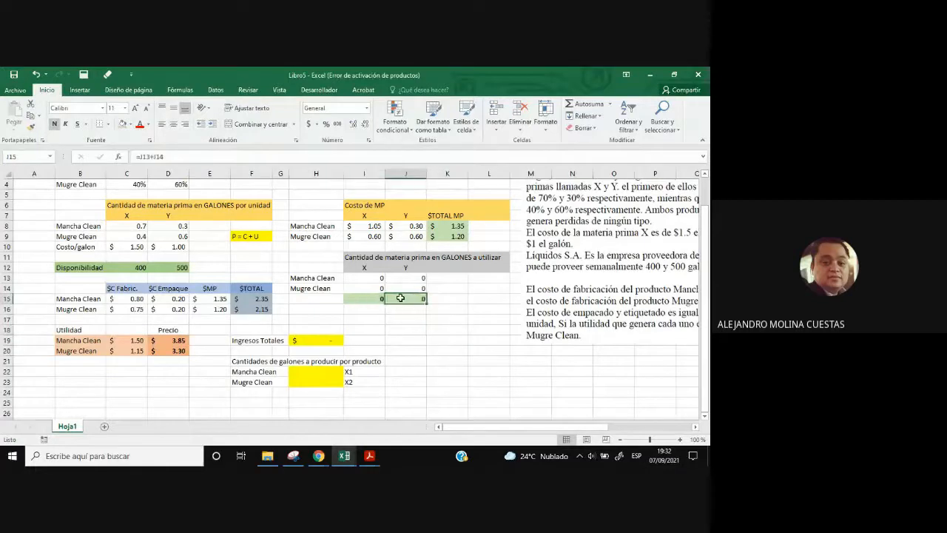
left_click(383, 298)
left_click(400, 299)
left_click(377, 297)
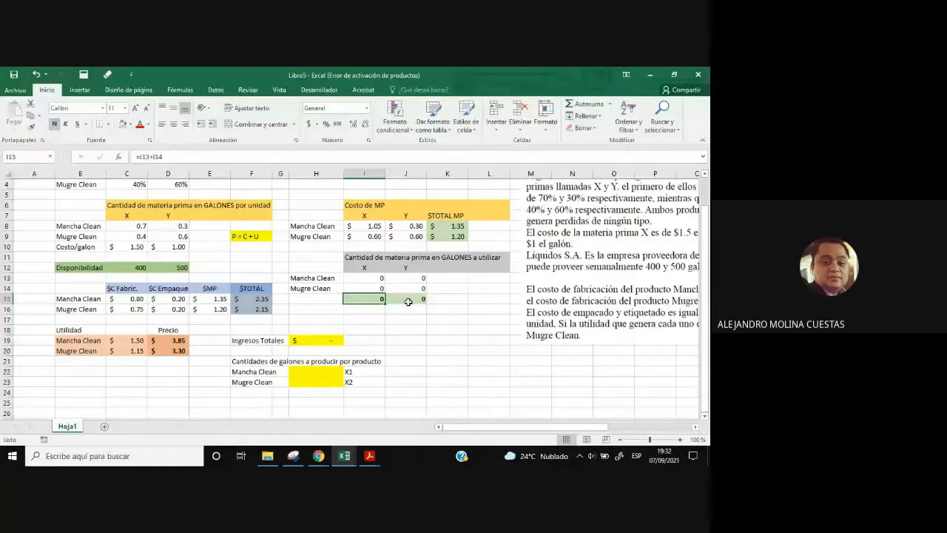
left_click(408, 299)
left_click(368, 300)
- Delete the variable labels X1 and X2 from I22:I23 beside the production quantity cells
left_click(355, 373)
left_click_drag(355, 373, 358, 380)
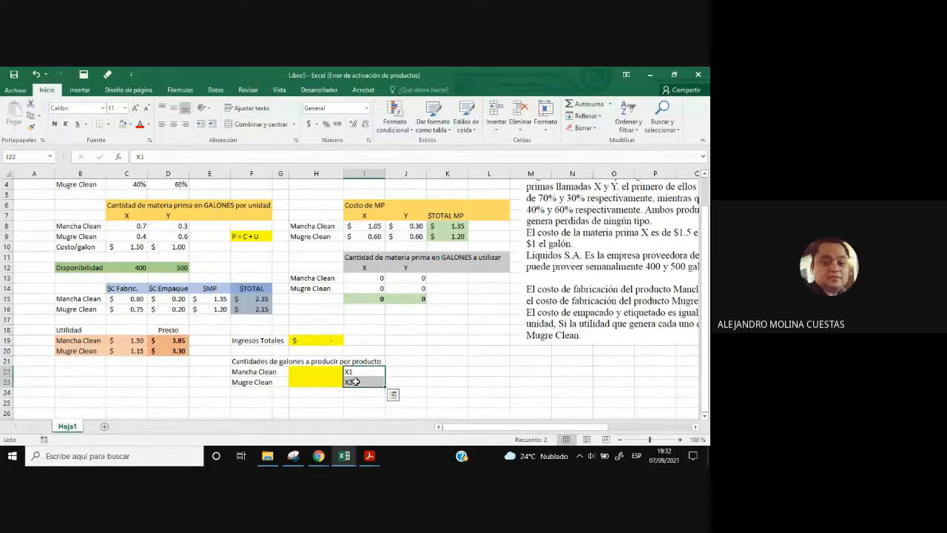
key("Delete")
left_click(502, 372)
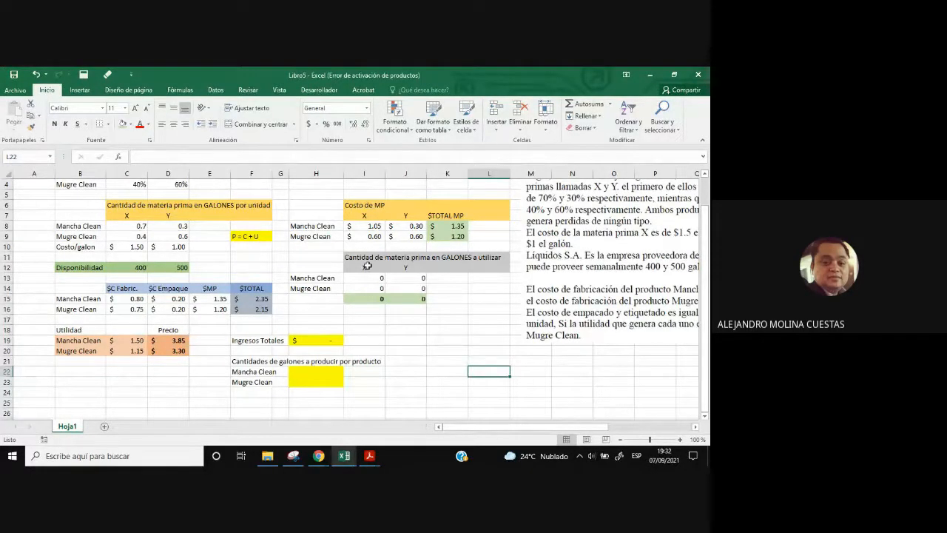
- Compare the X and Y gallon totals in I15 and J15 with their availability limits in C12 and D12
left_click(373, 301)
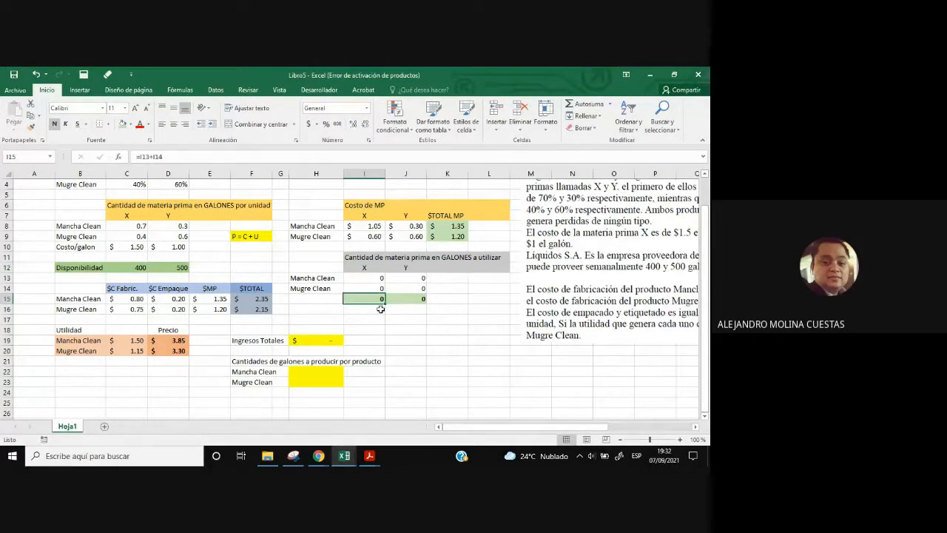
left_click(134, 267)
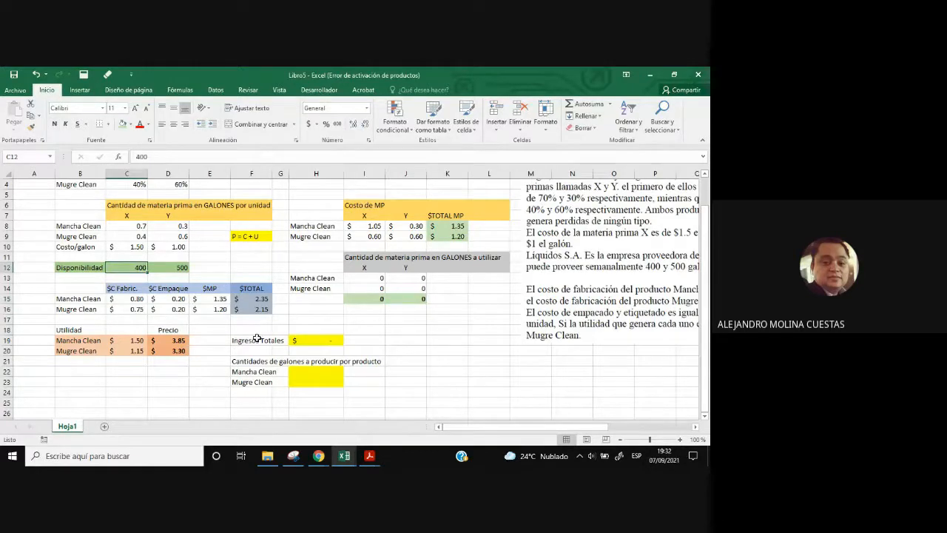
left_click(411, 299)
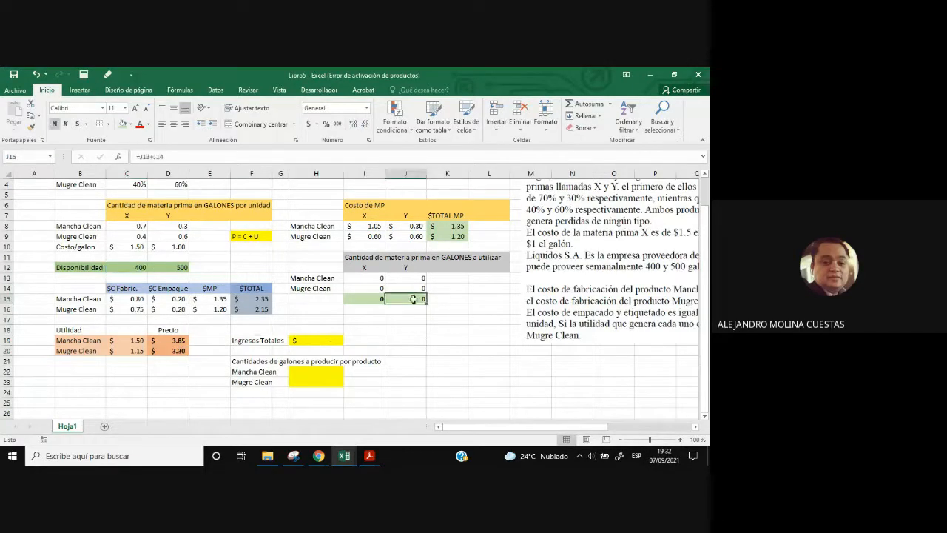
left_click(179, 266)
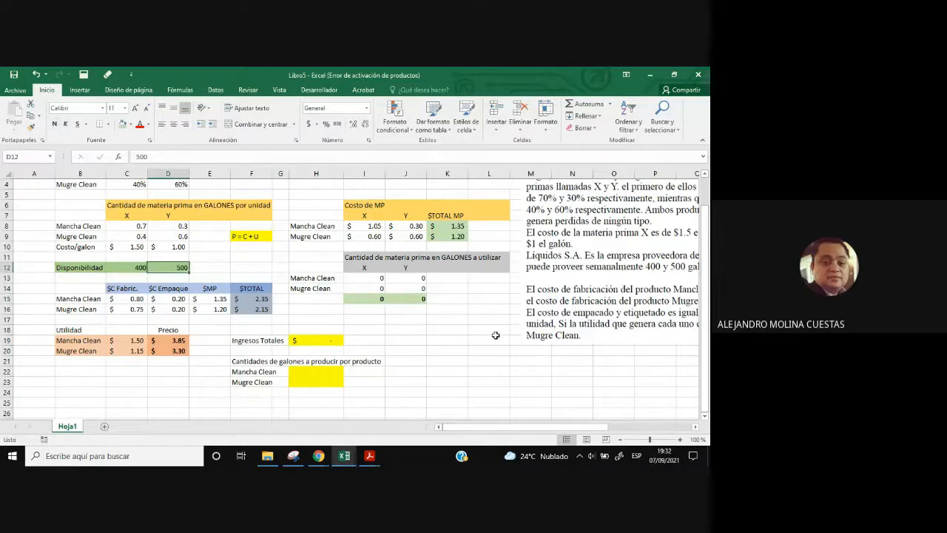
- Review the total income formula in H19, the production quantity cells H22:H23 and the raw-material usage block I13:J15
left_click(300, 342)
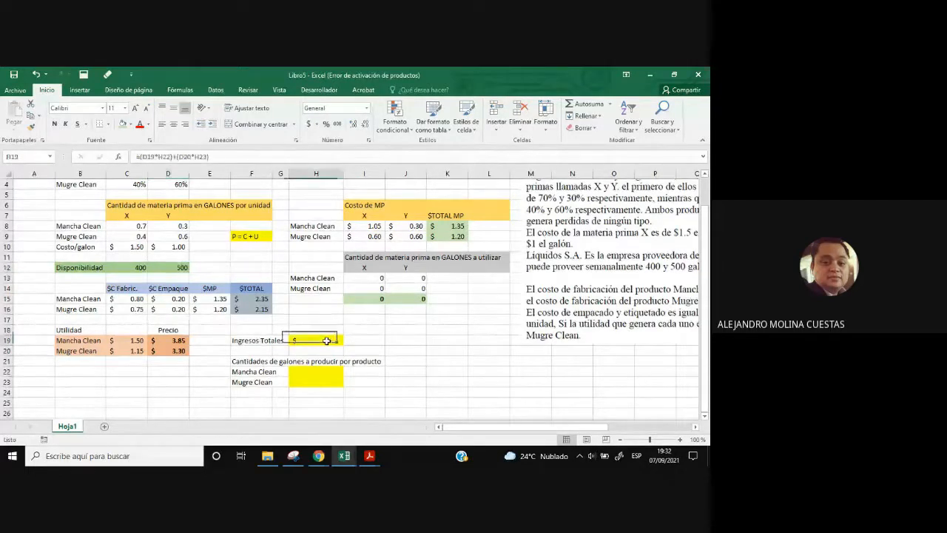
left_click(319, 373)
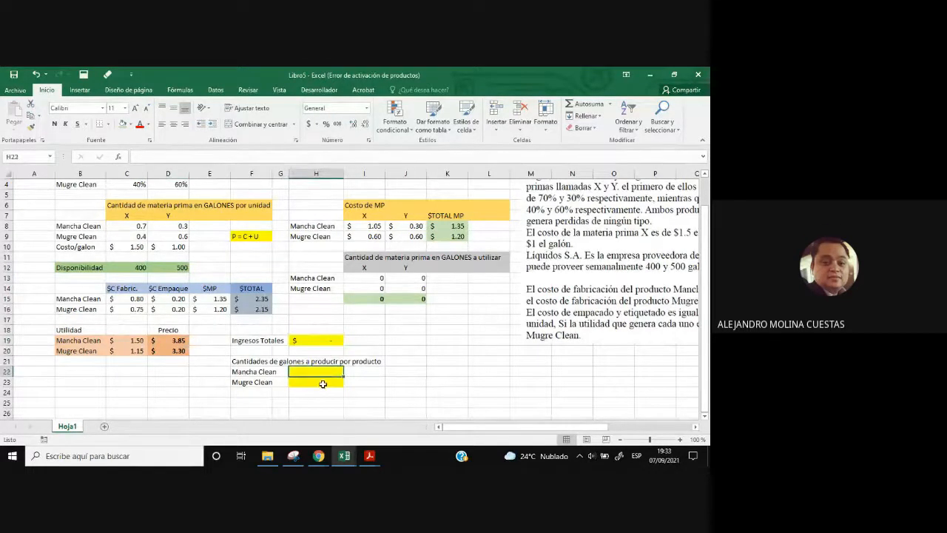
left_click(320, 382)
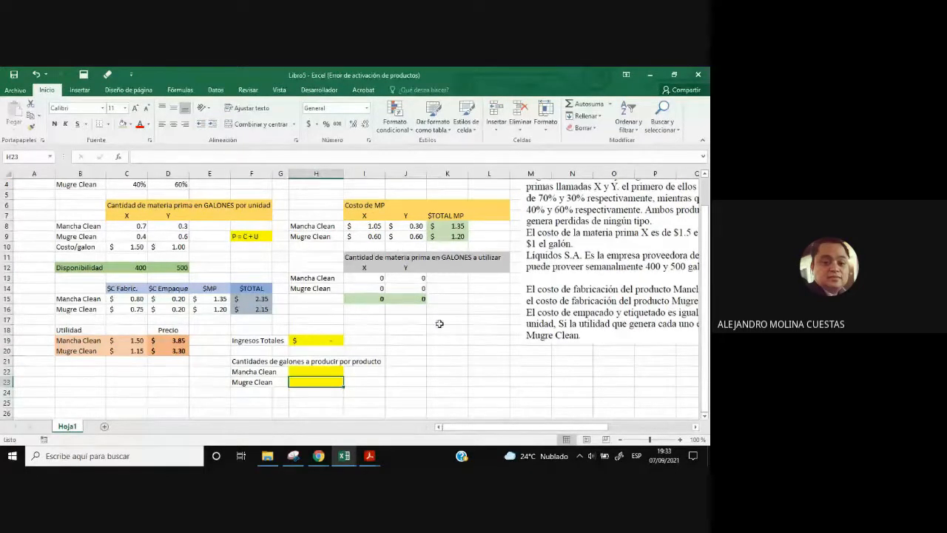
left_click(325, 341)
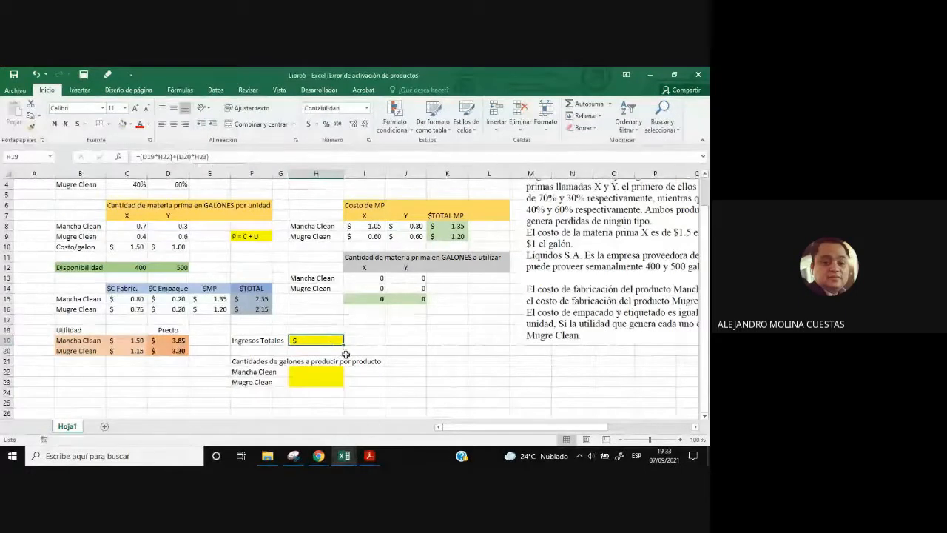
left_click(324, 374)
left_click(322, 382)
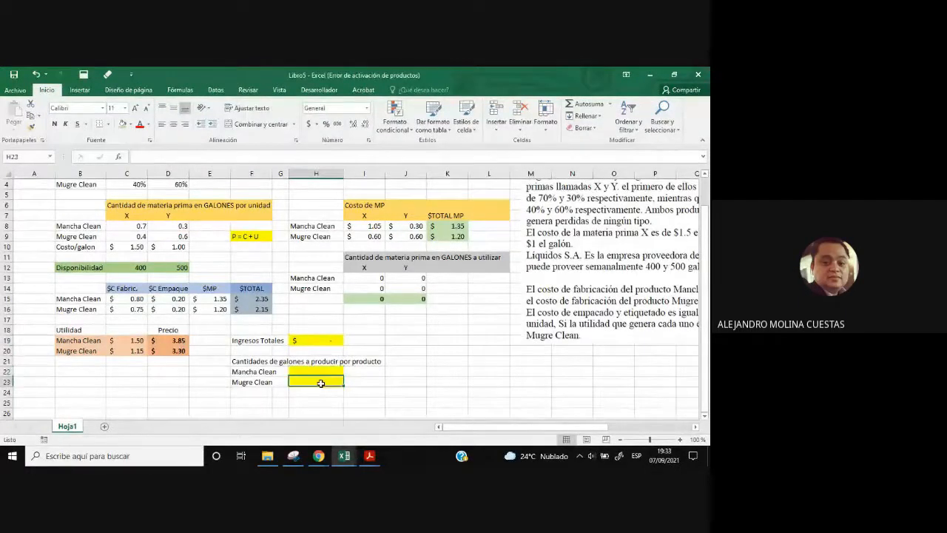
left_click(326, 372)
left_click(325, 381)
left_click(324, 373)
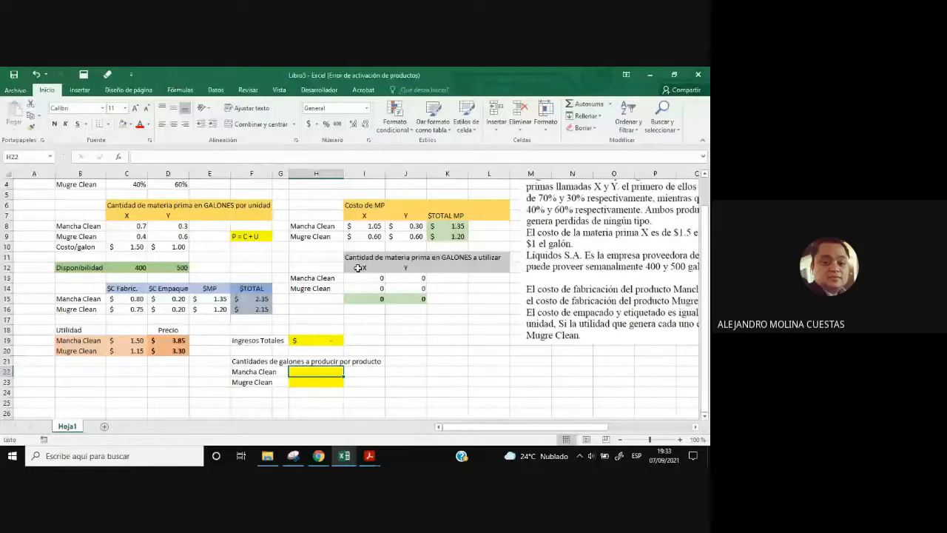
left_click_drag(362, 277, 415, 301)
left_click(458, 338)
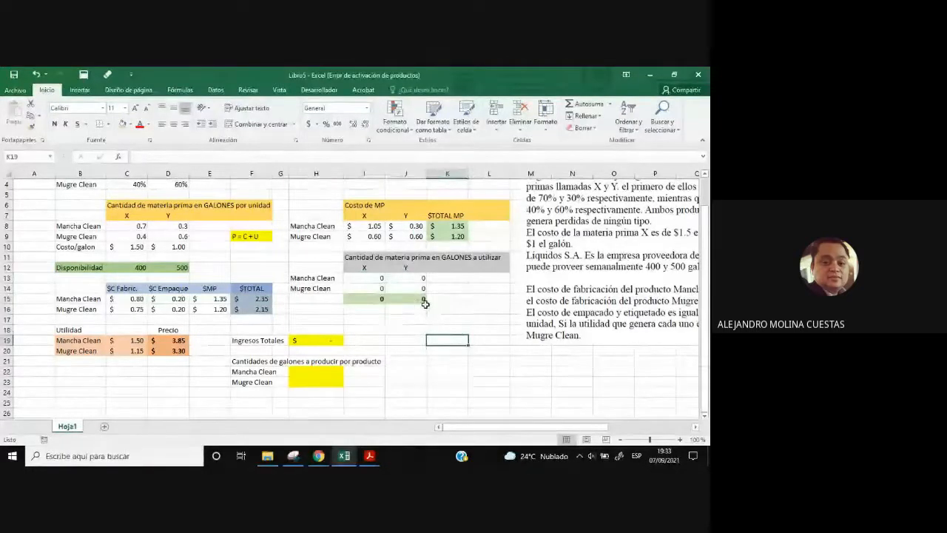
- Check in the Excel add-ins manager that the Solver add-in is enabled, and accept the settings
scroll(468, 412, "up", 1)
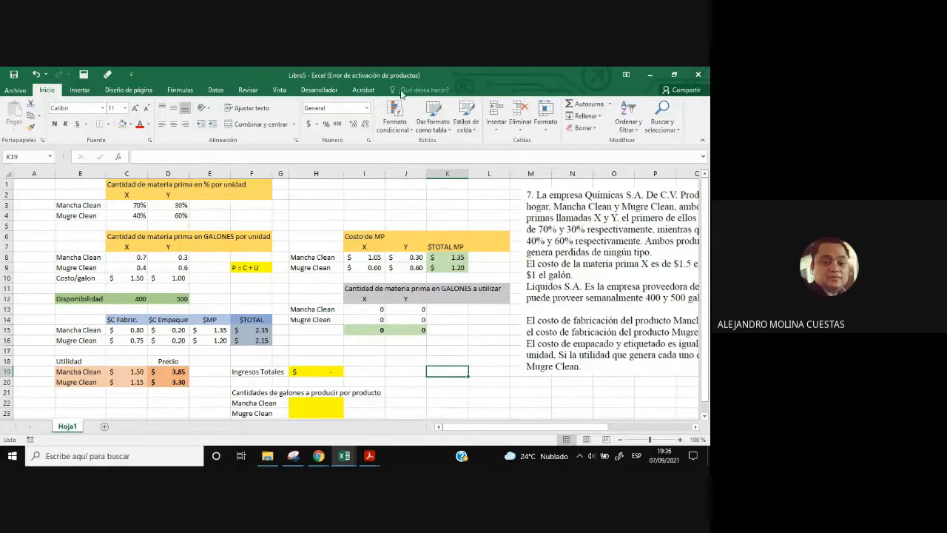
left_click(215, 90)
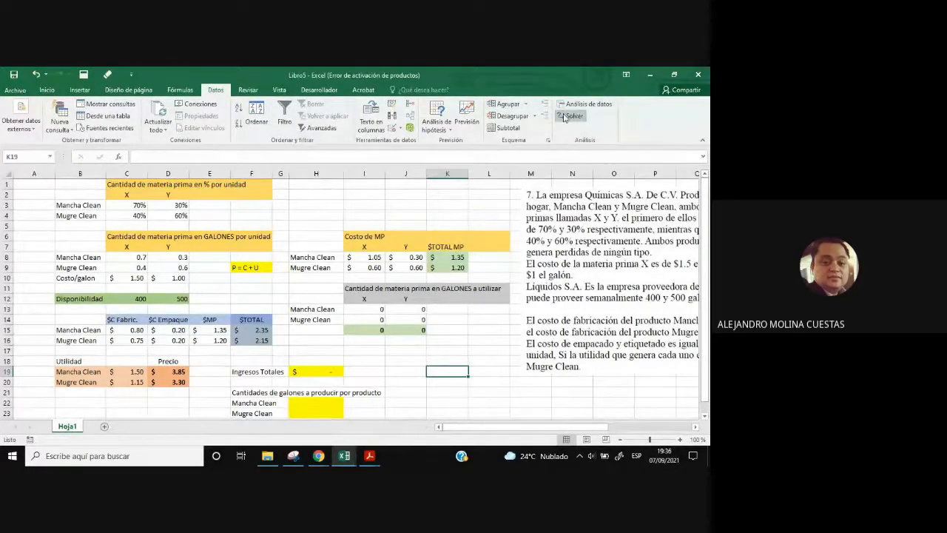
left_click(16, 89)
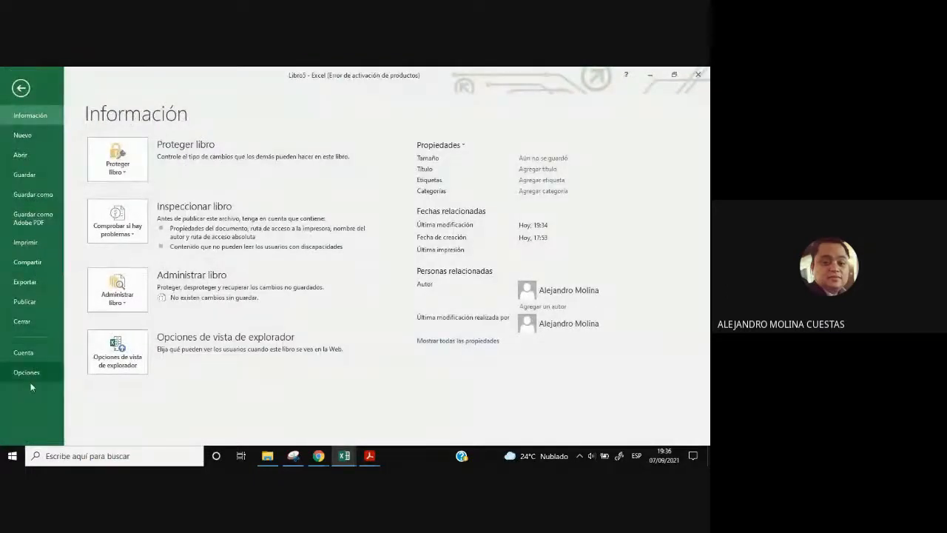
key("Escape")
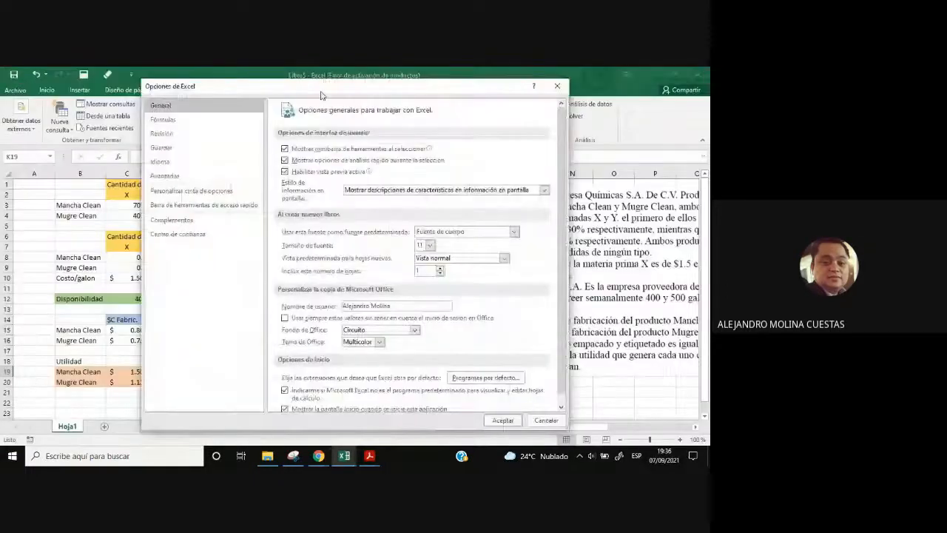
mouse_move(323, 87)
left_mouse_down()
mouse_move(297, 88)
mouse_move(316, 87)
left_mouse_up()
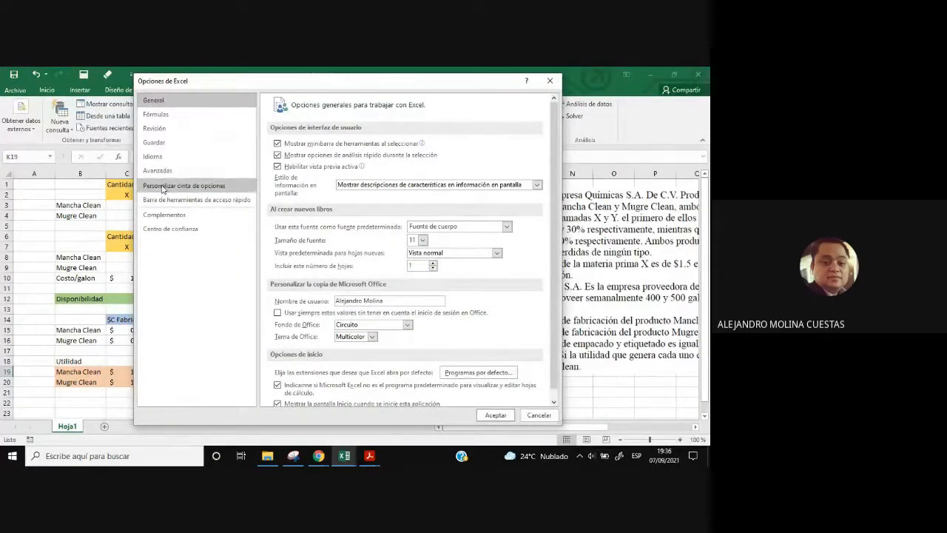
left_click(163, 217)
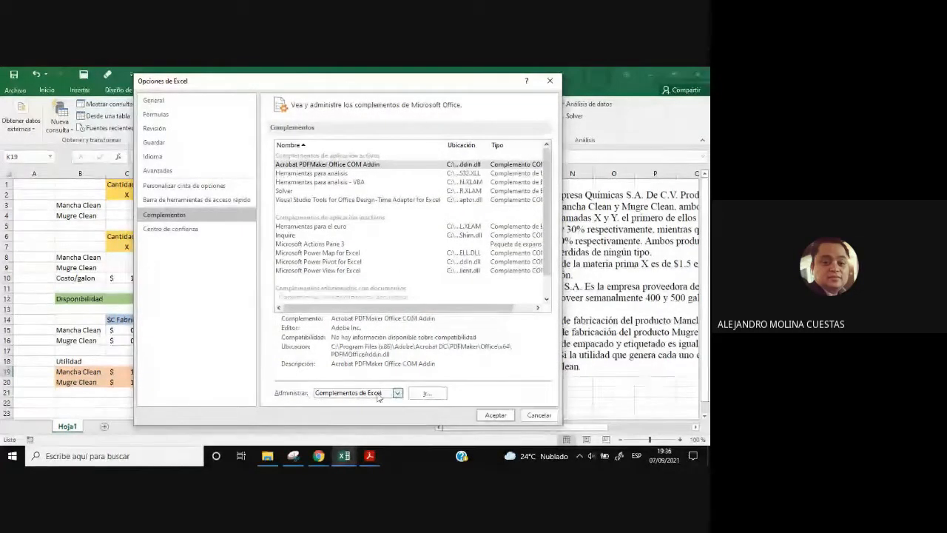
left_click(428, 394)
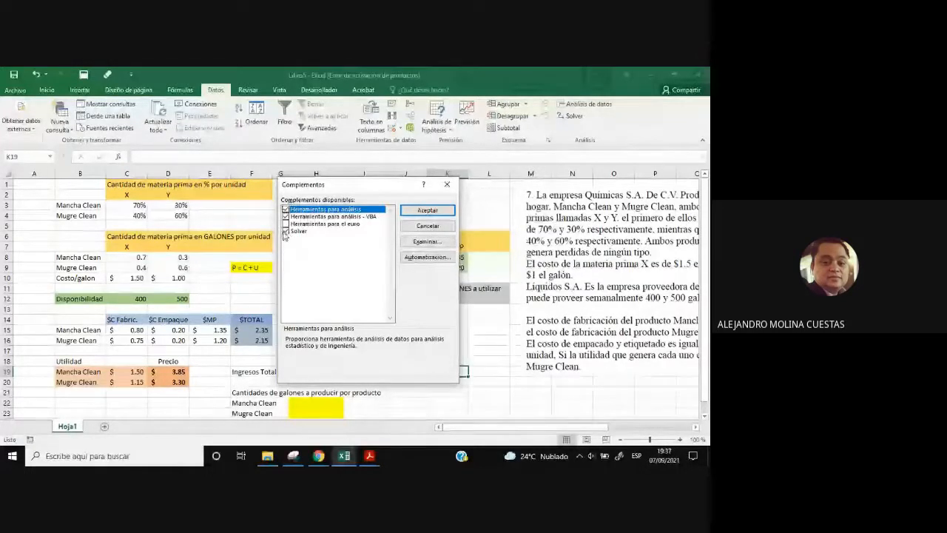
left_click(427, 209)
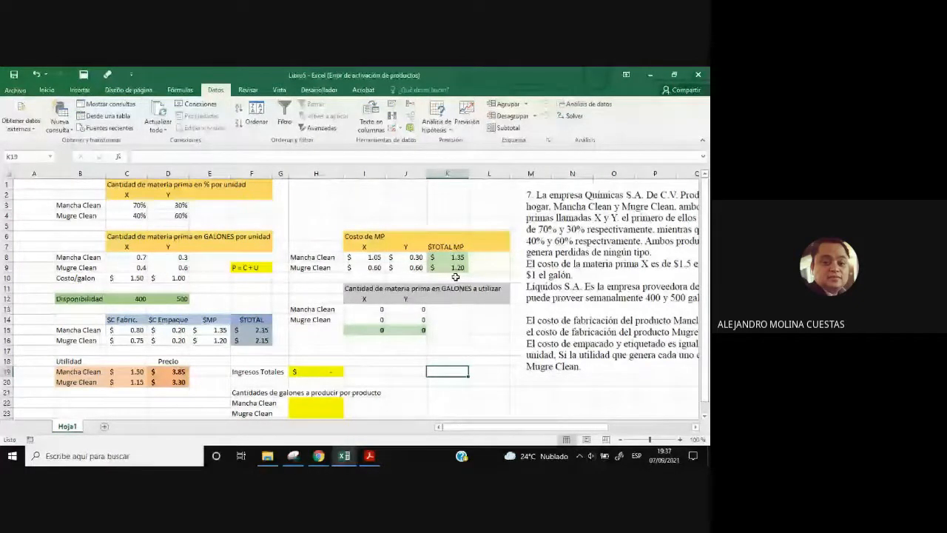
left_click(568, 118)
left_click(14, 91)
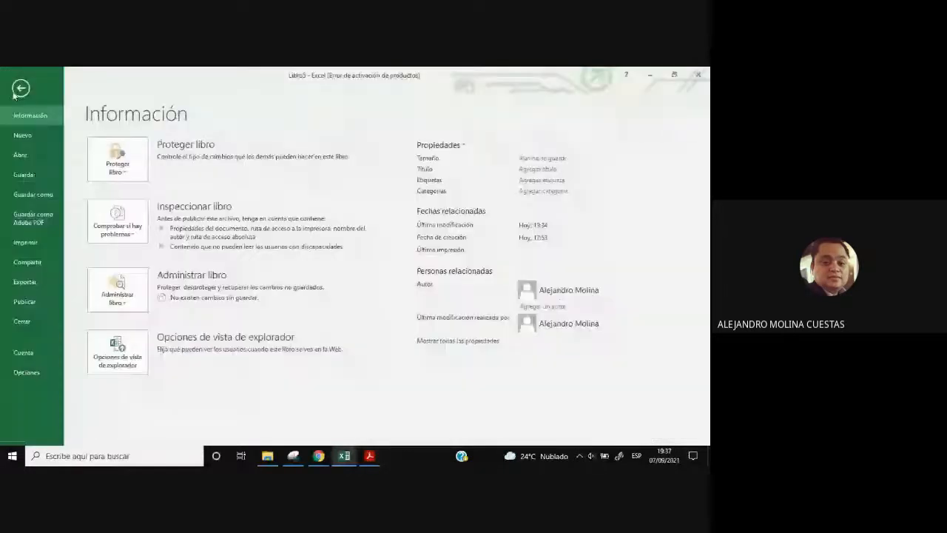
left_click(20, 90)
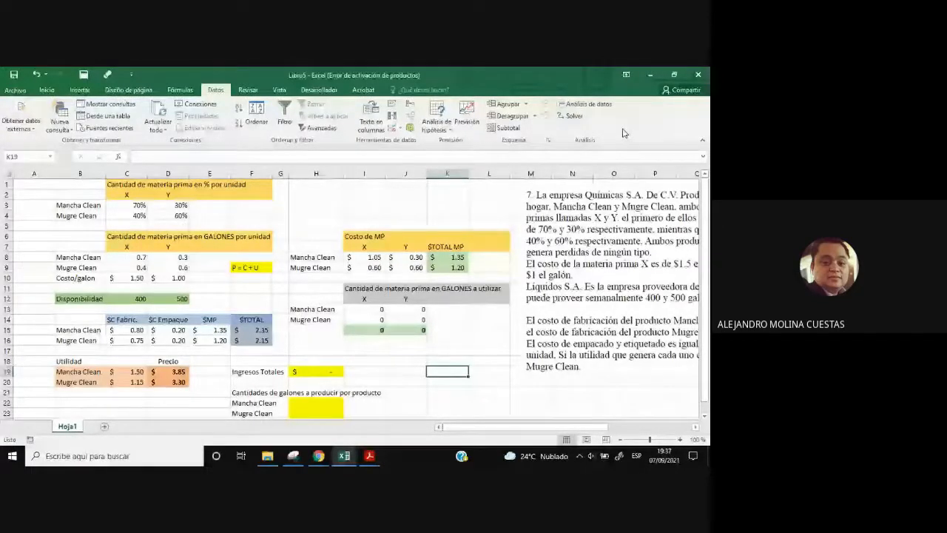
- Open Solver and set its objective to maximize the total income cell H19
left_click(570, 116)
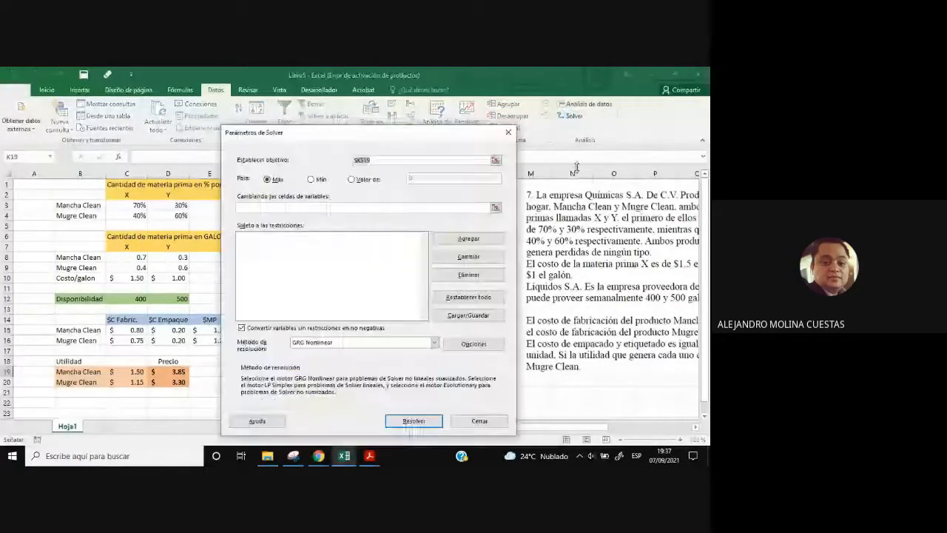
left_click_drag(322, 143, 292, 125)
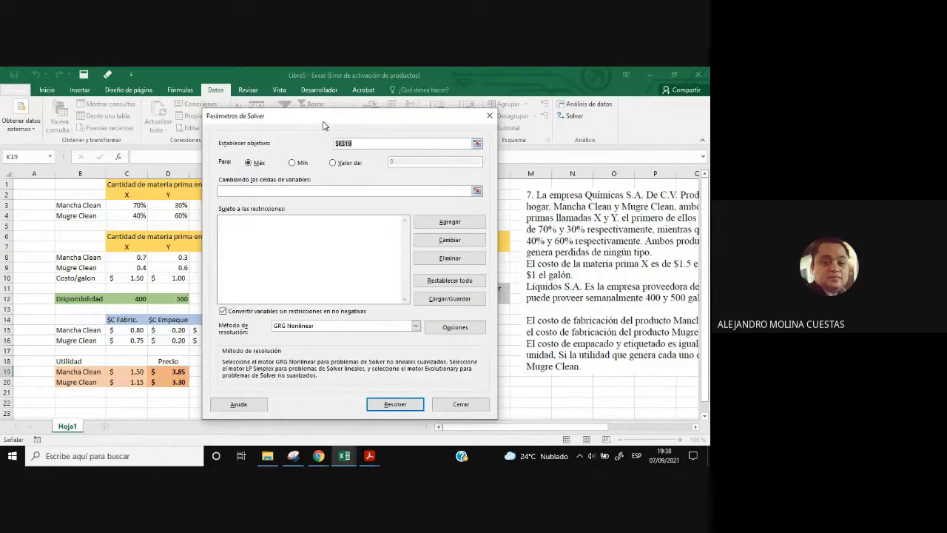
left_click_drag(309, 126, 501, 123)
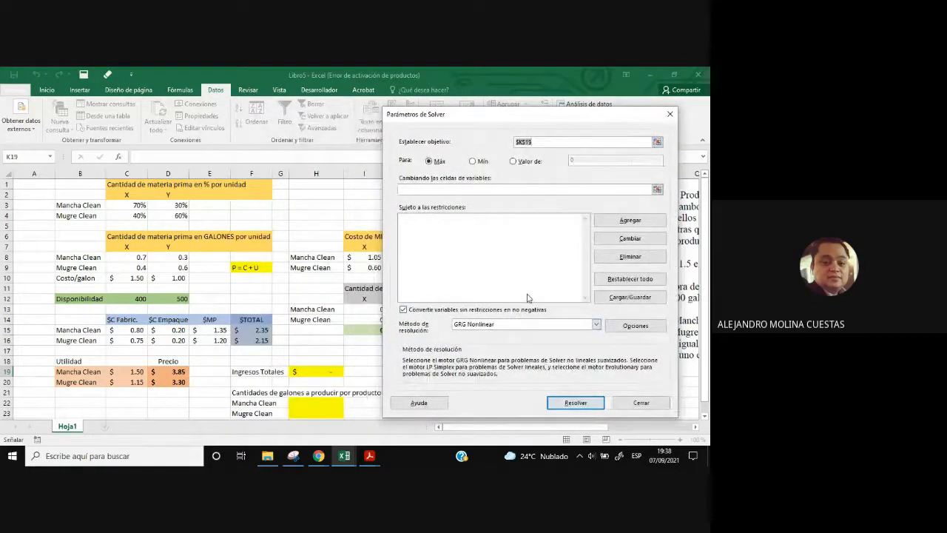
left_click(529, 142)
left_click(658, 142)
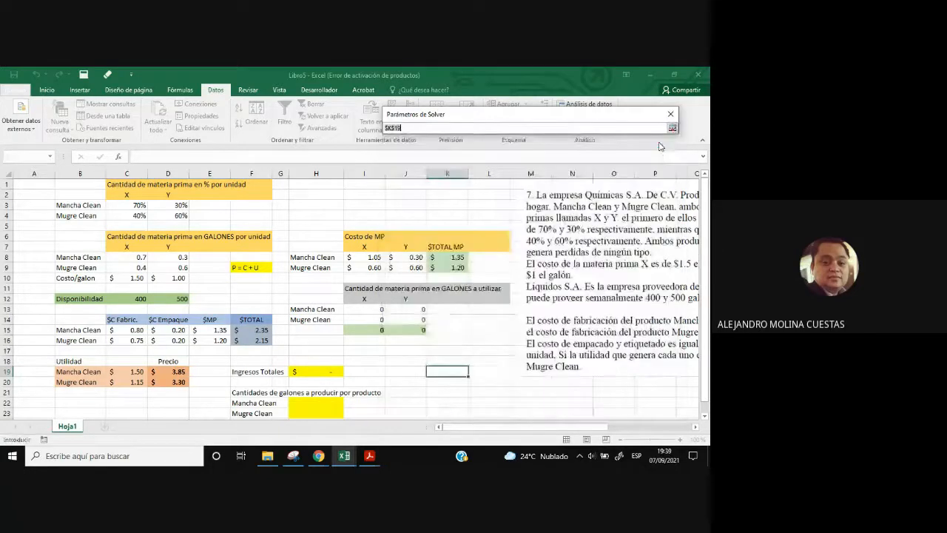
left_click(316, 371)
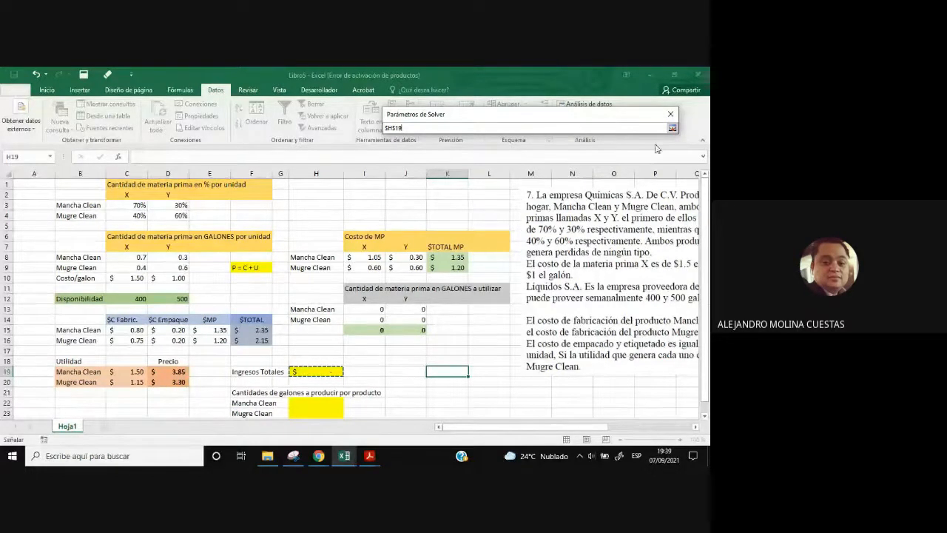
left_click(672, 127)
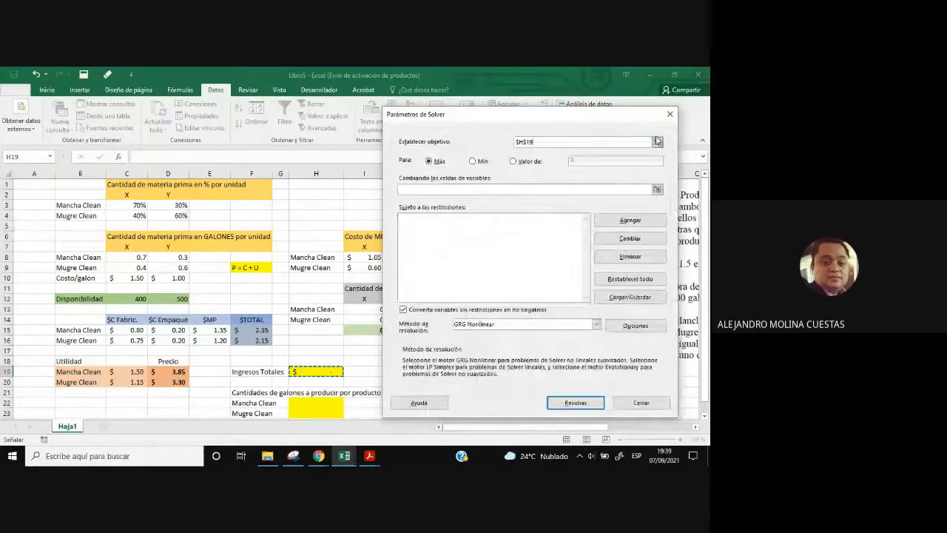
left_click(547, 143)
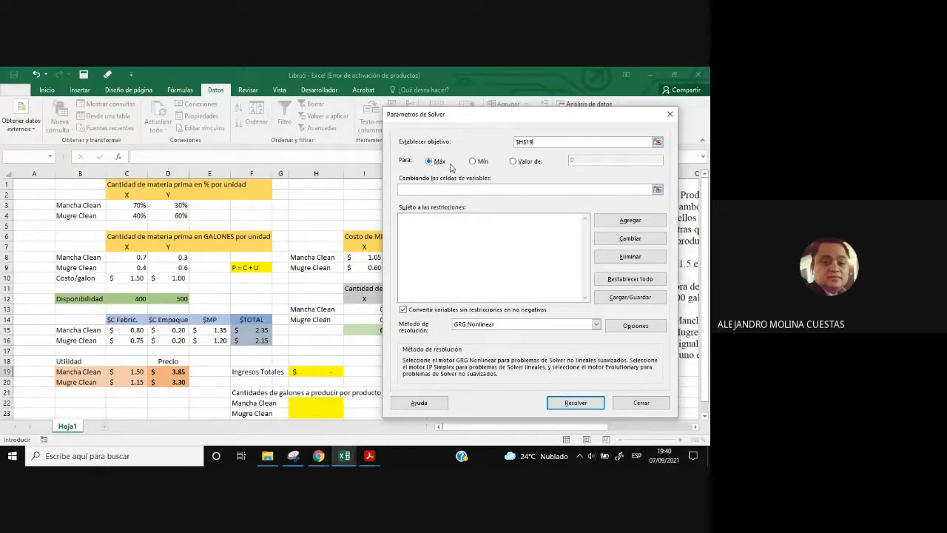
left_click(480, 163)
left_click(431, 163)
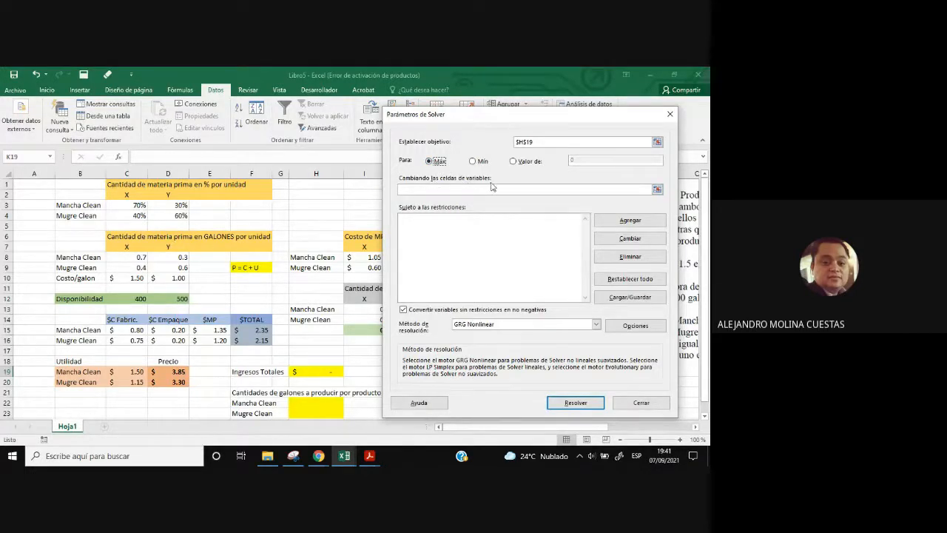
- Set the production quantity cells H22:H23 as the variable cells in the Solver parameters
left_click(427, 190)
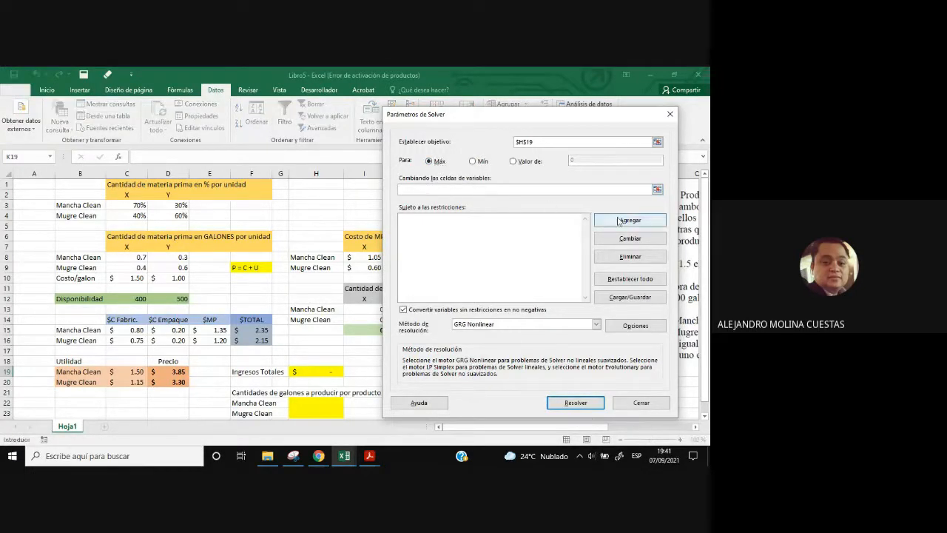
left_click(657, 189)
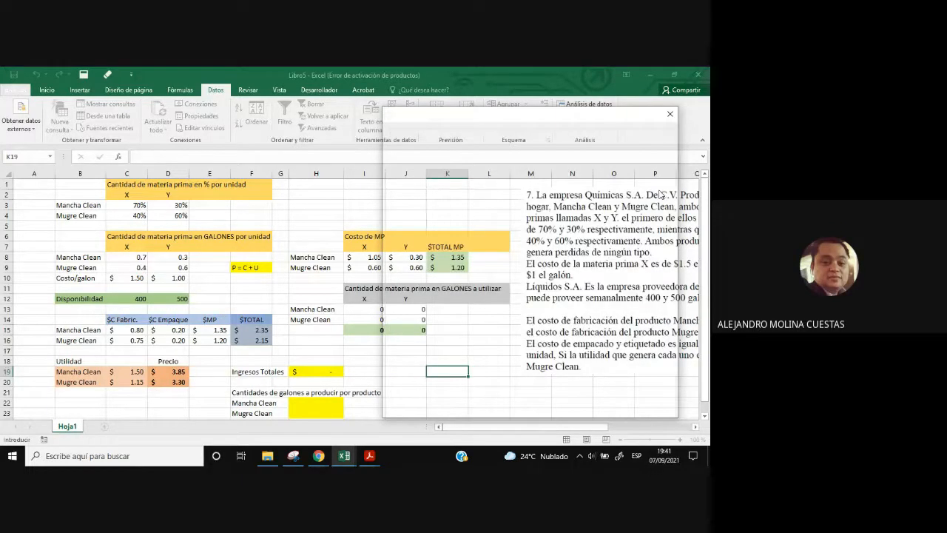
scroll(481, 296, "down", 1)
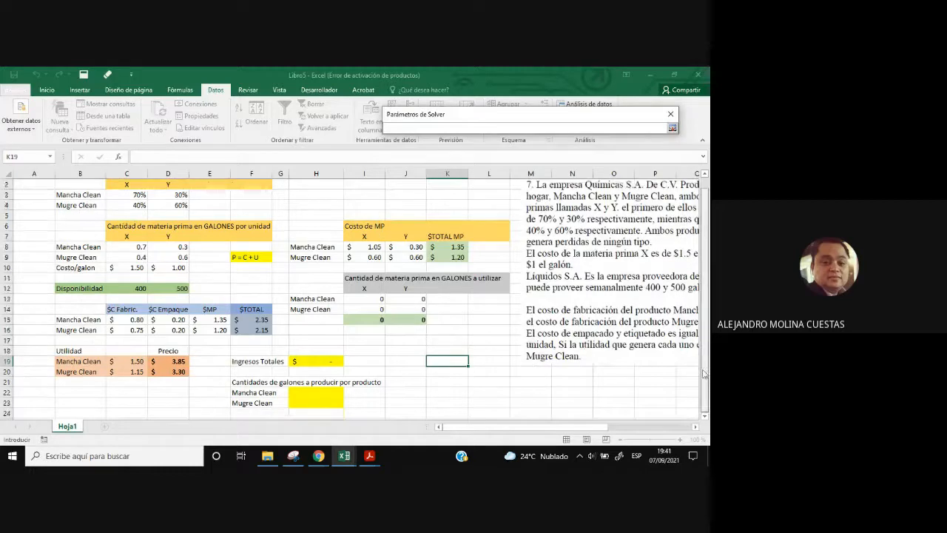
left_click(311, 393)
left_click_drag(310, 393, 311, 403)
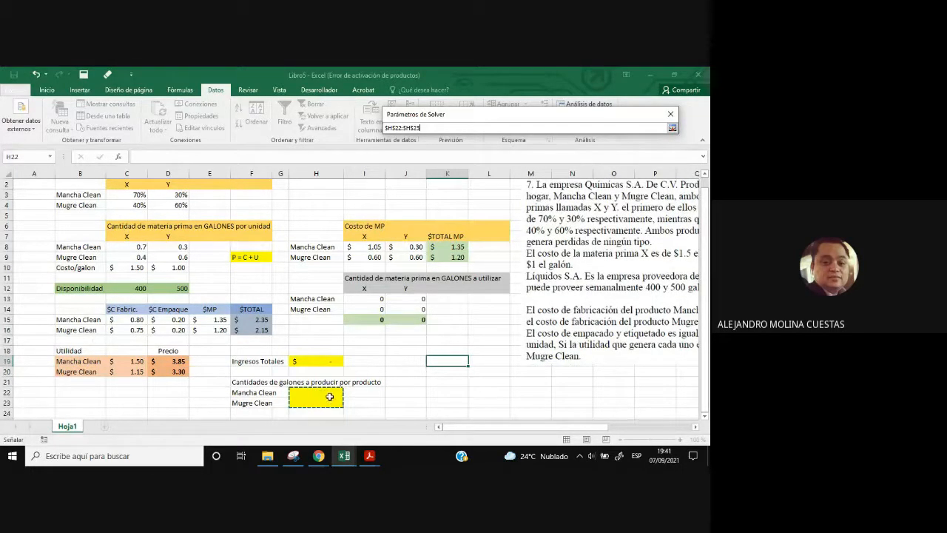
left_click(671, 128)
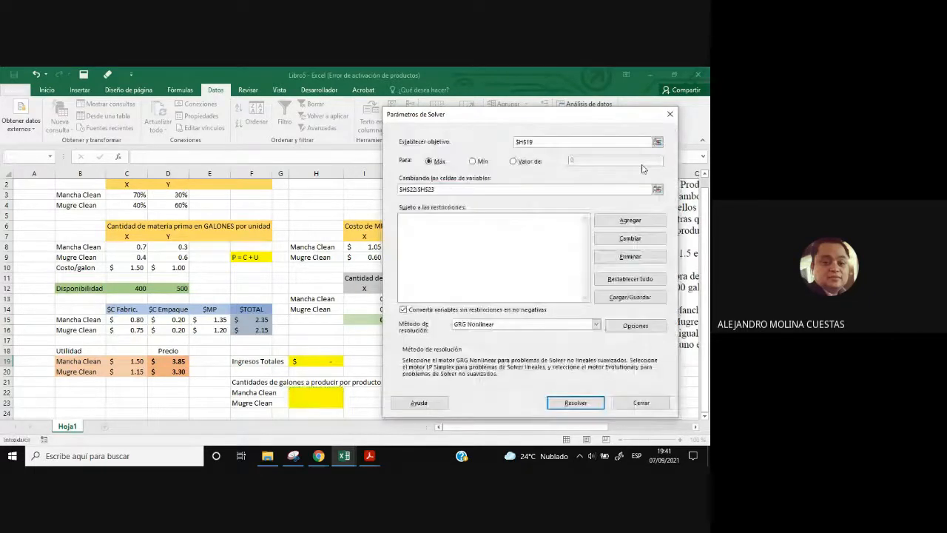
left_click(424, 190)
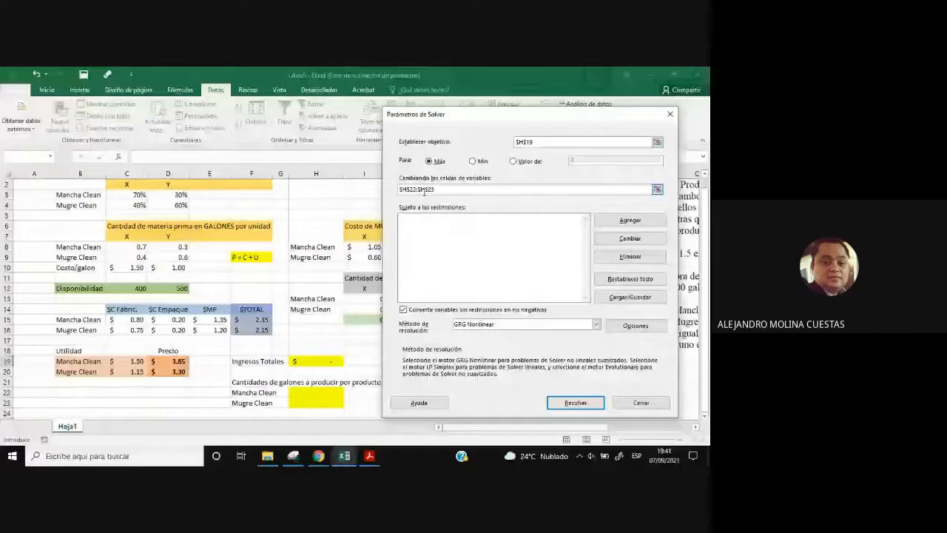
- Add a Solver constraint that the X gallon total in I15 is <= the availability in C12
left_click(454, 219)
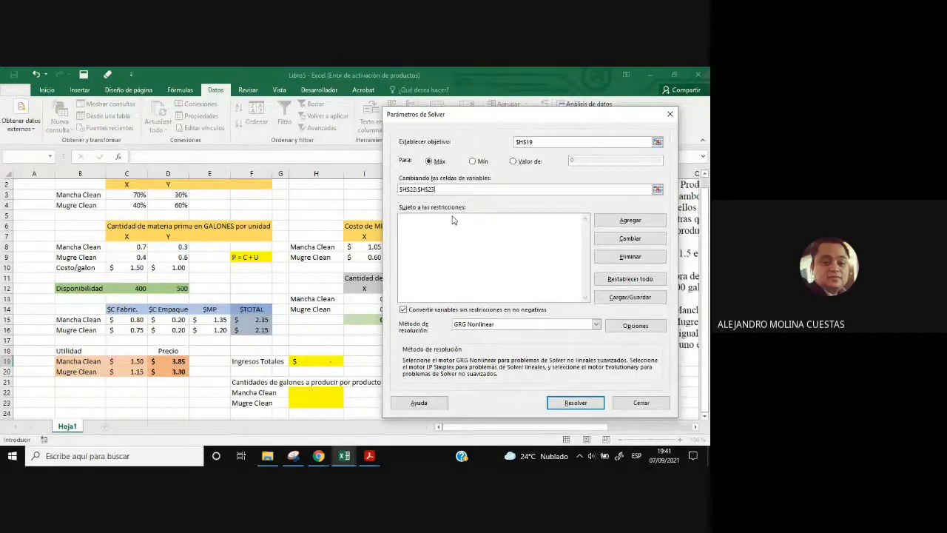
left_click(454, 220)
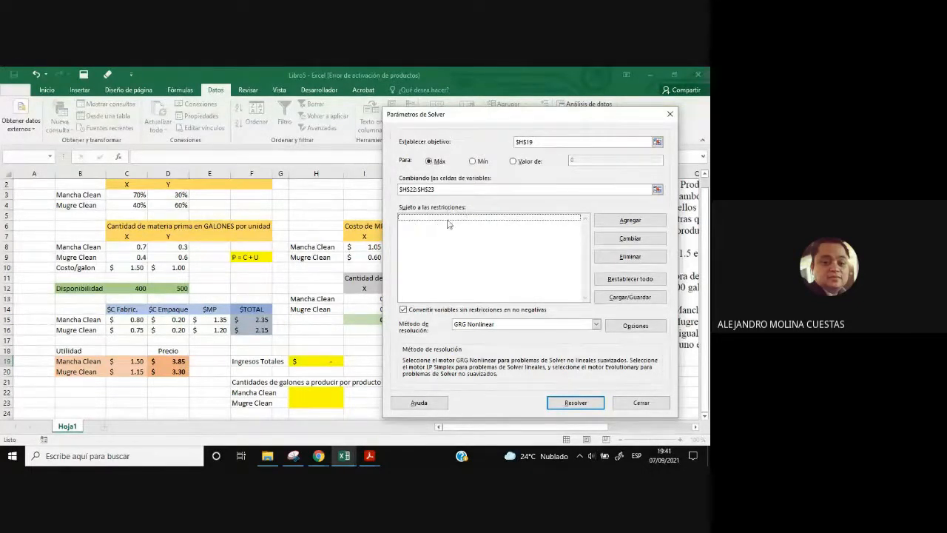
left_click(638, 222)
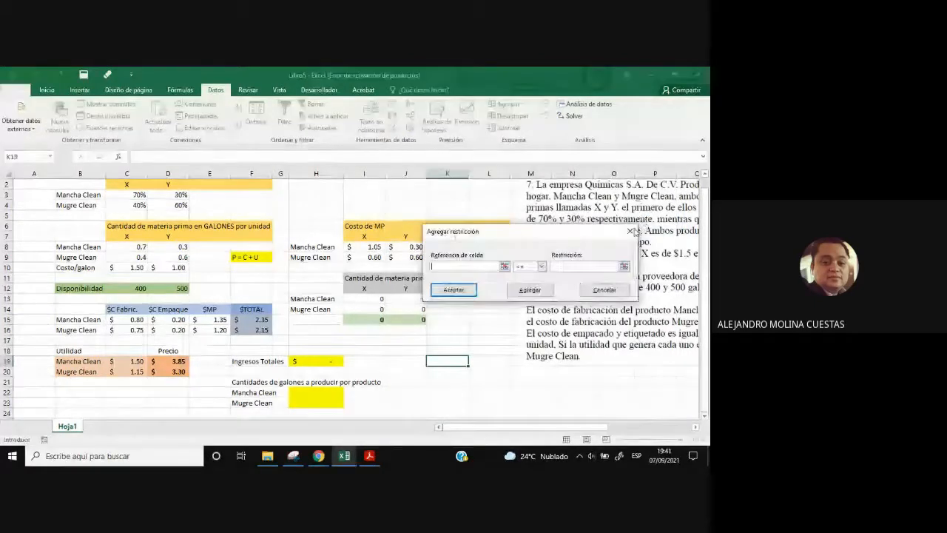
left_click_drag(538, 234, 570, 338)
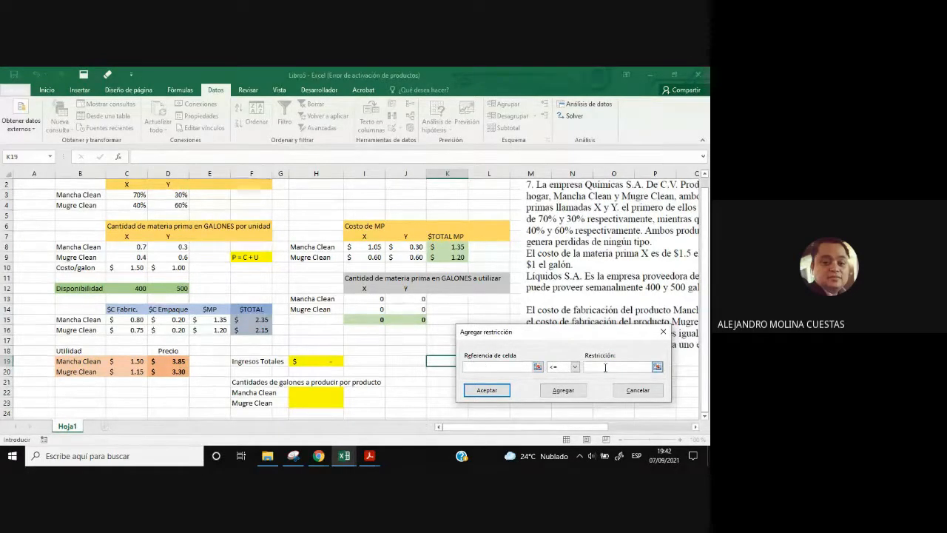
left_click(574, 366)
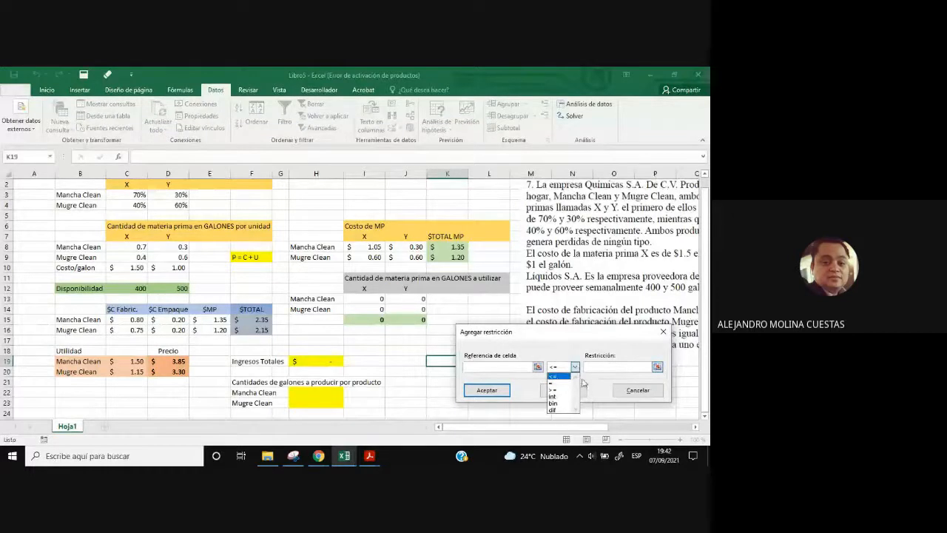
left_click(611, 368)
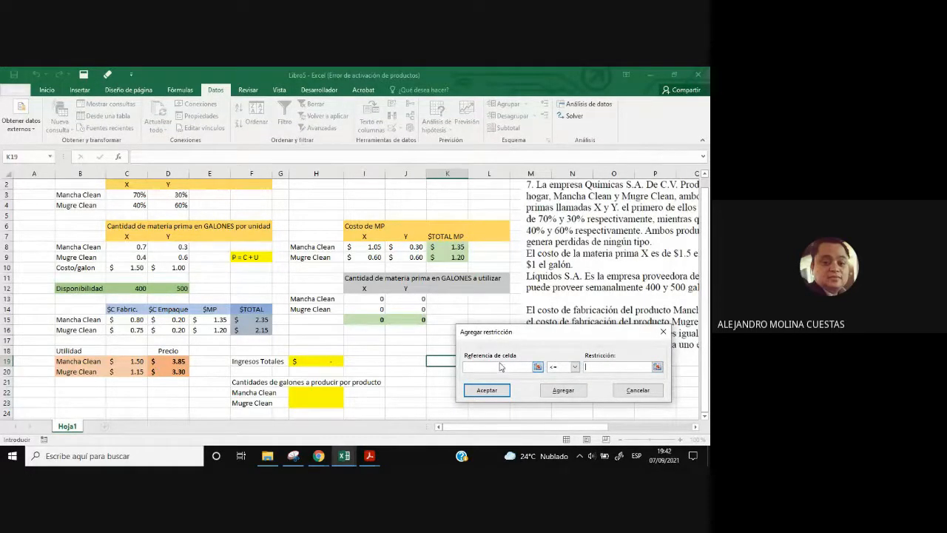
left_click(499, 364)
left_click(371, 318)
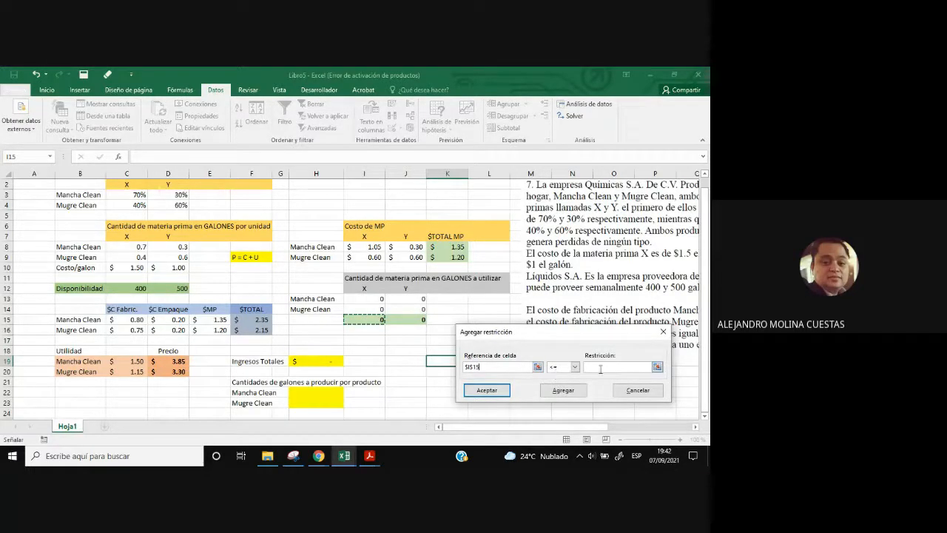
left_click(600, 368)
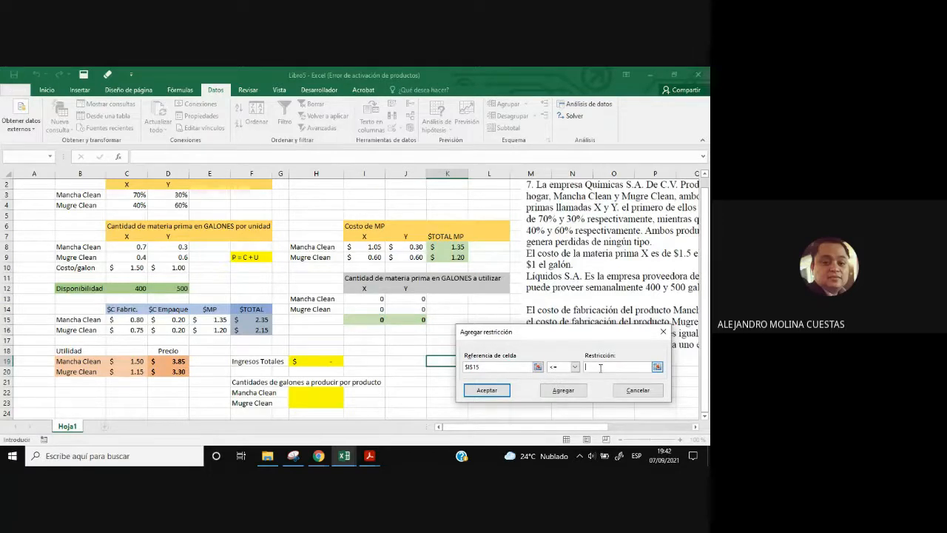
left_click(134, 289)
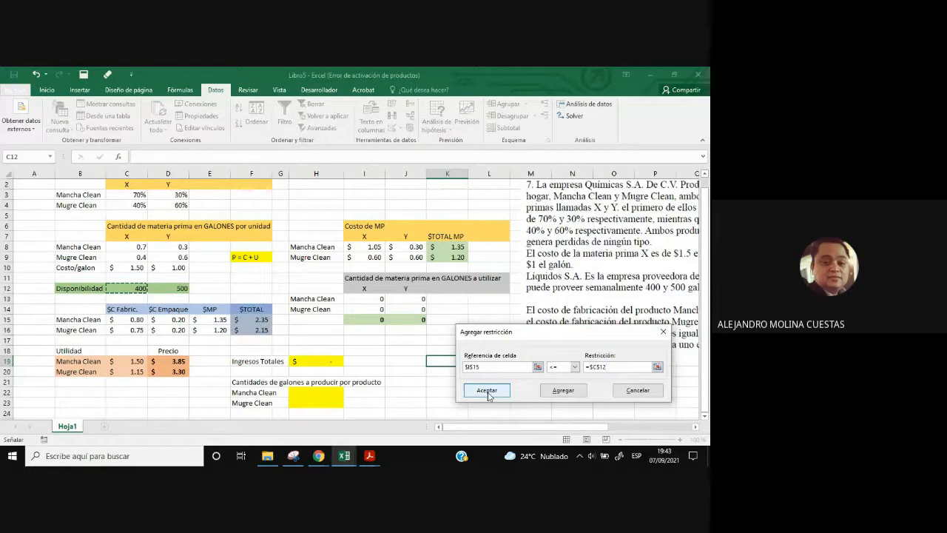
left_click(564, 389)
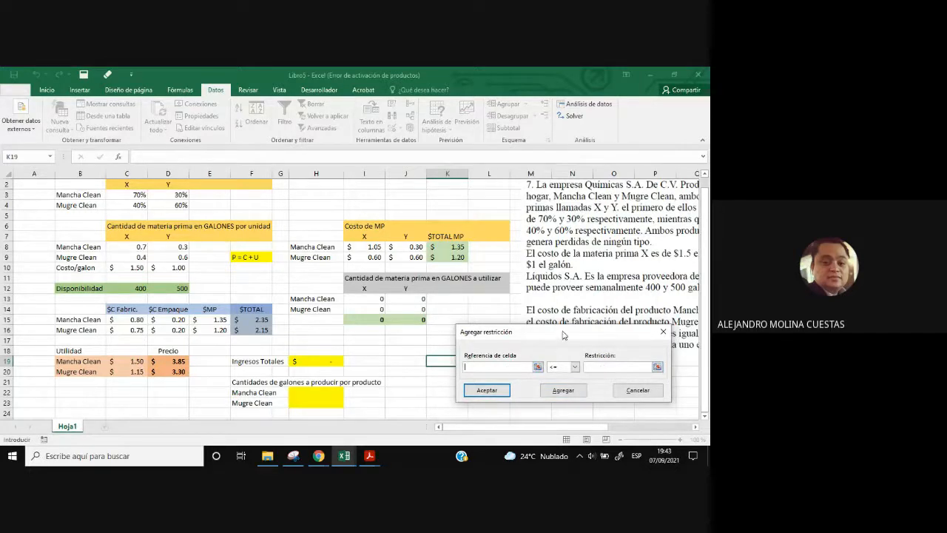
- Add a constraint that the Y gallon total in J15 is <= the availability in D12, and return to the Solver parameters
mouse_move(563, 335)
left_mouse_down()
mouse_move(566, 393)
mouse_move(584, 326)
mouse_move(571, 344)
left_mouse_up()
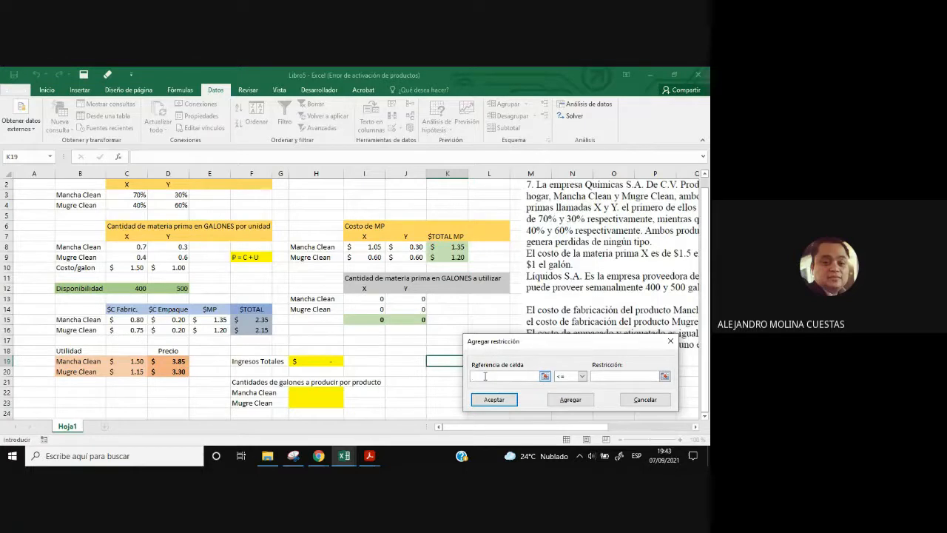
left_click(414, 320)
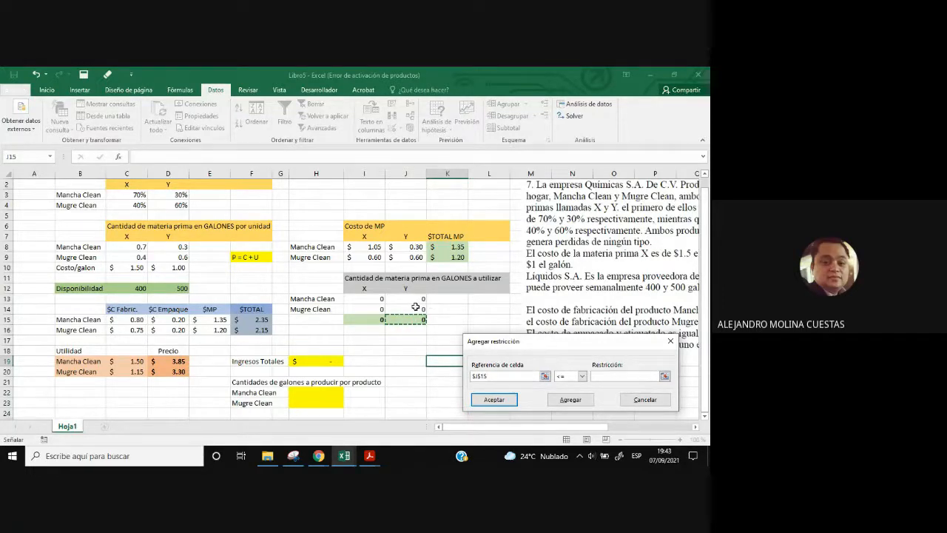
left_click(605, 376)
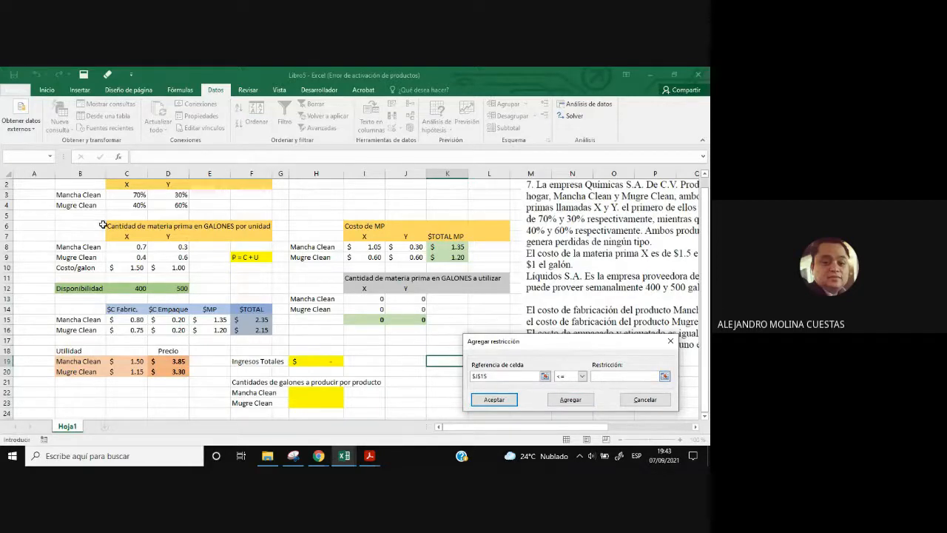
left_click(177, 289)
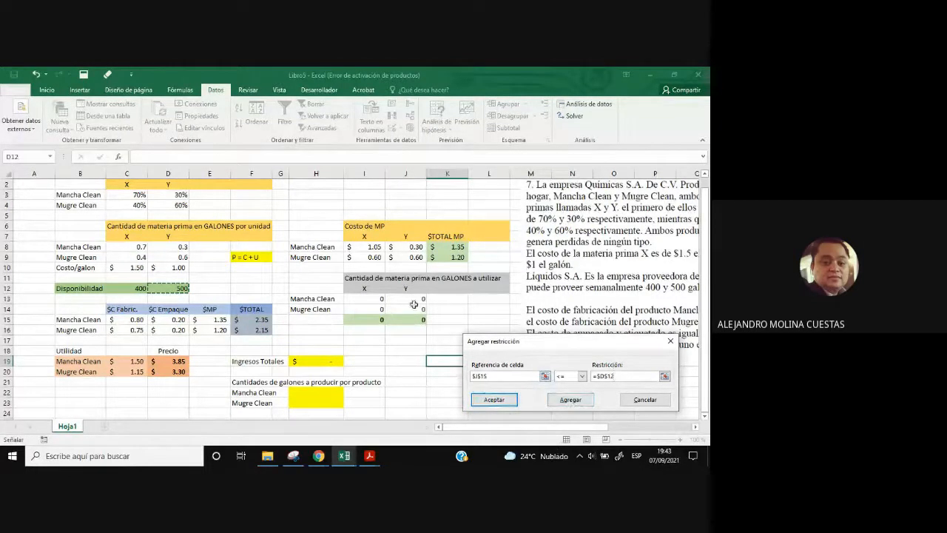
left_click(494, 400)
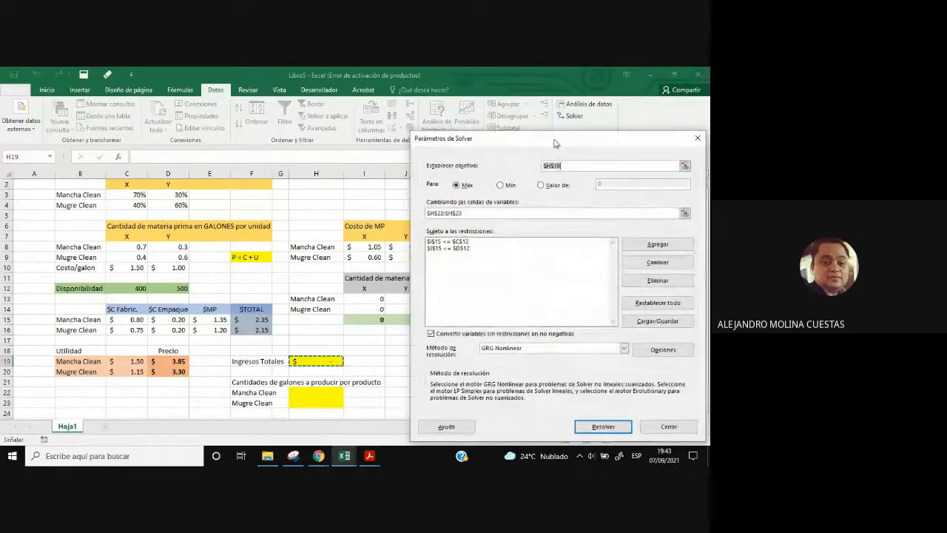
- Choose Simplex LP as the solving method, solve the model and move the results dialog clear of the income and quantity cells
left_click_drag(535, 139, 448, 96)
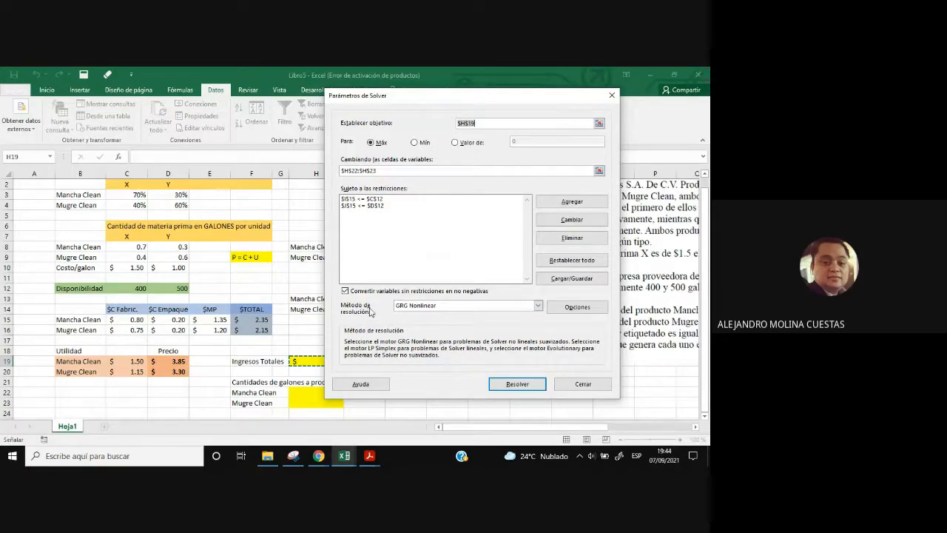
left_click(539, 309)
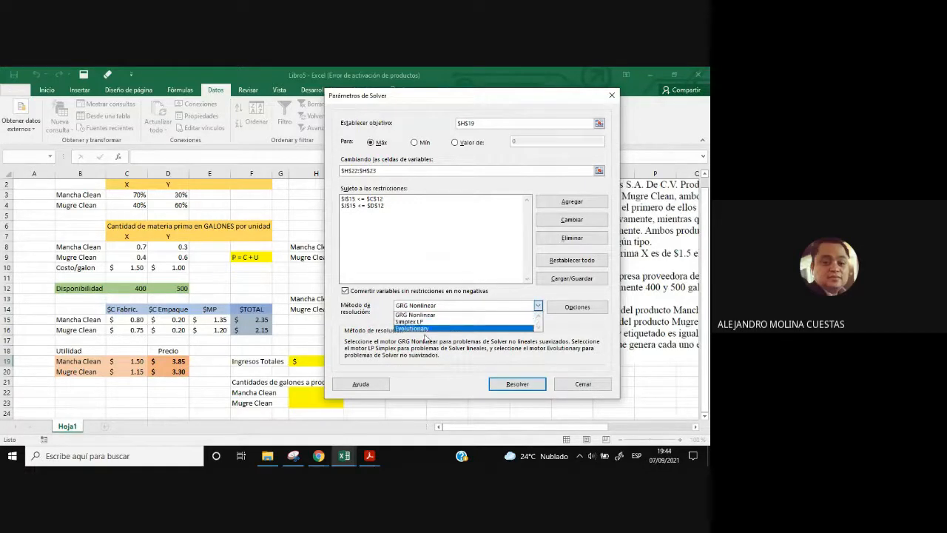
left_click(420, 322)
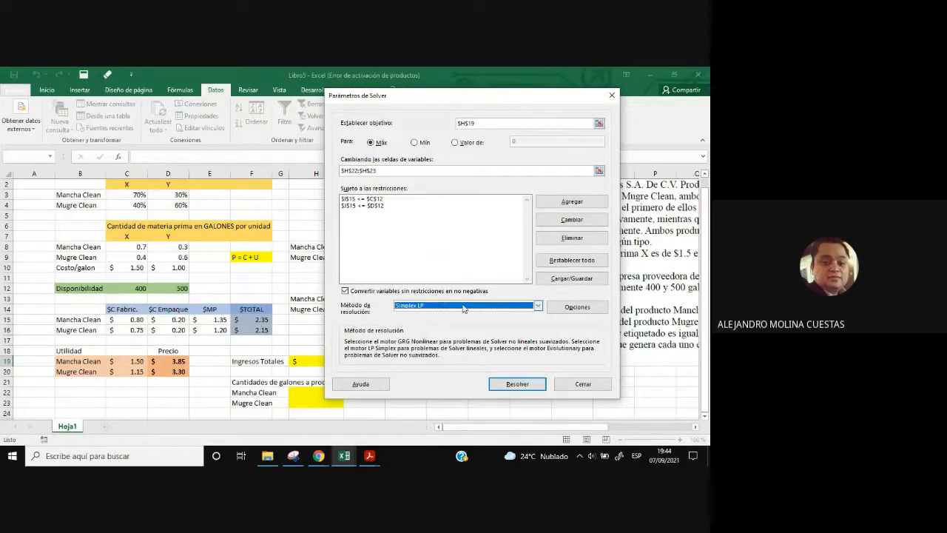
left_click(517, 384)
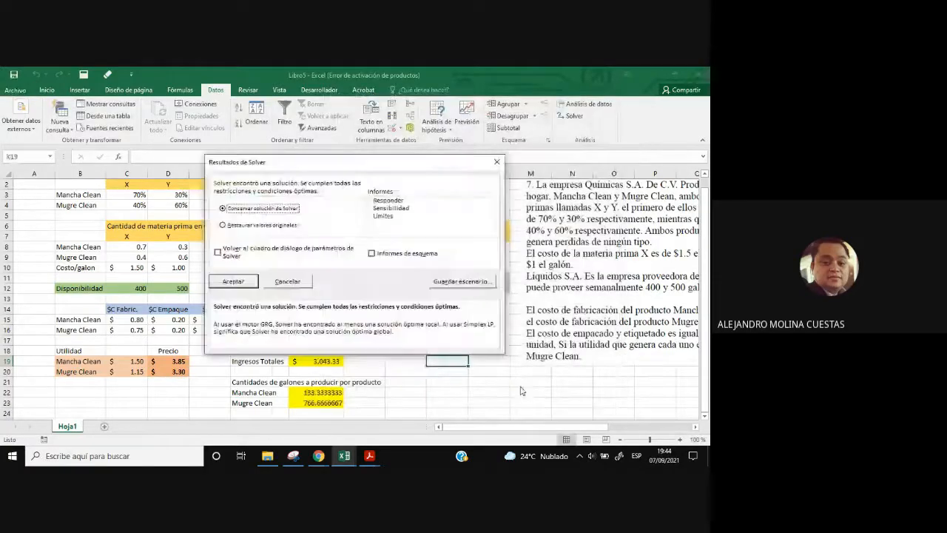
left_click_drag(362, 169, 481, 200)
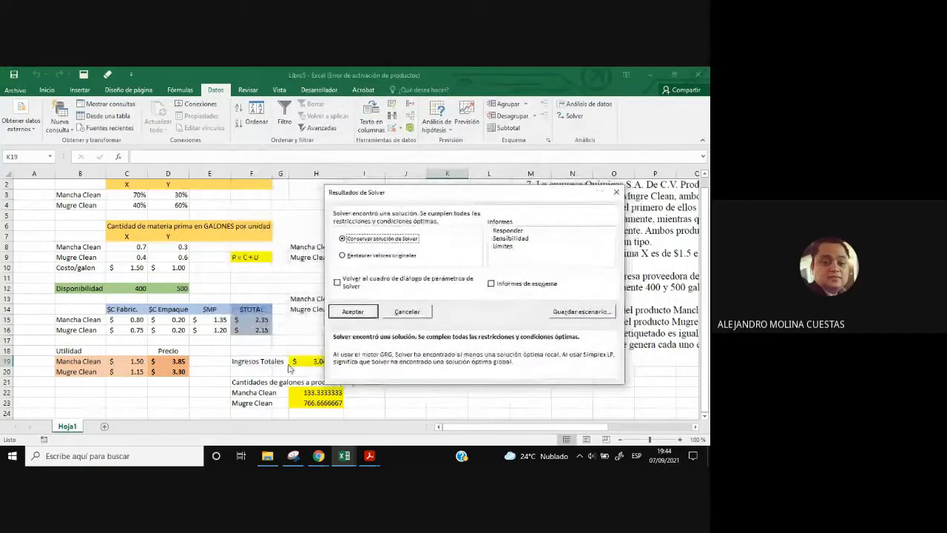
left_click_drag(411, 197, 491, 200)
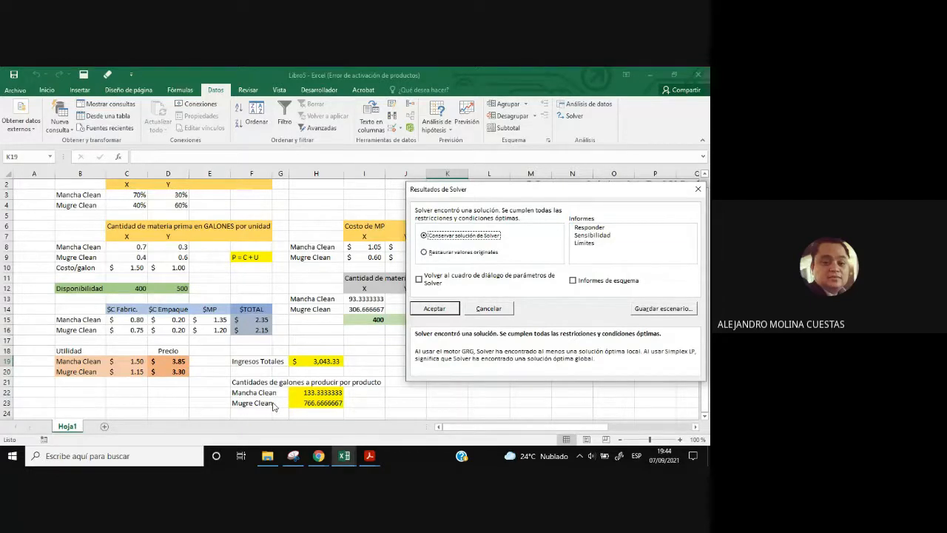
- Keep the Solver solution and generate the Sensibilidad report on its own sheet
left_click(592, 235)
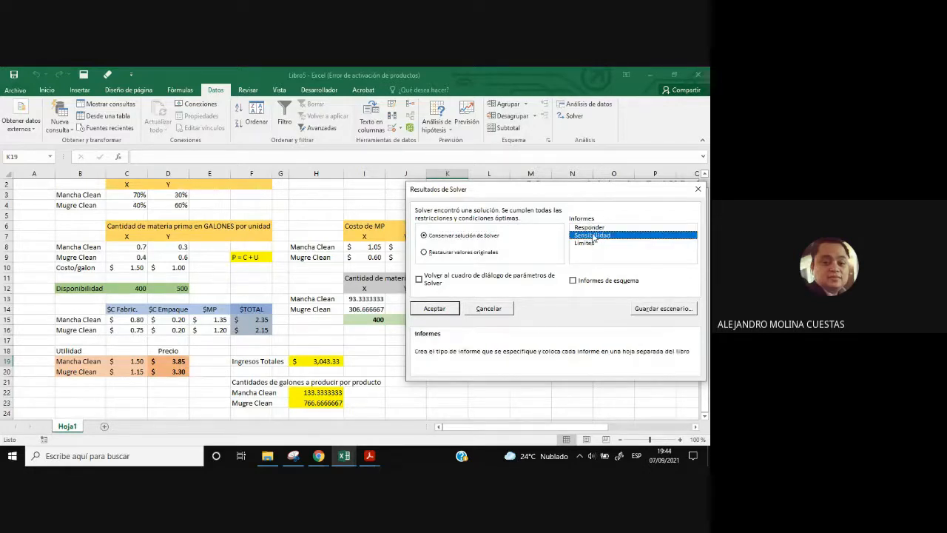
left_click(595, 236)
left_click(596, 237)
left_click(437, 309)
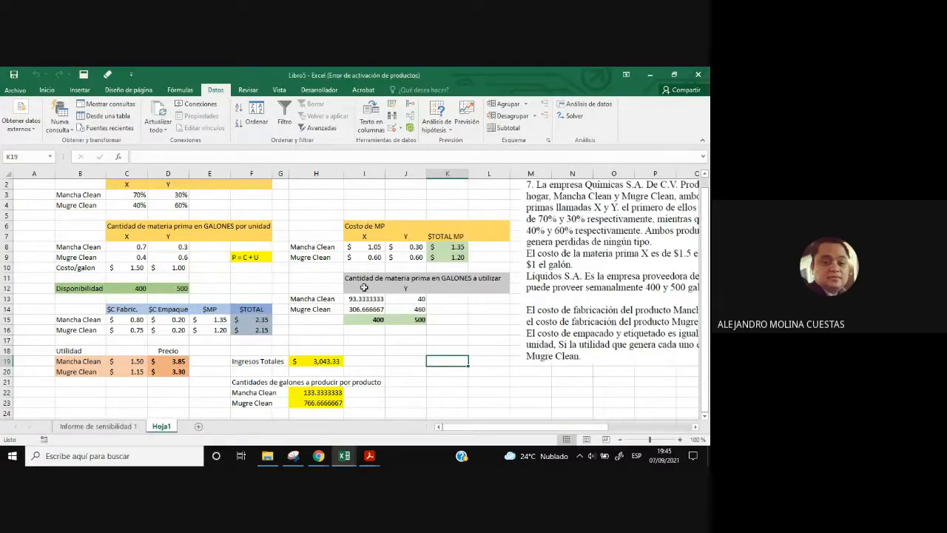
- Open the sensitivity report and examine the variable cells' final values, reduced costs, objective coefficients and permissible increases and decreases
left_click(111, 426)
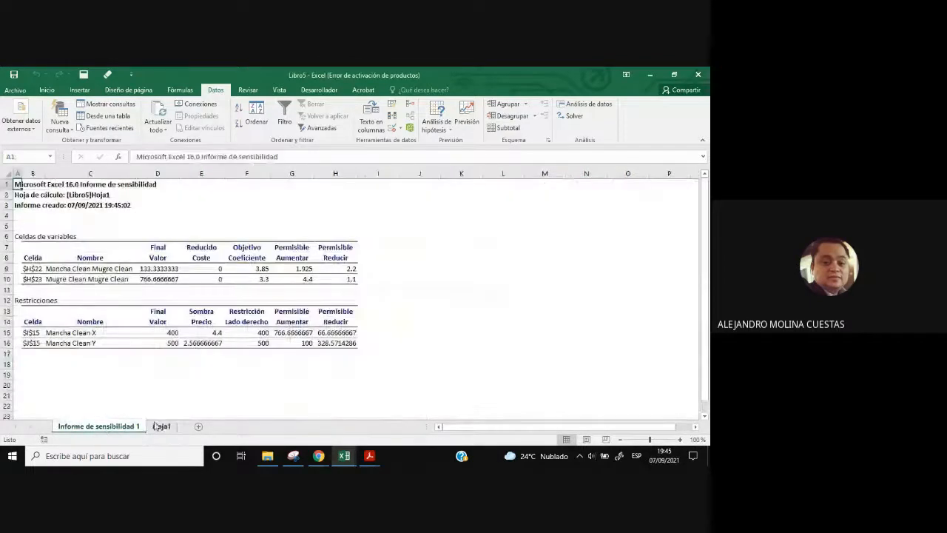
left_click(157, 426)
left_click(138, 427)
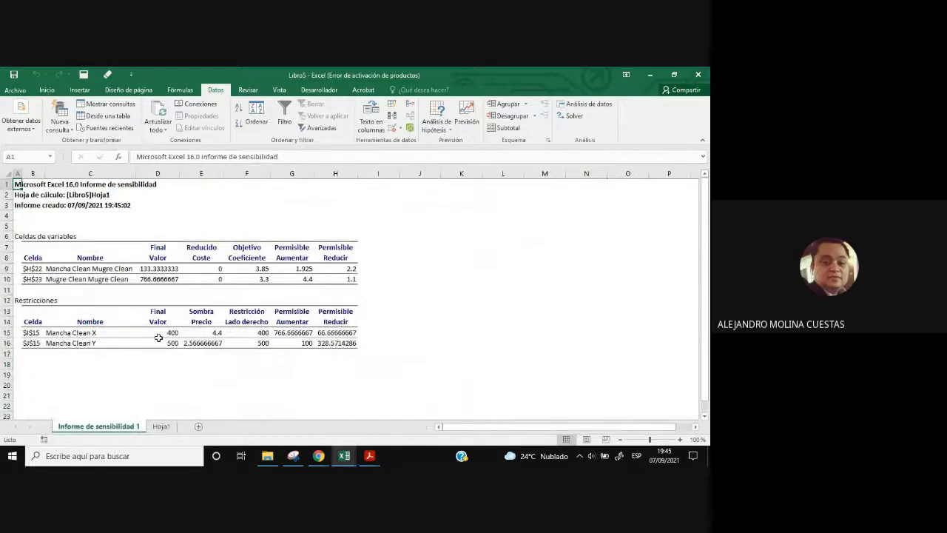
left_click(33, 271)
left_click(80, 270)
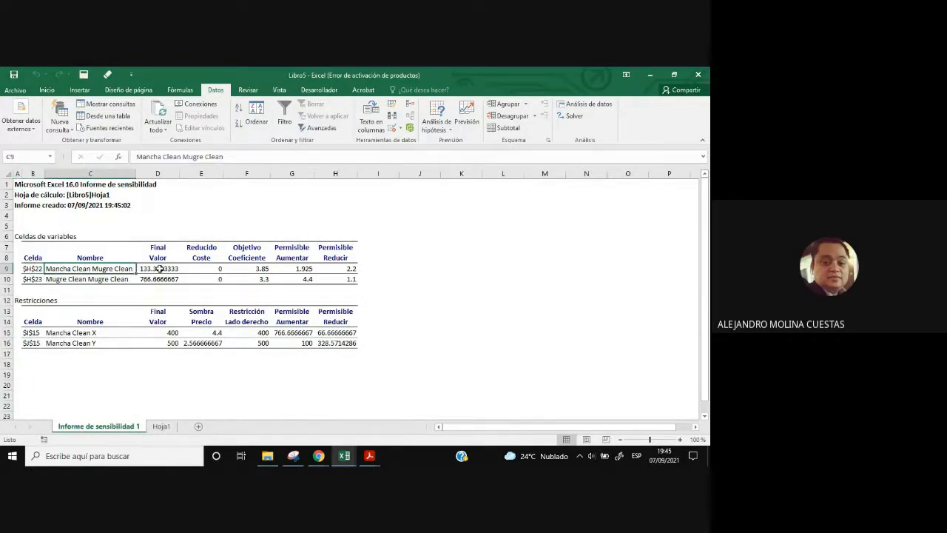
left_click_drag(158, 269, 159, 280)
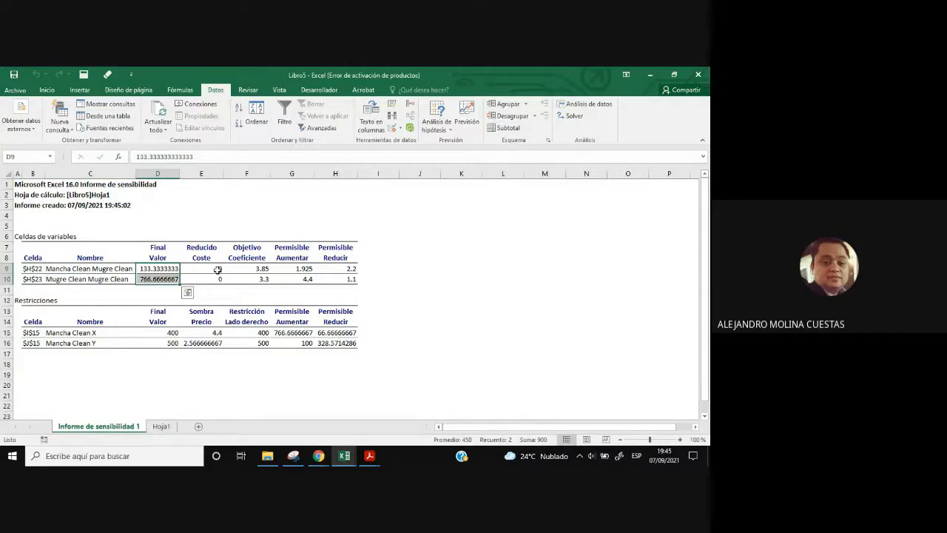
left_click_drag(217, 271, 217, 281)
left_click(211, 247)
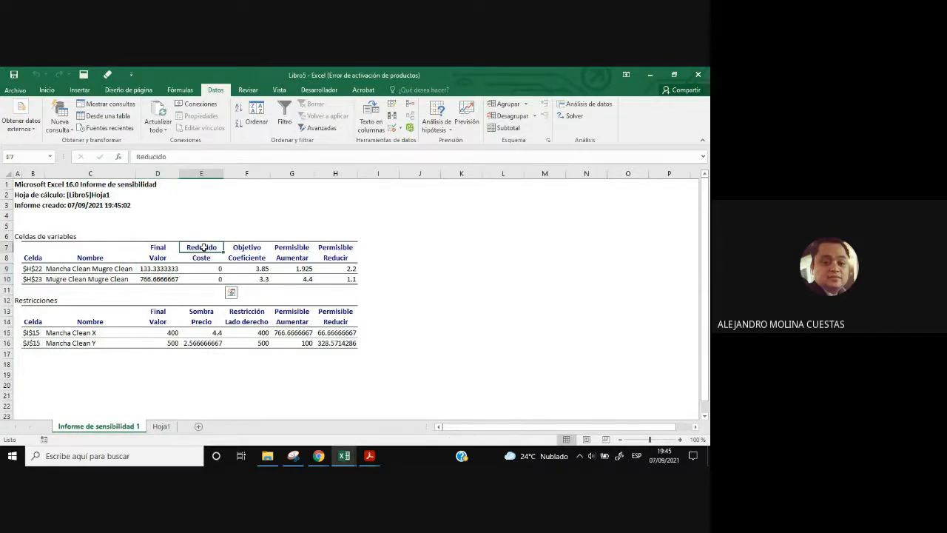
left_click(251, 257)
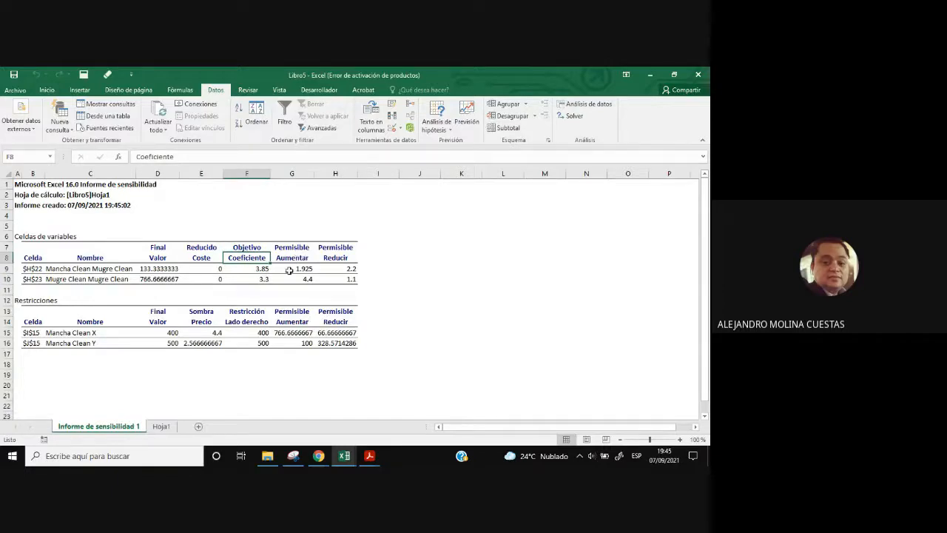
left_click_drag(289, 270, 350, 278)
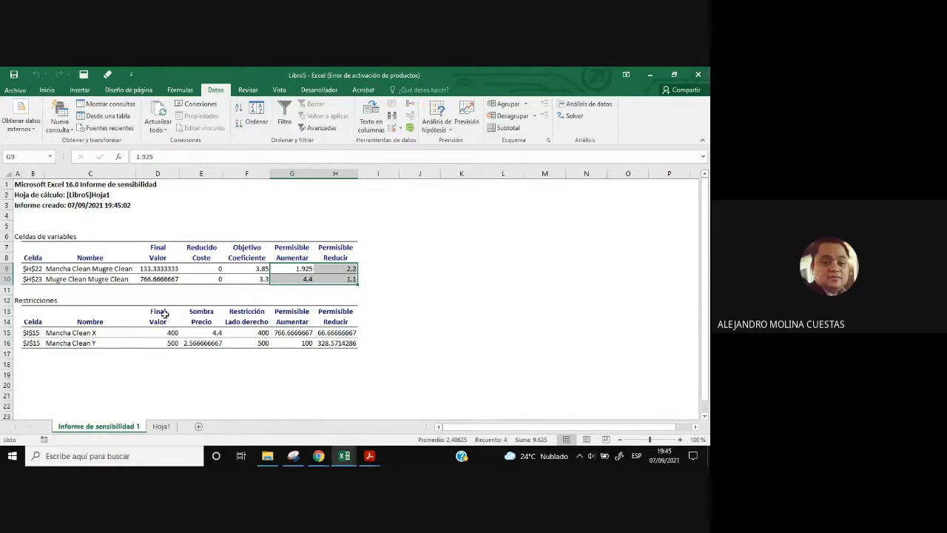
- Examine the constraints' final values, right-hand sides, permissible ranges and shadow prices in the sensitivity report
left_click_drag(171, 333, 171, 343)
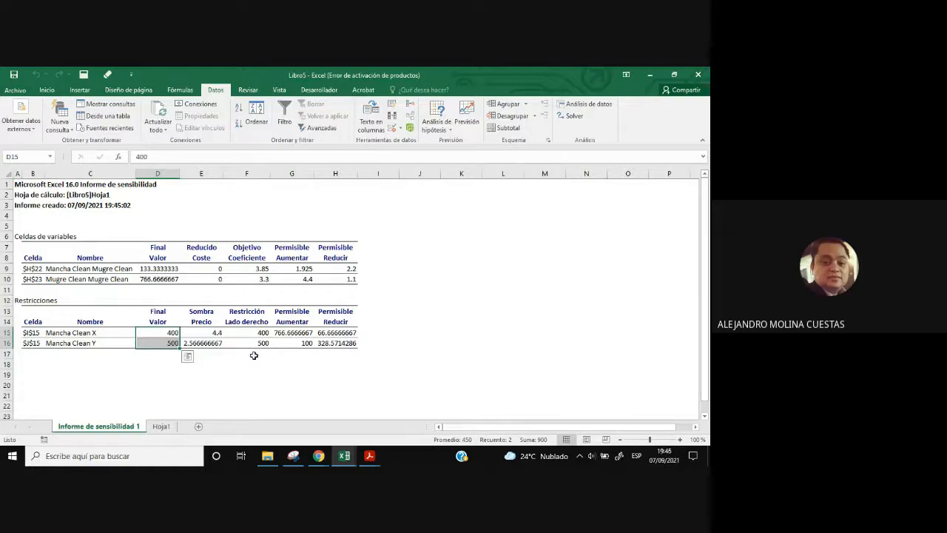
left_click_drag(258, 332, 256, 342)
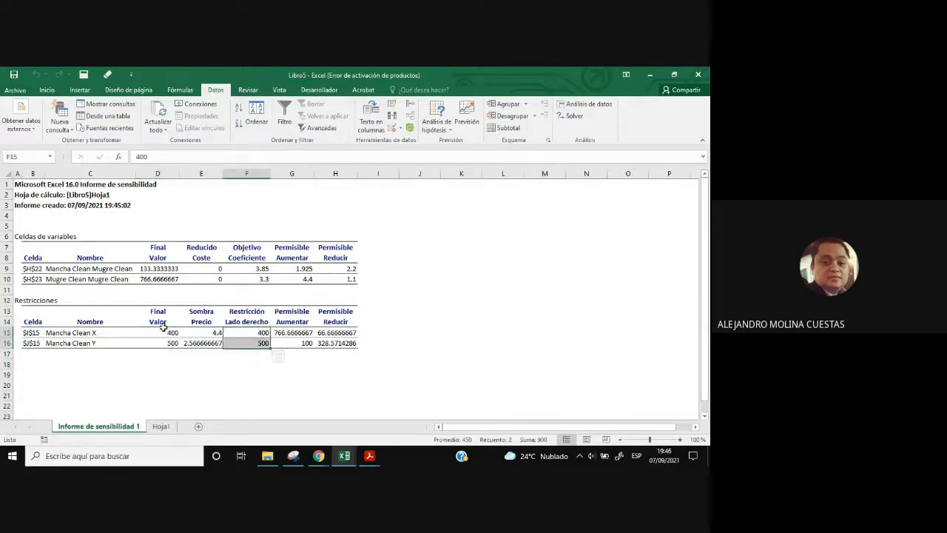
left_click_drag(164, 332, 161, 342)
left_click_drag(254, 332, 342, 343)
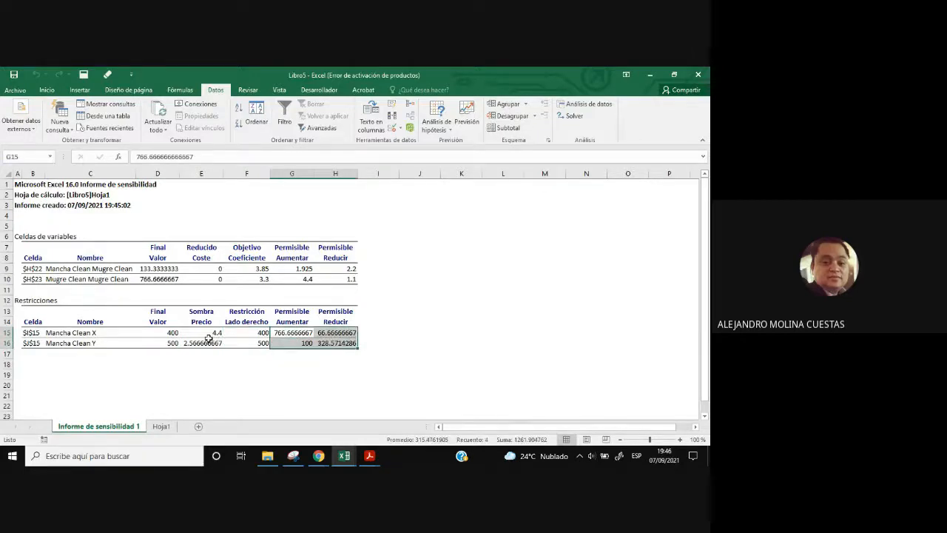
left_click_drag(211, 332, 215, 344)
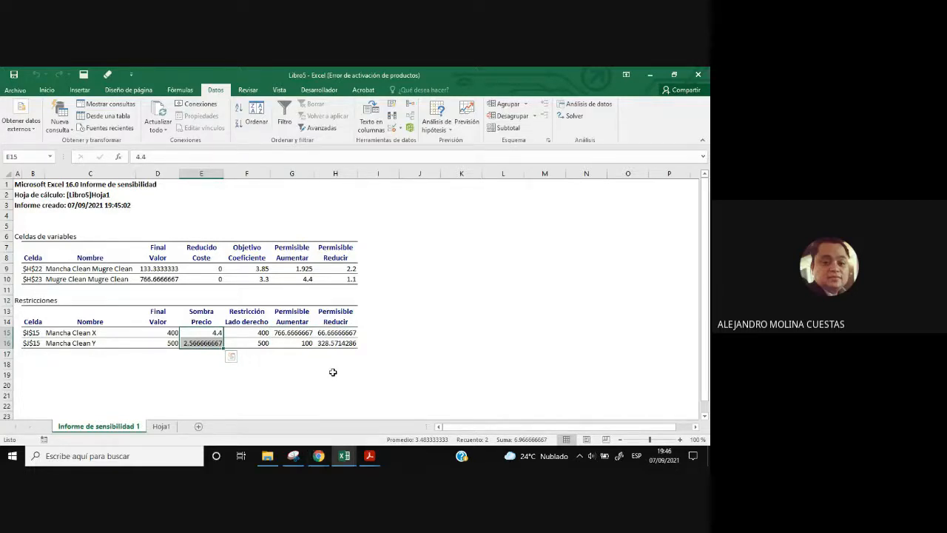
- Return to Hoja1 and format the production quantities in H22:H23 to two decimal places
left_click(161, 426)
left_click(316, 361)
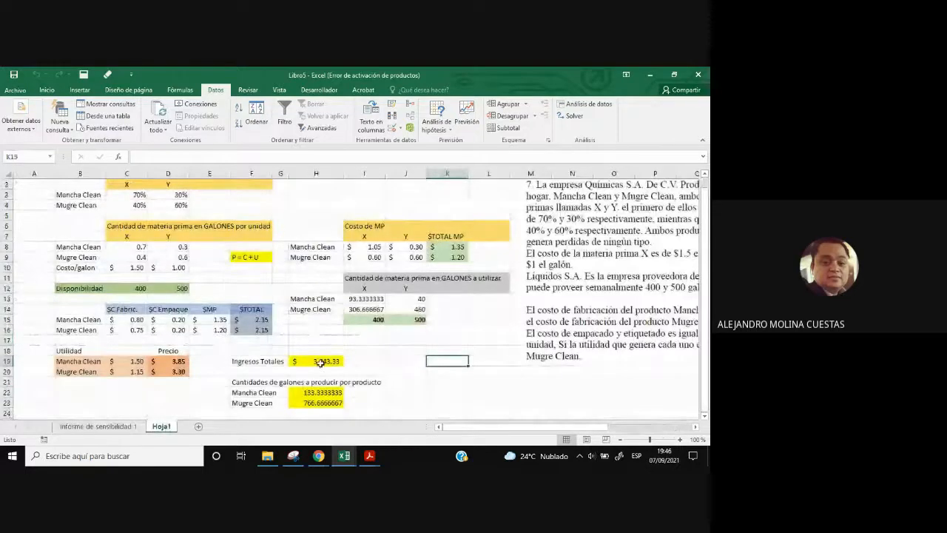
left_click(323, 403)
left_click_drag(322, 394, 323, 403)
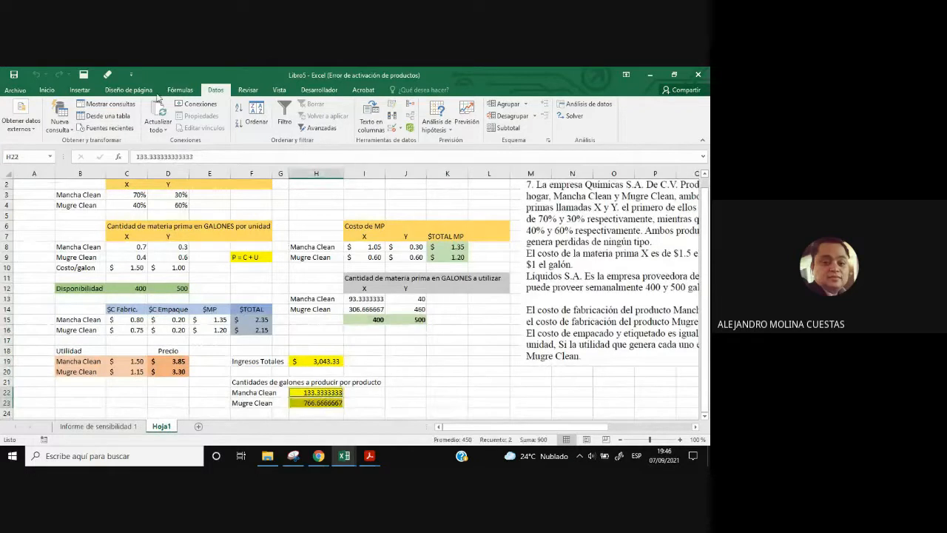
left_click(44, 90)
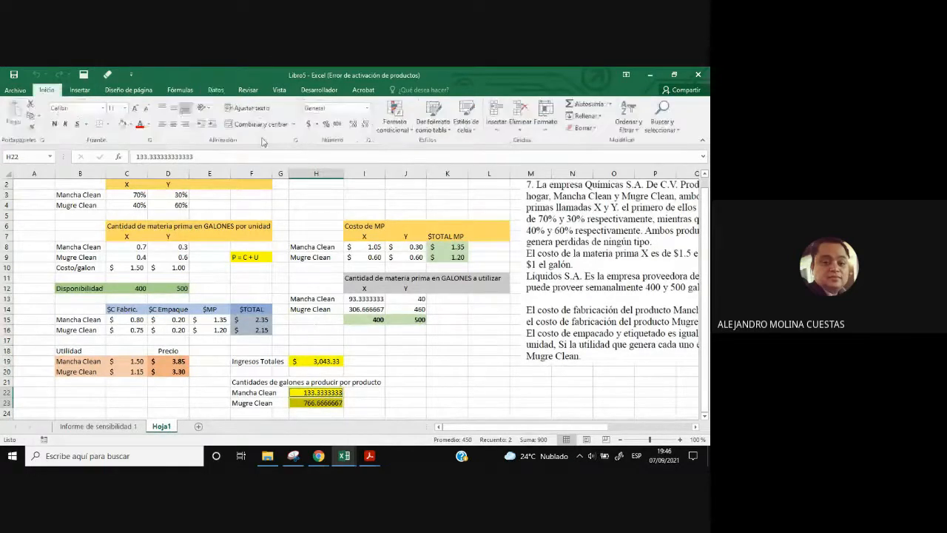
left_click(367, 127)
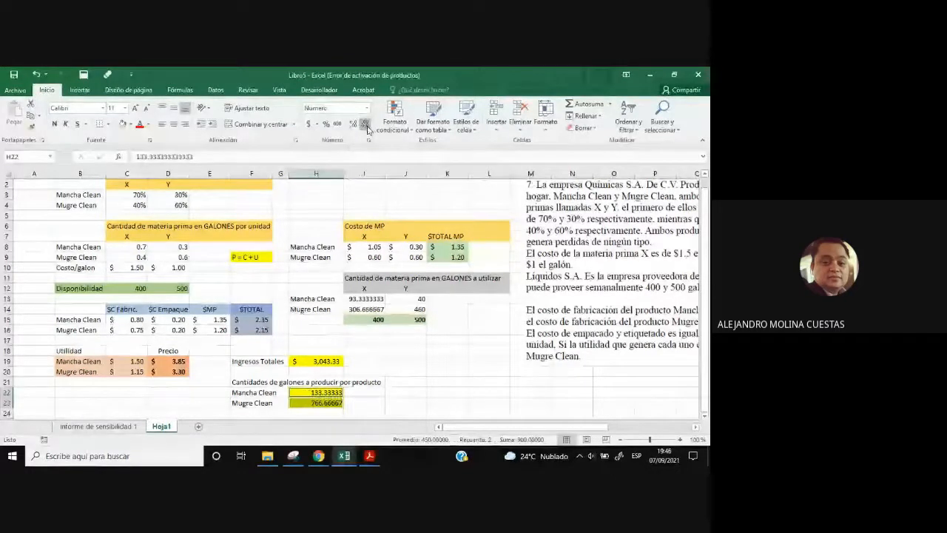
left_click(367, 128)
left_click(367, 127)
left_click(367, 127)
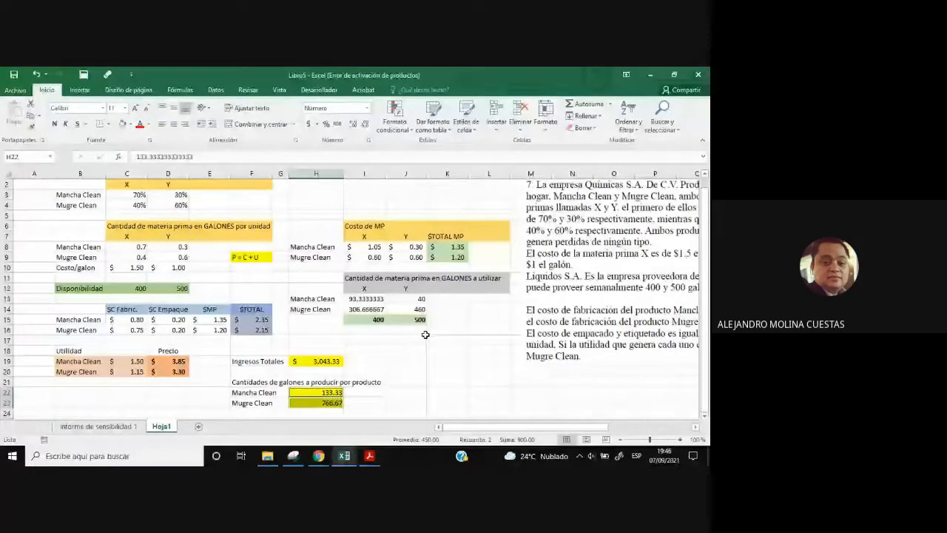
- Format the X raw-material gallons used per product in I13:I14 to two decimal places
left_click_drag(367, 298, 370, 307)
left_click(367, 127)
left_click(366, 128)
left_click(367, 127)
left_click(366, 127)
left_click(366, 127)
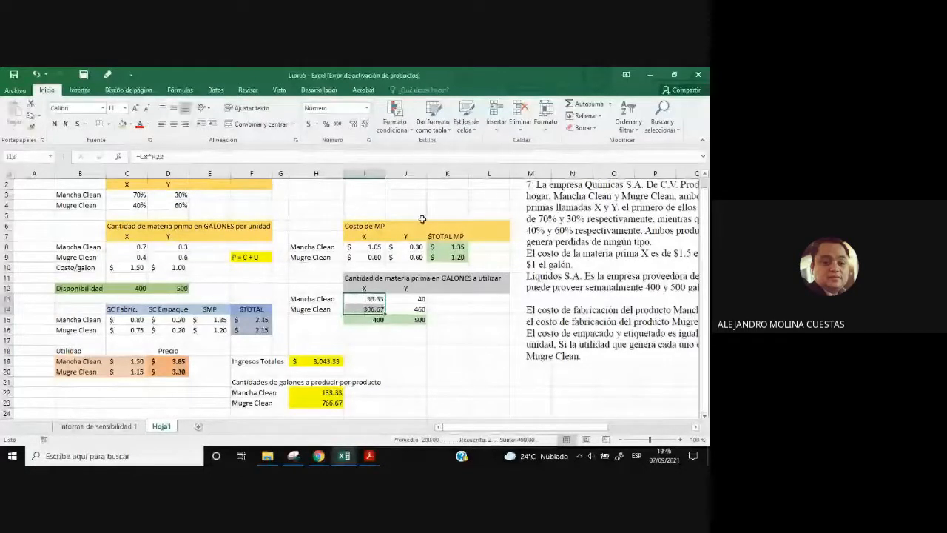
left_click(508, 393)
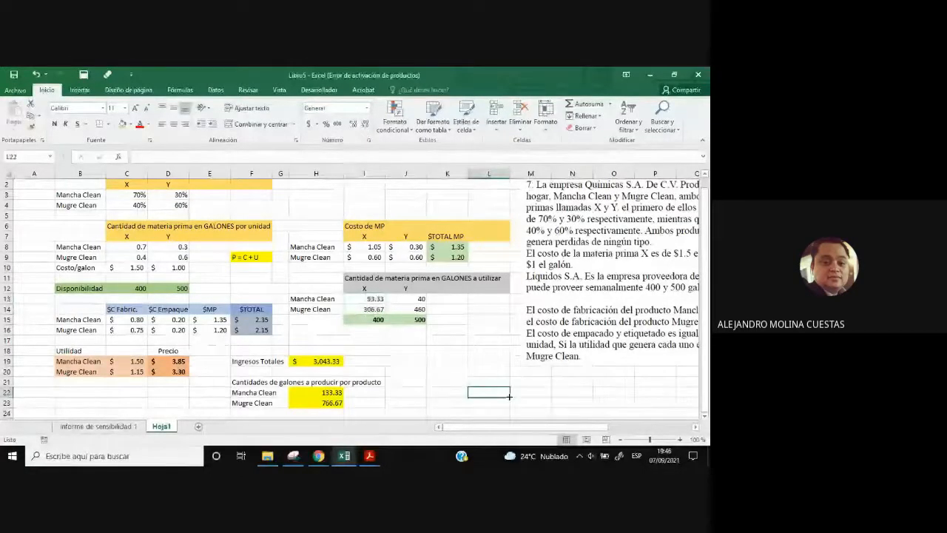
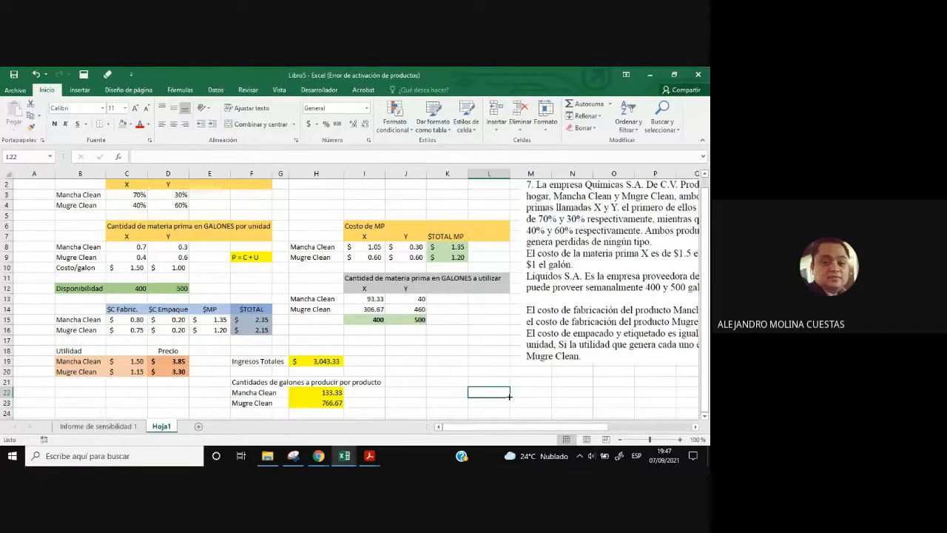
- Enter the whole-gallon quantities 133 for Mancha Clean in J22 and 766 for Mugre Clean in J23
scroll(403, 359, "down", 2)
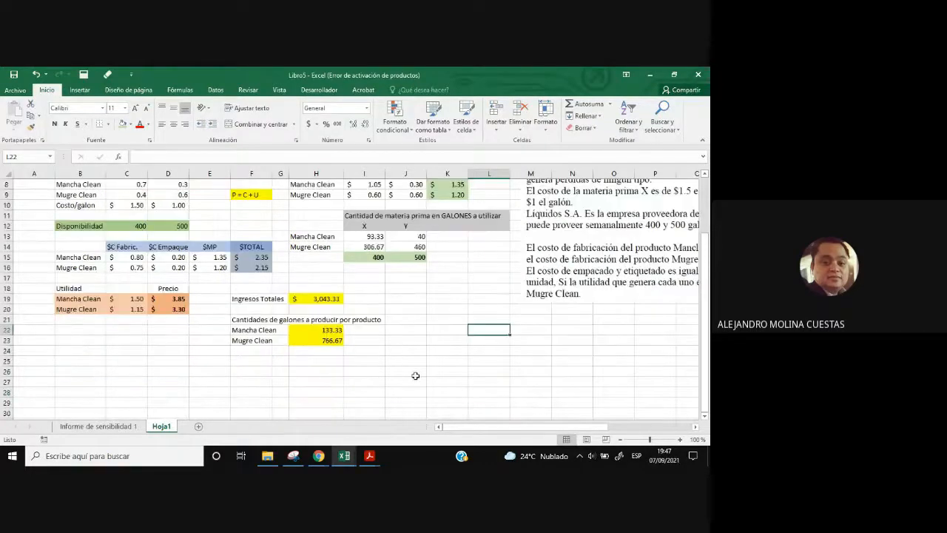
scroll(433, 386, "up", 1)
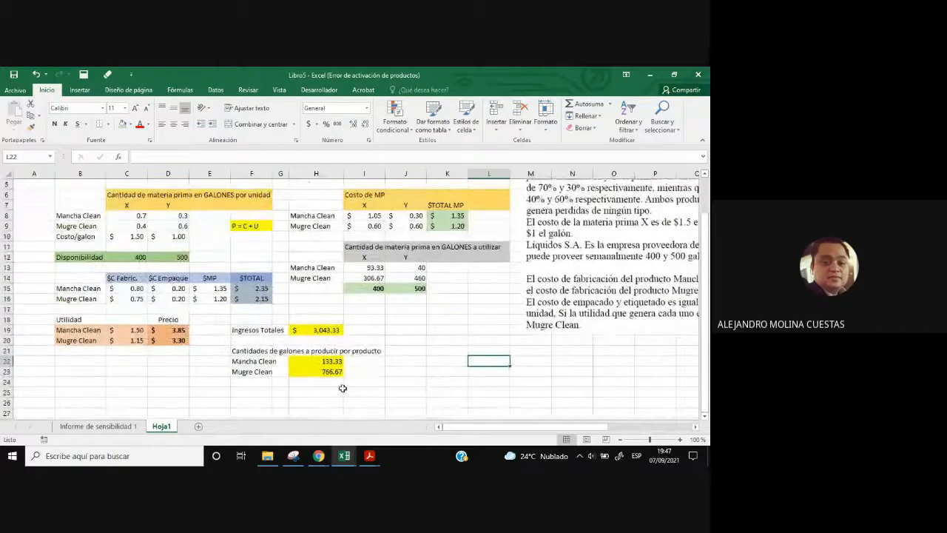
left_click(330, 374)
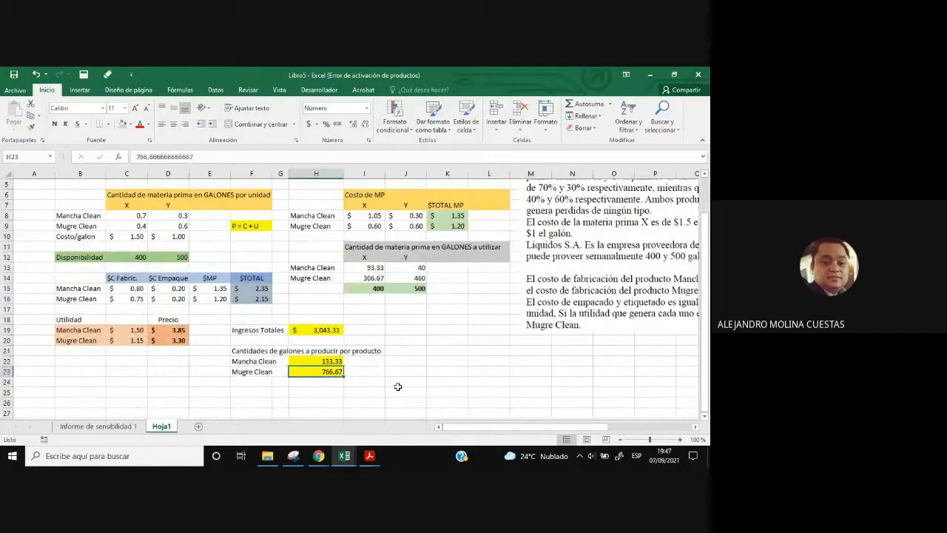
left_click(333, 361)
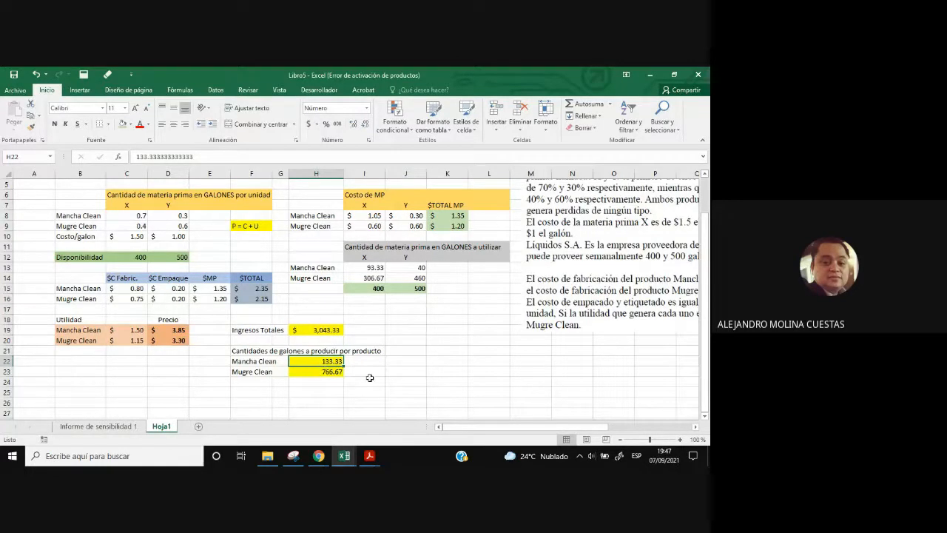
left_click(400, 362)
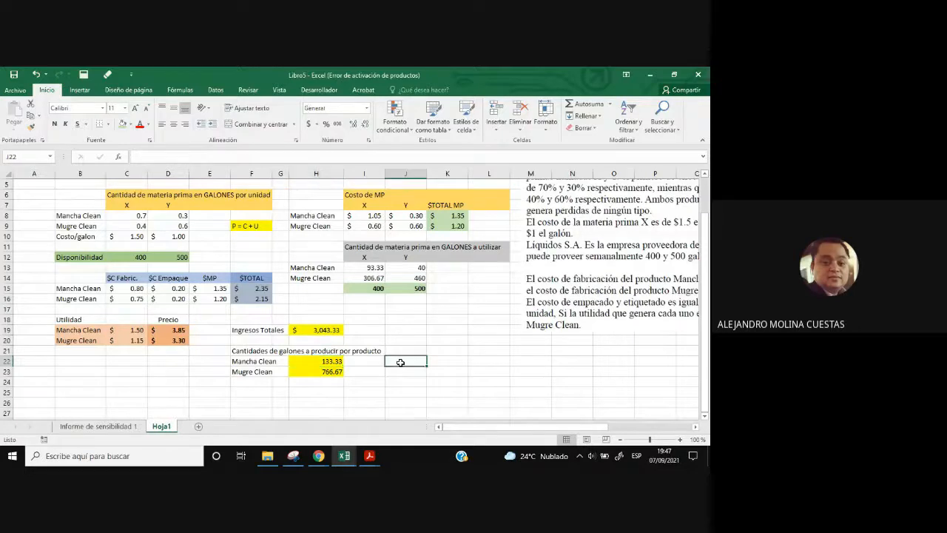
type("133")
key("Return")
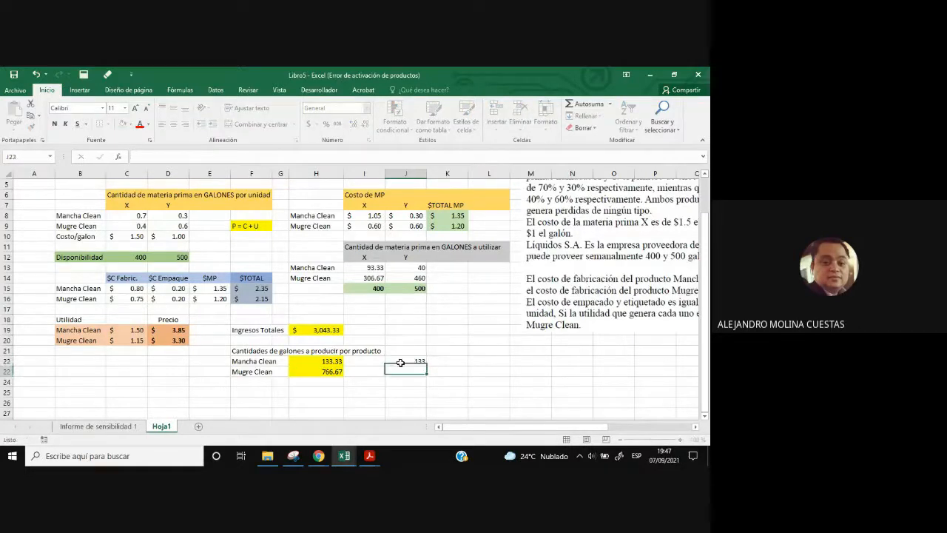
type("766")
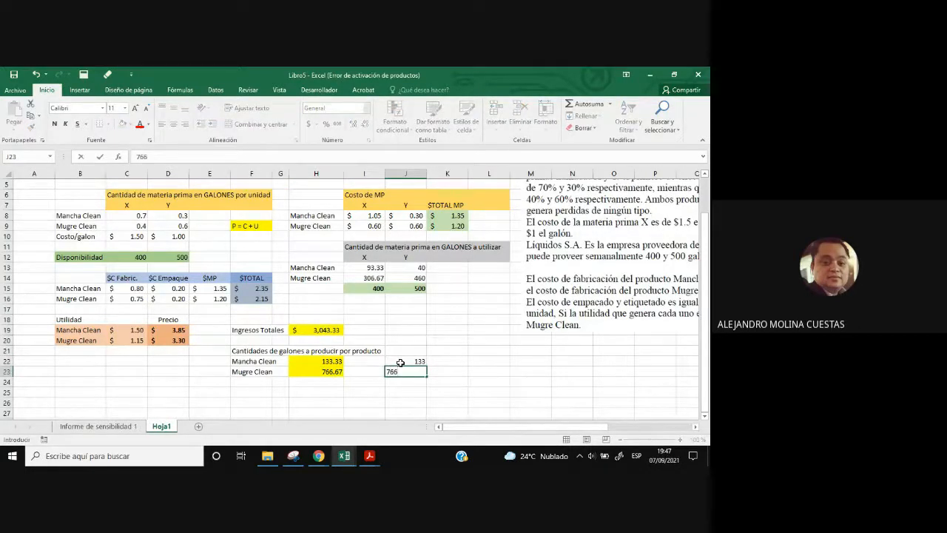
key("Return")
key("Up")
key("Up")
key("Down")
key("Up")
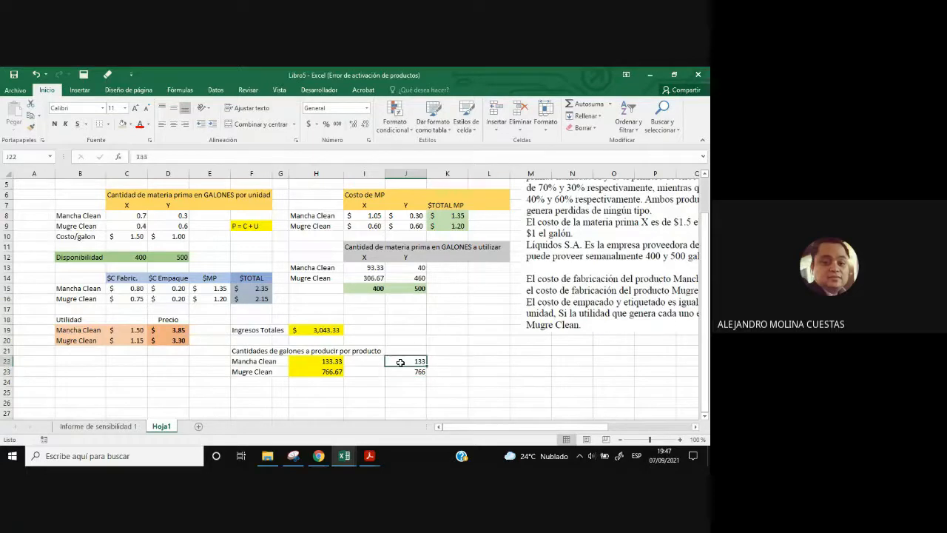
key("Down")
key("Up")
key("Up")
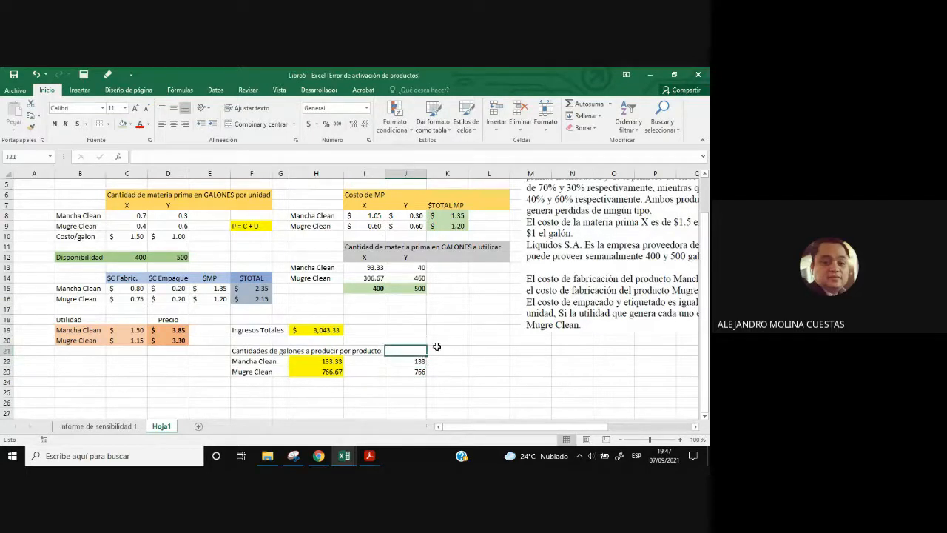
left_click_drag(412, 362, 414, 370)
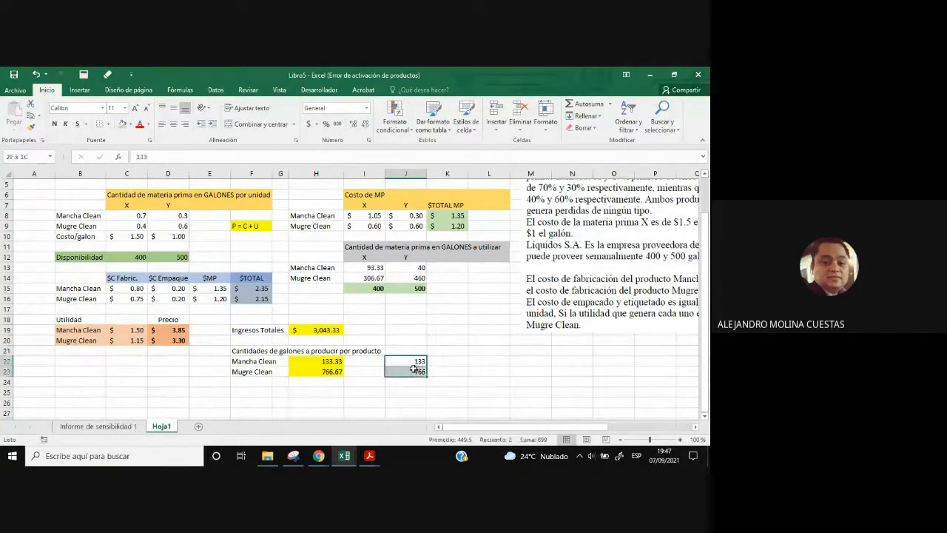
- Calculate the total income for the whole-gallon quantities in J20 with the formula =(D19*J22)+(D20*J23)
left_click(318, 330)
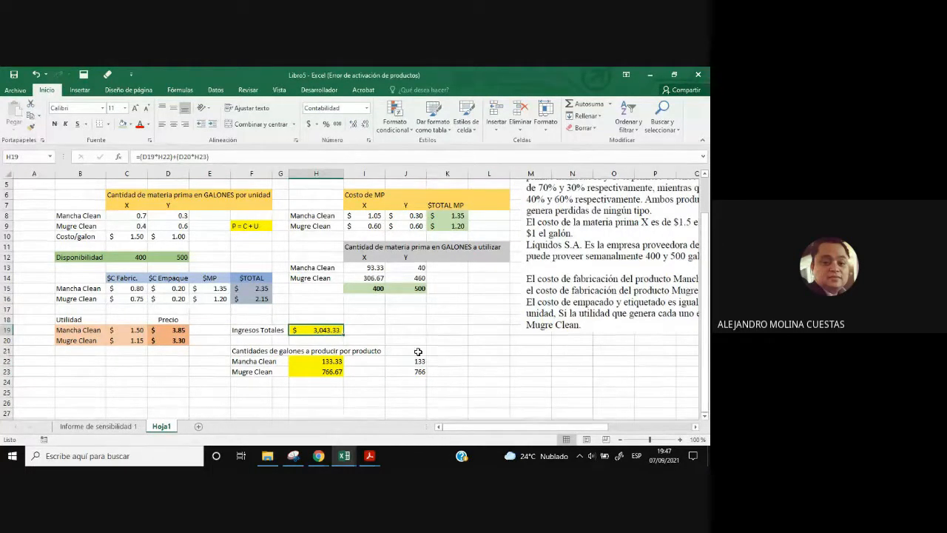
left_click(413, 340)
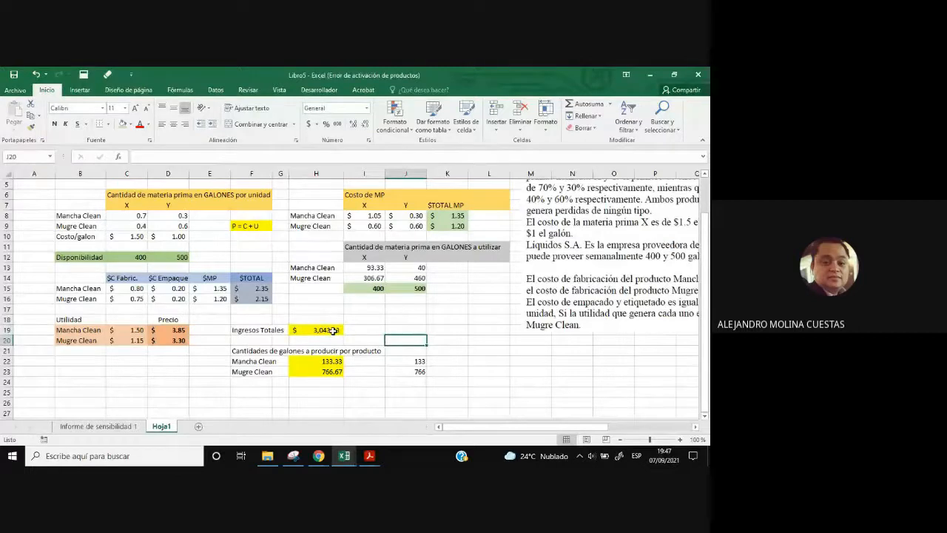
left_click(144, 156)
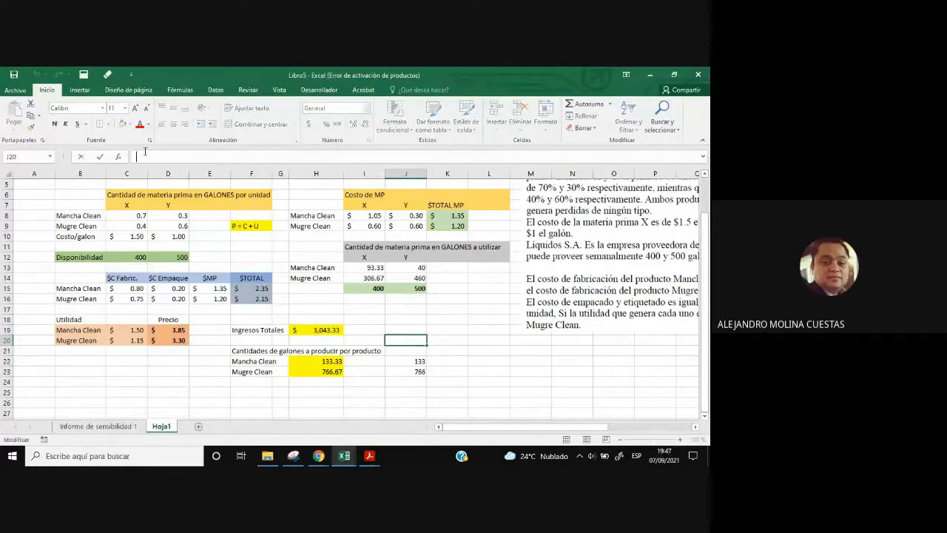
type("=")
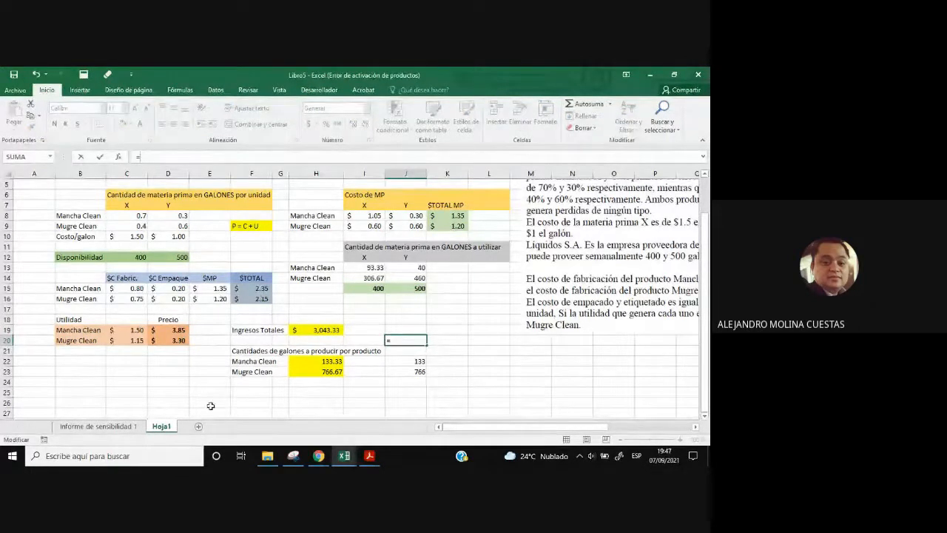
left_click(179, 330)
type("*")
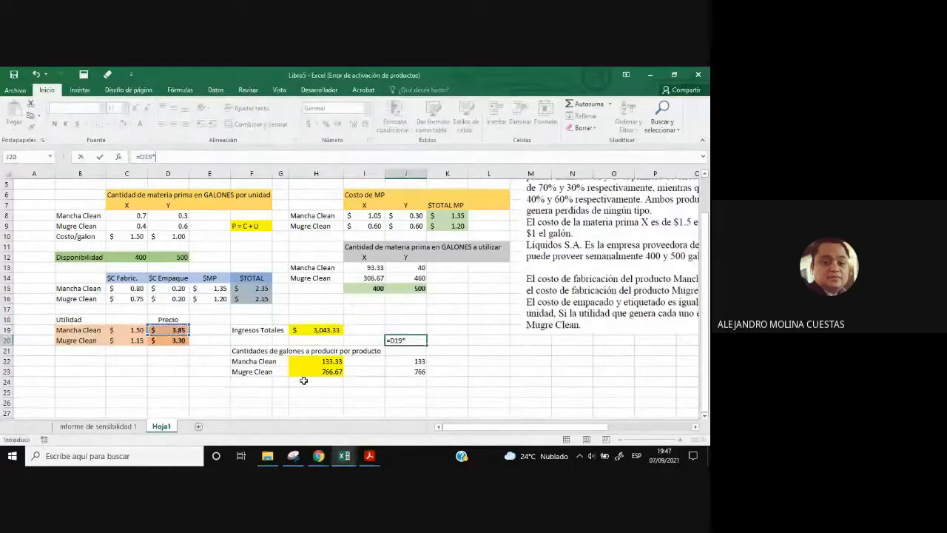
left_click(418, 362)
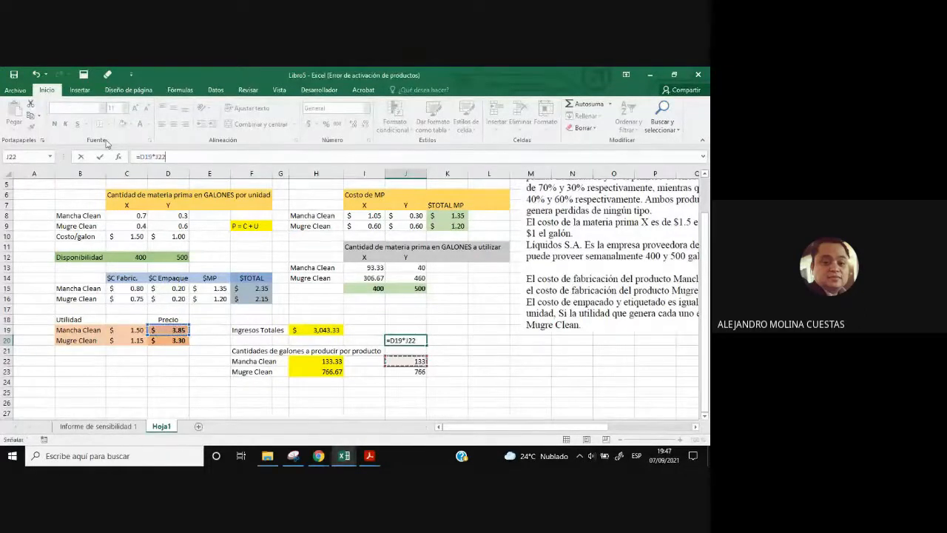
left_click(141, 157)
type("(")
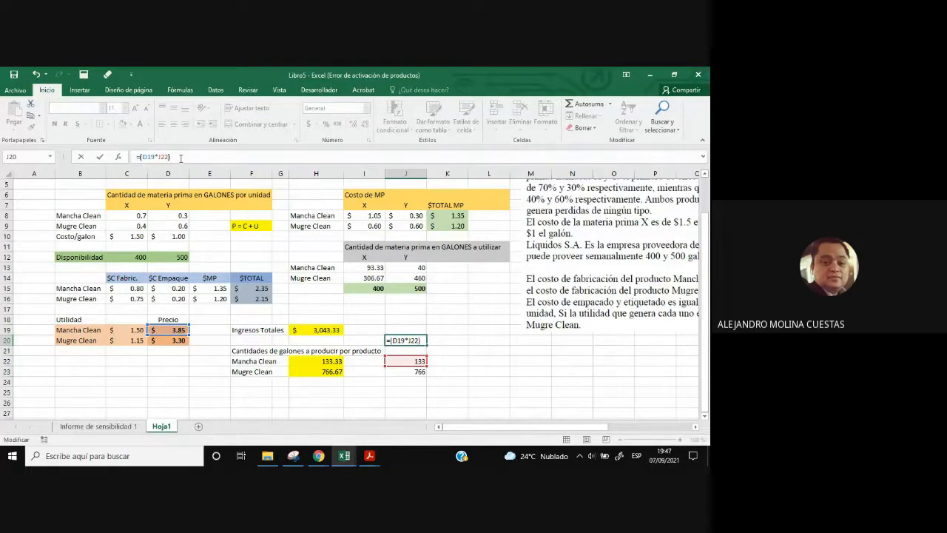
type("()")
left_click(178, 342)
type("*")
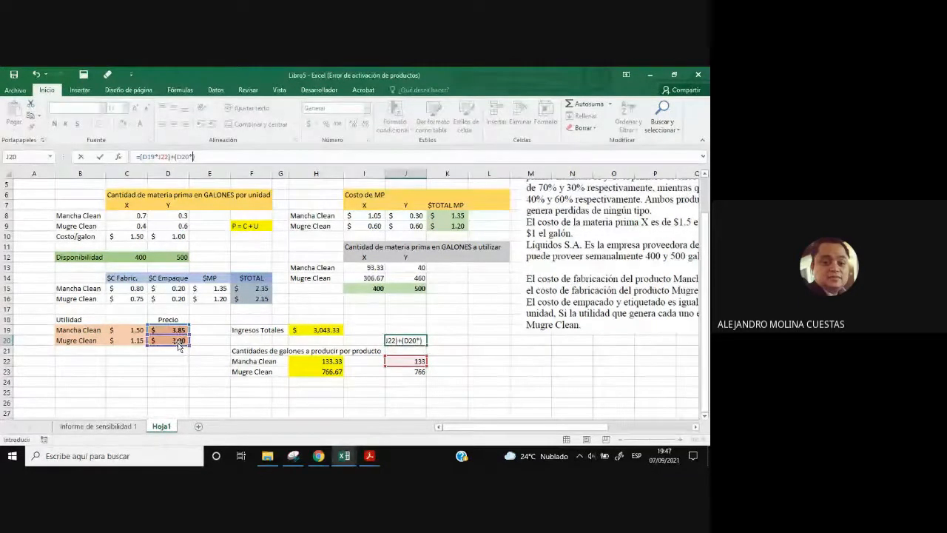
left_click(405, 371)
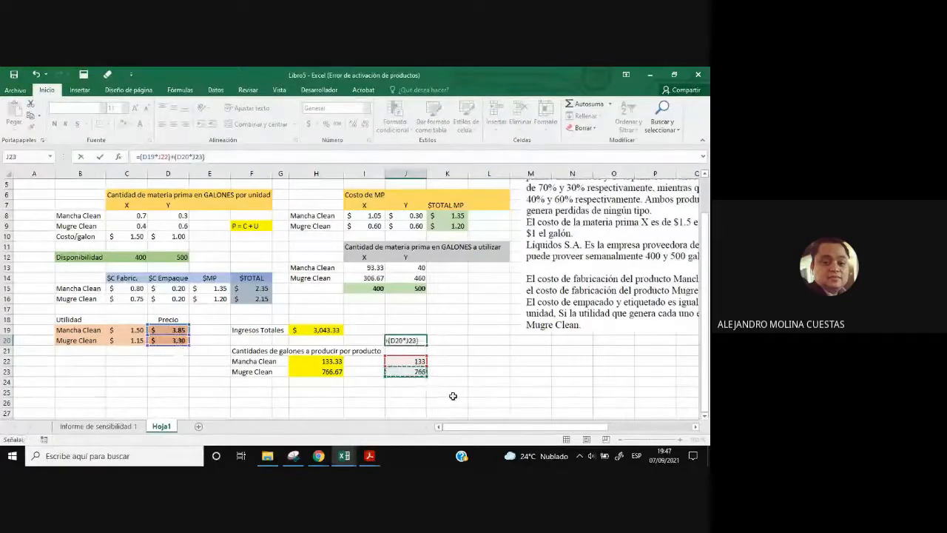
key("Return")
left_click(414, 341)
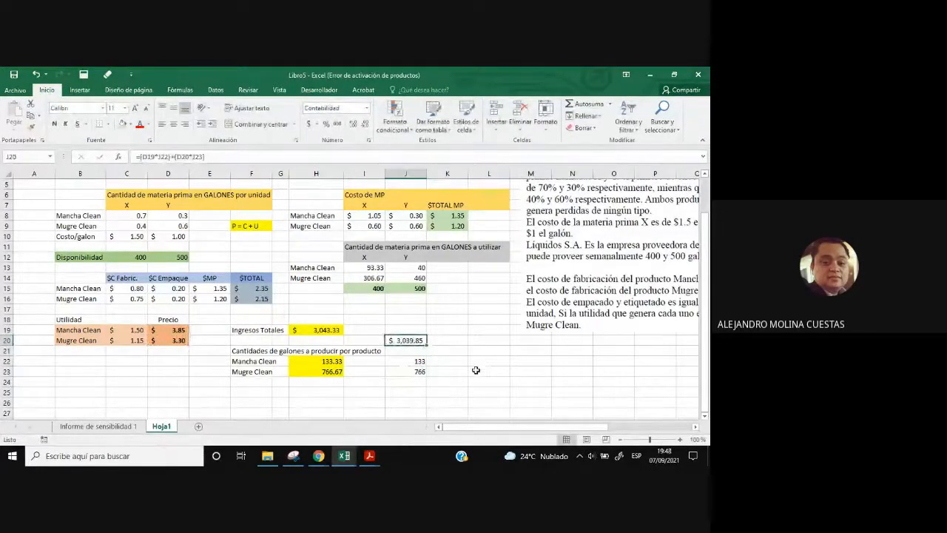
- Compare the whole-gallon quantities in J22:J23 and their income in J20 with the Solver quantities in H22:H23
left_click_drag(408, 360, 409, 371)
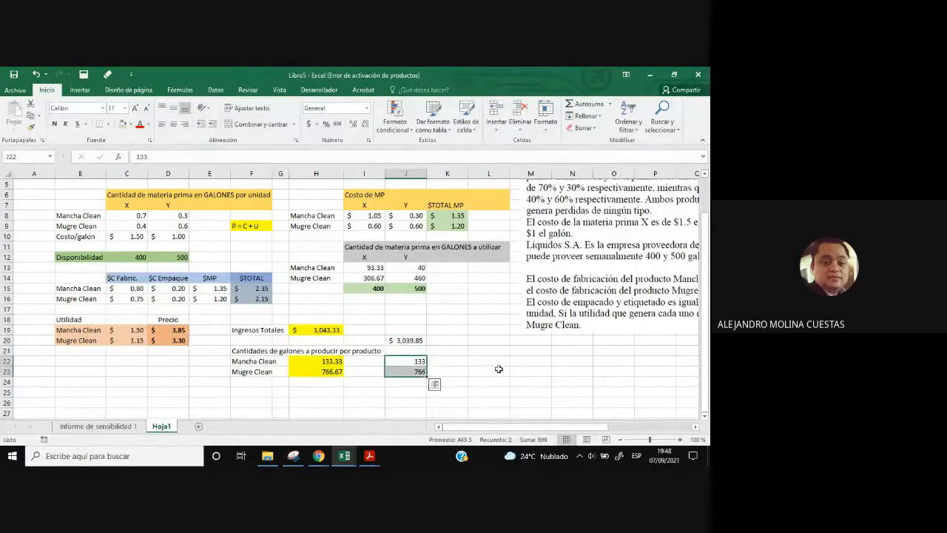
left_click(405, 342)
left_click_drag(411, 353, 411, 371)
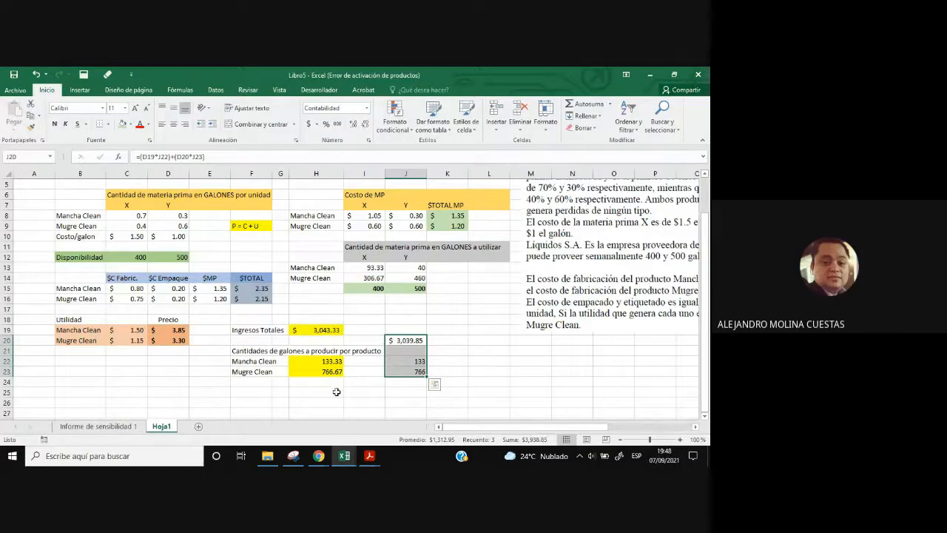
left_click_drag(330, 361, 329, 371)
left_click(377, 381)
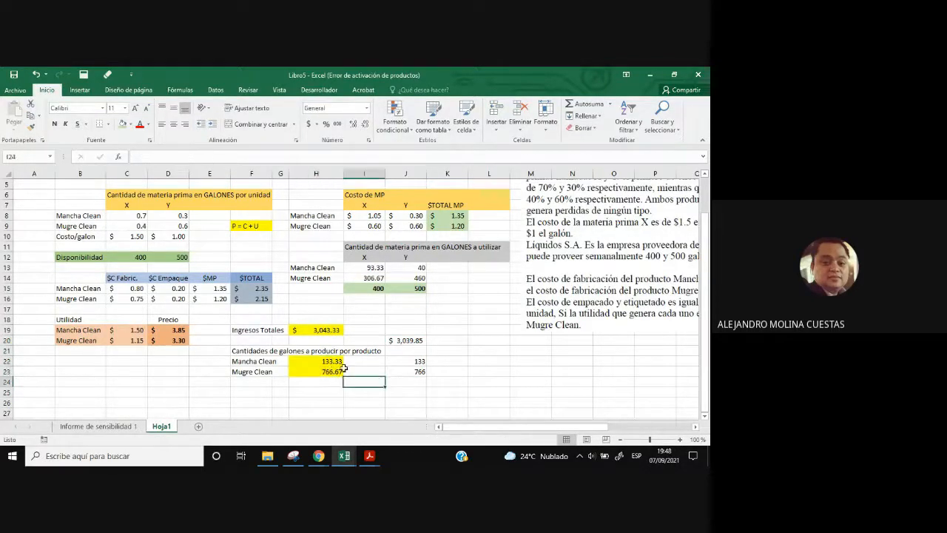
left_click(335, 363)
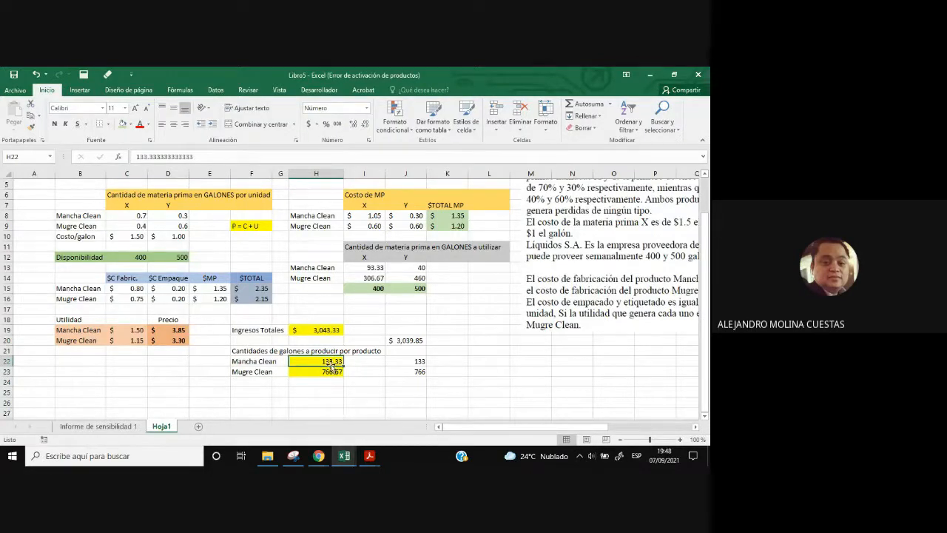
left_click(416, 361)
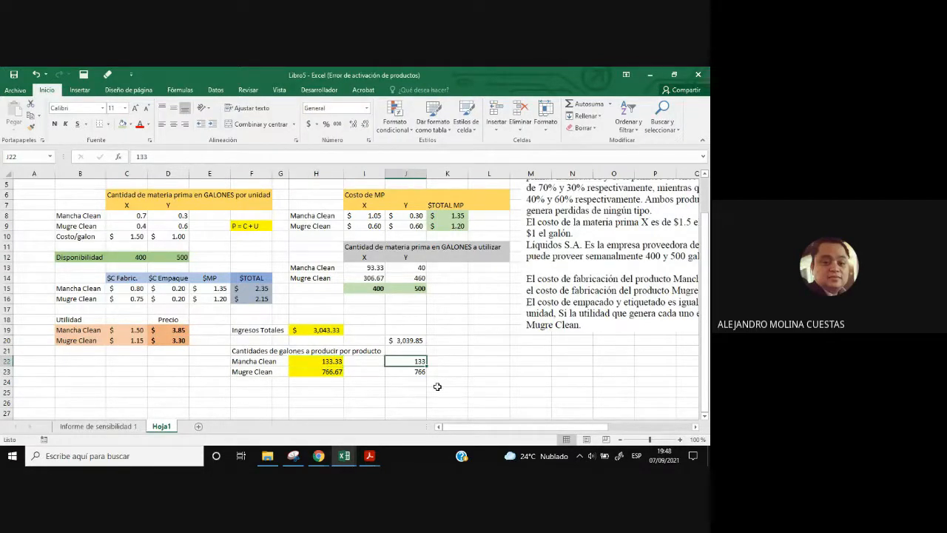
left_click(326, 372)
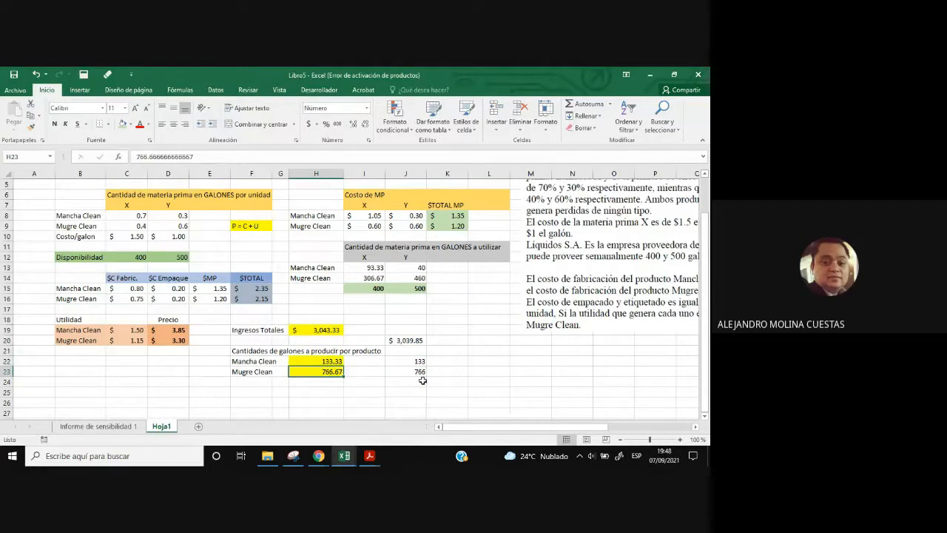
left_click_drag(334, 361, 333, 372)
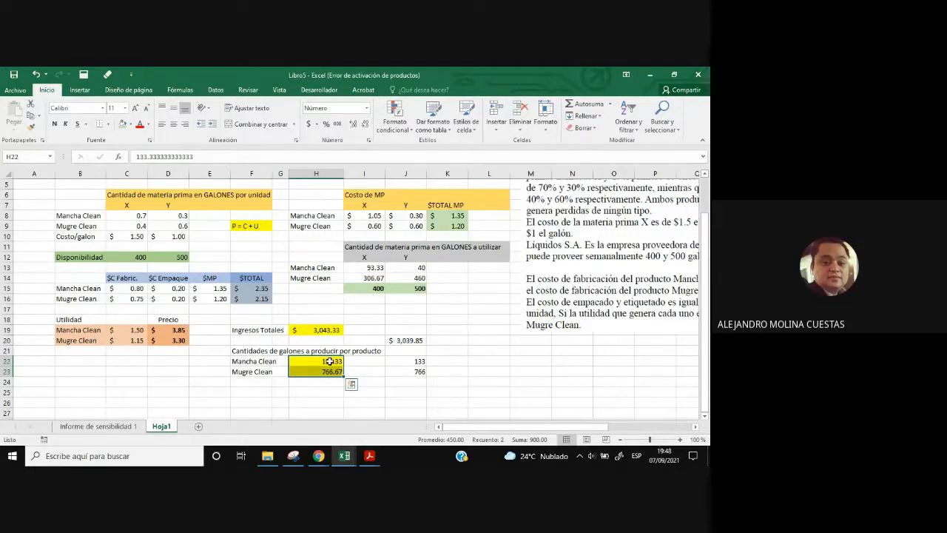
left_click(473, 358)
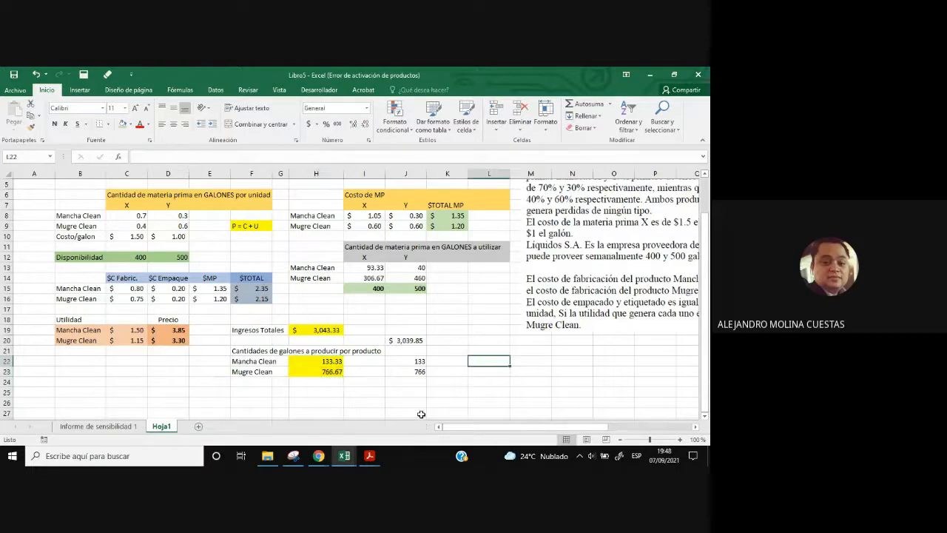
left_click_drag(325, 359, 335, 371)
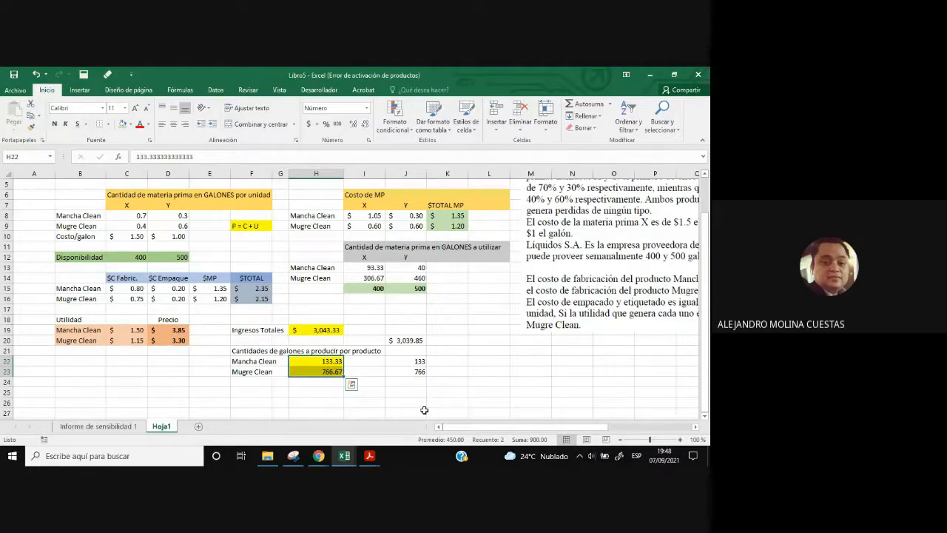
- Compare the total X and Y raw-material gallons used in I15:J15 with the availability in C12:D12
left_click(370, 287)
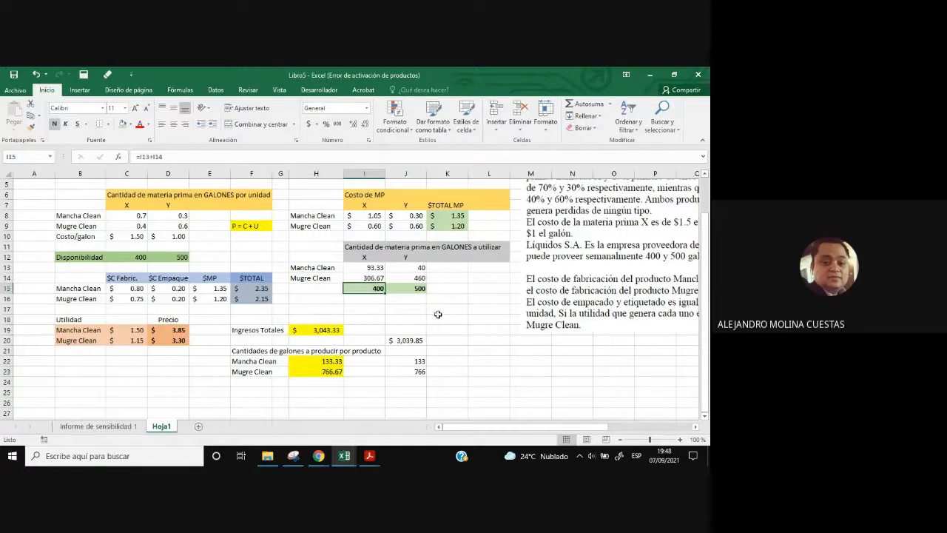
left_click(417, 290, "ctrl")
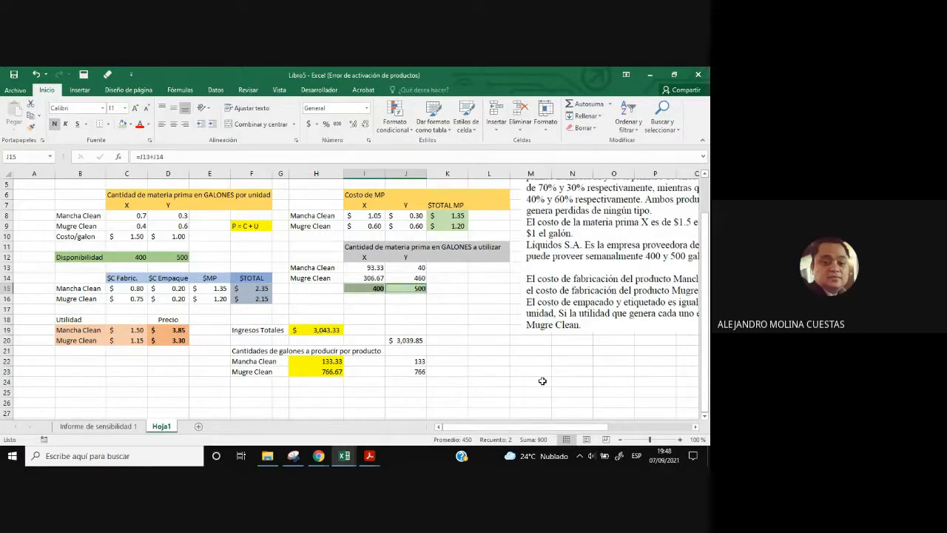
left_click(145, 257)
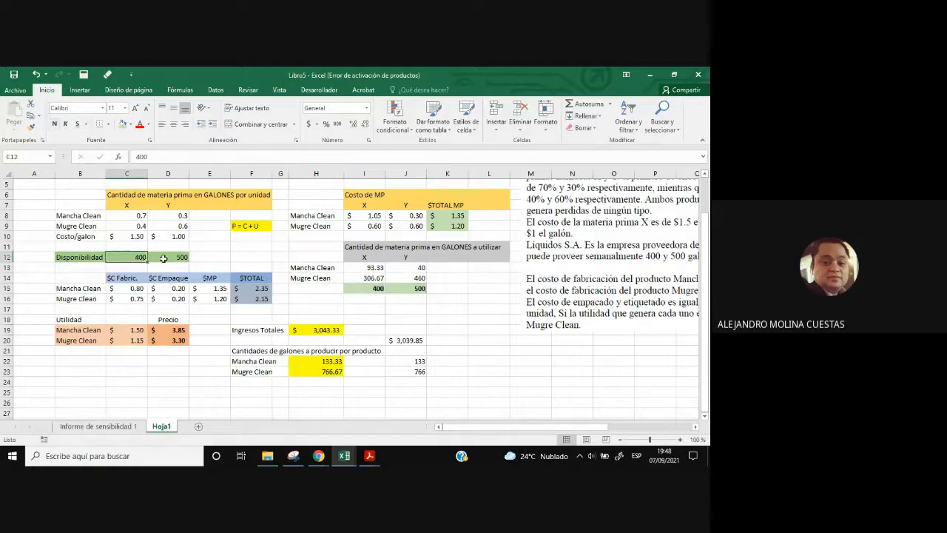
left_click(163, 257)
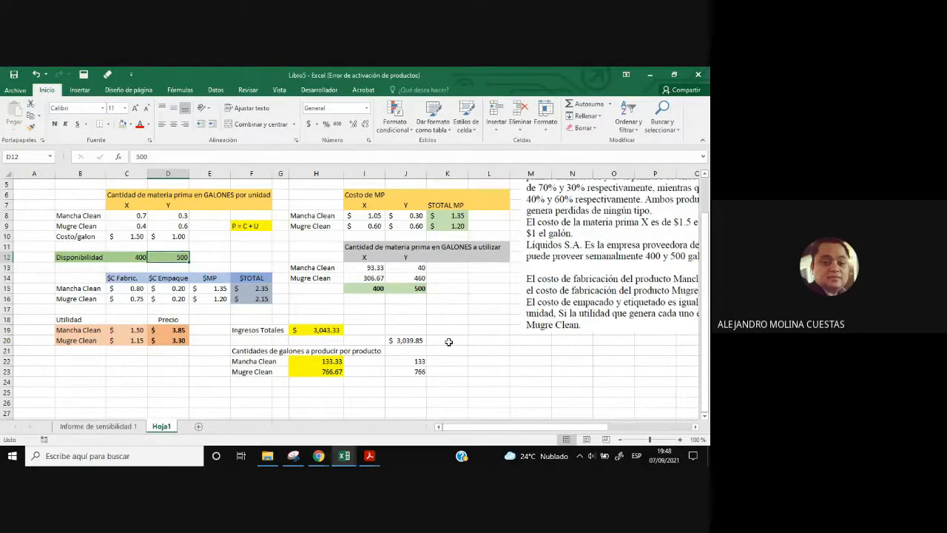
left_click_drag(363, 257, 421, 261)
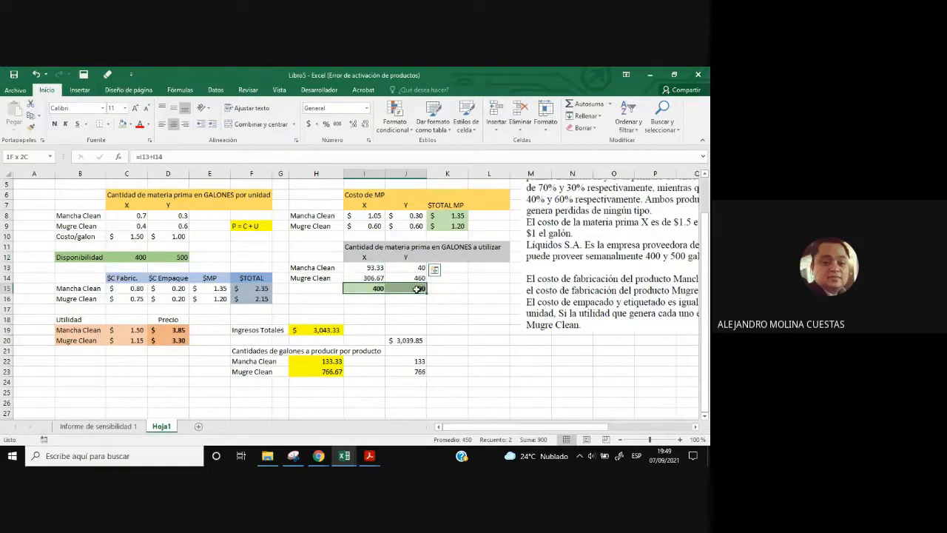
left_click_drag(416, 288, 375, 288)
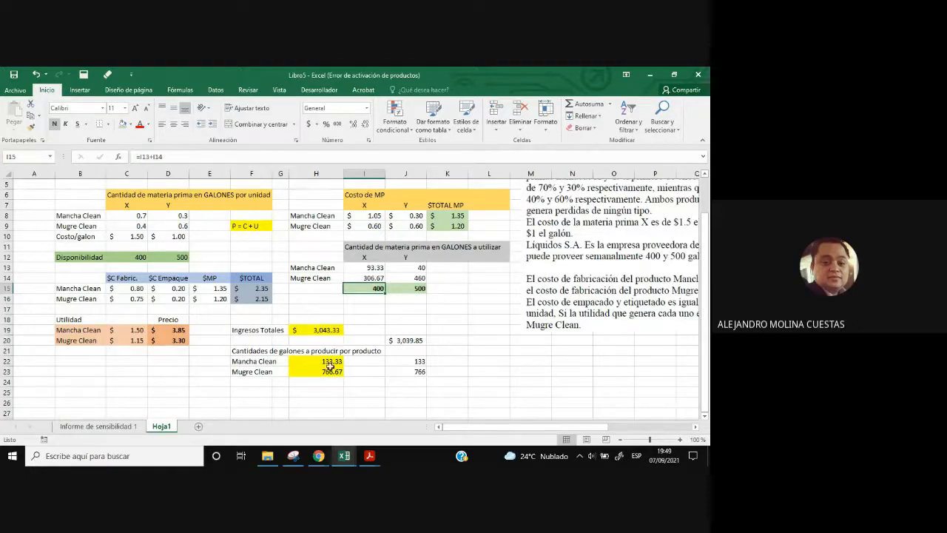
- Review the Solver income in H19 and both sets of production quantities against the raw-material totals in I15:J15 and the whole-gallon income in J20
left_click(320, 329)
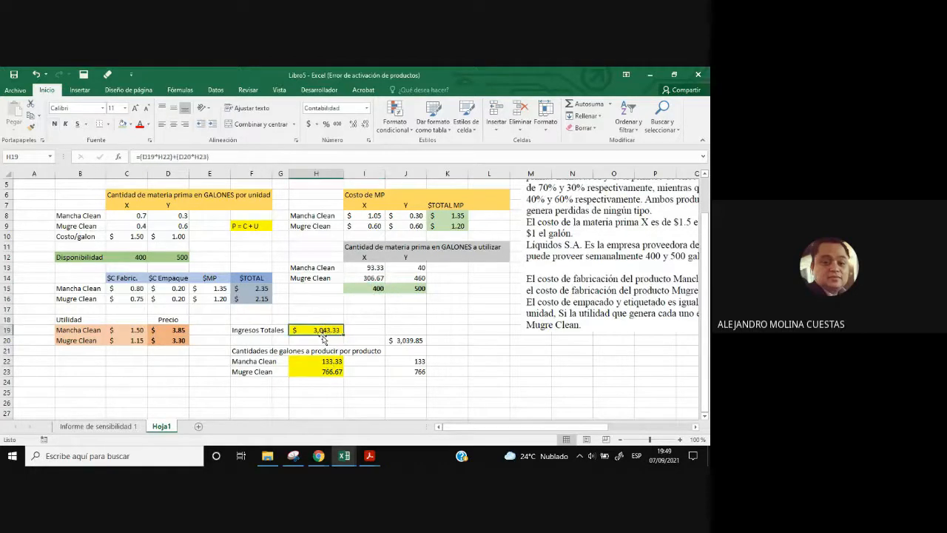
left_click(337, 373)
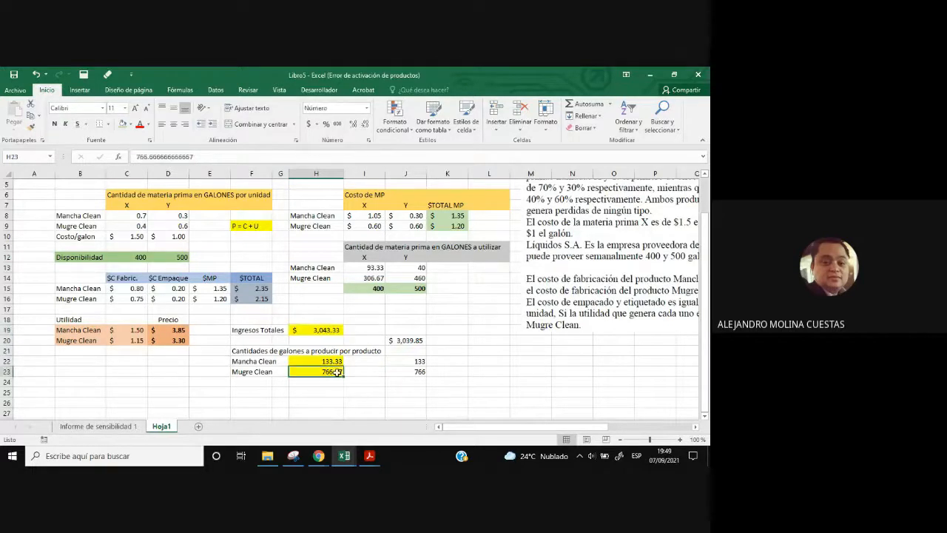
left_click(416, 288)
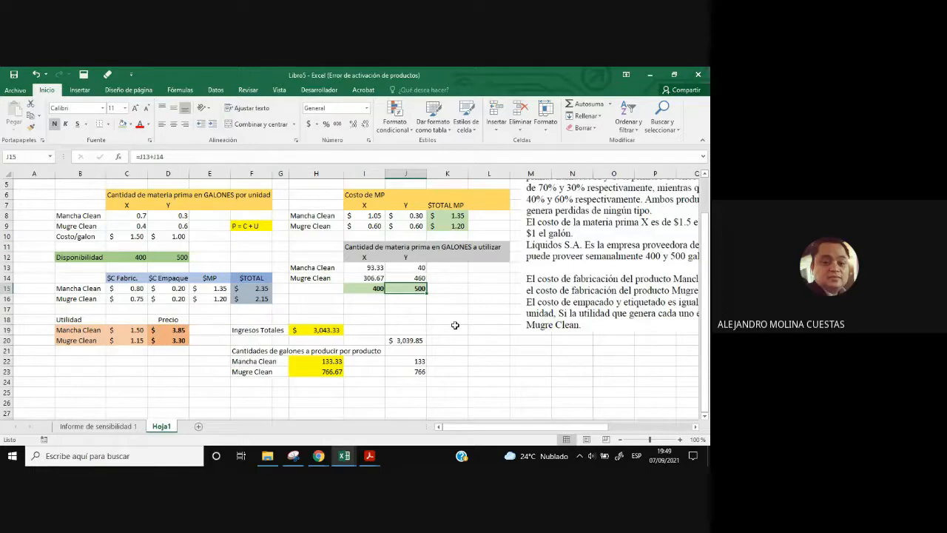
left_click(418, 370)
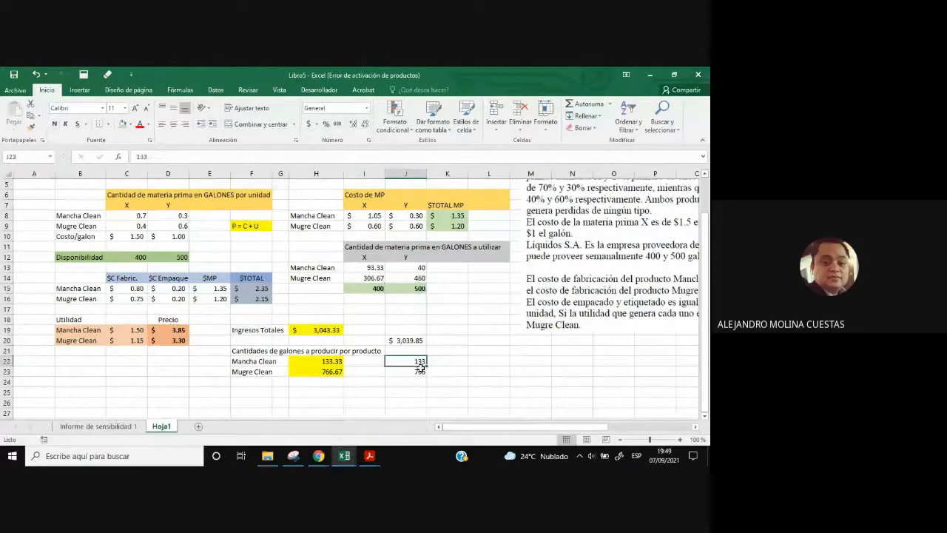
left_click_drag(378, 289, 414, 289)
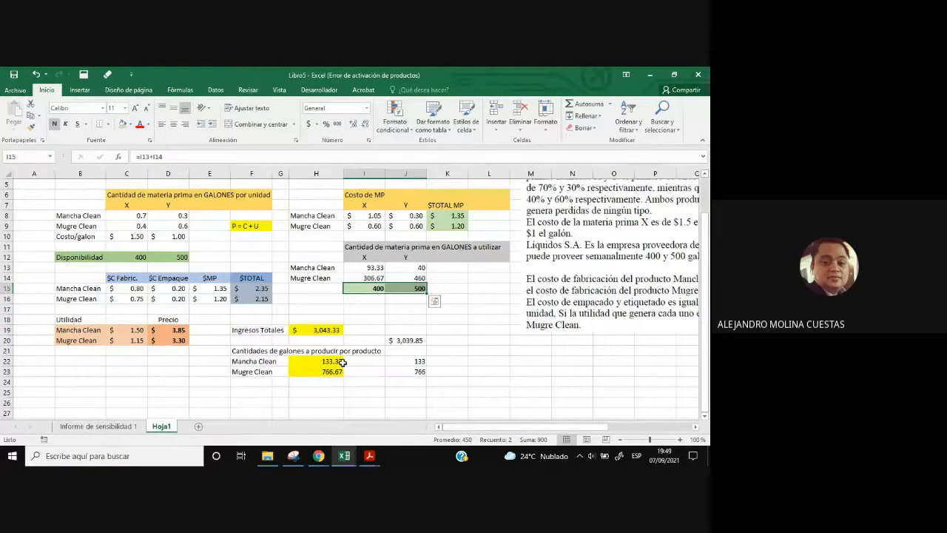
left_click(420, 361)
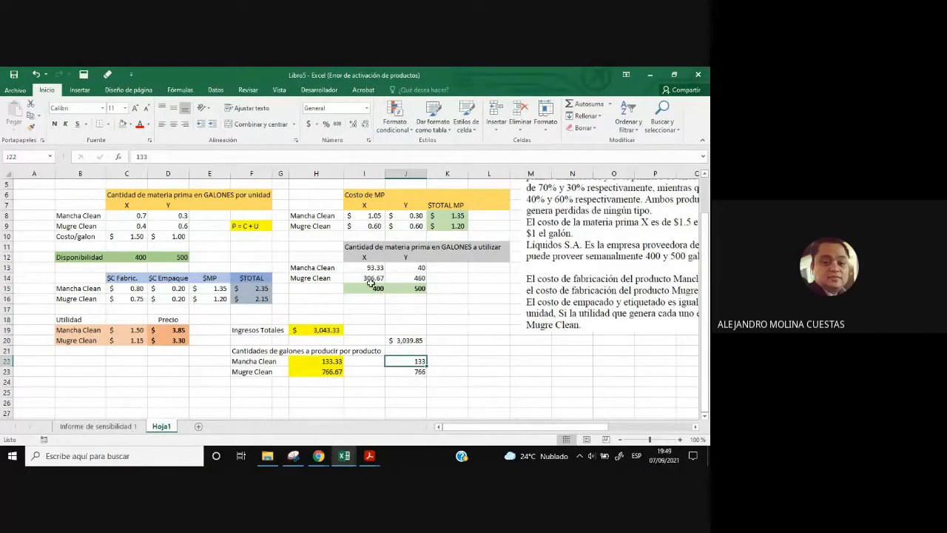
left_click(405, 369)
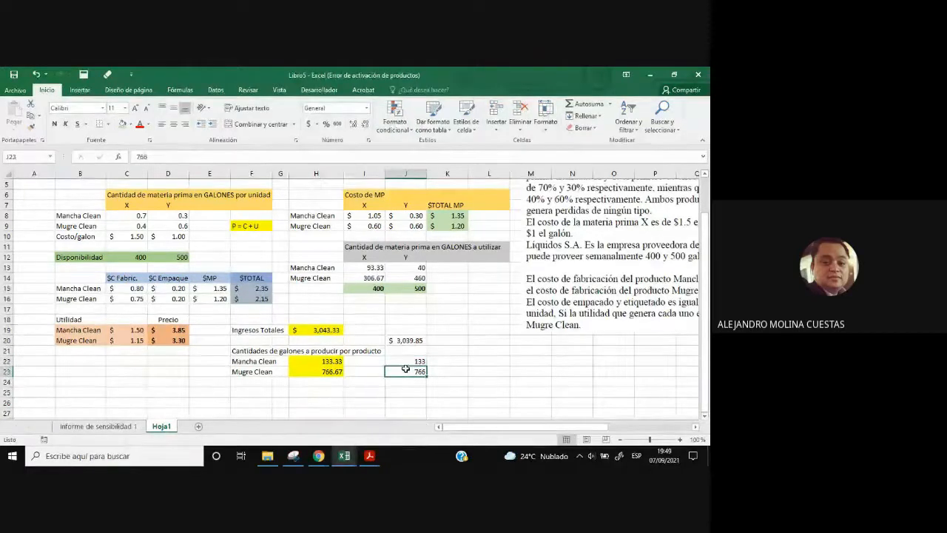
left_click(328, 371)
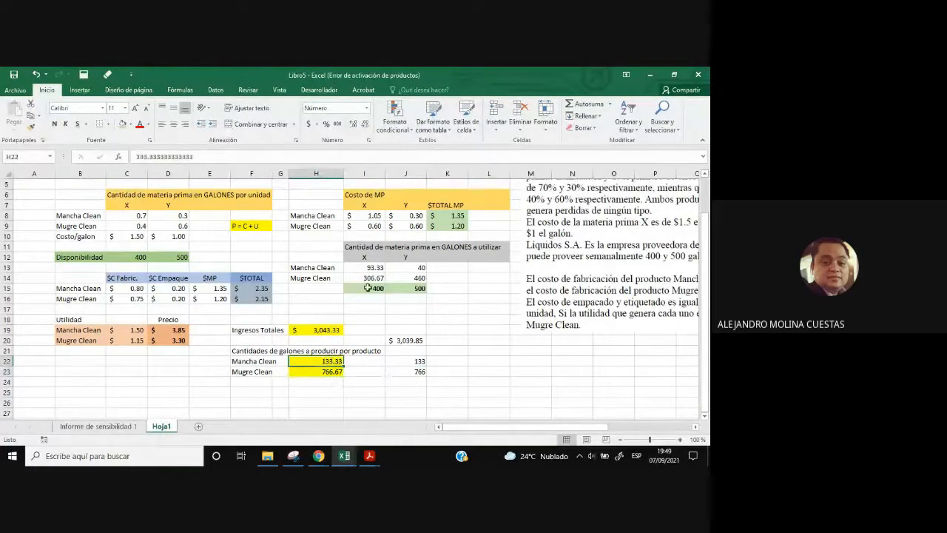
left_click_drag(368, 288, 397, 288)
left_click(529, 382)
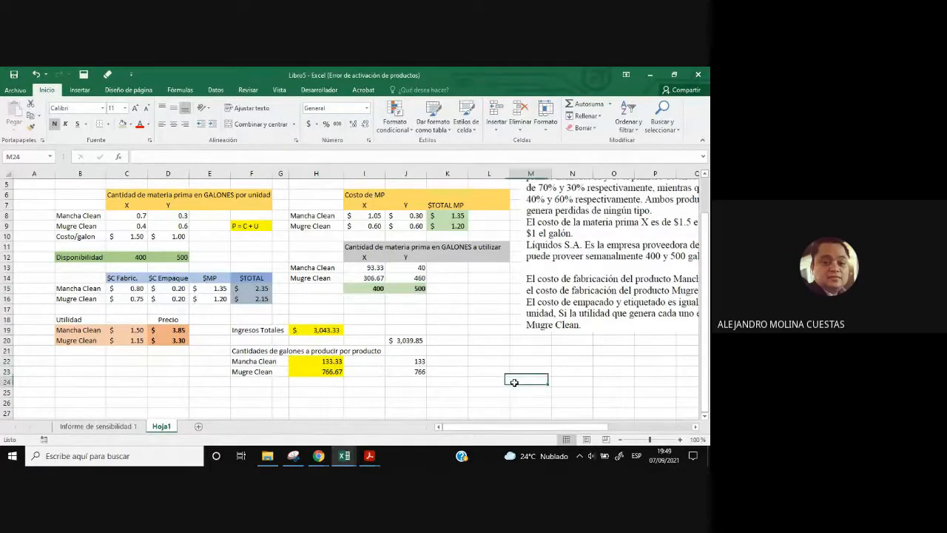
left_click_drag(421, 371, 419, 339)
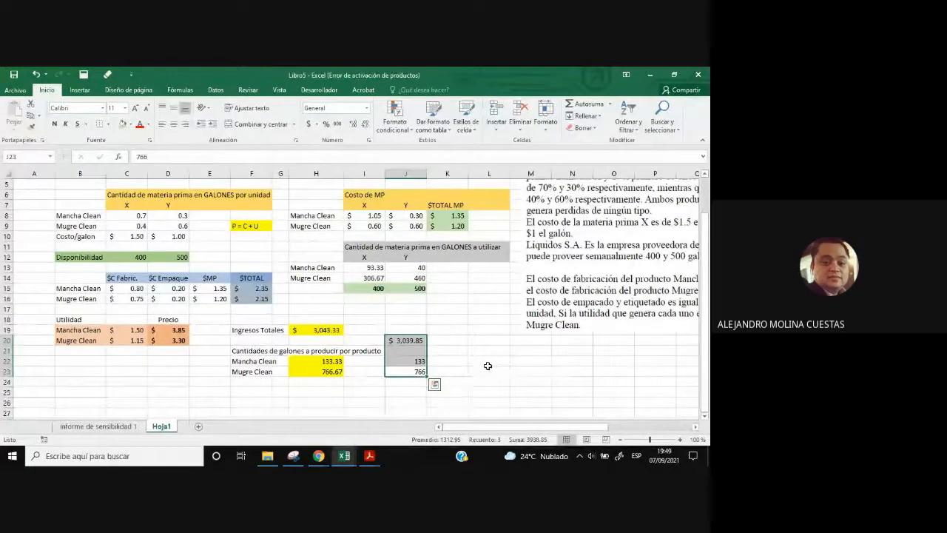
- Clear the whole-gallon income and production quantities from J20:J23
left_click(404, 337)
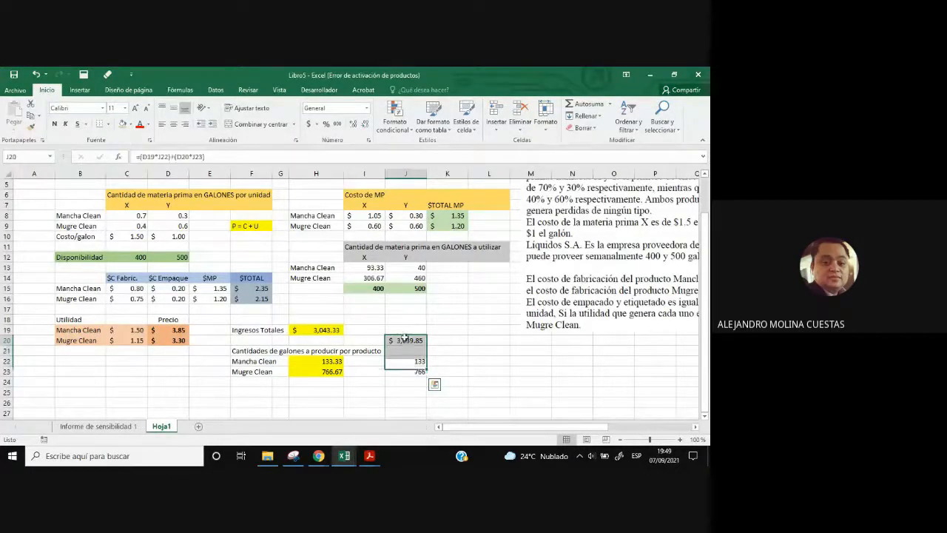
left_click(330, 331)
left_click(338, 362)
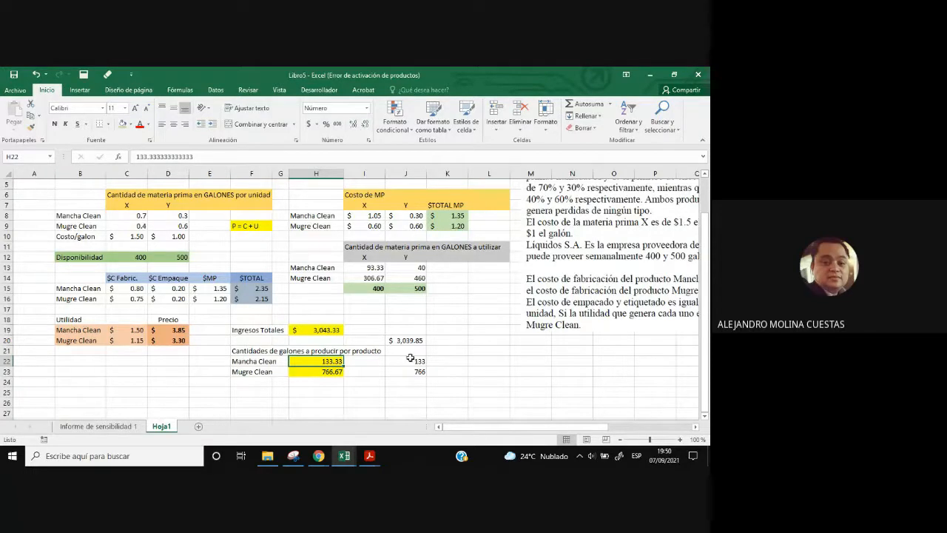
left_click_drag(416, 343, 411, 371)
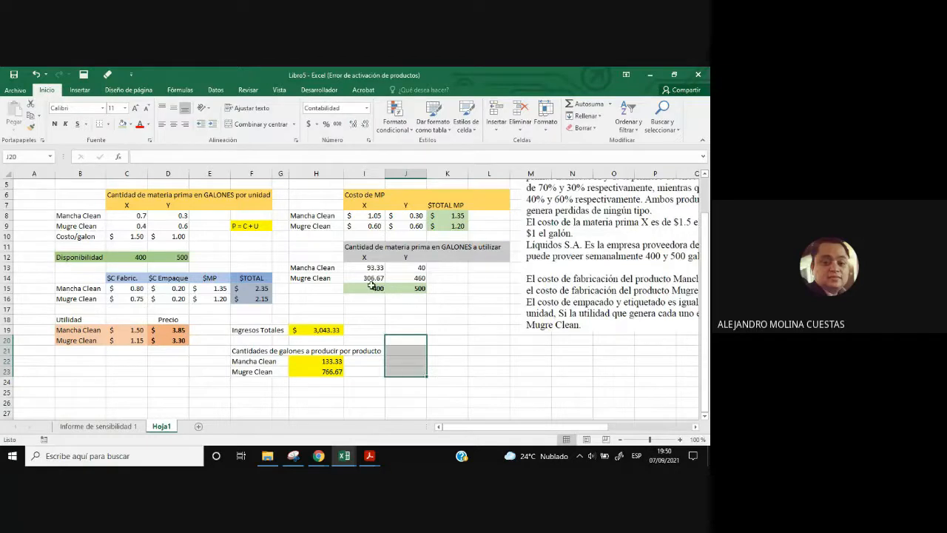
- Examine the raw-material gallons used per product in I13:J14, their totals in I15:J15 and the Mancha Clean quantity in H22
left_click_drag(371, 287, 412, 290)
left_click(412, 290)
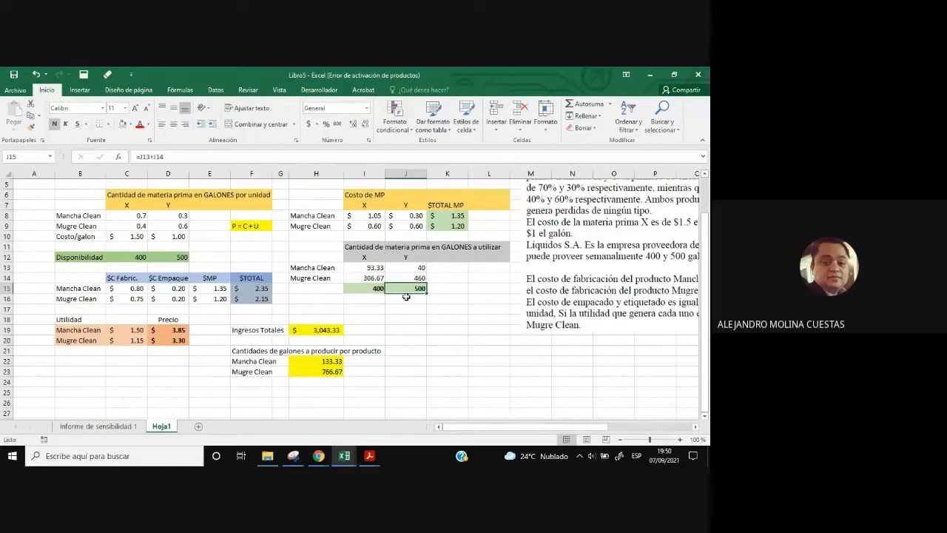
left_click(372, 270)
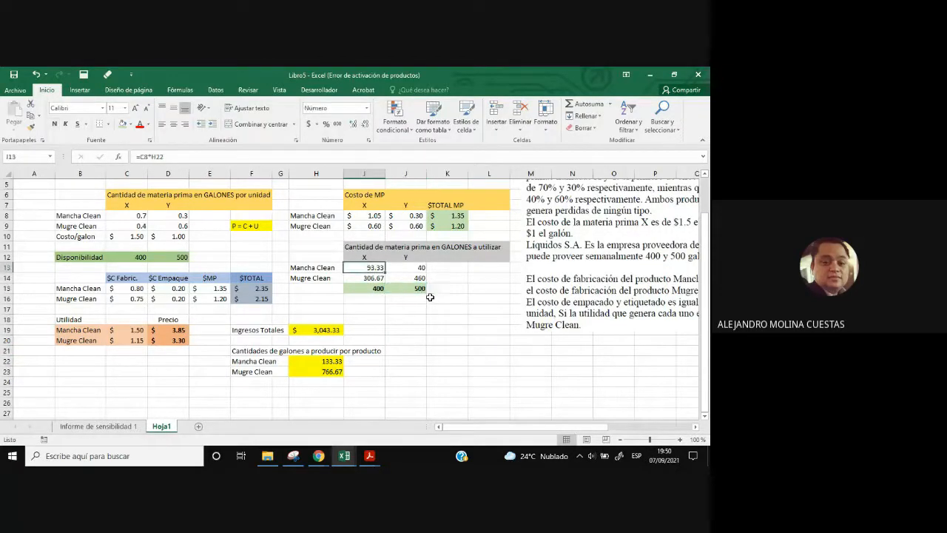
left_click(406, 271)
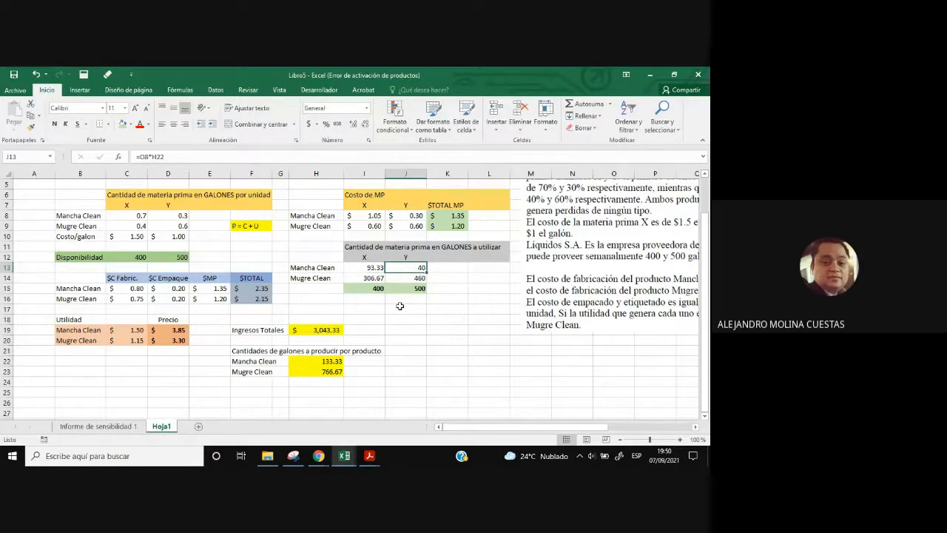
left_click(329, 269)
left_click(365, 269)
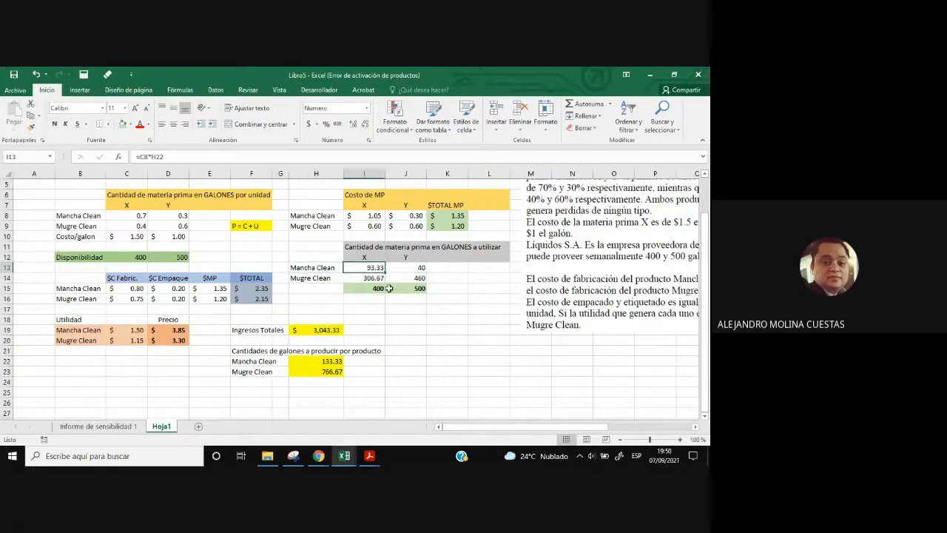
left_click(319, 268)
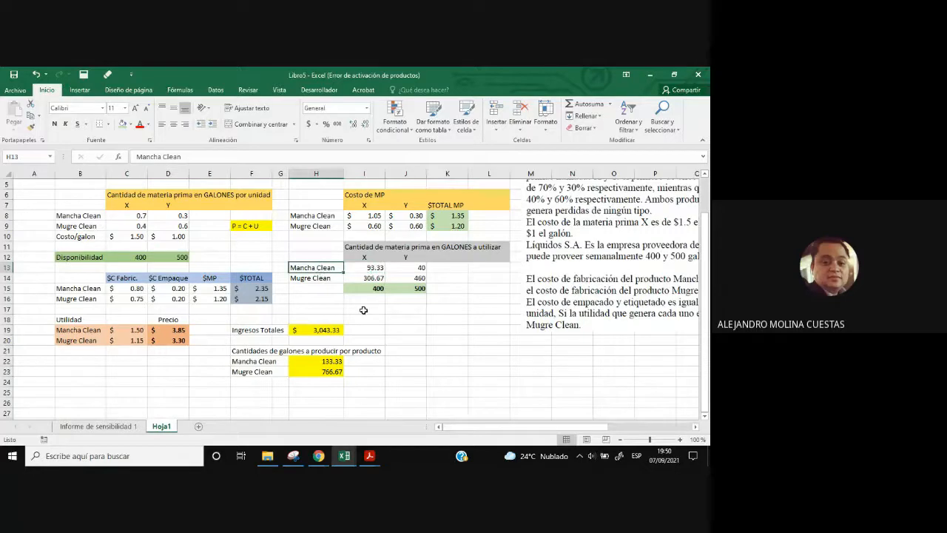
left_click(367, 270)
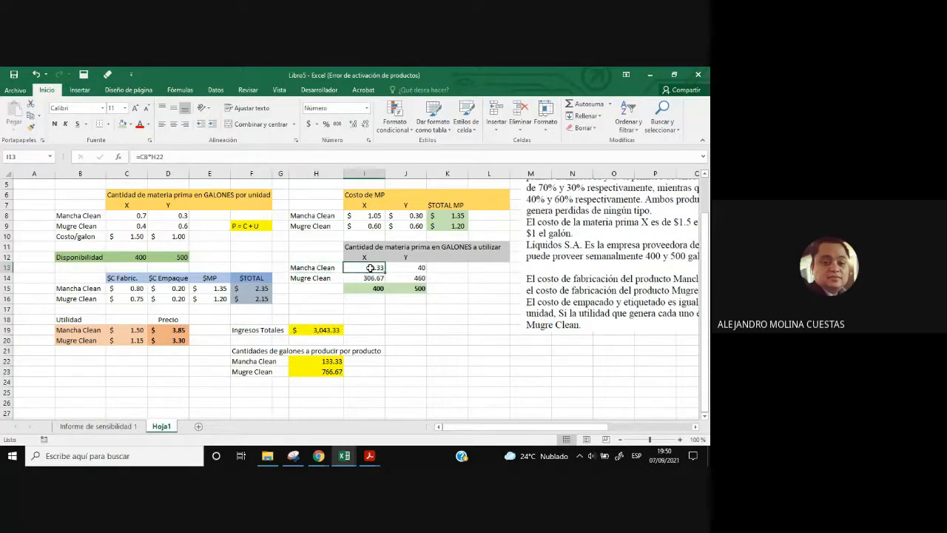
left_click(331, 362)
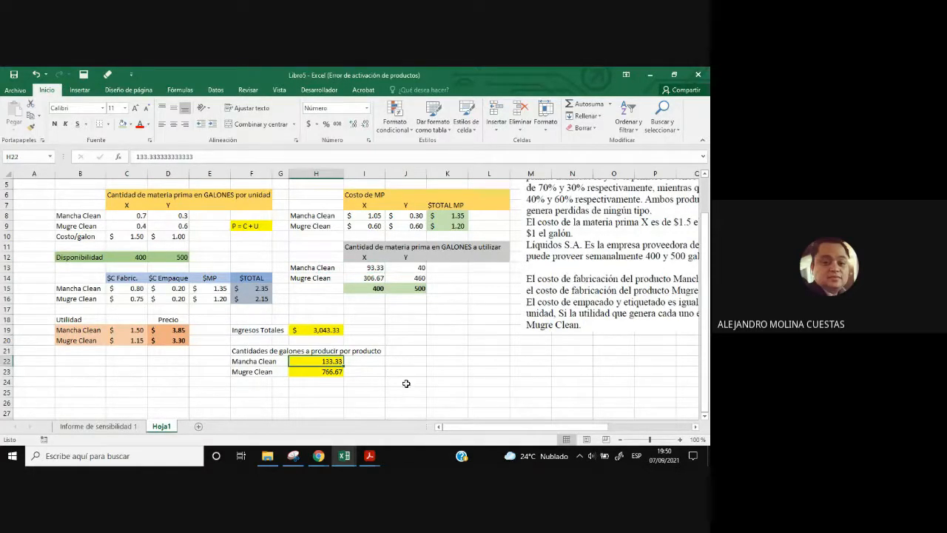
left_click(370, 267)
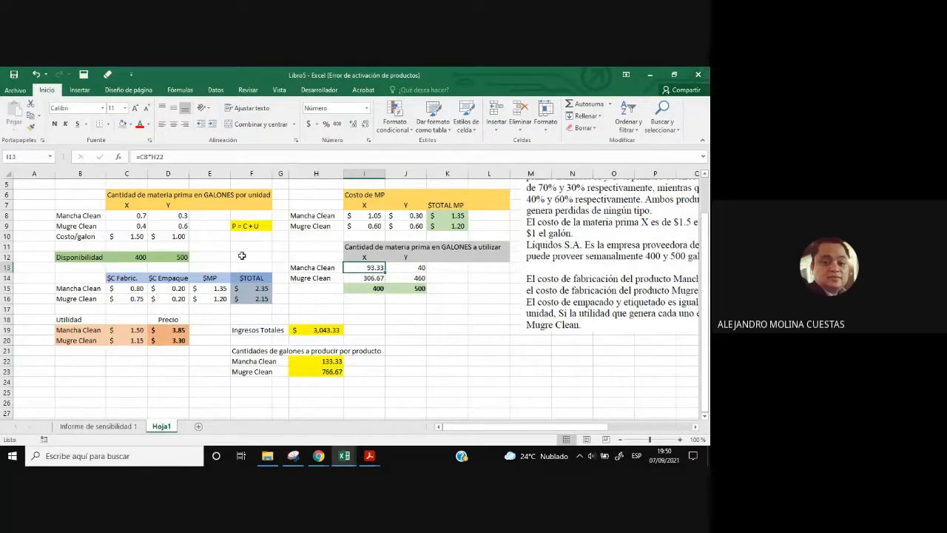
left_click(416, 269)
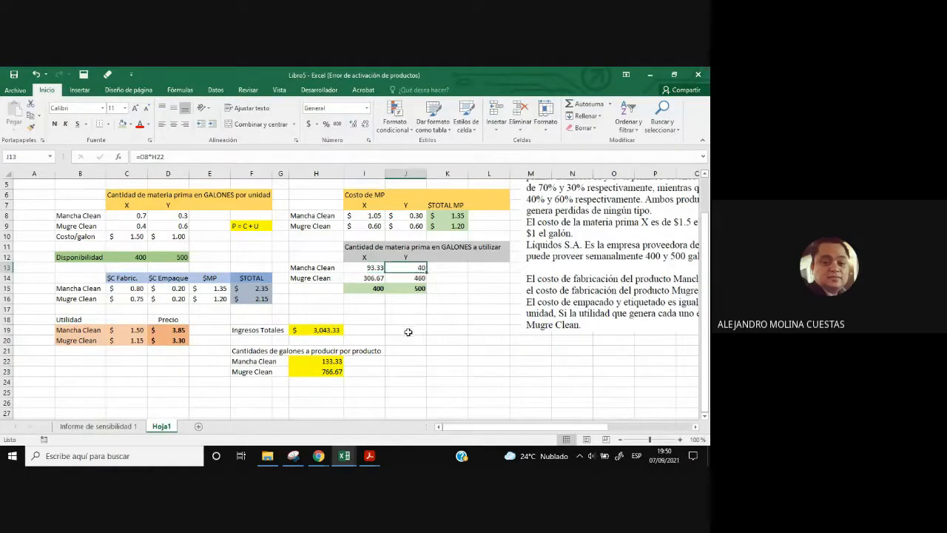
left_click_drag(374, 278, 407, 279)
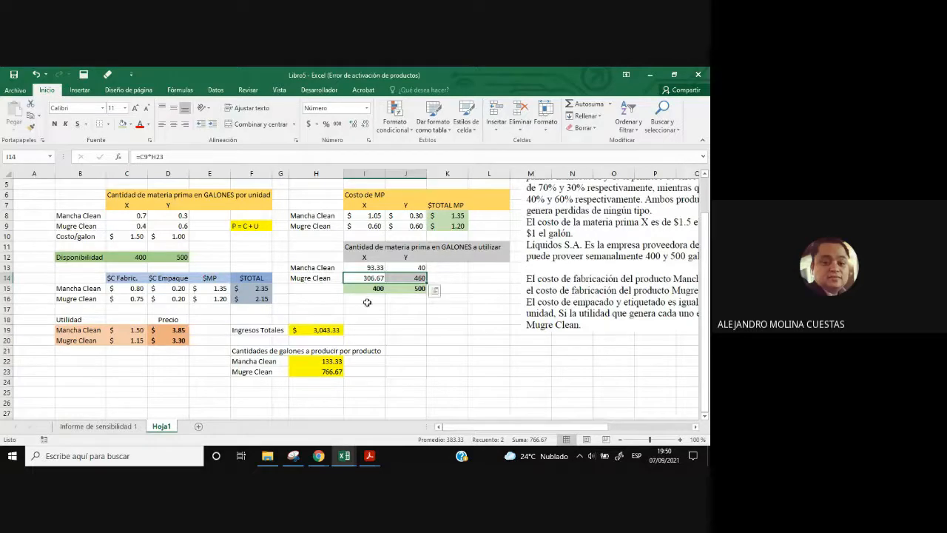
left_click(428, 363)
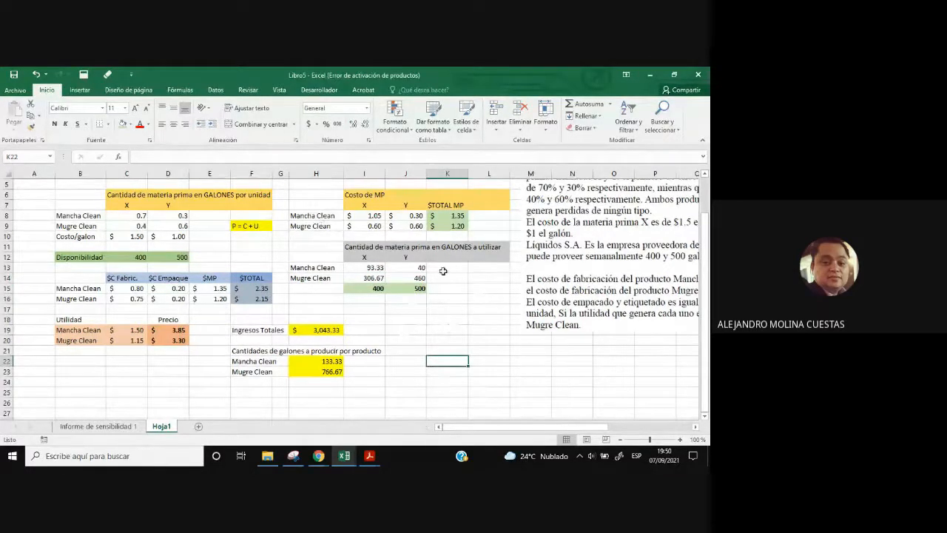
- Review the whole Hoja1 model, from the raw-material percentages to the total income and production quantities, against the problem statement
scroll(388, 356, "up", 1)
scroll(480, 202, "up", 1)
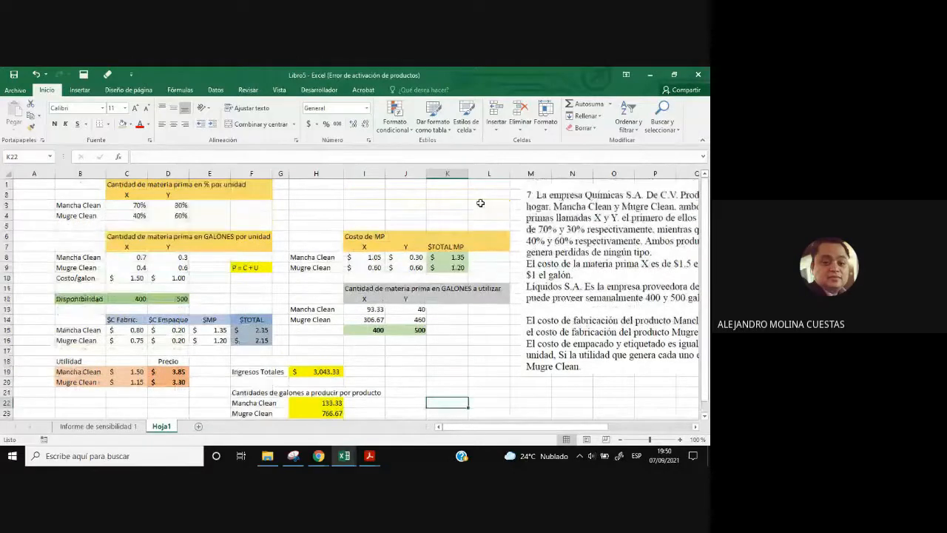
left_click(216, 90)
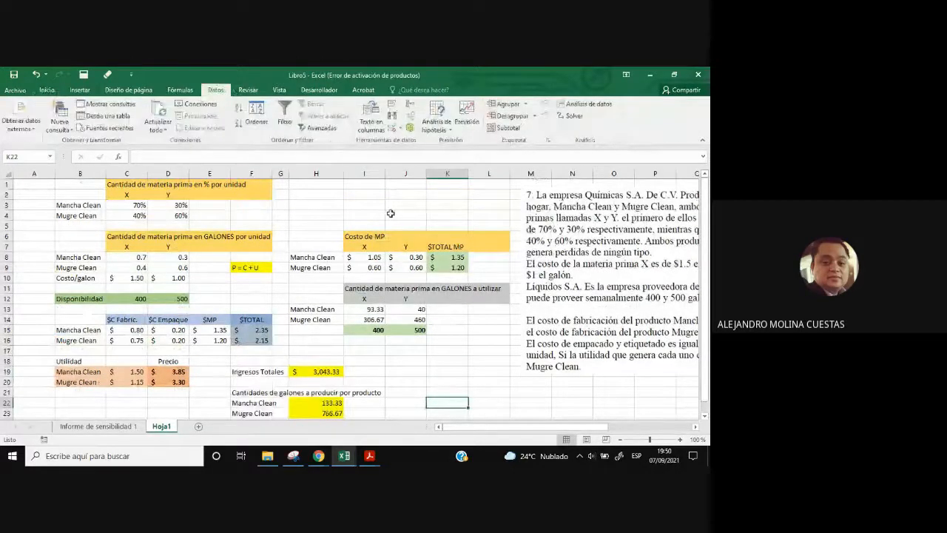
scroll(476, 330, "down", 3)
scroll(504, 363, "up", 3)
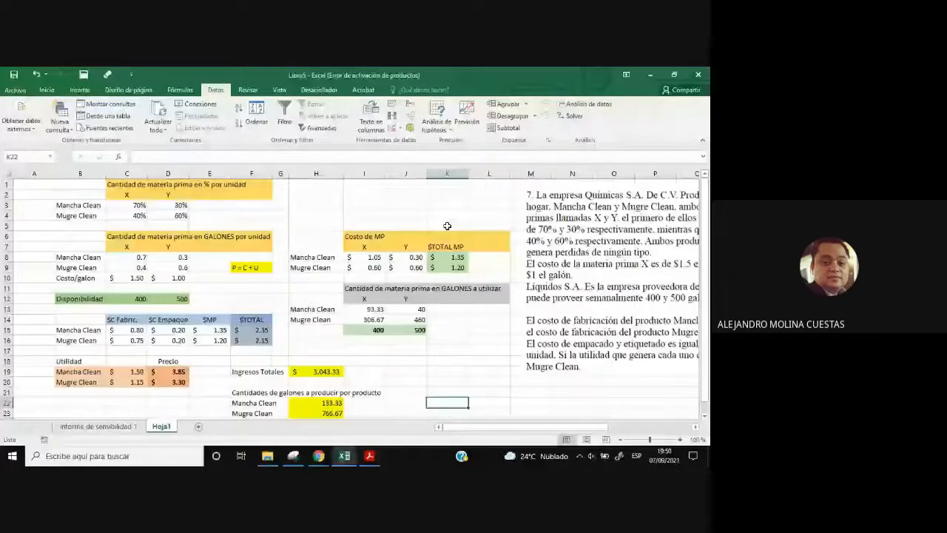
scroll(481, 332, "down", 4)
scroll(481, 334, "up", 4)
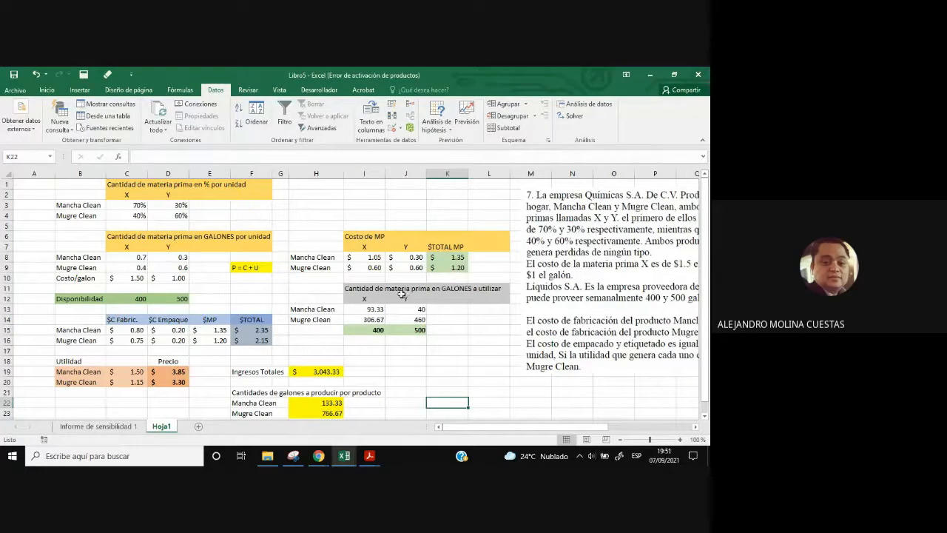
scroll(450, 342, "down", 2)
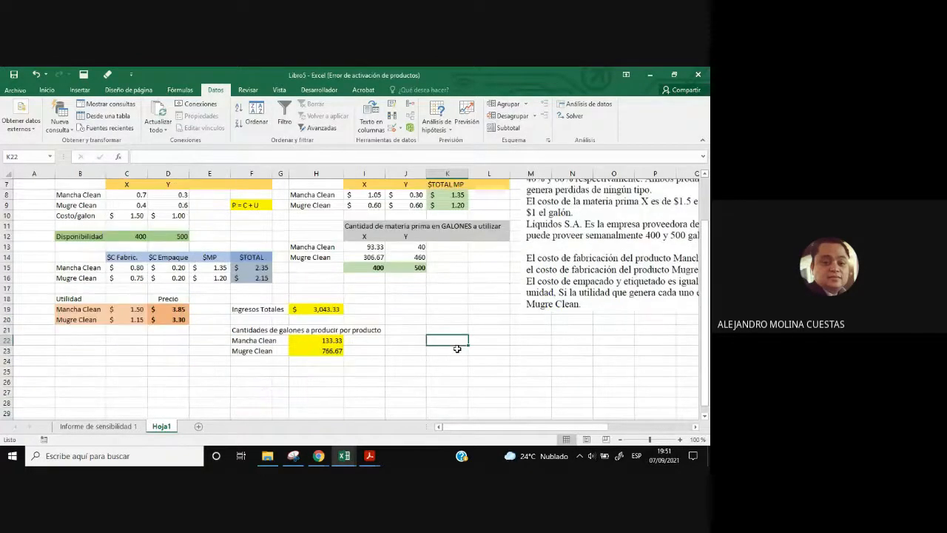
scroll(452, 370, "up", 1)
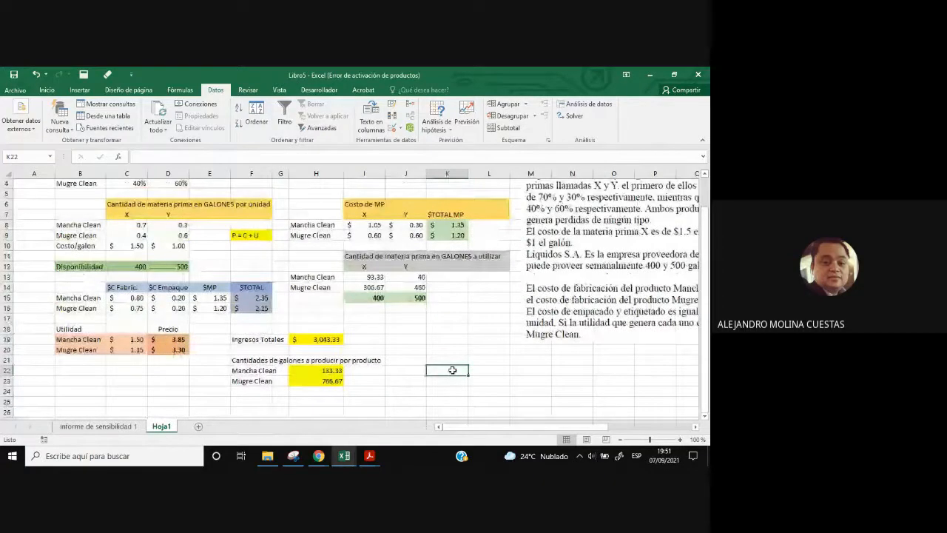
scroll(452, 370, "up", 1)
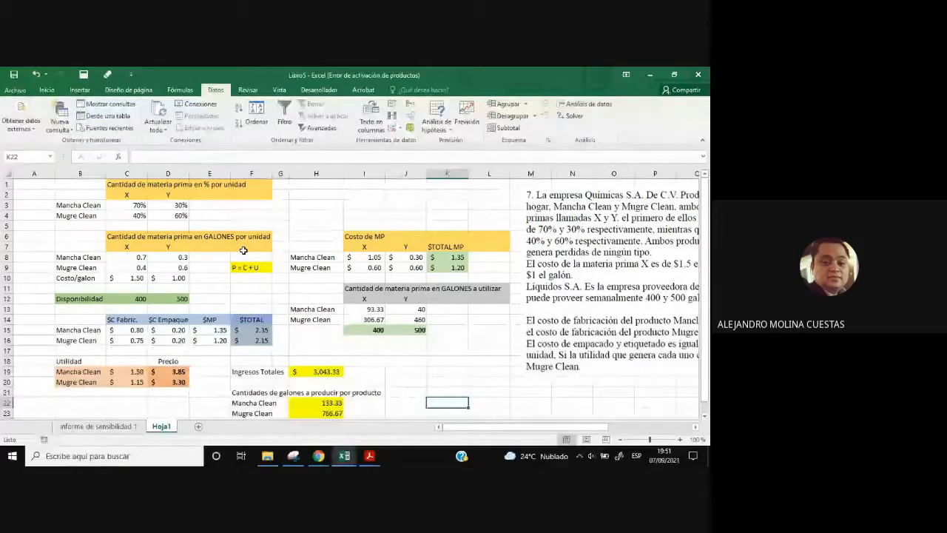
scroll(461, 363, "down", 2)
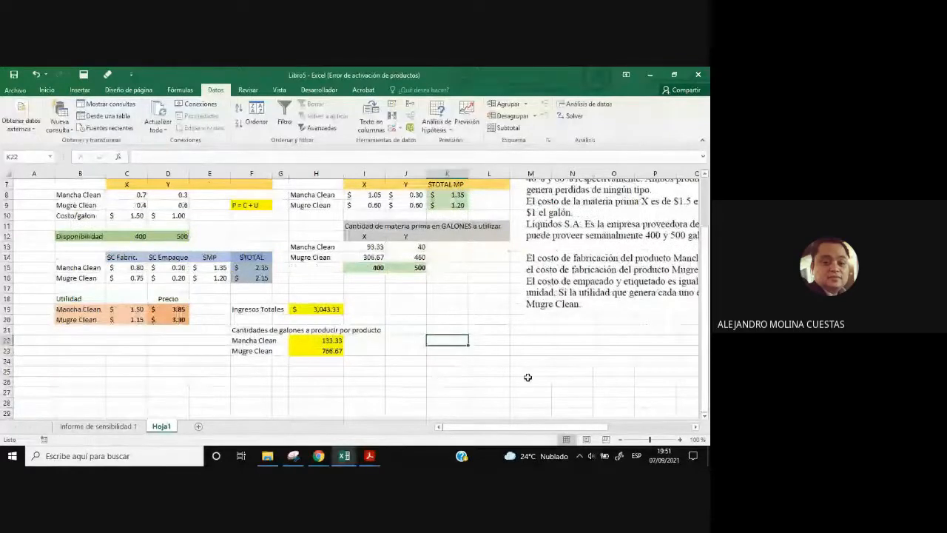
scroll(527, 378, "up", 2)
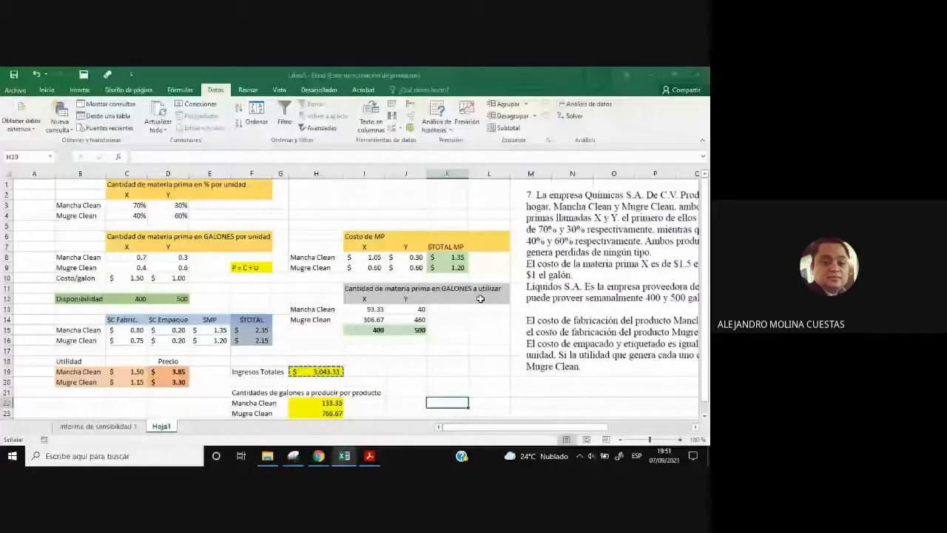
- Review the Solver objective H19, variable cells H22:H23 and constraints, and close the parameters without solving
left_click_drag(459, 122, 494, 122)
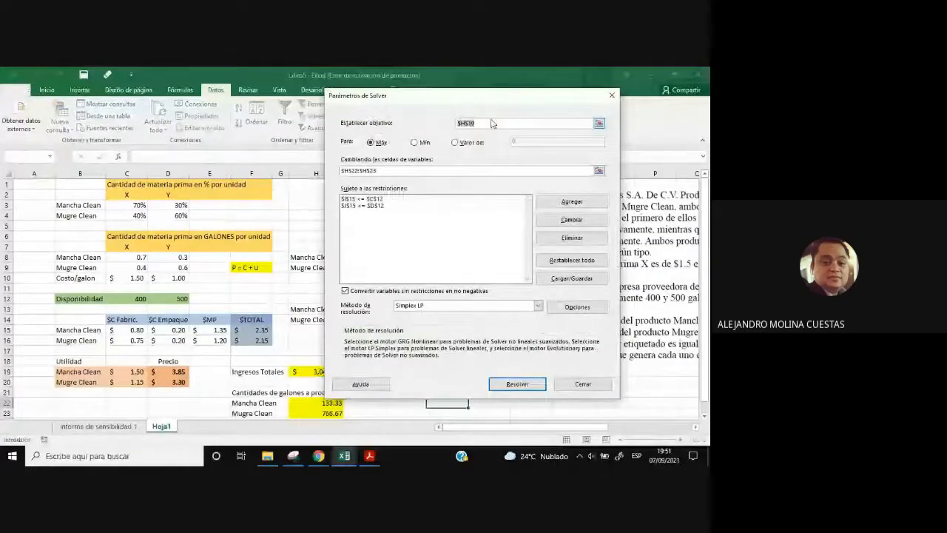
left_click(380, 170)
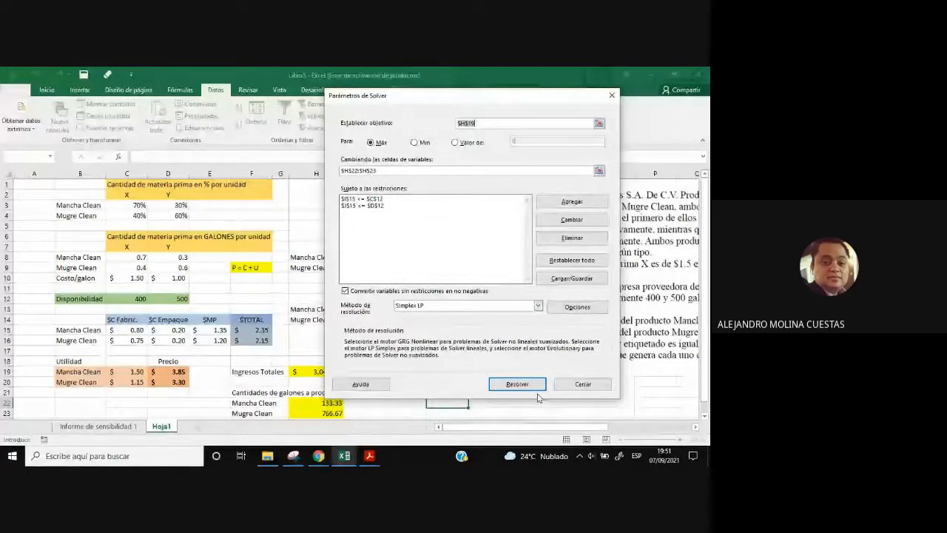
left_click(582, 384)
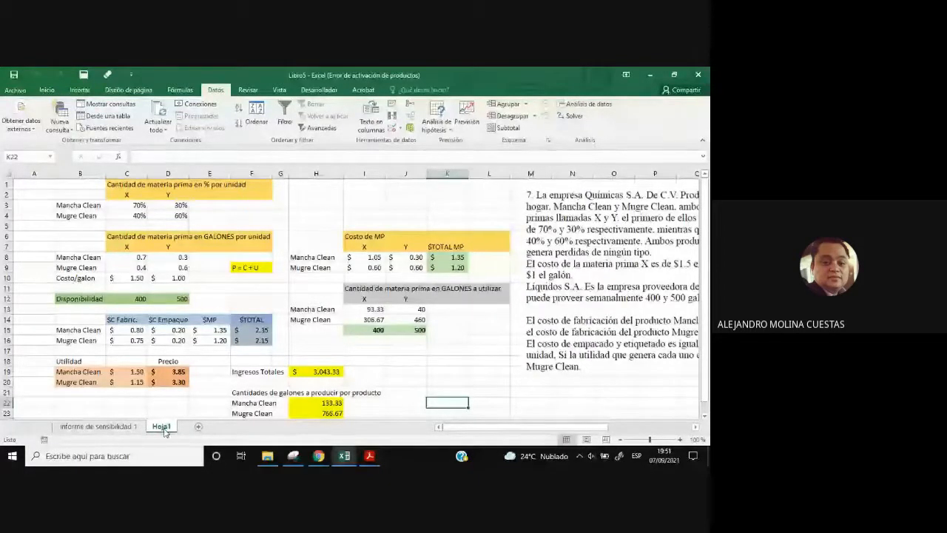
- Switch to Chrome and check the Google Meet call and the Investigación de Operaciones course page
mouse_move(293, 458)
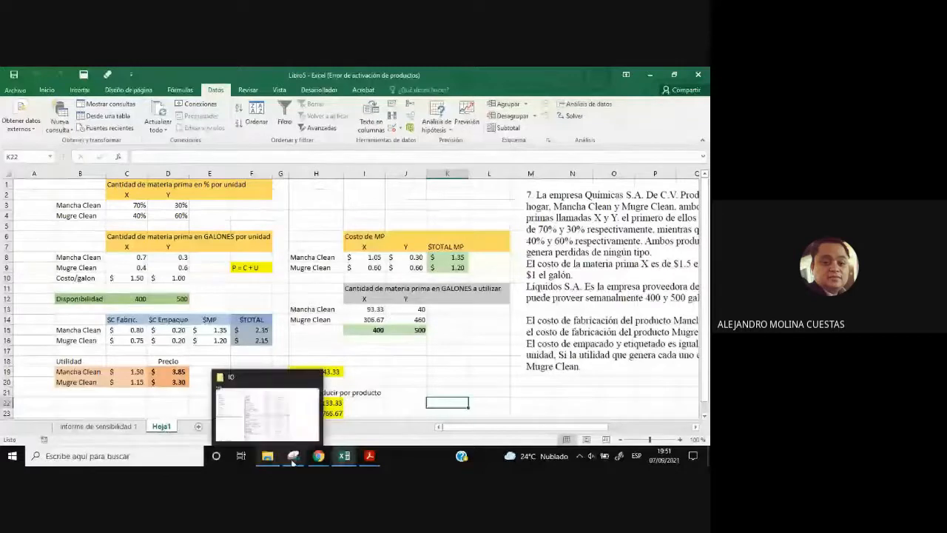
mouse_move(323, 457)
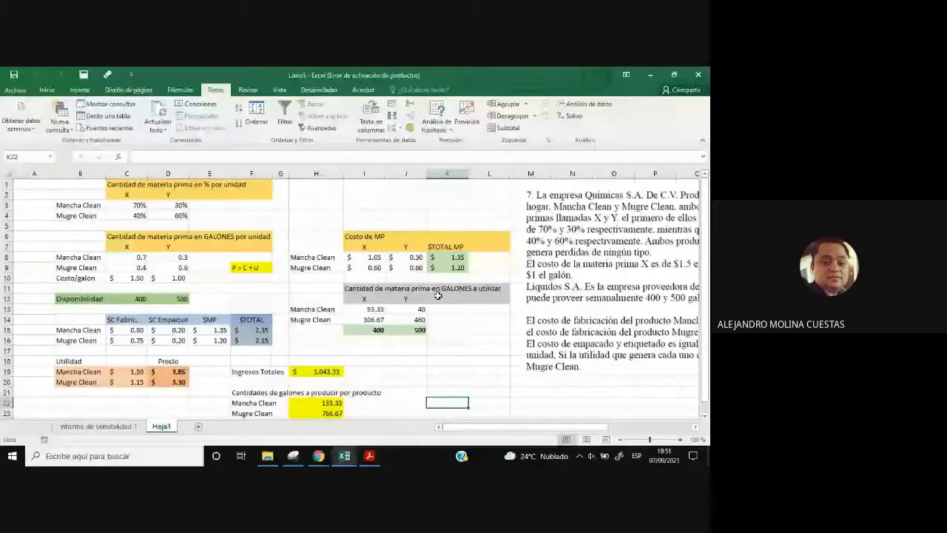
scroll(437, 296, "down", 3)
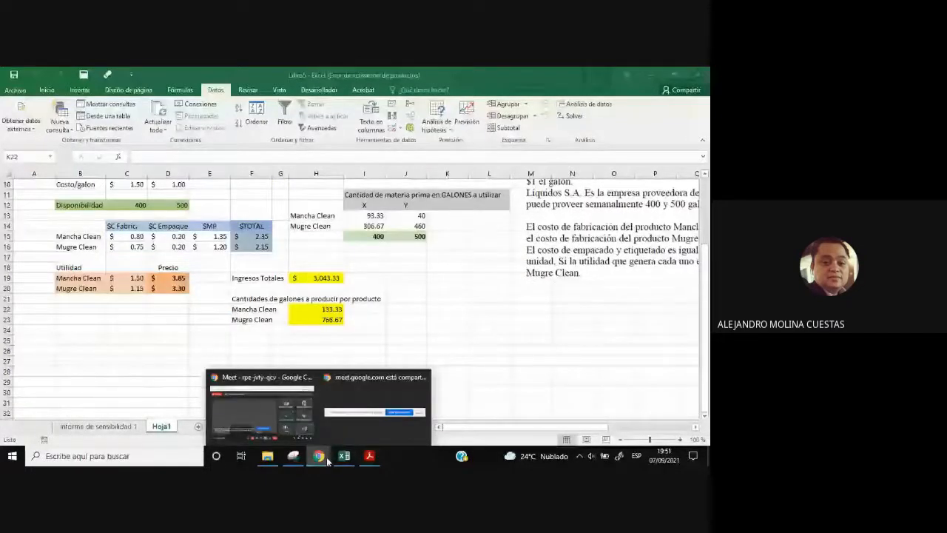
left_click(262, 403)
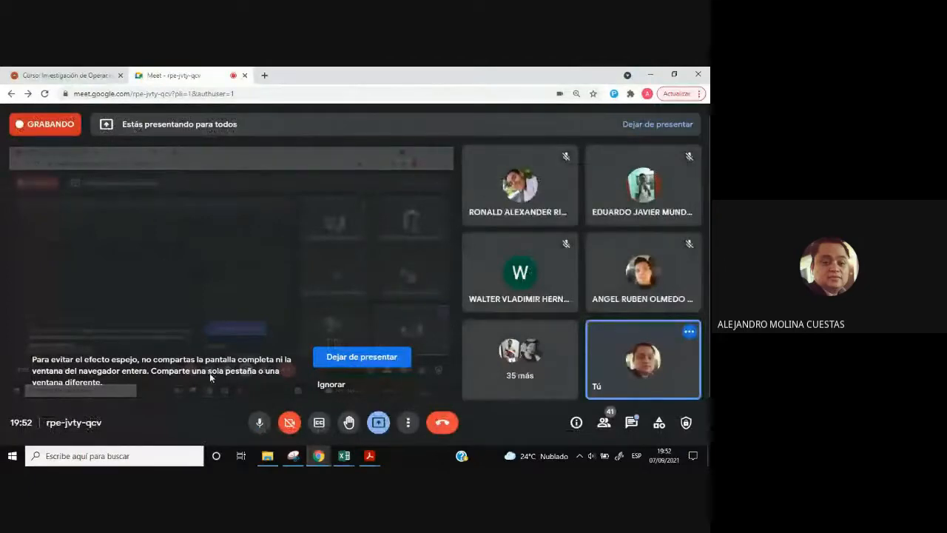
left_click(49, 72)
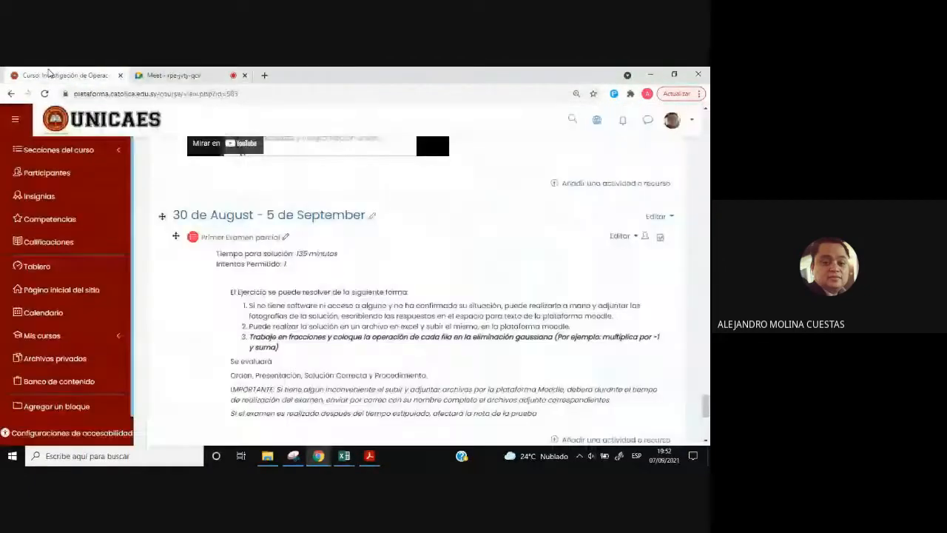
left_click(158, 74)
- Switch to Sensibilidad.pdf in Adobe Acrobat, select "Análisis Posóptimo" on the cover page and go to page 2, Sensibilidad
left_click(372, 462)
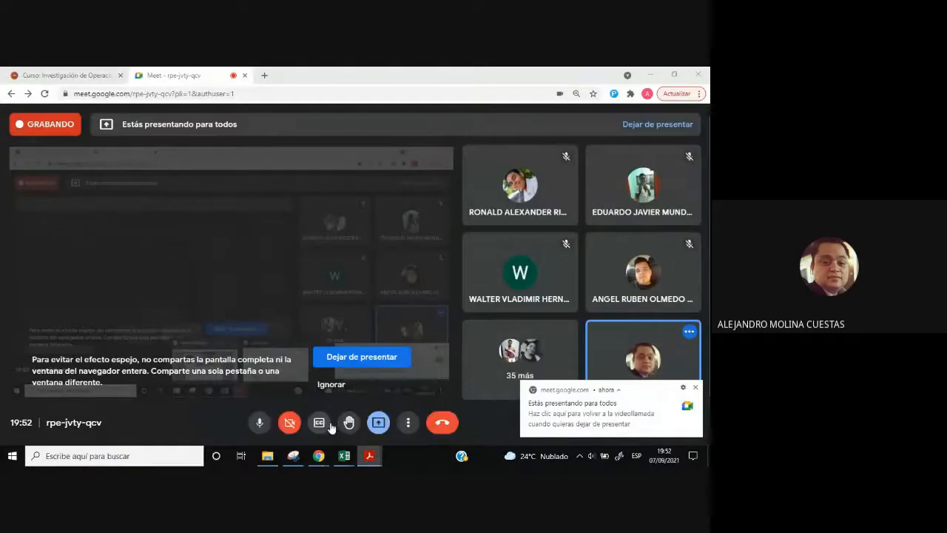
left_click(331, 428)
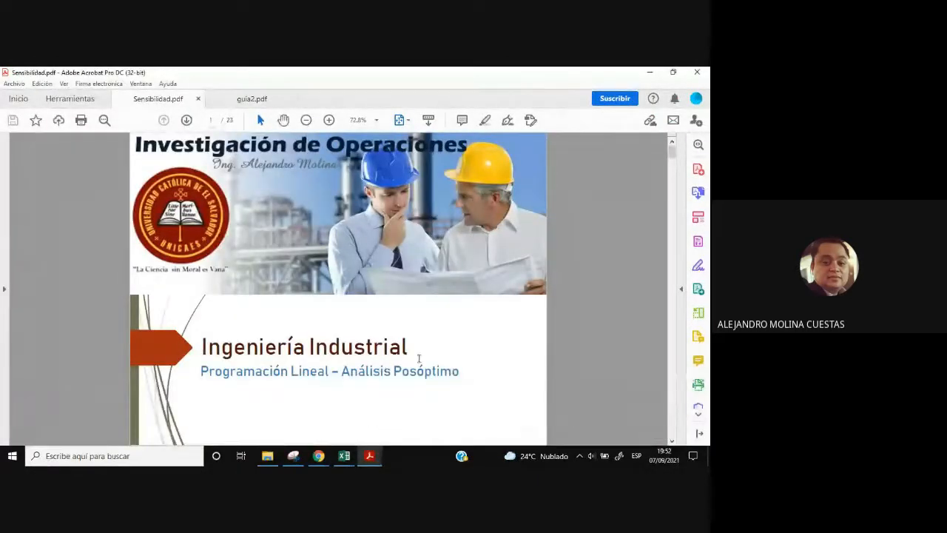
left_click(187, 121)
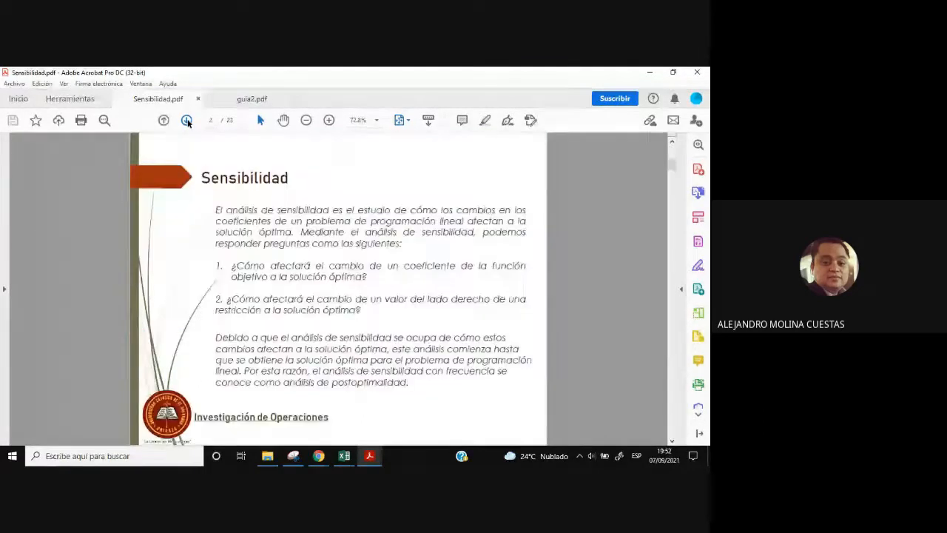
left_click(163, 121)
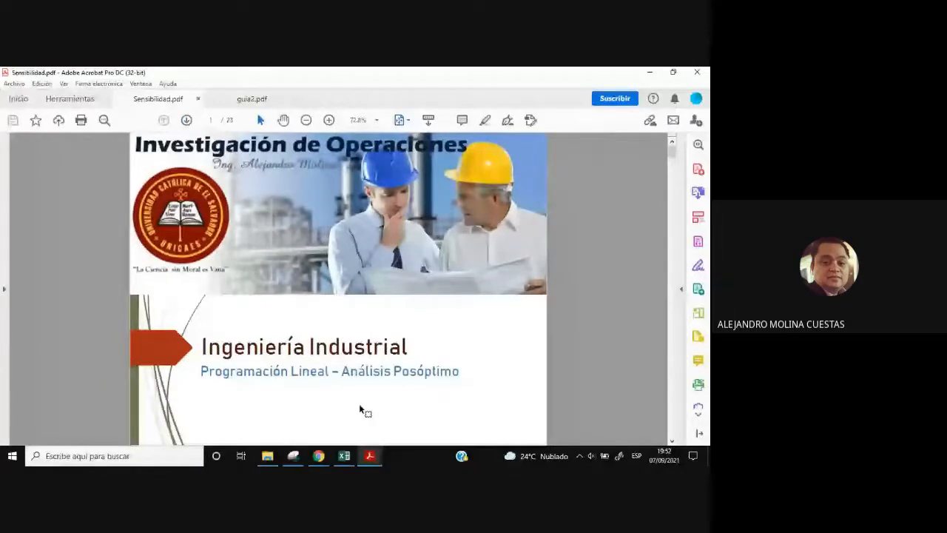
left_click_drag(341, 370, 461, 371)
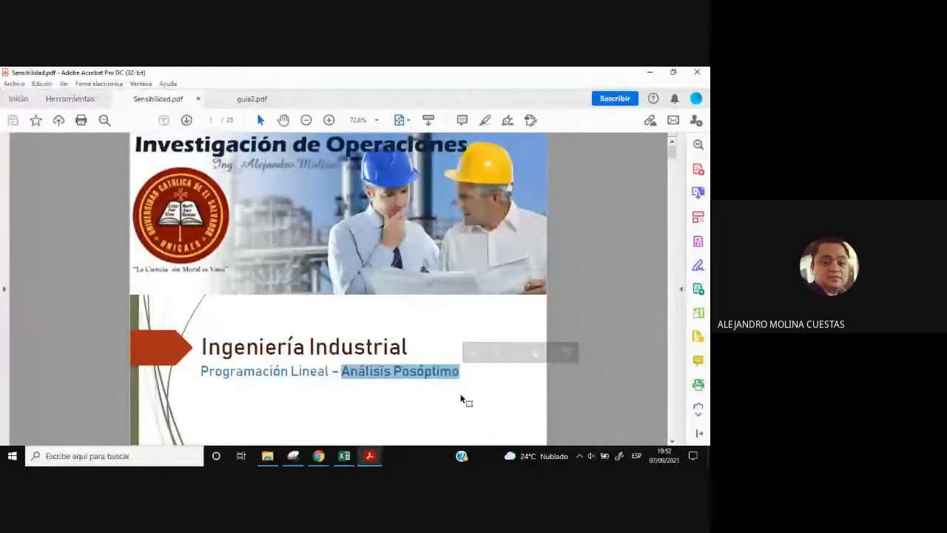
left_click(186, 120)
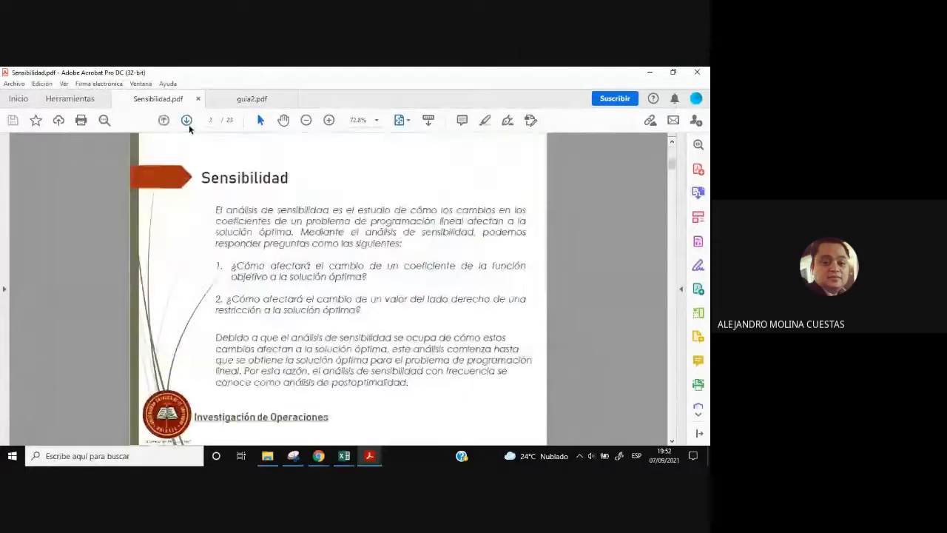